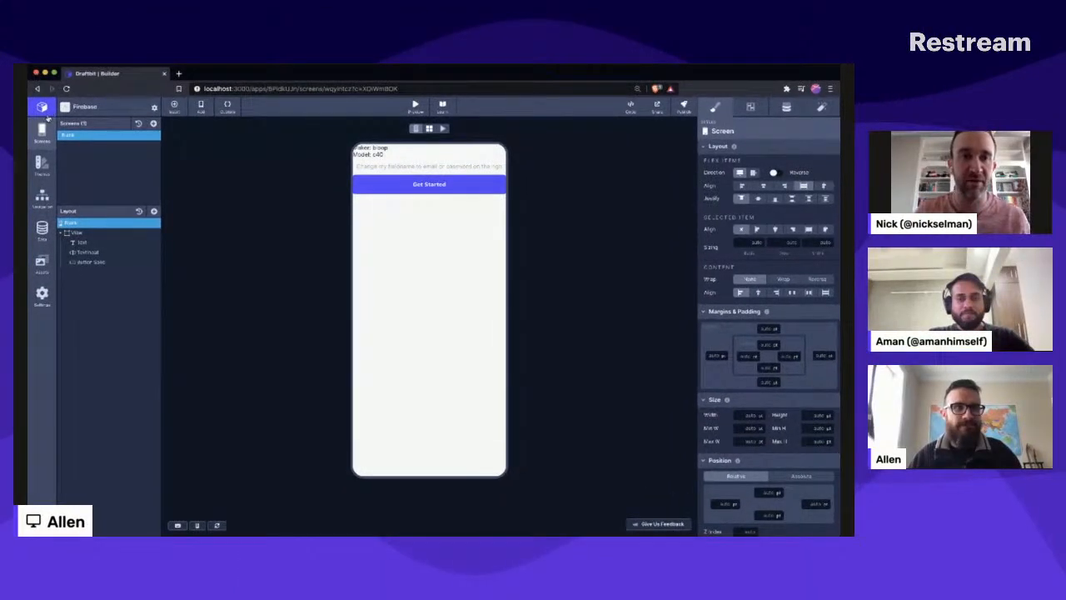
# - Leave the Firebase app for the workspace dashboard and enlarge the page three zoom levels
pyautogui.click(43, 108)
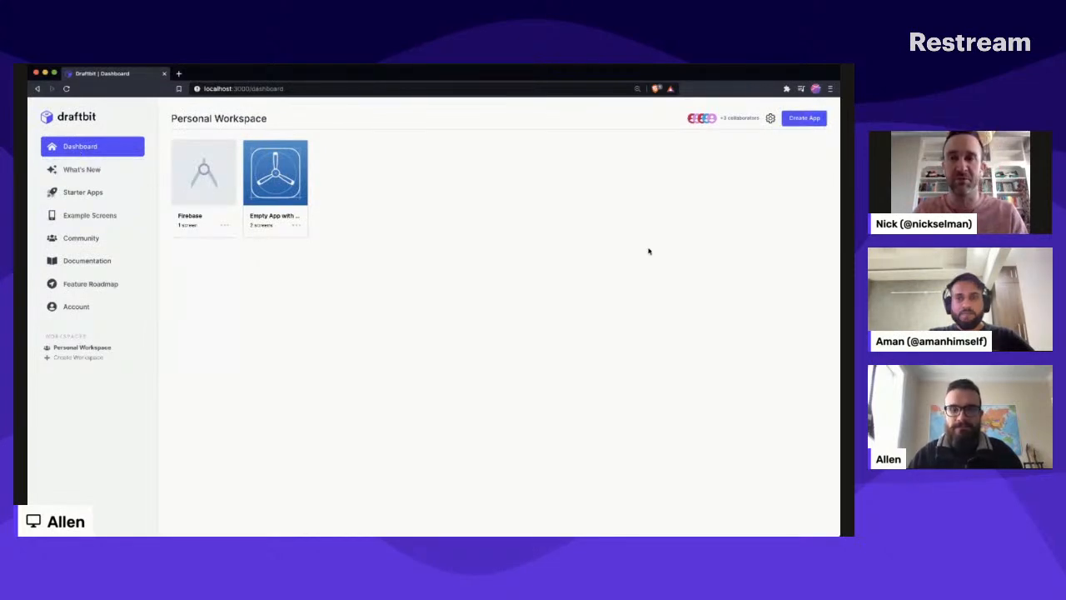
pyautogui.press('super+equal')
pyautogui.press('super+equal')
pyautogui.press('super+equal')
pyautogui.press('super+equal')
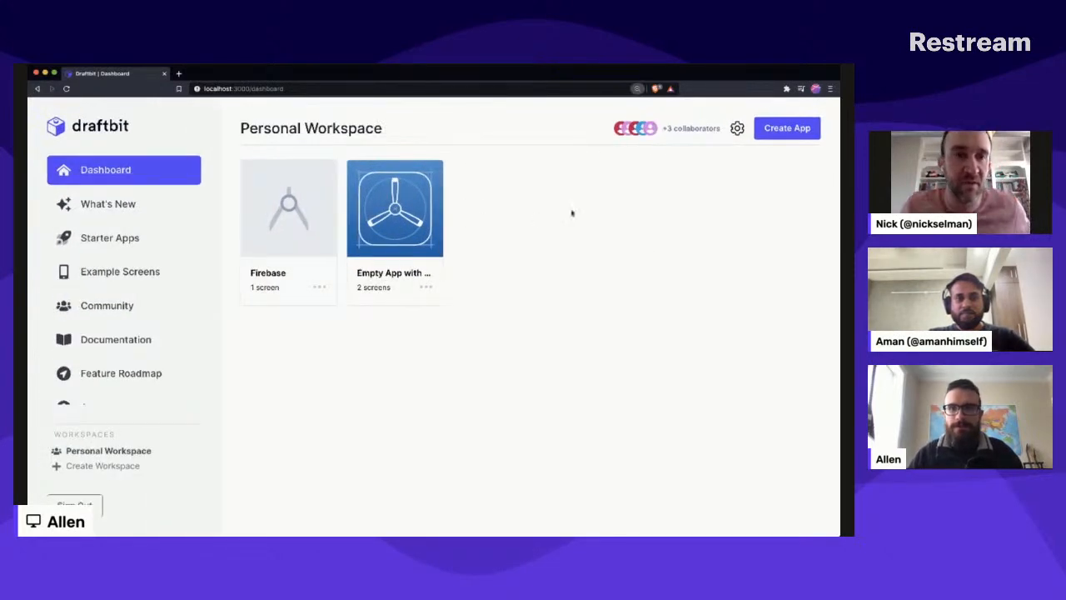
pyautogui.press('super+Tab')
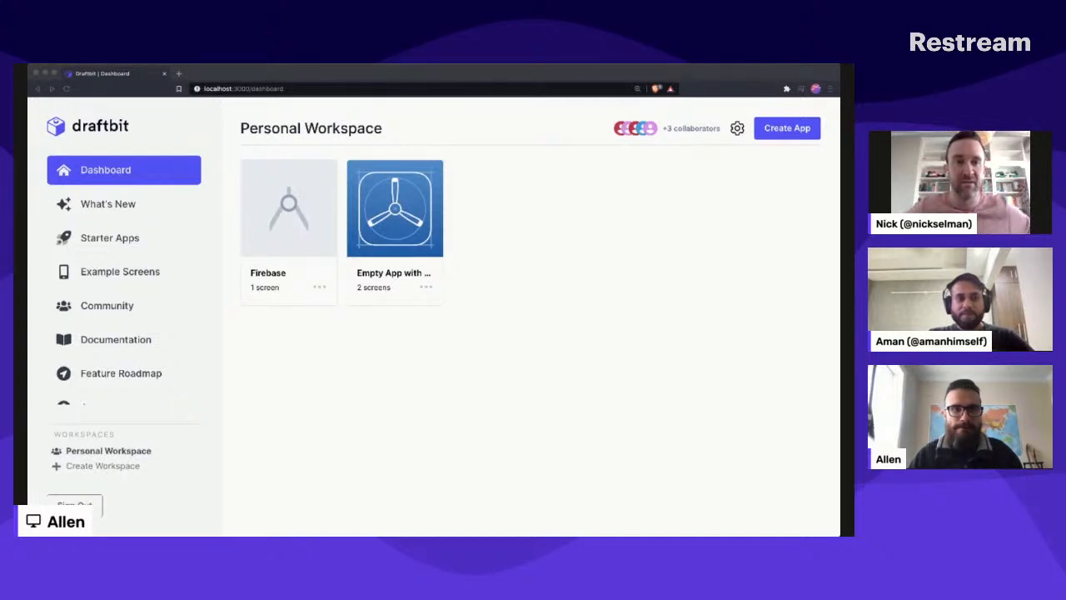
pyautogui.click(511, 230)
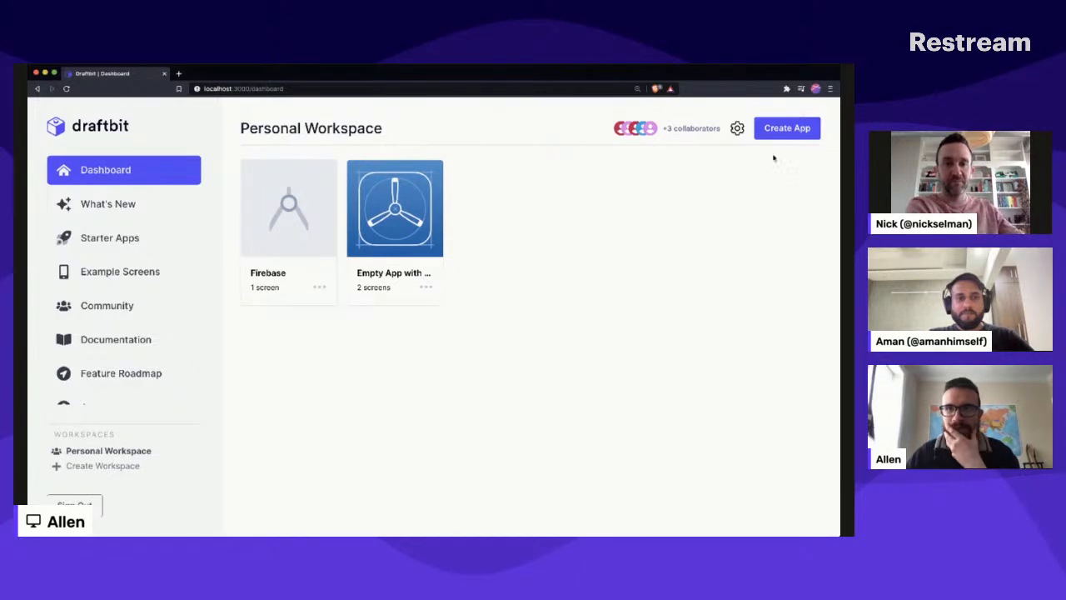
# - Begin creating a new app in the Personal Workspace and name it Guitar Collection
pyautogui.click(777, 129)
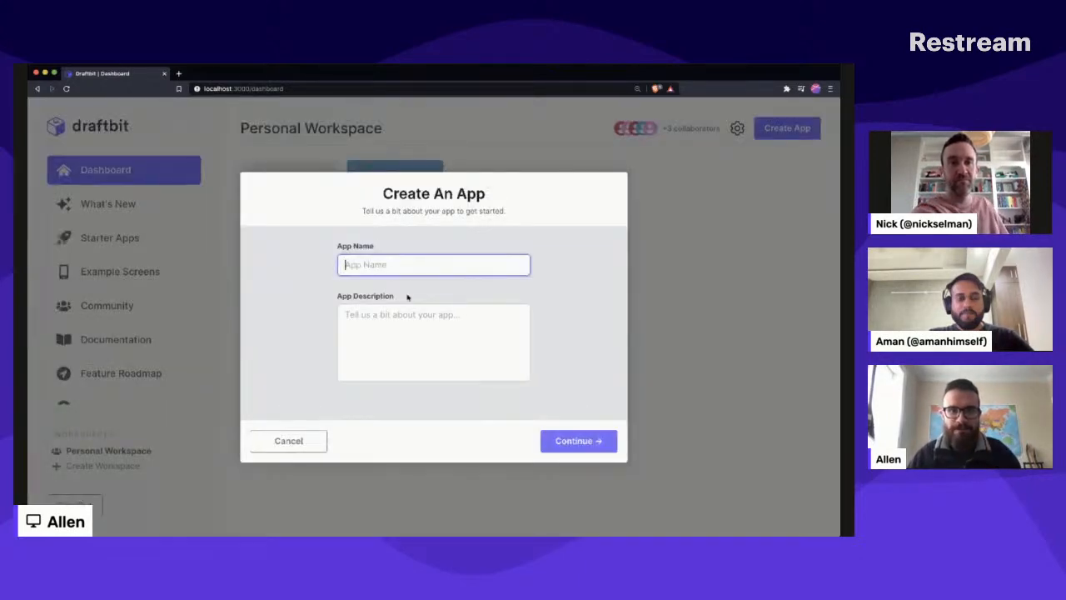
pyautogui.write('Guit')
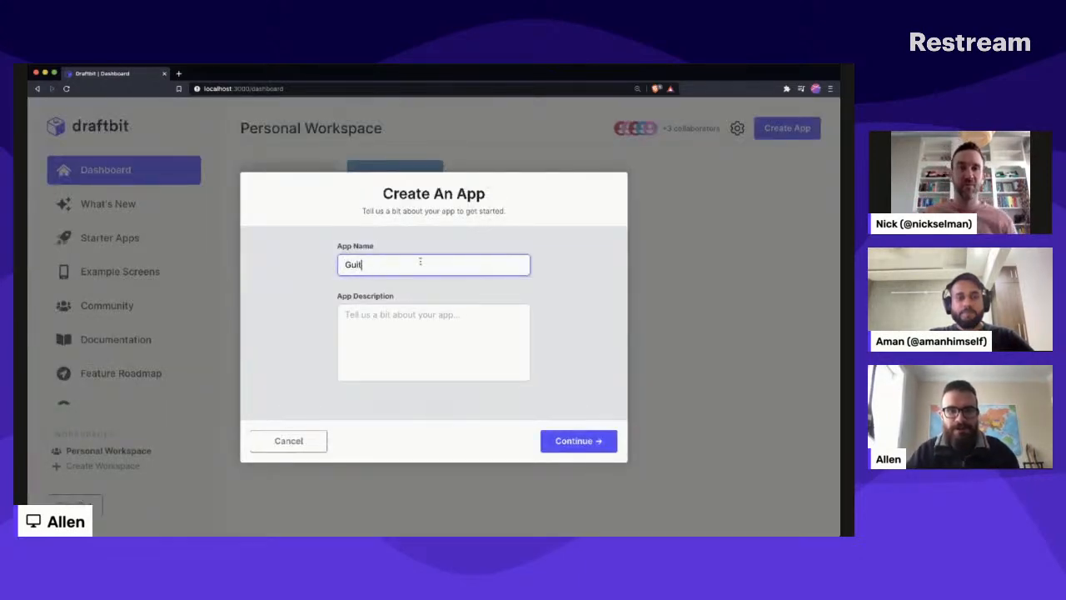
pyautogui.write('ar C')
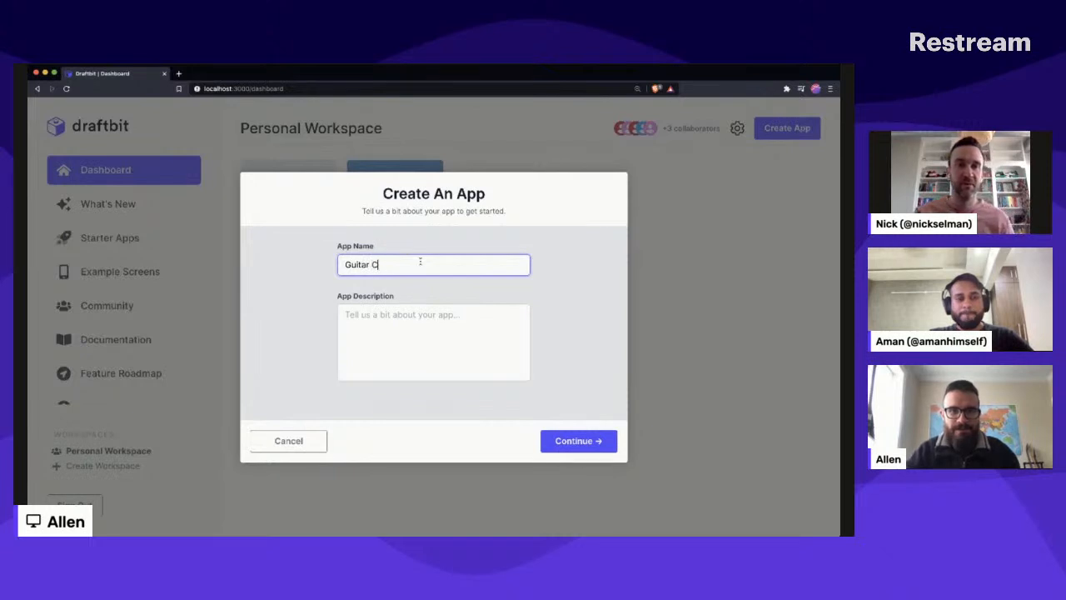
pyautogui.write('ollecti')
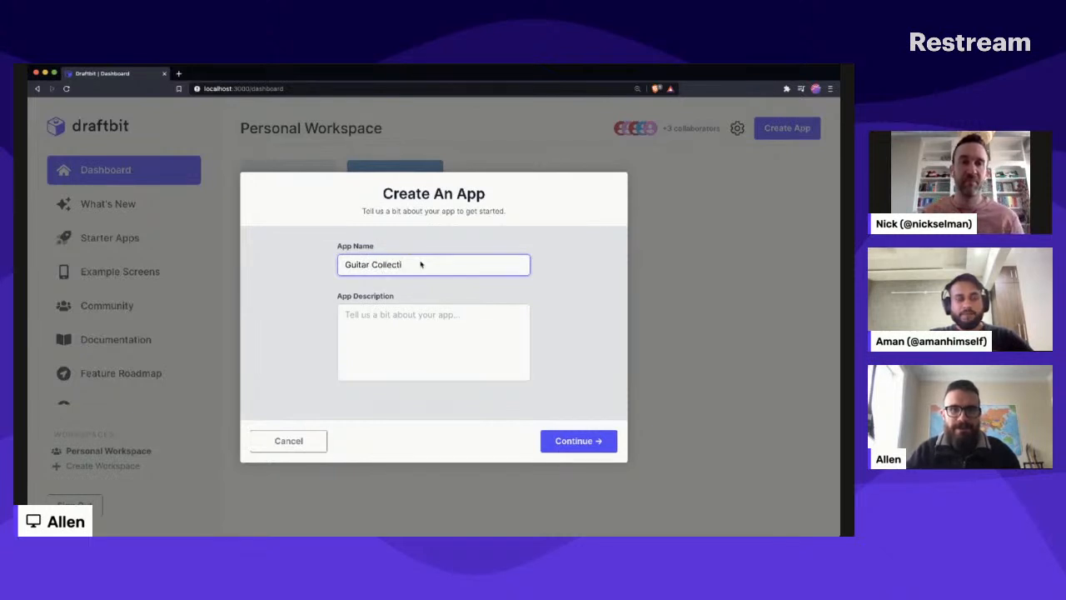
pyautogui.write('pon')
pyautogui.press('BackSpace')
pyautogui.press('BackSpace')
pyautogui.press('BackSpace')
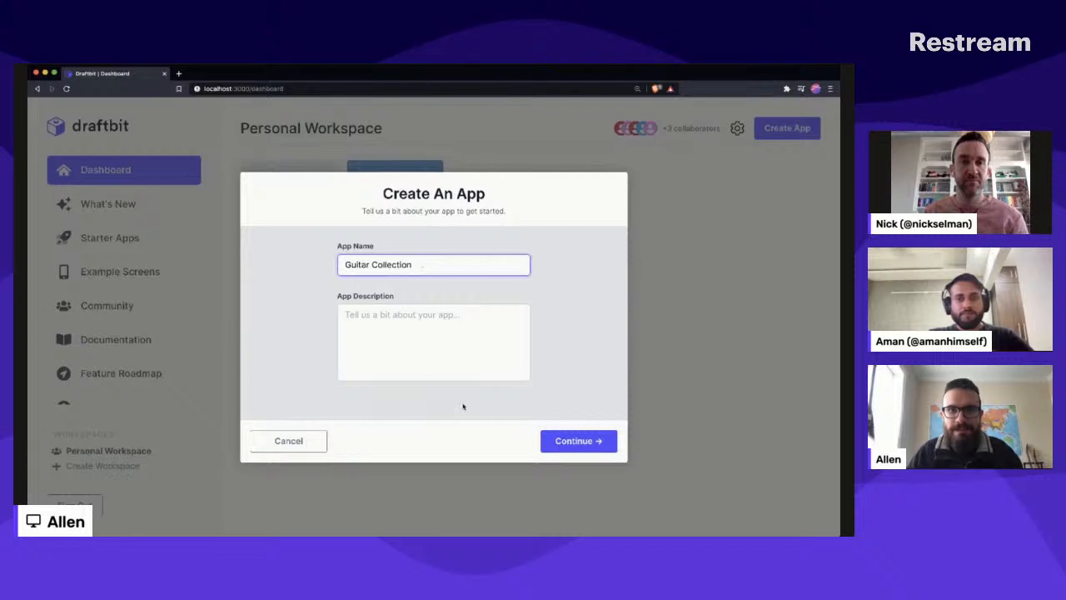
# - Choose a blank app as the starting point, skipping the description and layout choices, and start building it
pyautogui.click(569, 452)
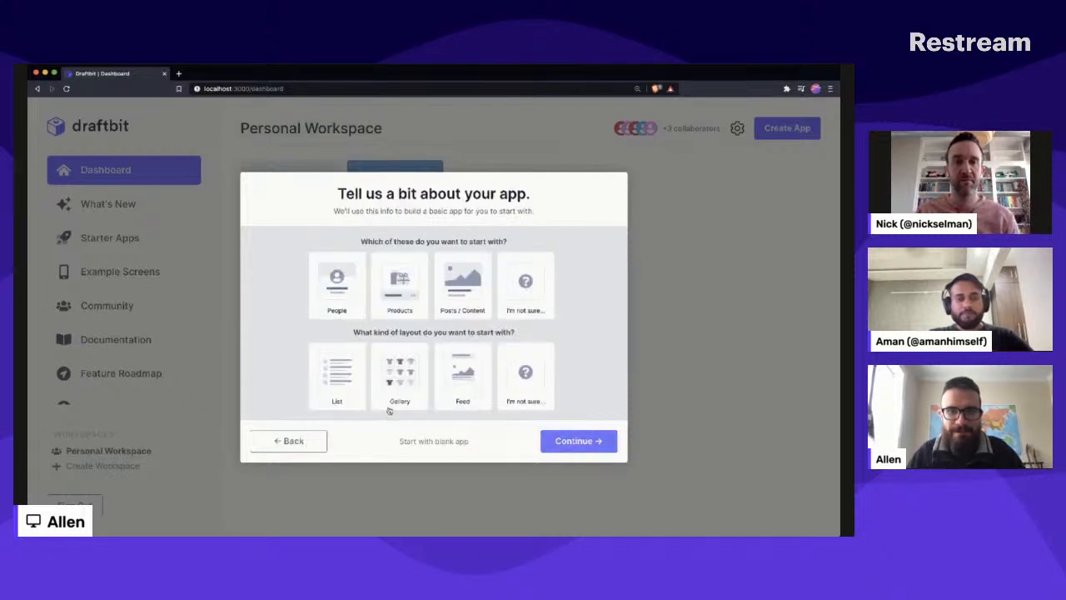
pyautogui.click(417, 440)
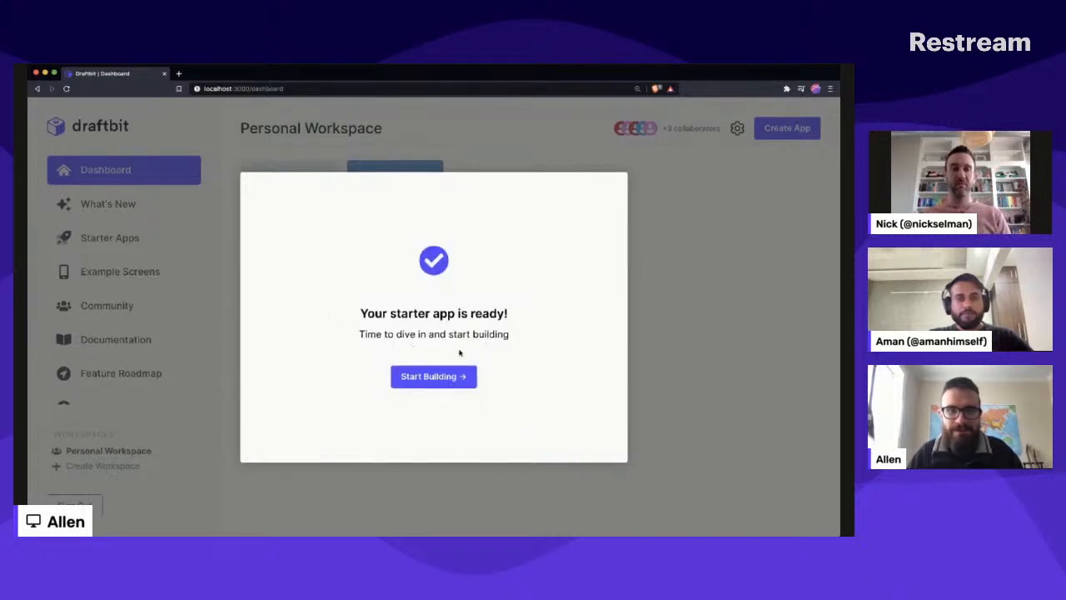
pyautogui.click(426, 376)
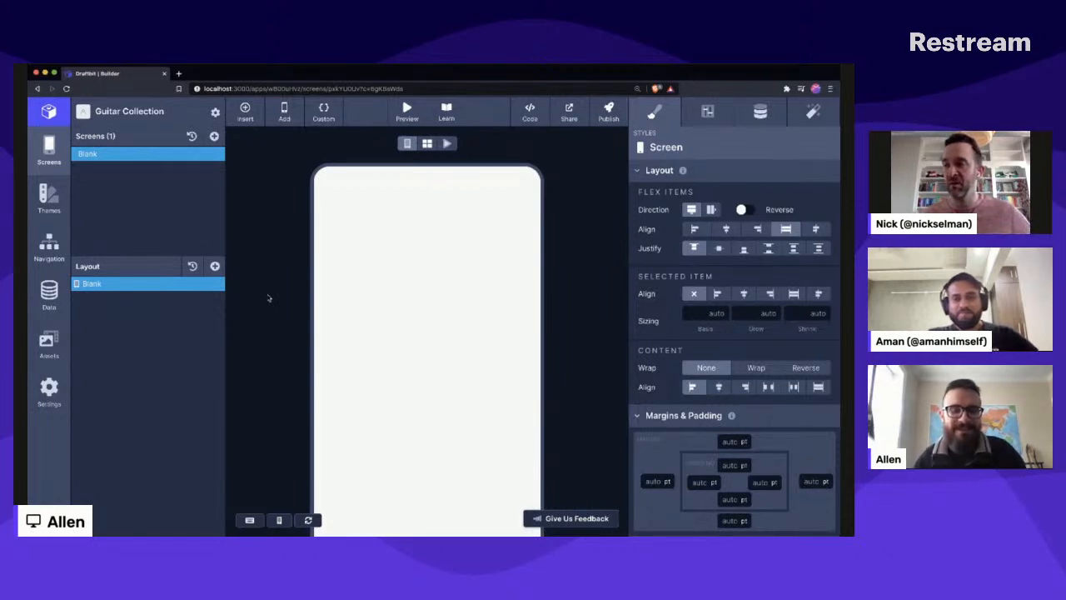
# - Open the Hello project in the Firebase console in a new browser tab and go to its Firestore database
pyautogui.press('super+Tab')
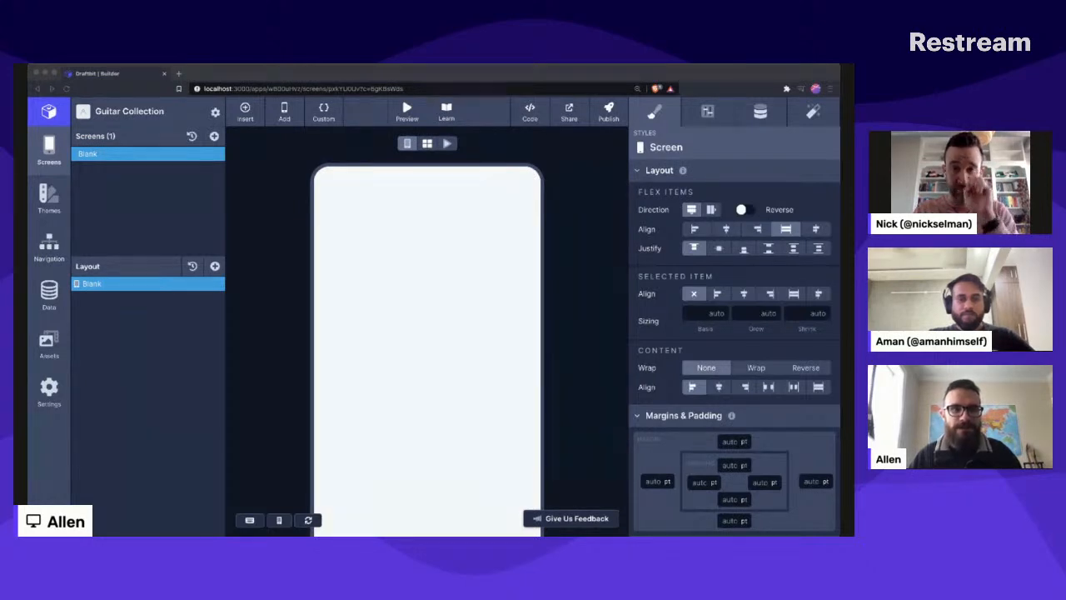
pyautogui.press('super+t')
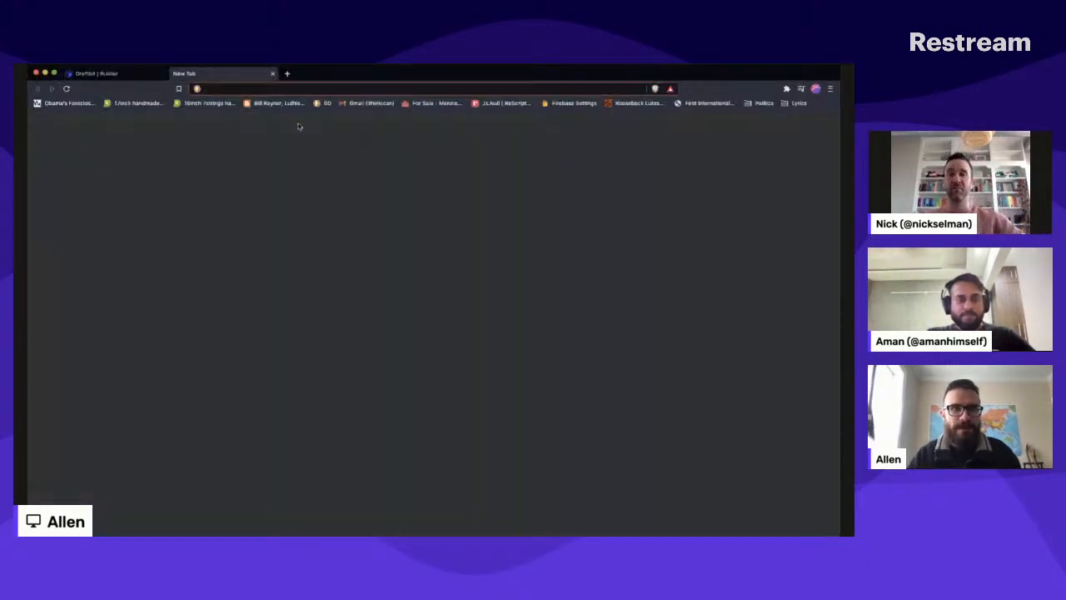
pyautogui.write('he')
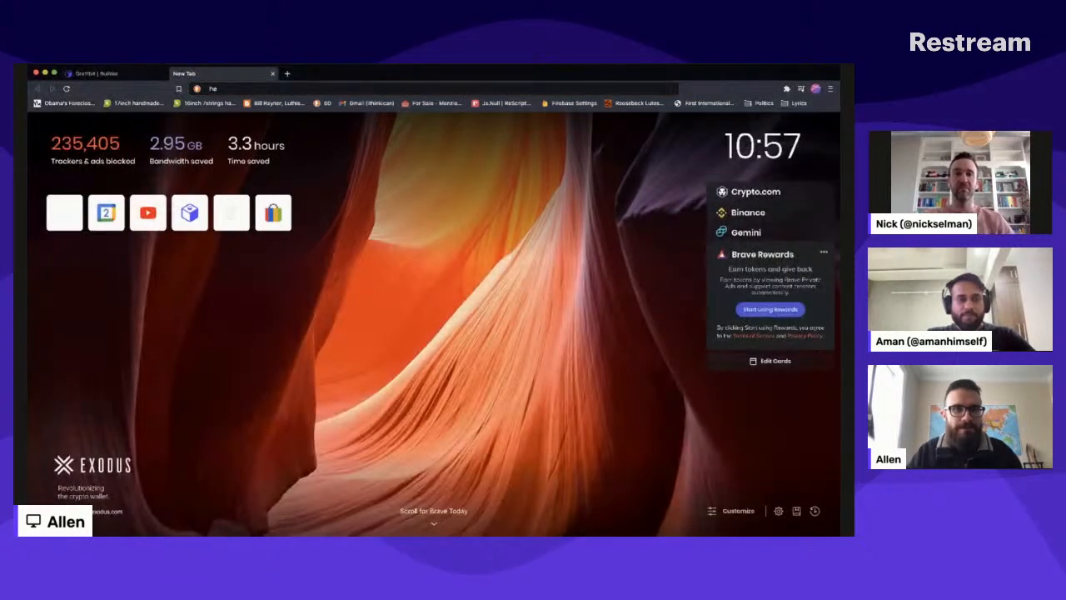
pyautogui.press('Down')
pyautogui.press('Down')
pyautogui.press('Down')
pyautogui.press('Up')
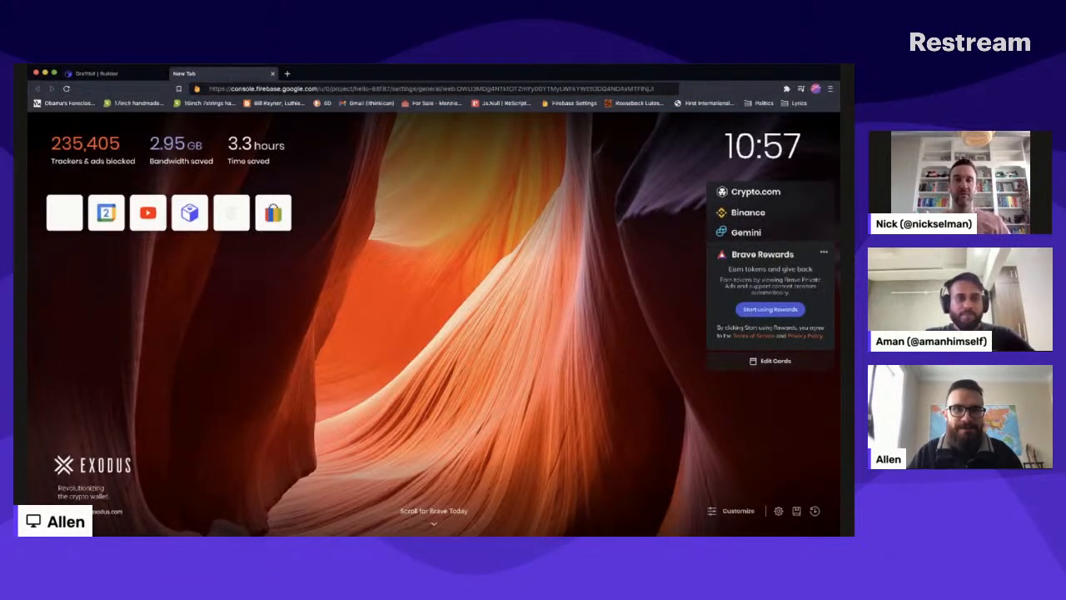
pyautogui.press('Return')
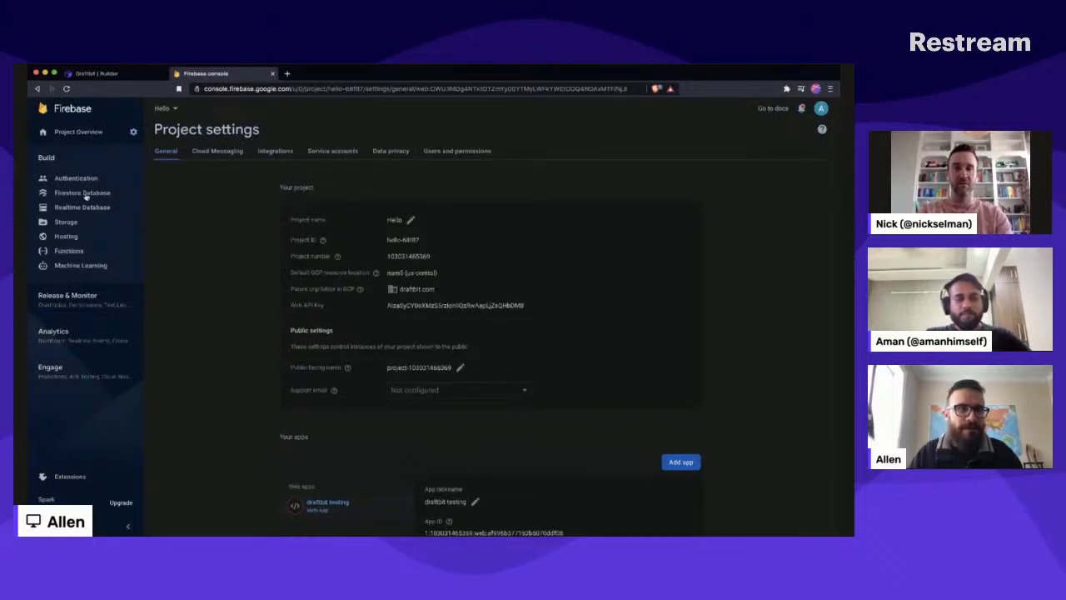
pyautogui.click(83, 193)
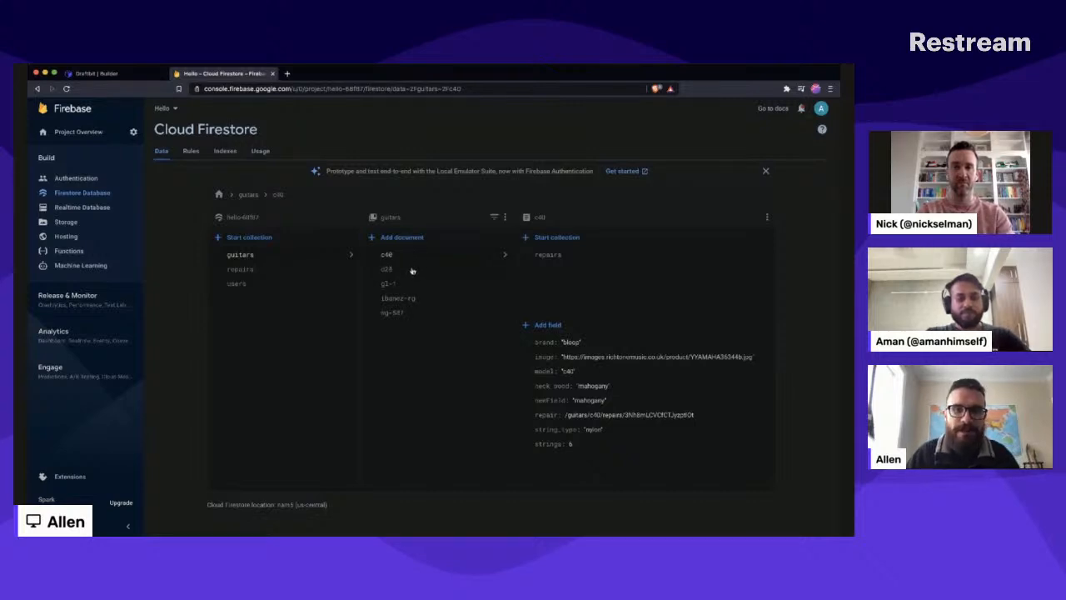
# - Look through the fields of several documents in the guitars collection, ending on c40
pyautogui.click(411, 270)
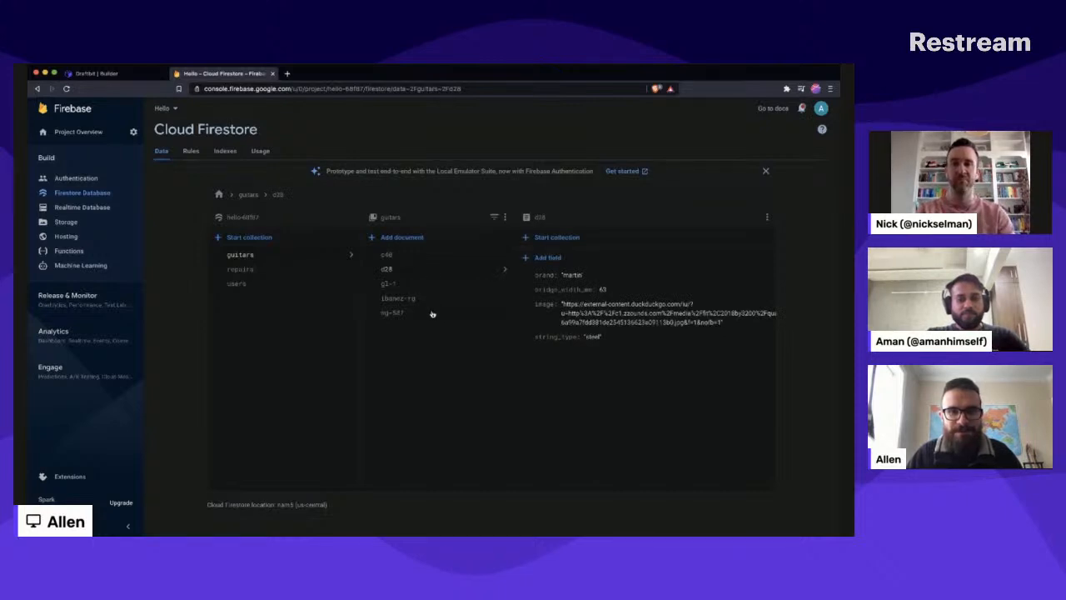
pyautogui.click(429, 314)
pyautogui.click(430, 259)
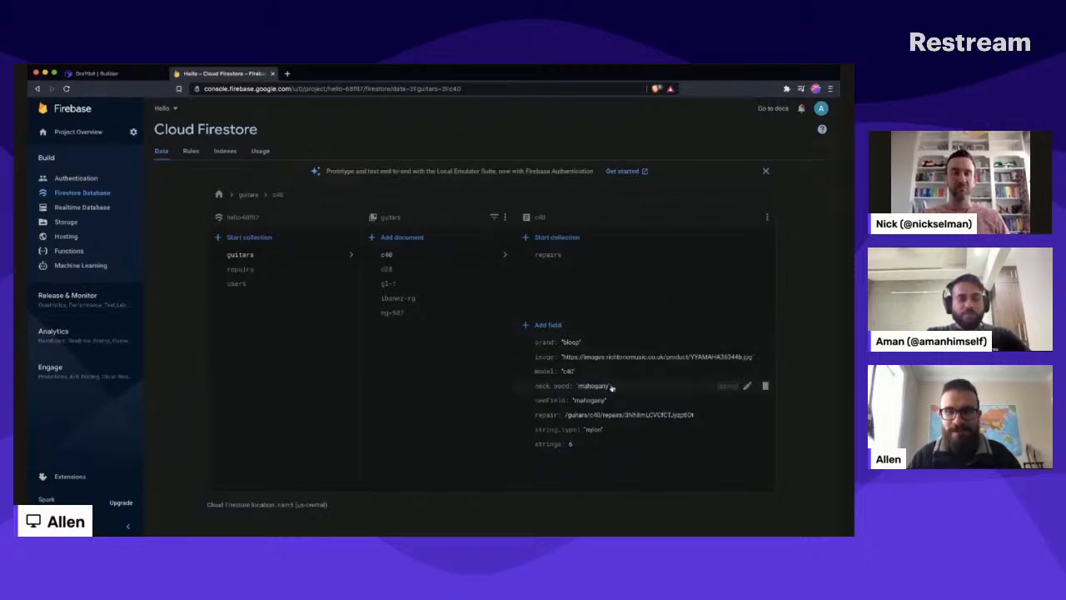
# - In the c40 guitar document, set the brand field to yamaha and delete the newField entry
pyautogui.click(648, 347)
pyautogui.doubleClick(667, 366)
pyautogui.write('ya')
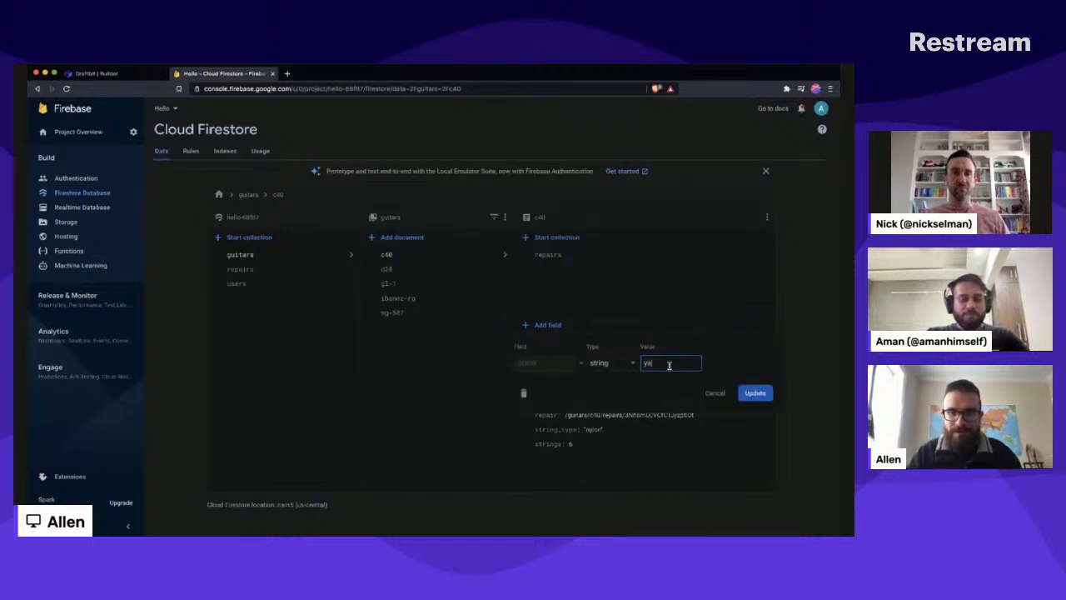
pyautogui.write('maha')
pyautogui.press('Return')
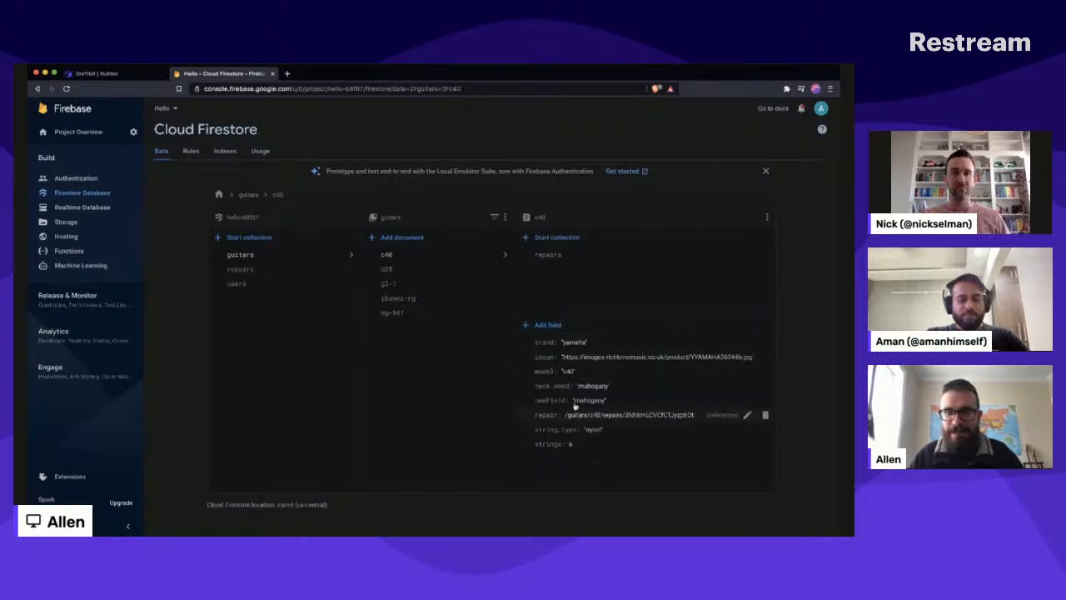
pyautogui.click(764, 401)
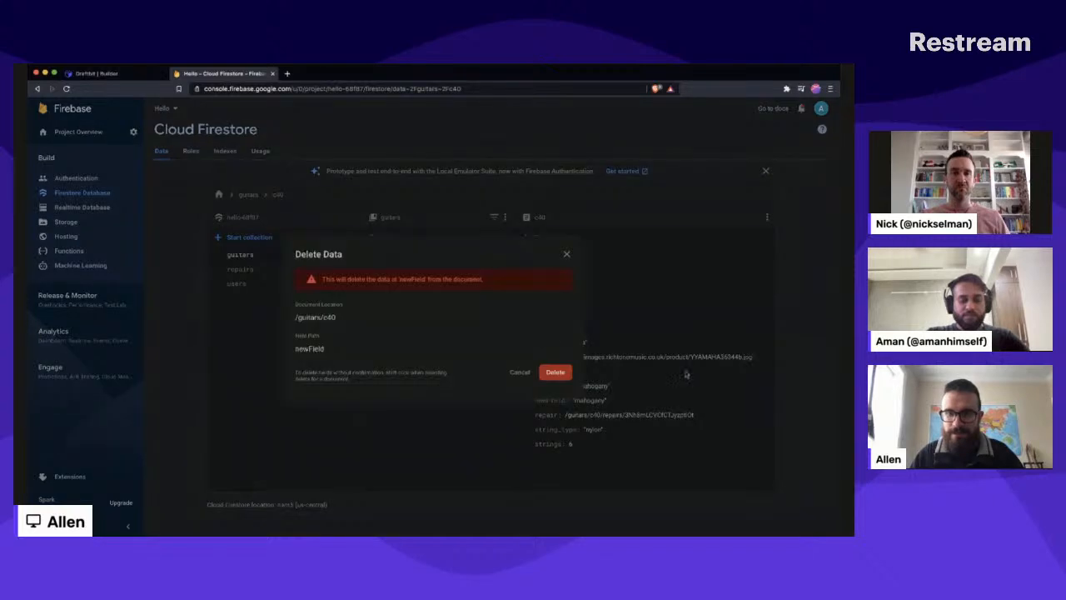
pyautogui.click(557, 374)
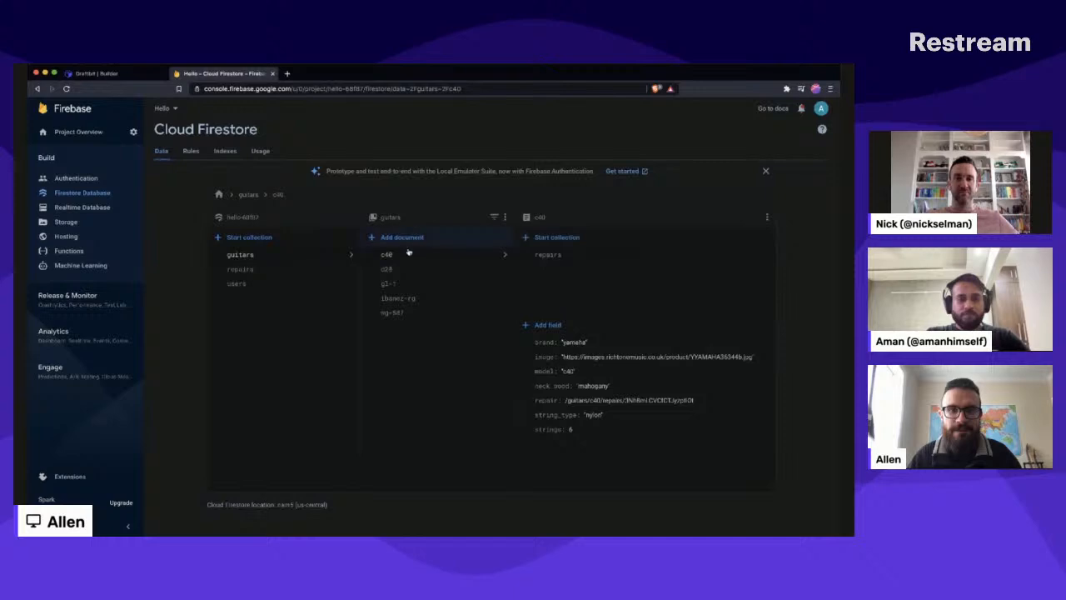
# - Switch back to the Draftbit builder and start adding Firebase as a data service for the Guitar Collection app
pyautogui.click(95, 74)
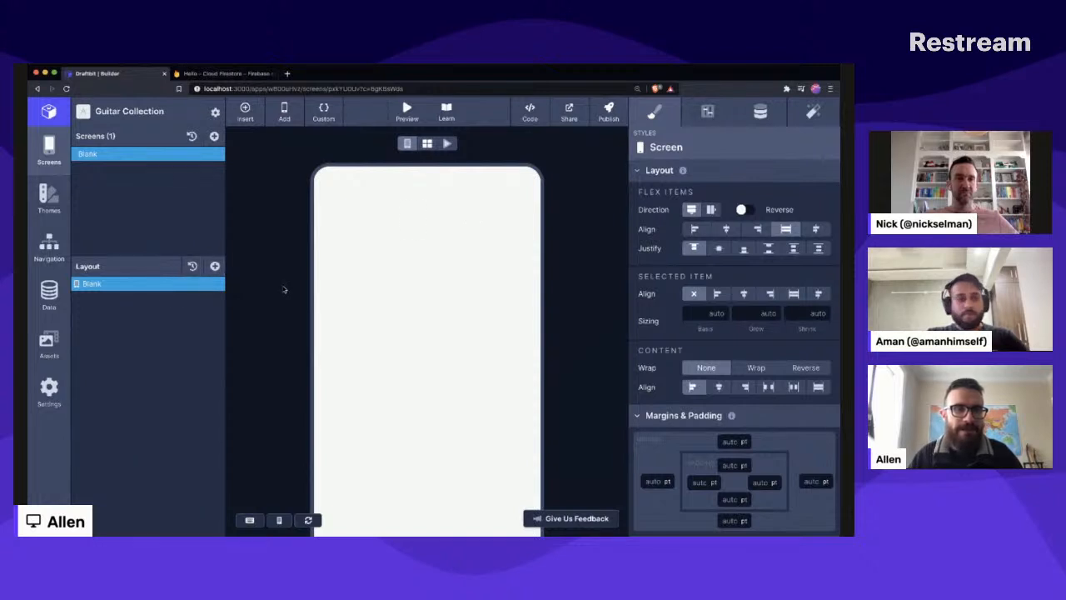
pyautogui.click(48, 289)
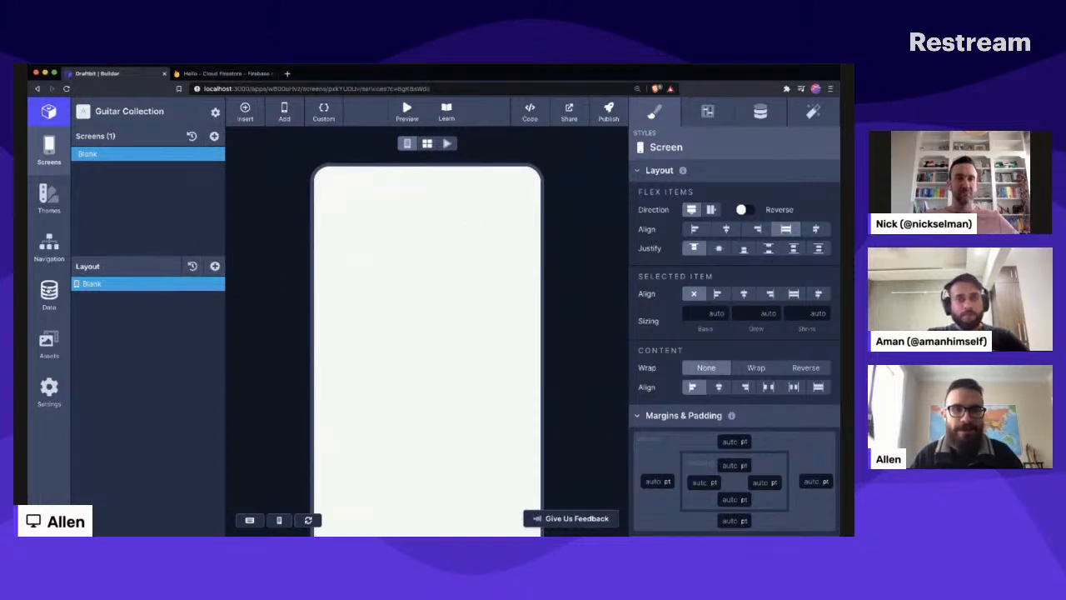
pyautogui.click(153, 309)
pyautogui.click(50, 291)
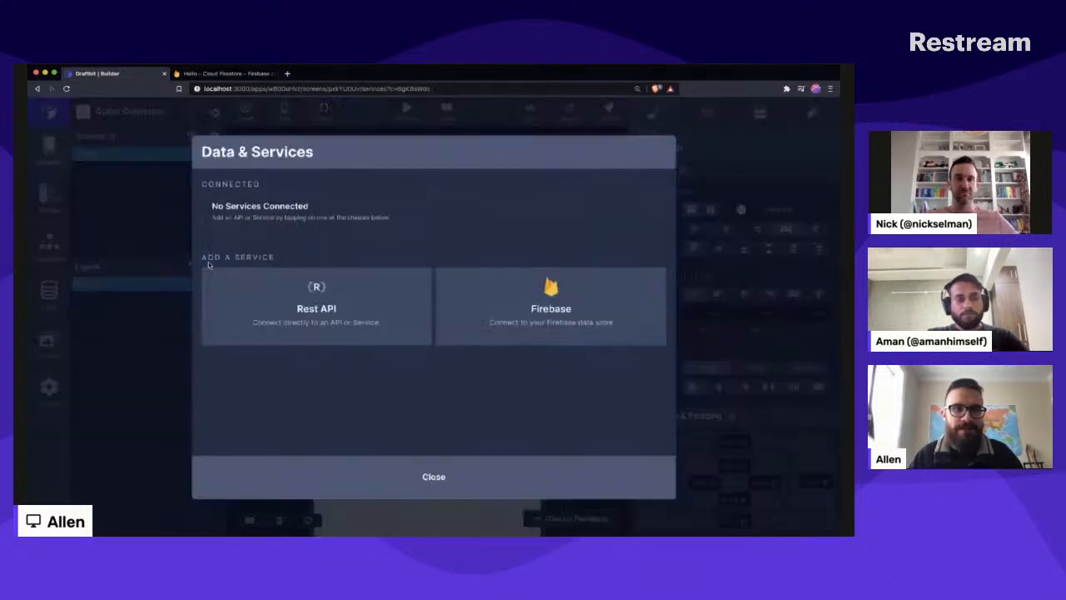
pyautogui.click(529, 302)
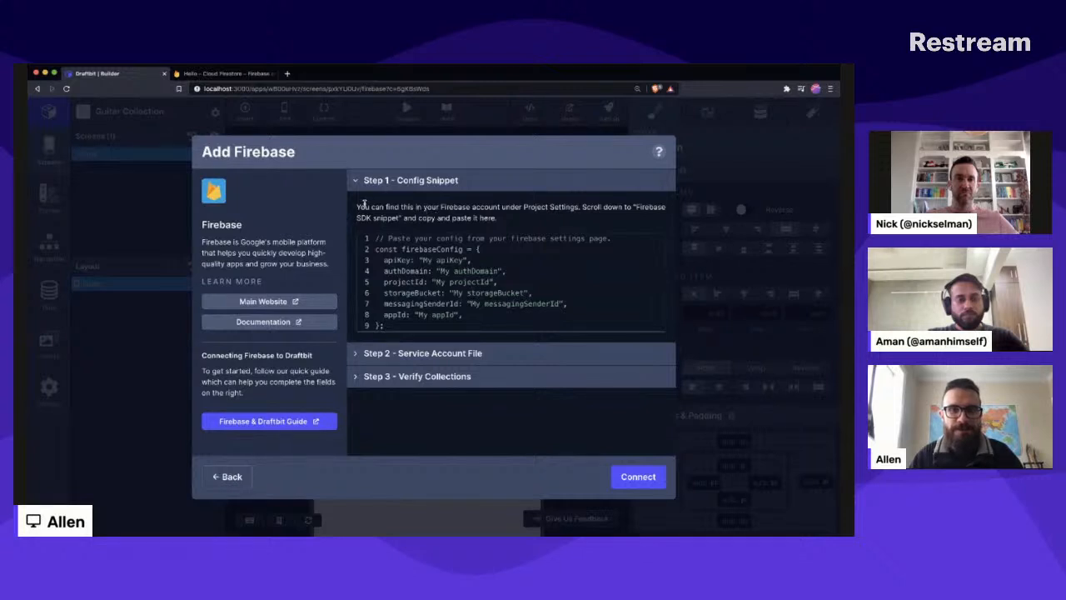
# - Switch to the Firebase project settings and copy the Config version of the draftbit testing web app's SDK snippet
pyautogui.click(226, 73)
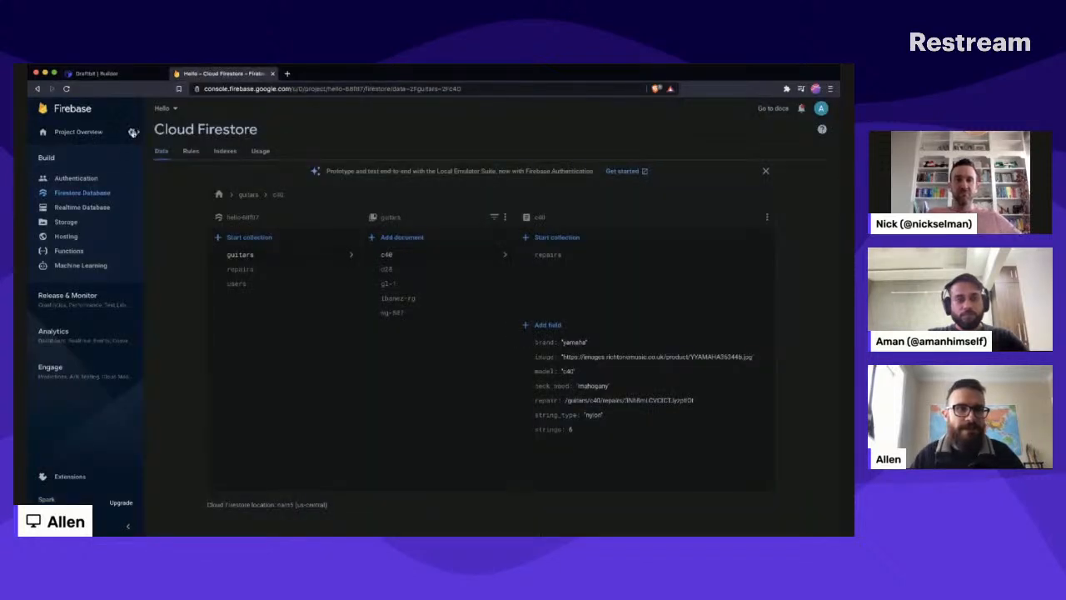
pyautogui.click(133, 131)
pyautogui.click(179, 138)
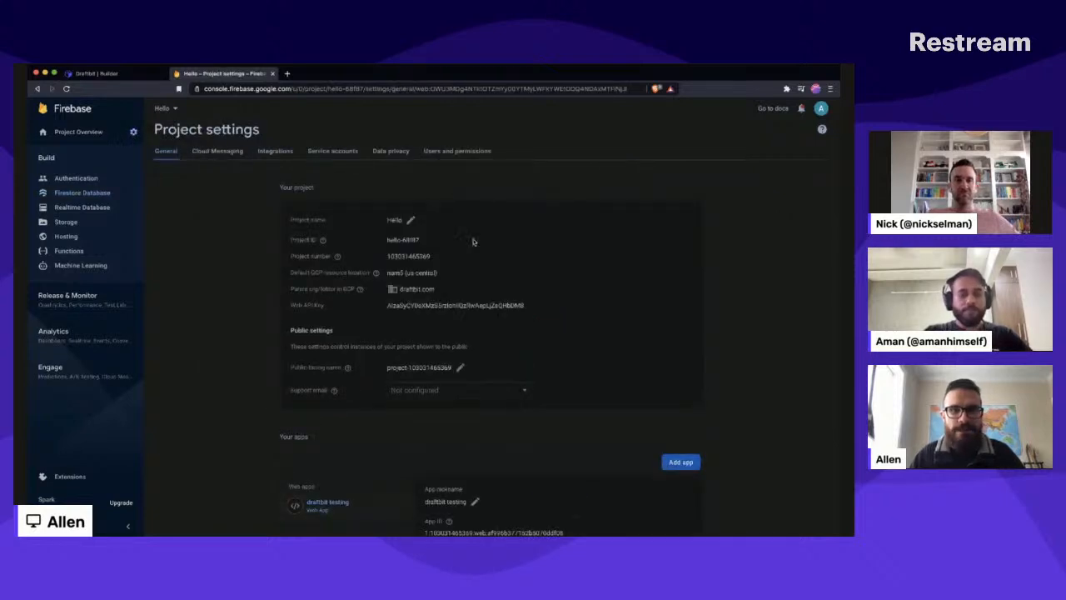
pyautogui.scroll(-15, 486, 226)
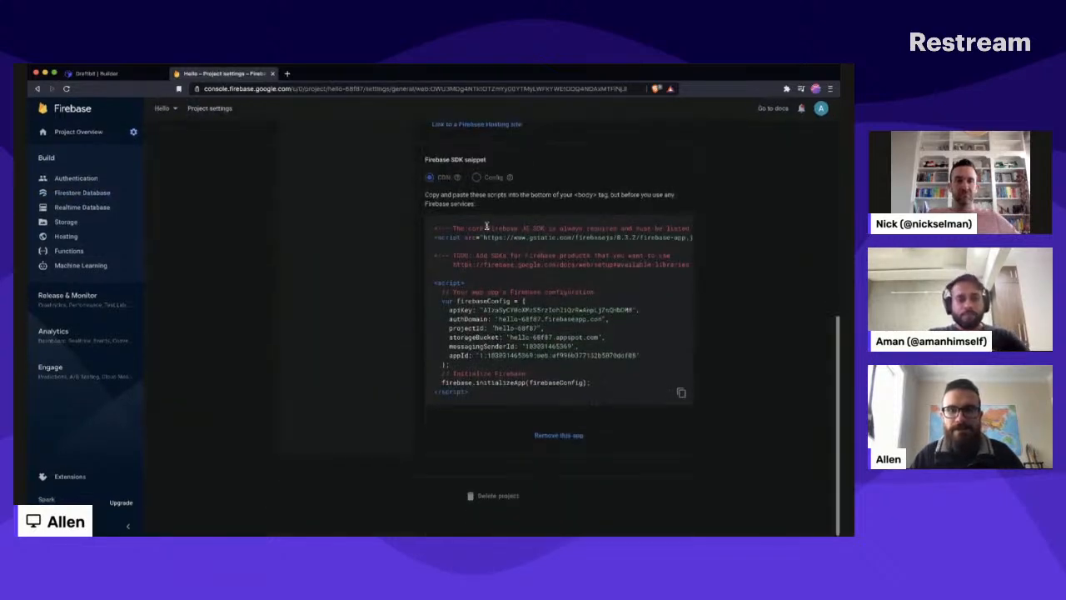
pyautogui.click(476, 176)
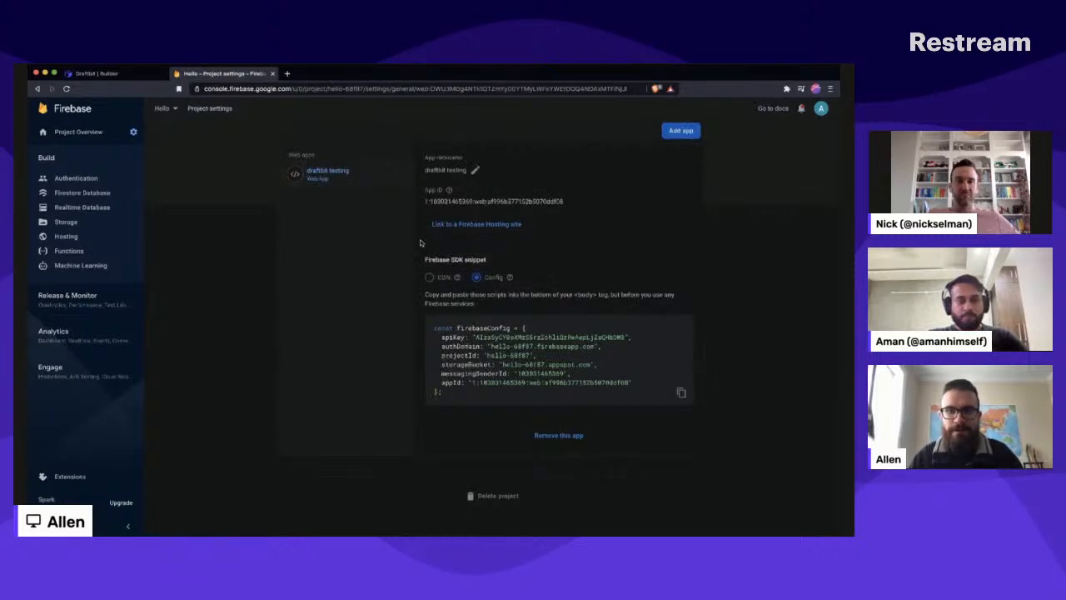
# - Switch back to Draftbit, replace the placeholder config with the copied Firebase snippet containing the API key, and open the service account file step
pyautogui.click(121, 75)
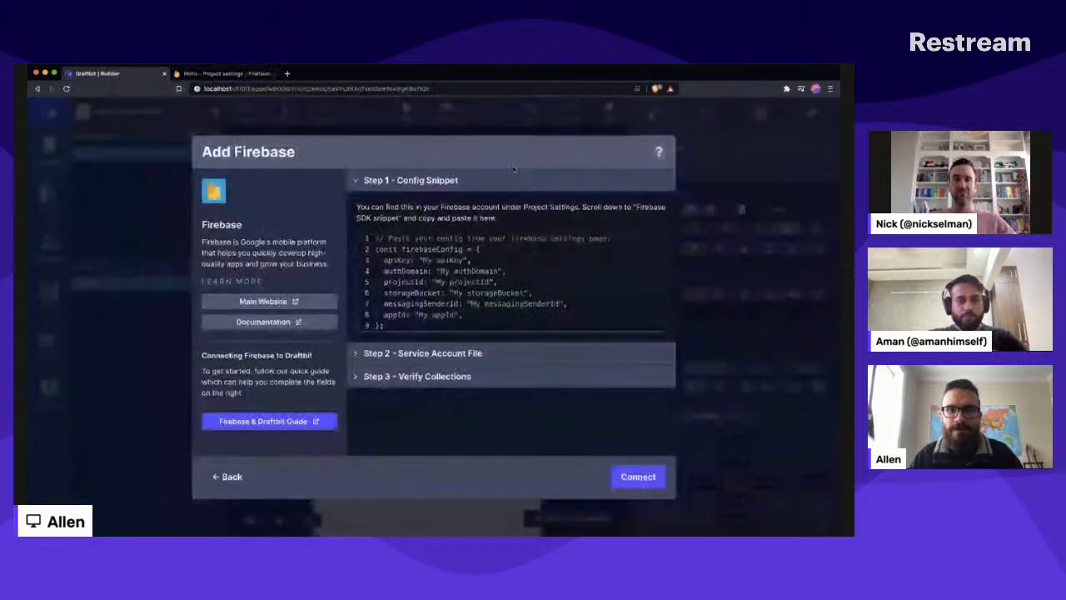
pyautogui.click(549, 300)
pyautogui.press('super+a')
pyautogui.press('super+v')
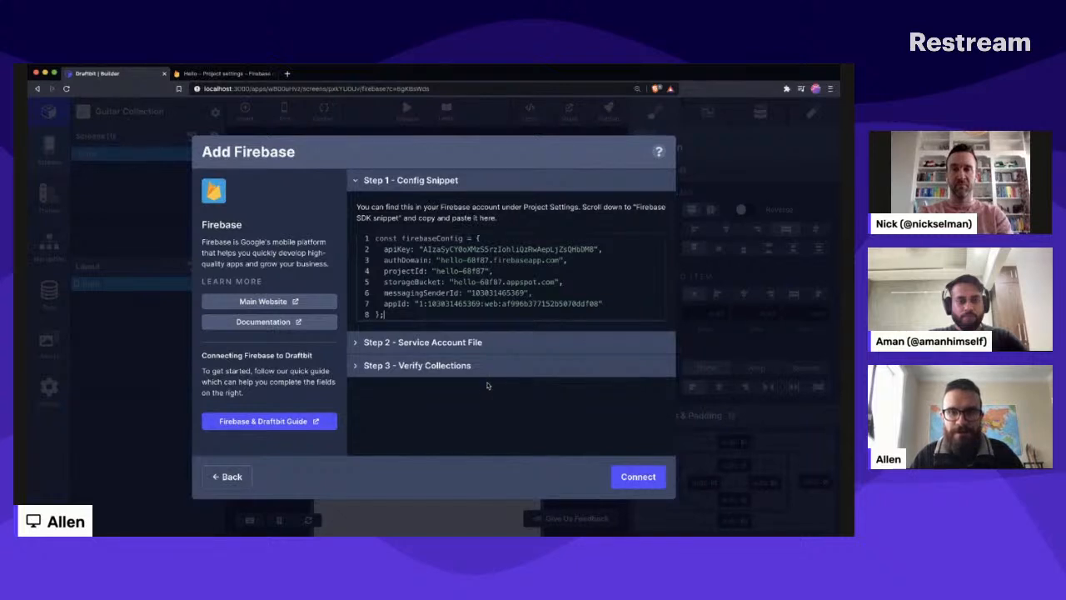
pyautogui.click(435, 342)
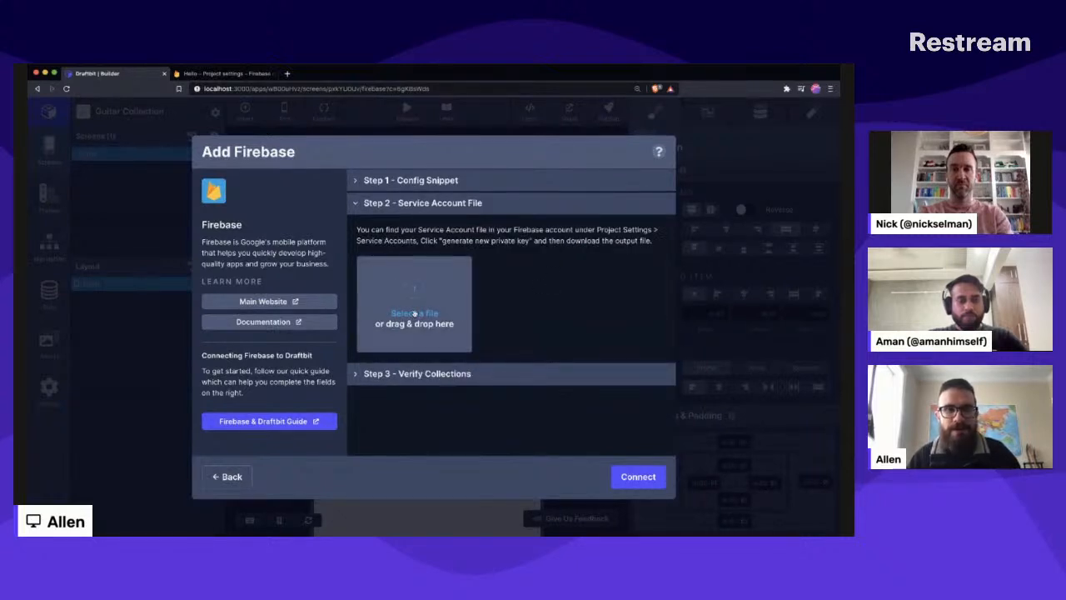
# - View the Service accounts settings of the Firebase project, return to Draftbit, and start choosing the service account file
pyautogui.click(222, 74)
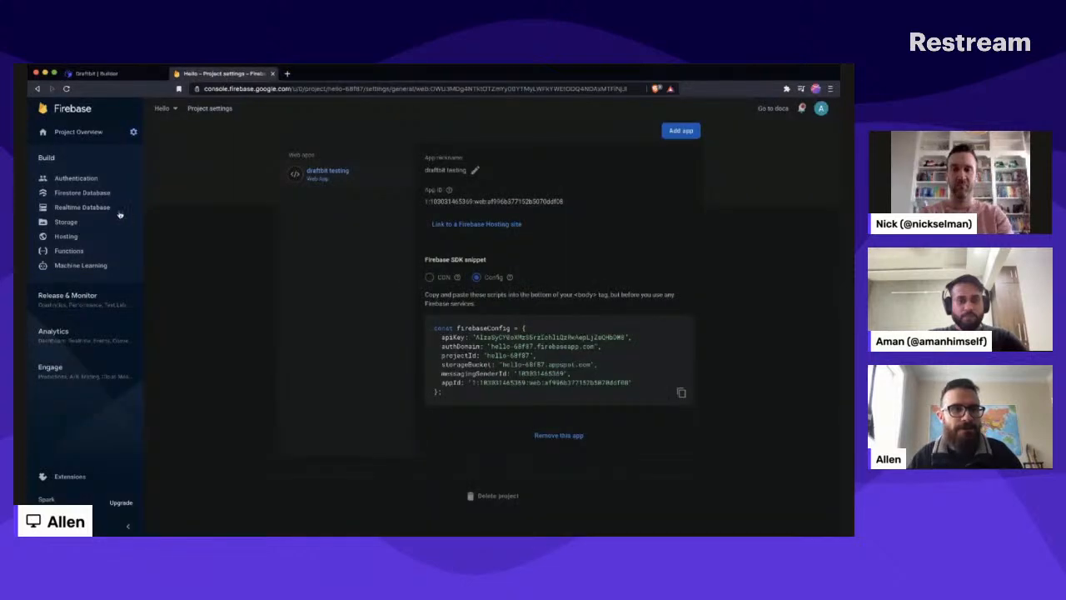
pyautogui.scroll(4, 295, 274)
pyautogui.scroll(5, 283, 283)
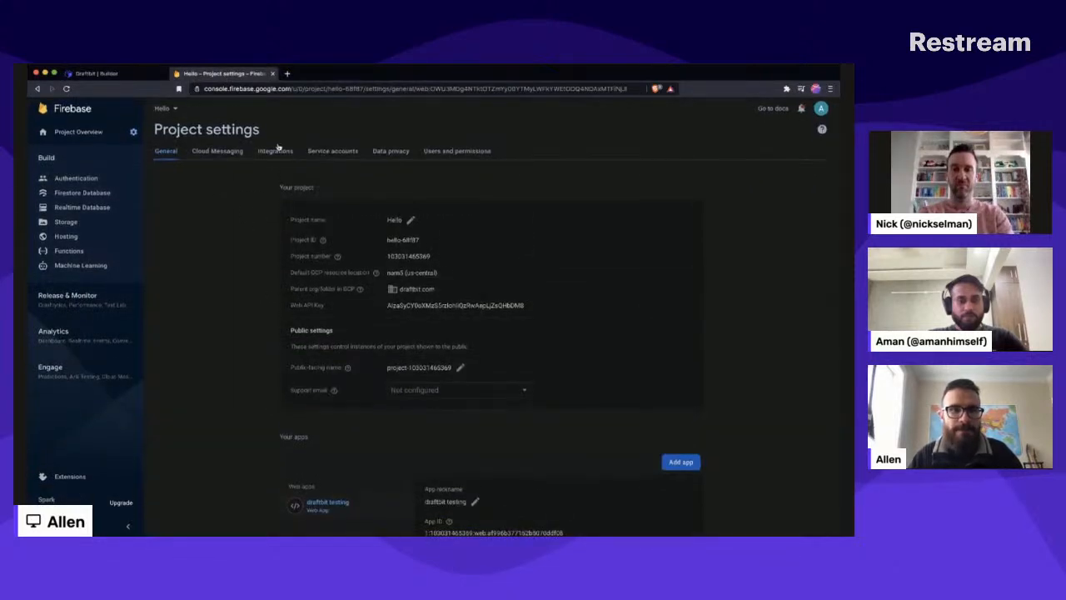
pyautogui.click(329, 155)
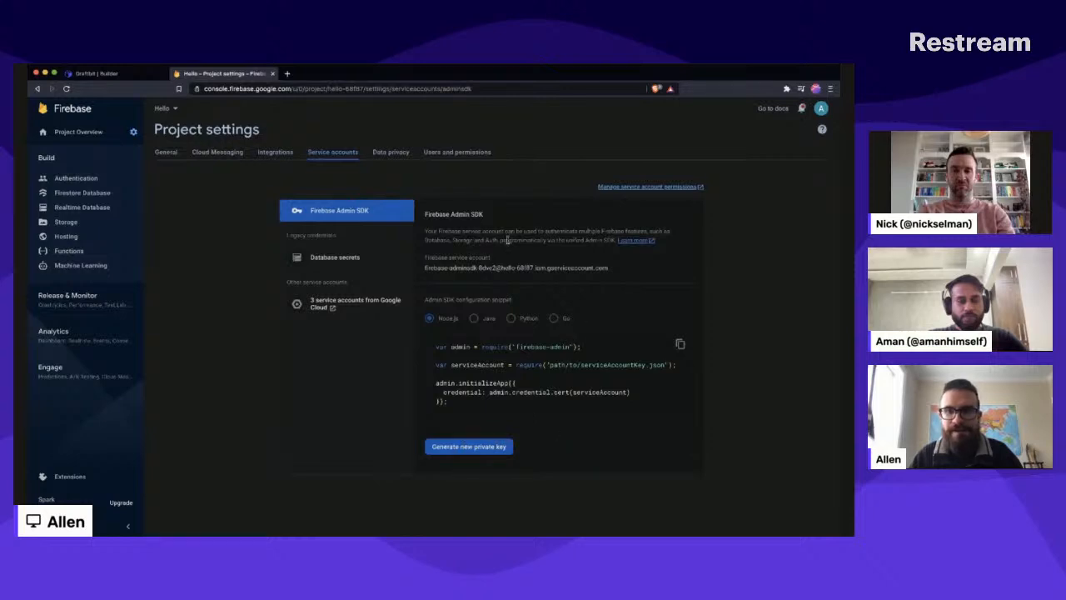
pyautogui.scroll(-1, 797, 358)
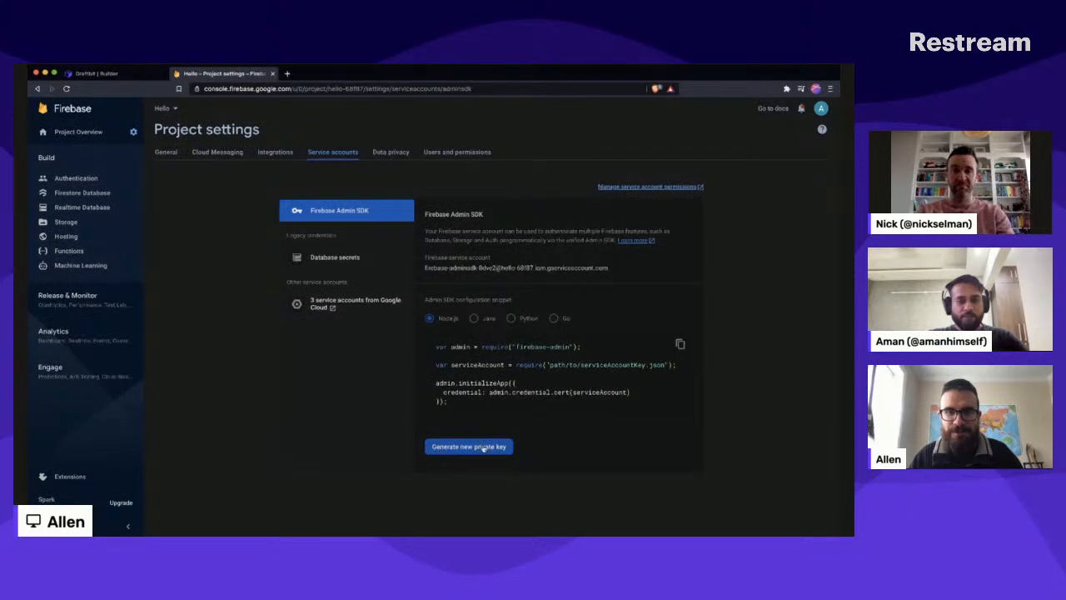
pyautogui.click(112, 74)
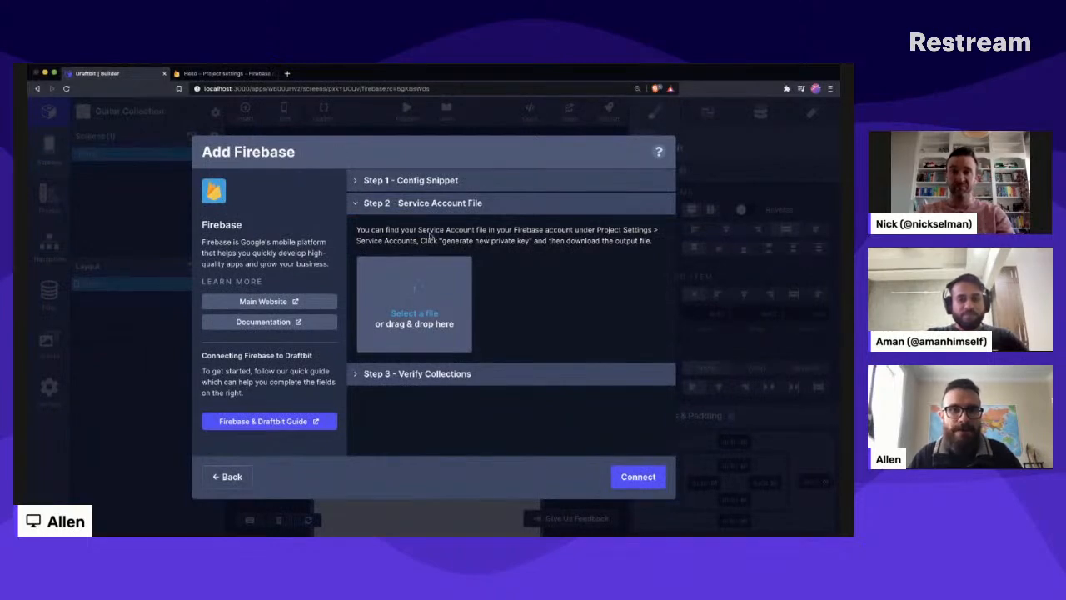
pyautogui.click(414, 288)
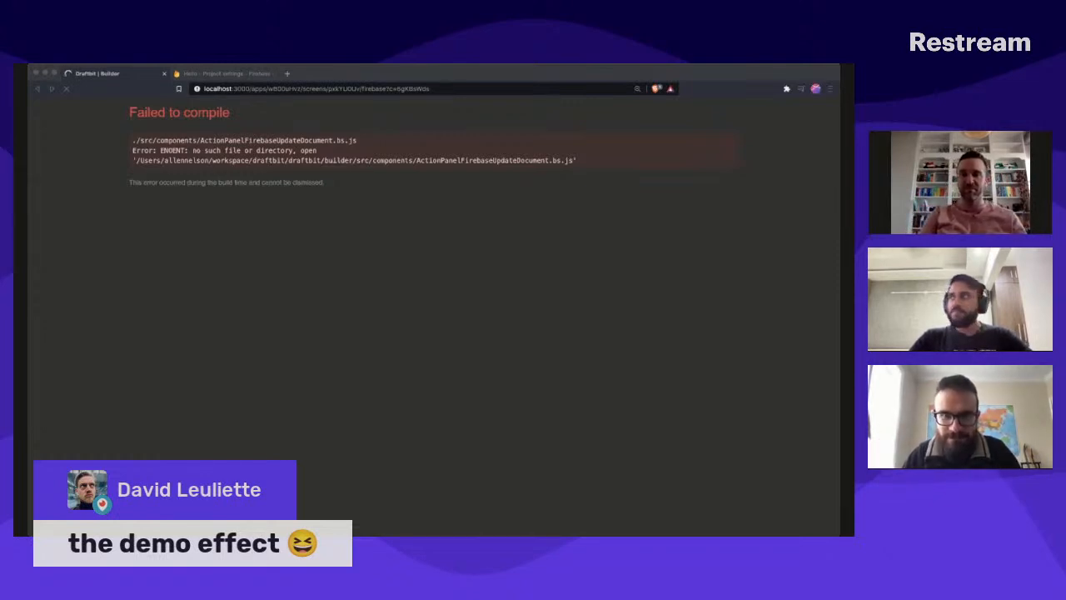
# - Reload the Draftbit builder page to reopen the Add Firebase setup
pyautogui.click(692, 297)
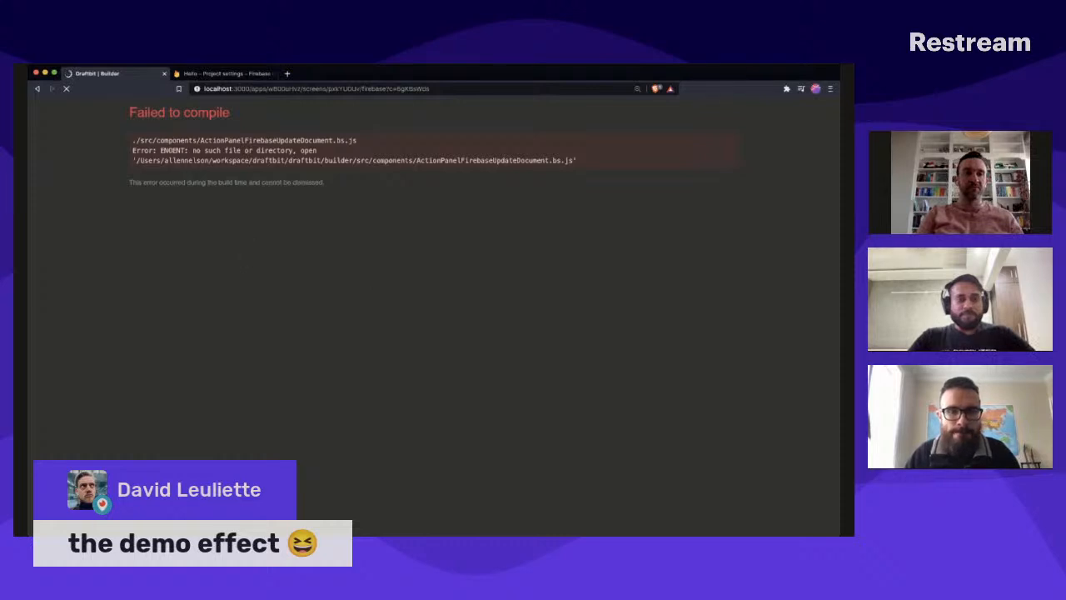
pyautogui.press('super+Tab')
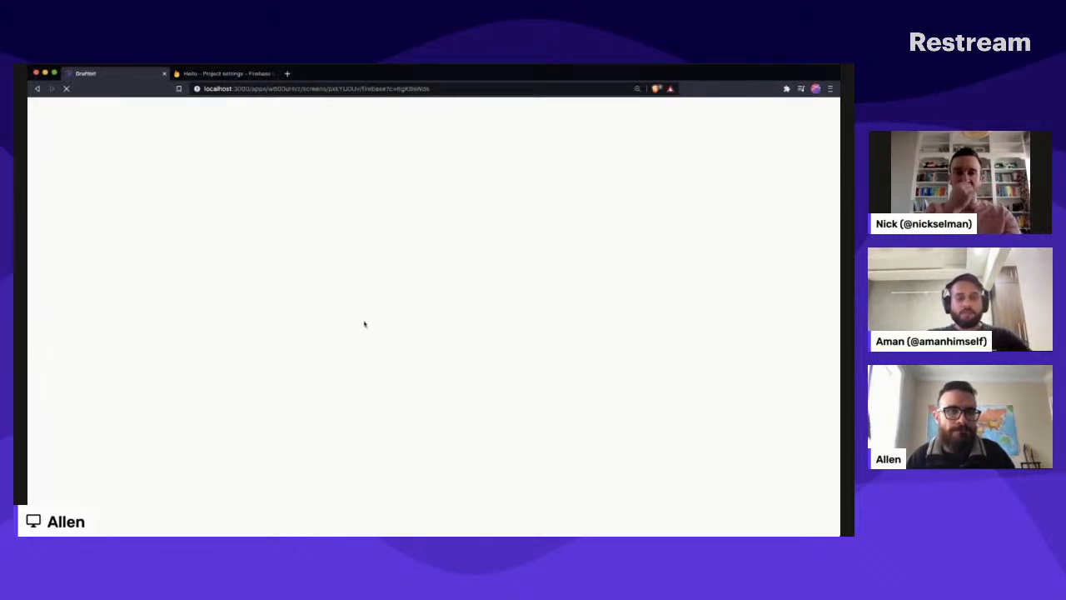
pyautogui.press('super+Tab')
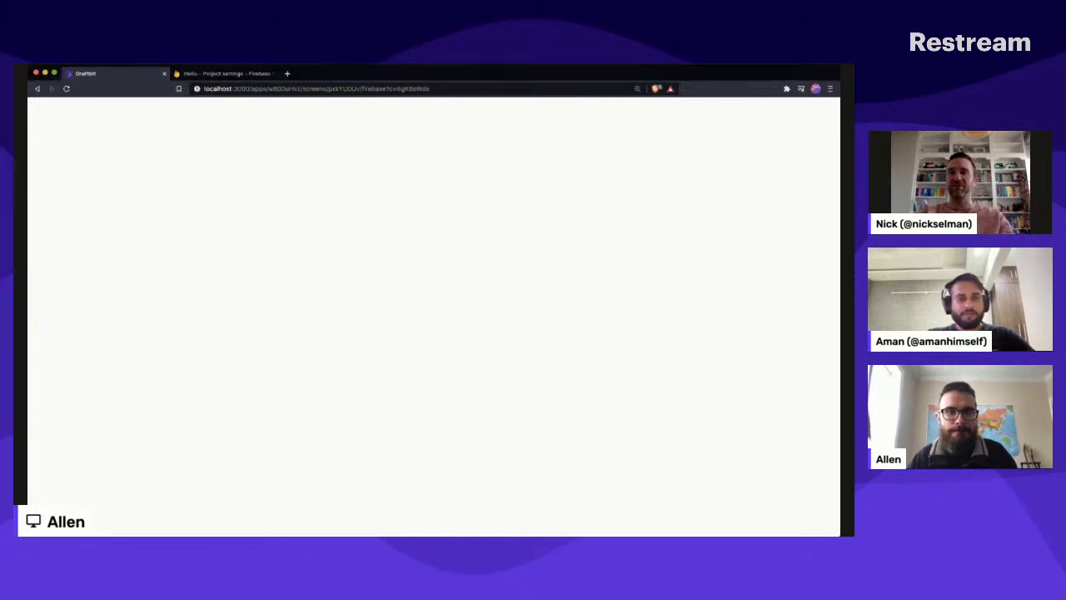
pyautogui.press('super+Tab')
pyautogui.press('super+Tab')
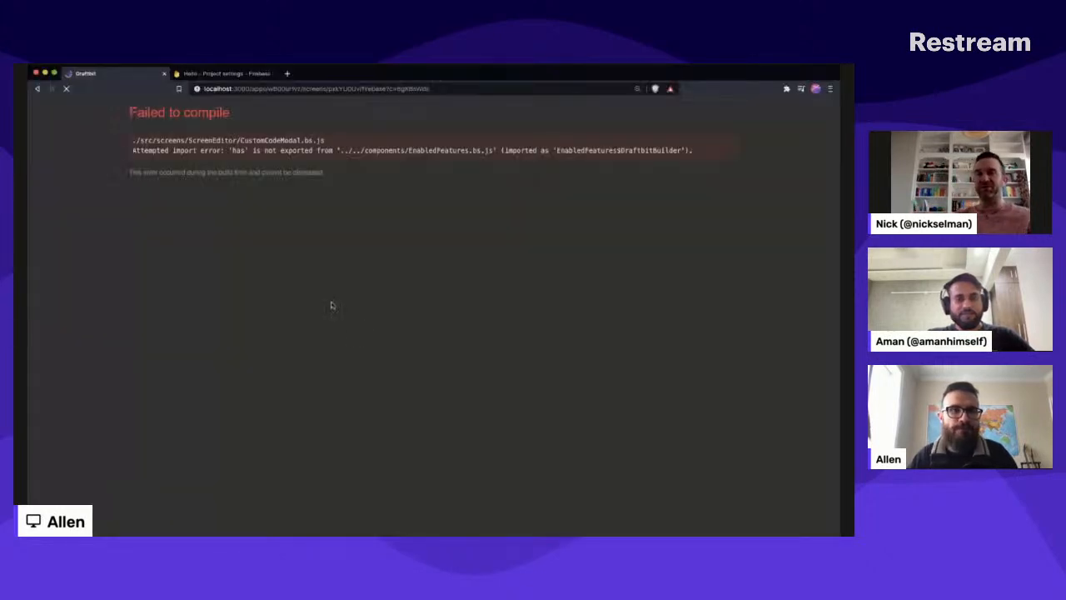
pyautogui.press('super+r')
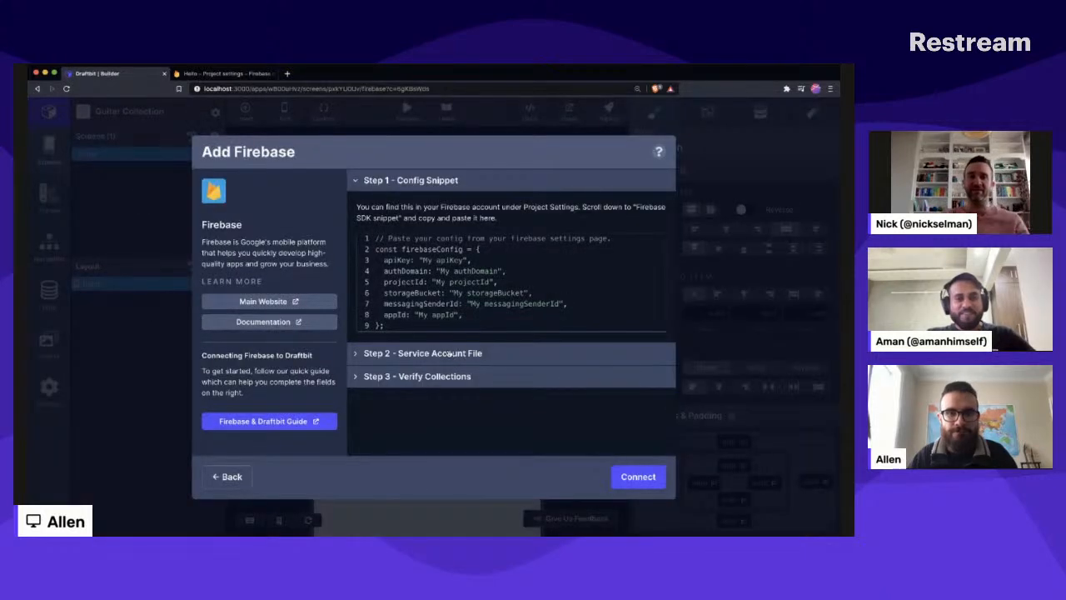
pyautogui.click(461, 352)
pyautogui.click(425, 178)
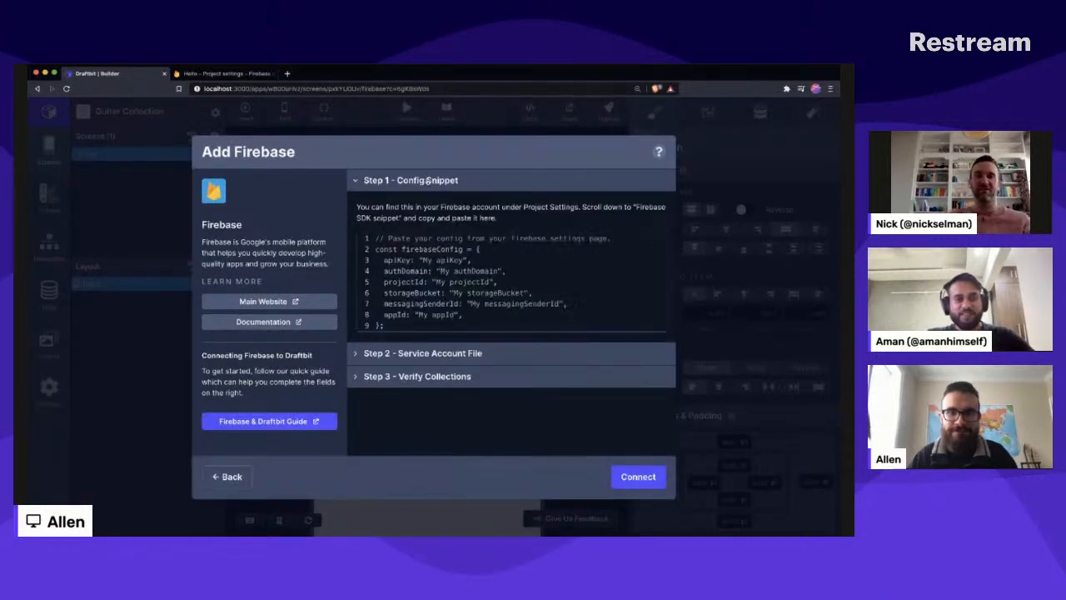
pyautogui.click(526, 303)
pyautogui.hotkey('ctrl', 'a')
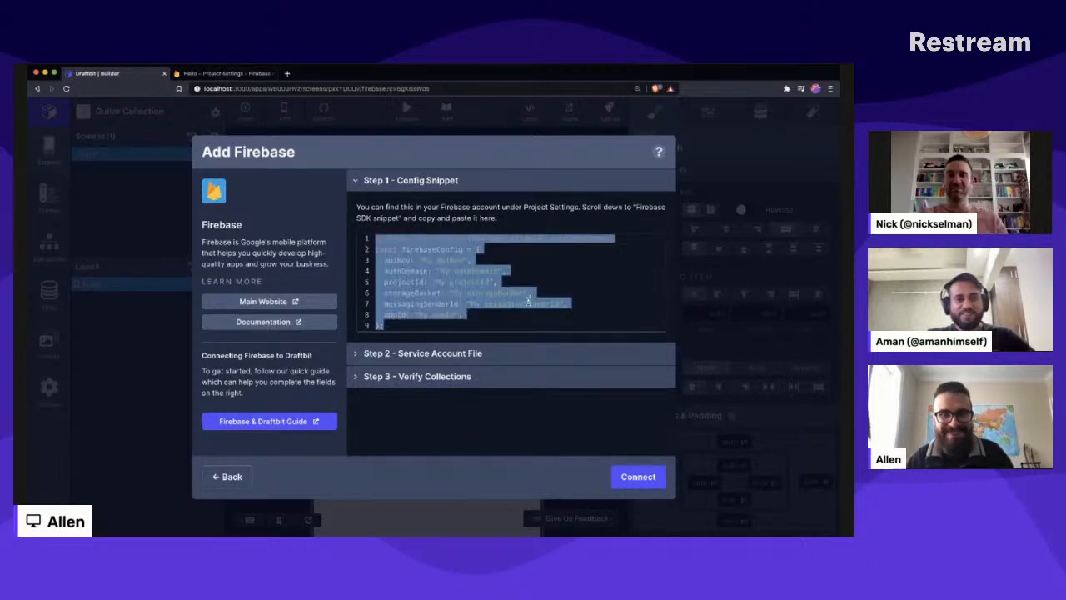
pyautogui.press('BackSpace')
pyautogui.press('super+z')
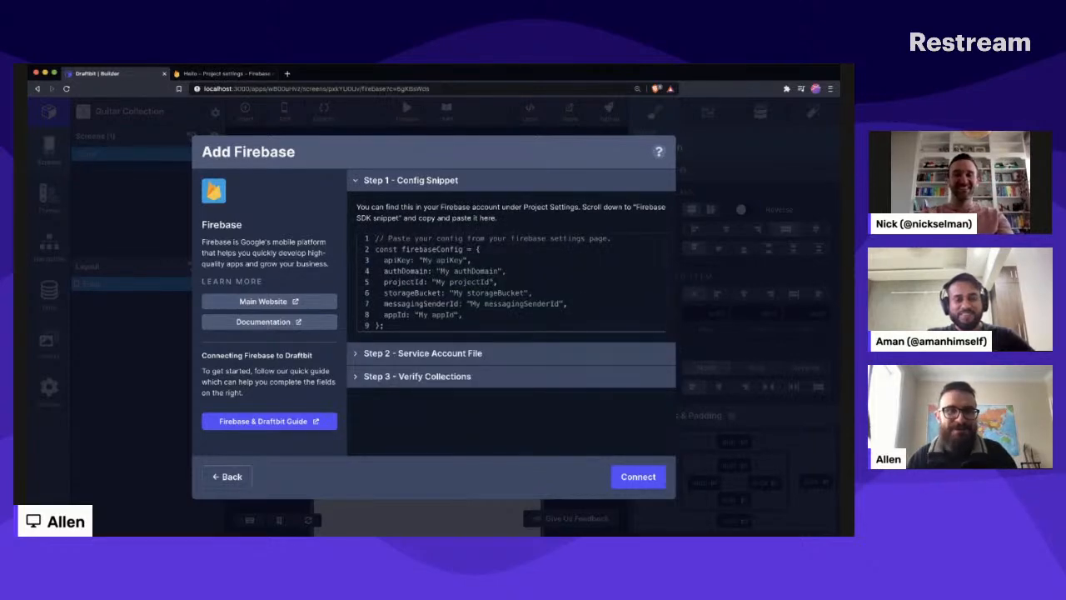
# - Switch to the Firebase project's general settings and copy the Config version of the draftbit testing app's SDK snippet
pyautogui.click(231, 74)
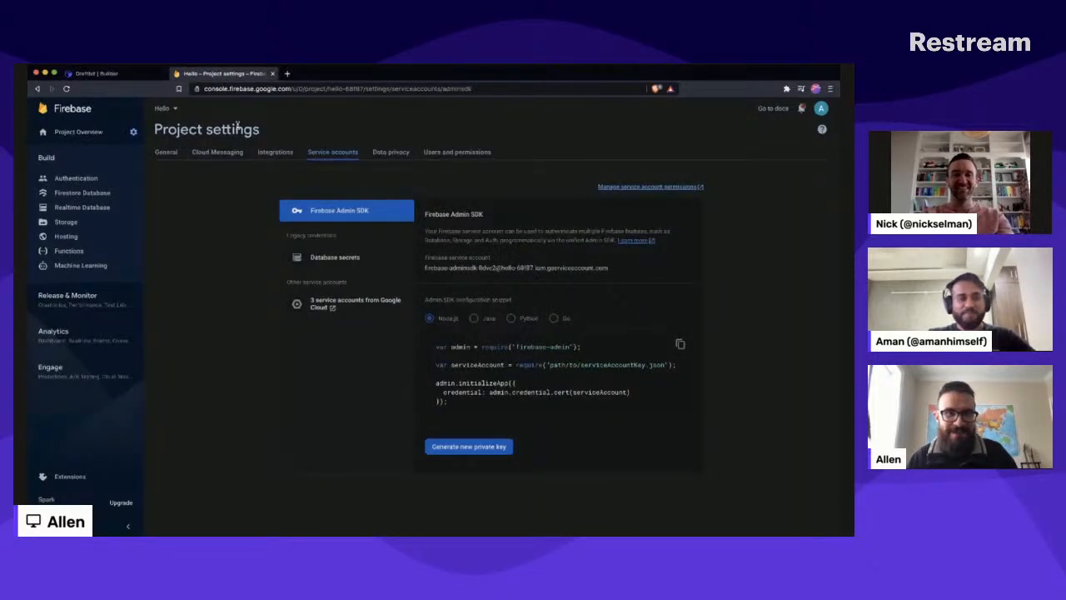
pyautogui.click(166, 152)
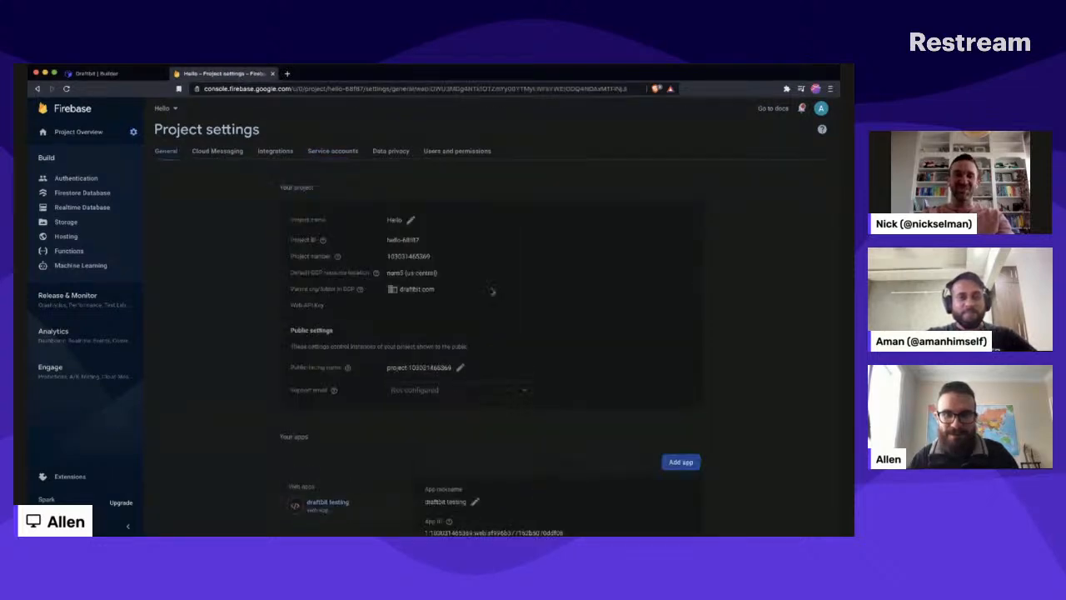
pyautogui.scroll(-5, 467, 422)
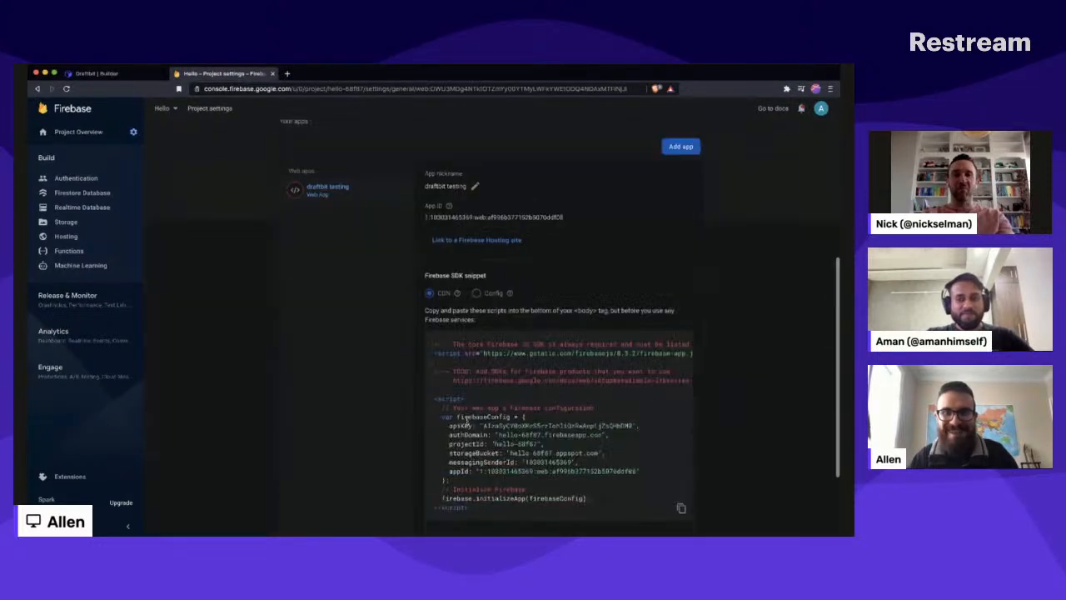
pyautogui.click(478, 293)
pyautogui.scroll(-1, 668, 305)
pyautogui.click(681, 393)
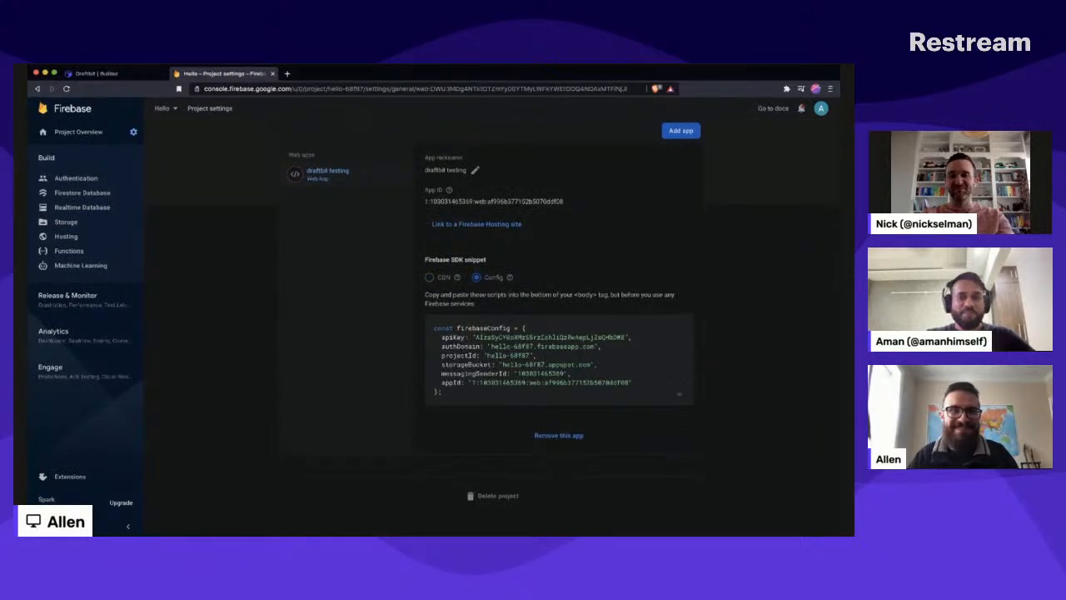
# - Return to Draftbit and replace the placeholder config snippet with the copied Firebase config, including its API key
pyautogui.click(96, 73)
pyautogui.click(497, 294)
pyautogui.press('super+a')
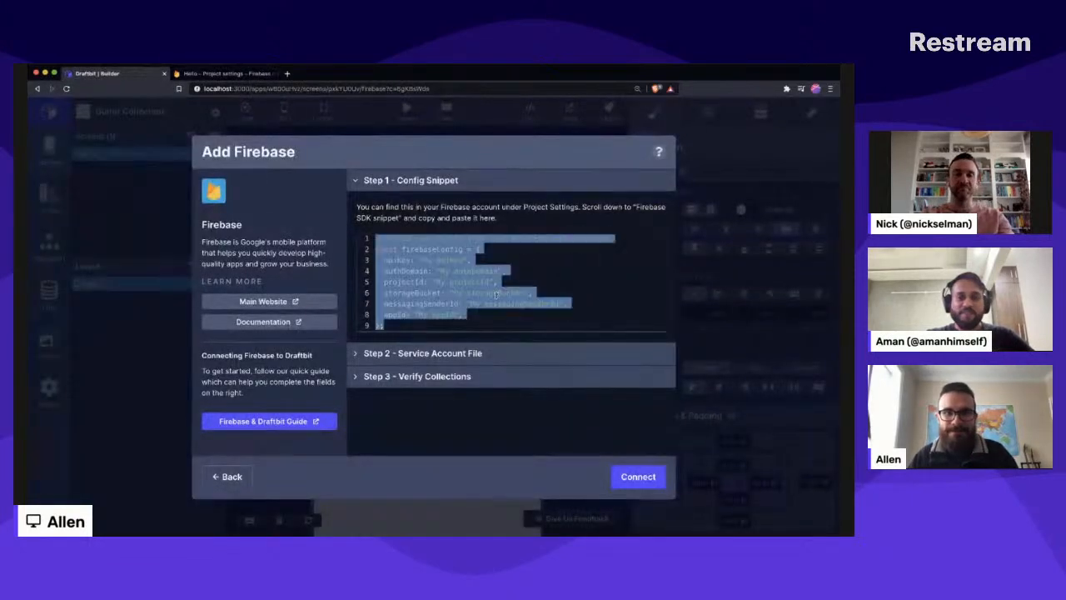
pyautogui.press('super+v')
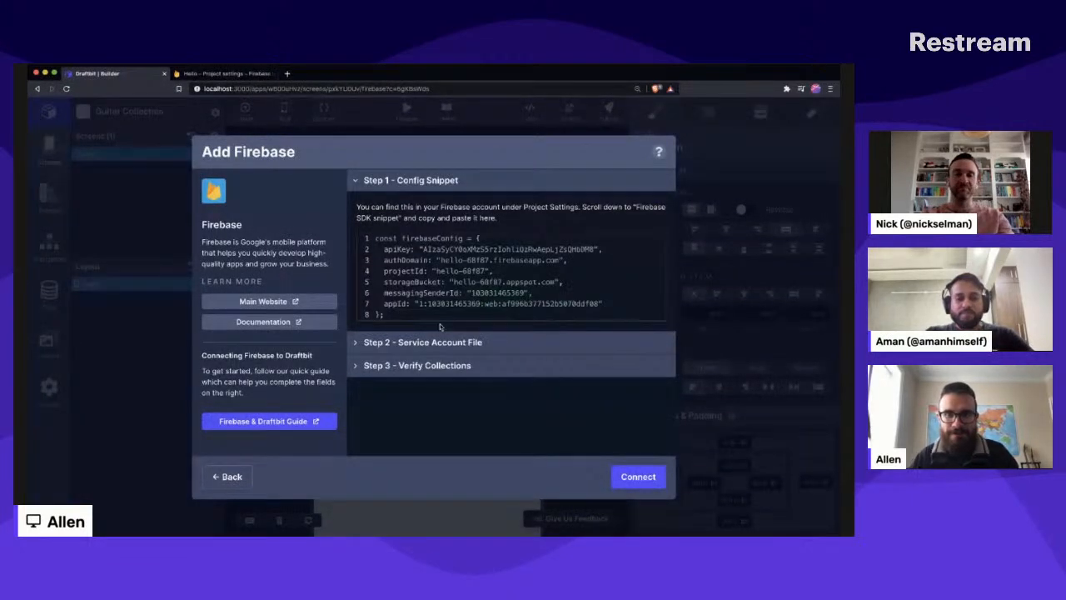
# - Try to connect Firebase using the hello-68f87 service account file
pyautogui.click(440, 343)
pyautogui.click(415, 304)
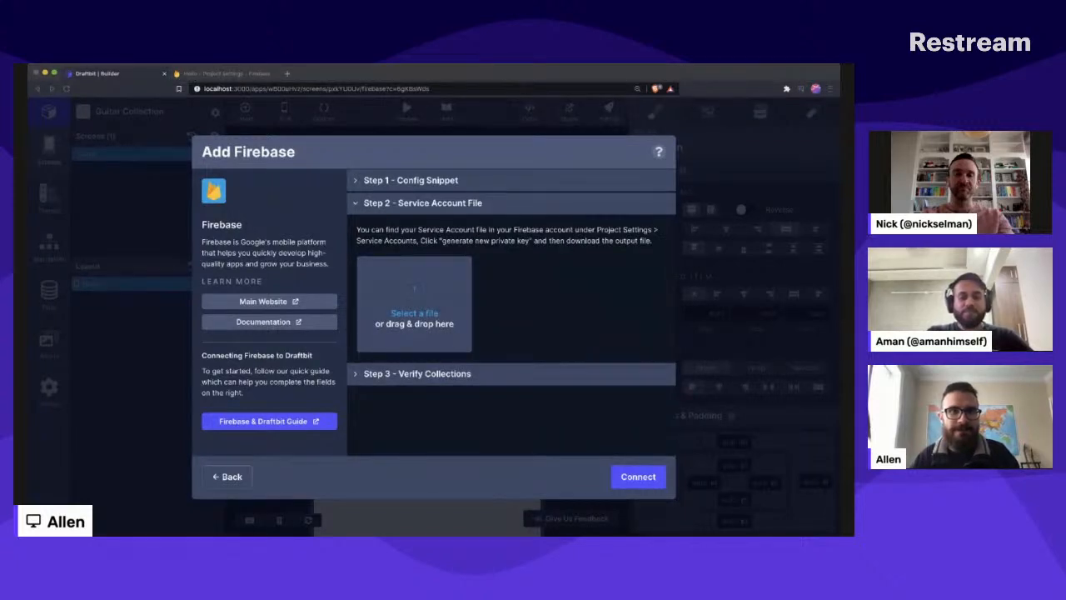
pyautogui.doubleClick(495, 305)
pyautogui.click(638, 476)
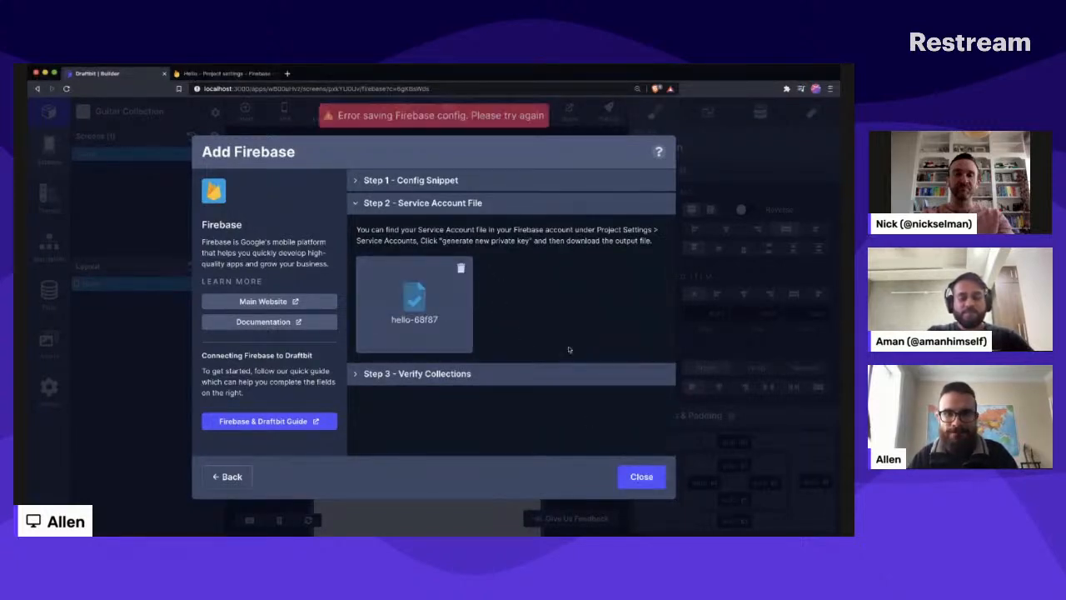
pyautogui.hotkey('ctrl', 'Right')
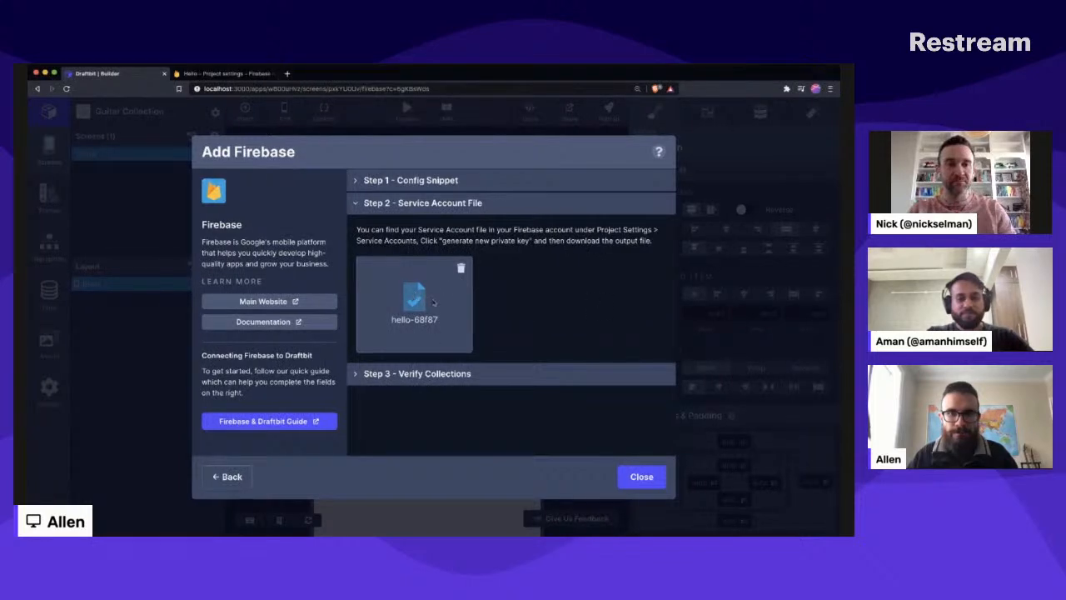
# - Remove the hello-68f87 service account file and choose a service account file again
pyautogui.click(461, 267)
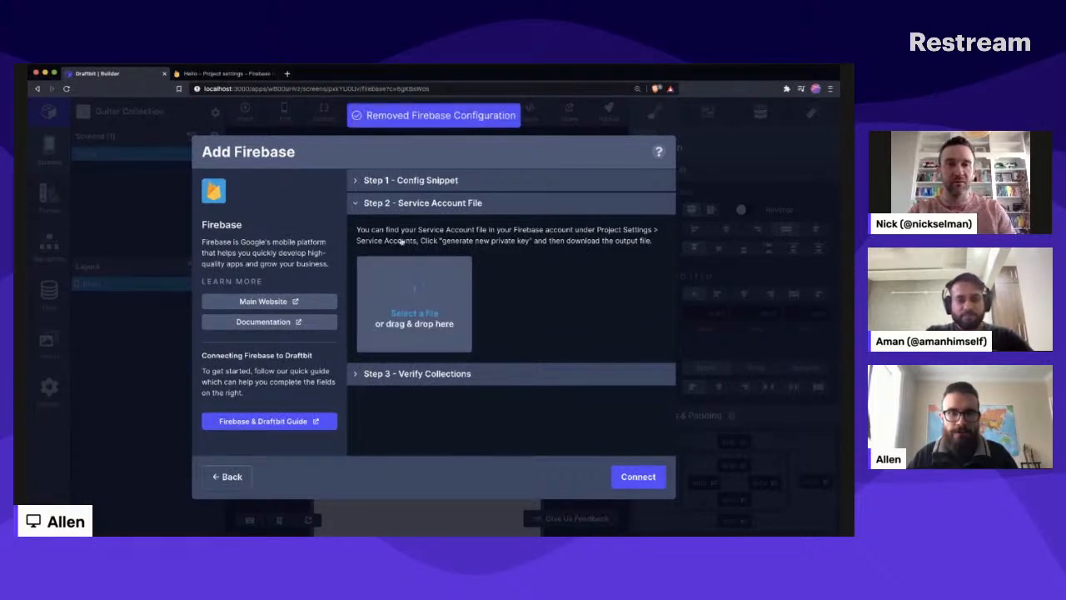
pyautogui.click(410, 293)
pyautogui.doubleClick(462, 297)
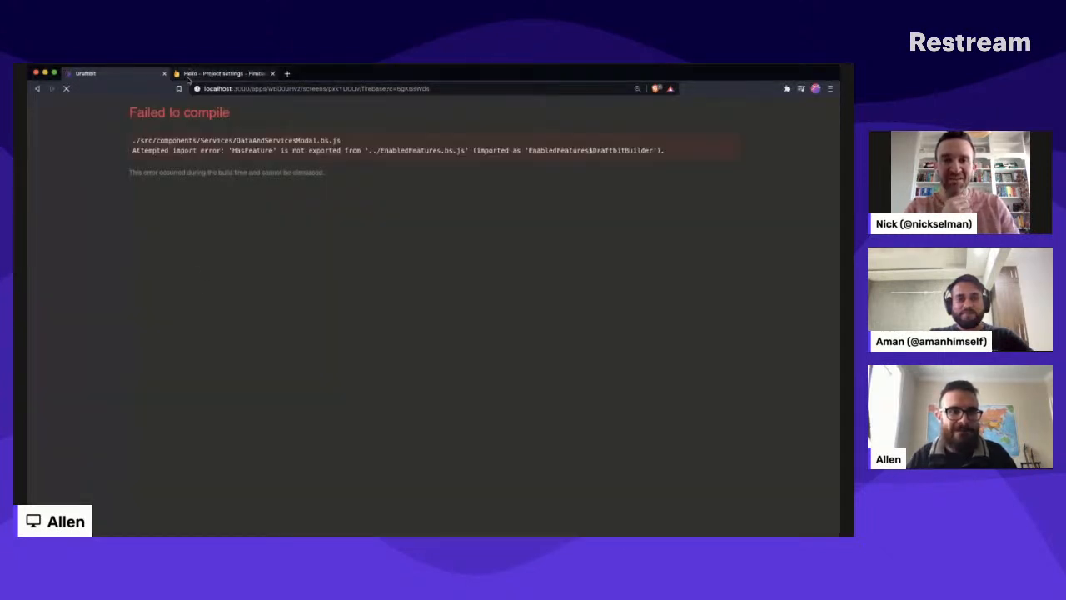
pyautogui.press('super+Tab')
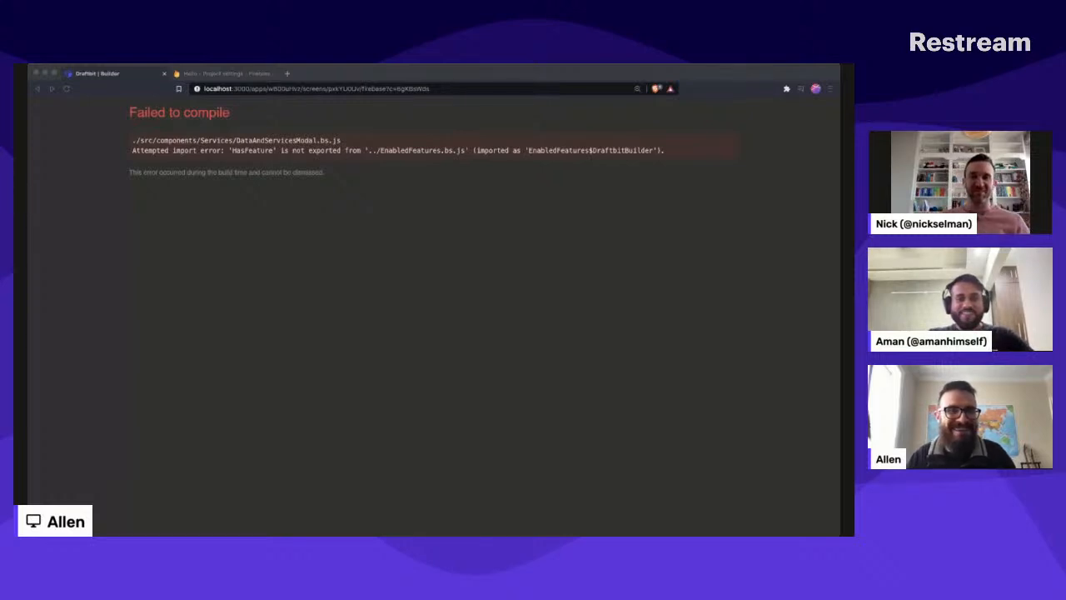
pyautogui.click(507, 319)
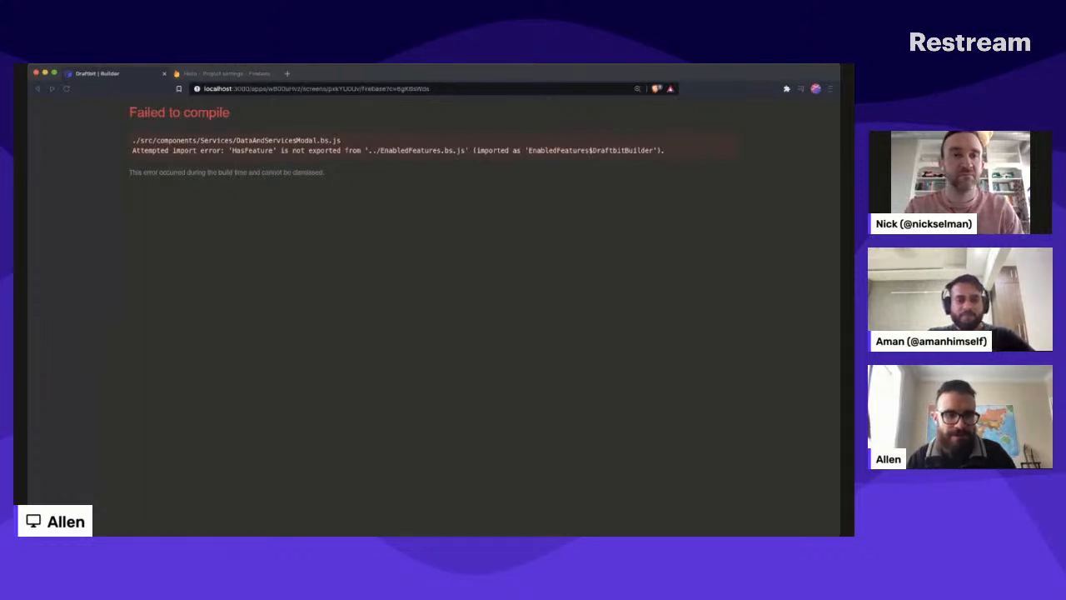
pyautogui.press('super+Tab')
pyautogui.press('super+Tab')
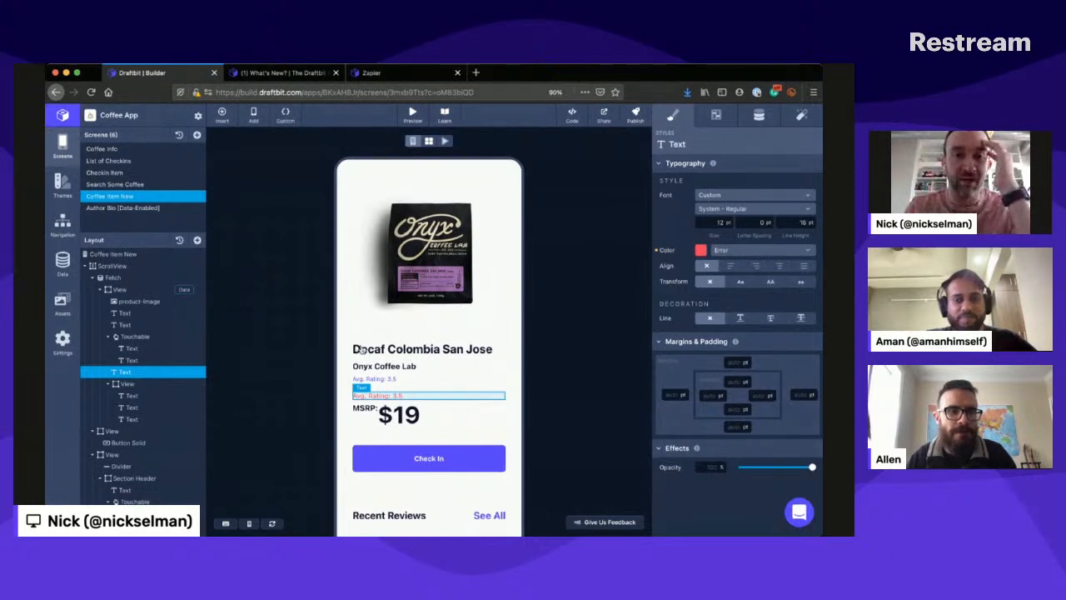
# - Look over the Coffee Item New screen of the Coffee App and start its live preview on the canvas
pyautogui.scroll(-2, 361, 348)
pyautogui.scroll(-3, 361, 348)
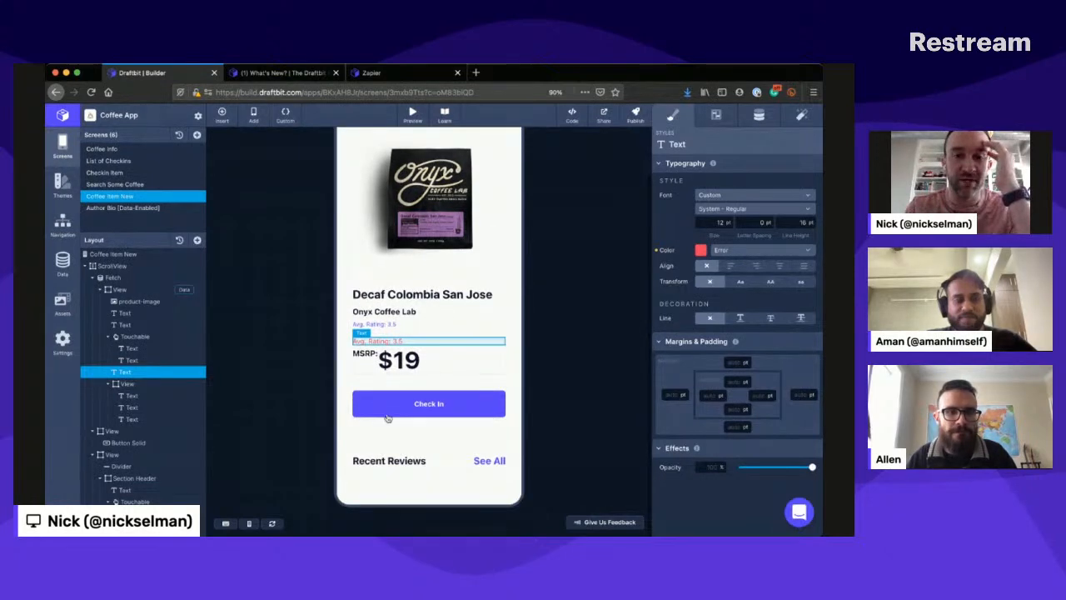
pyautogui.scroll(4, 387, 418)
pyautogui.click(446, 141)
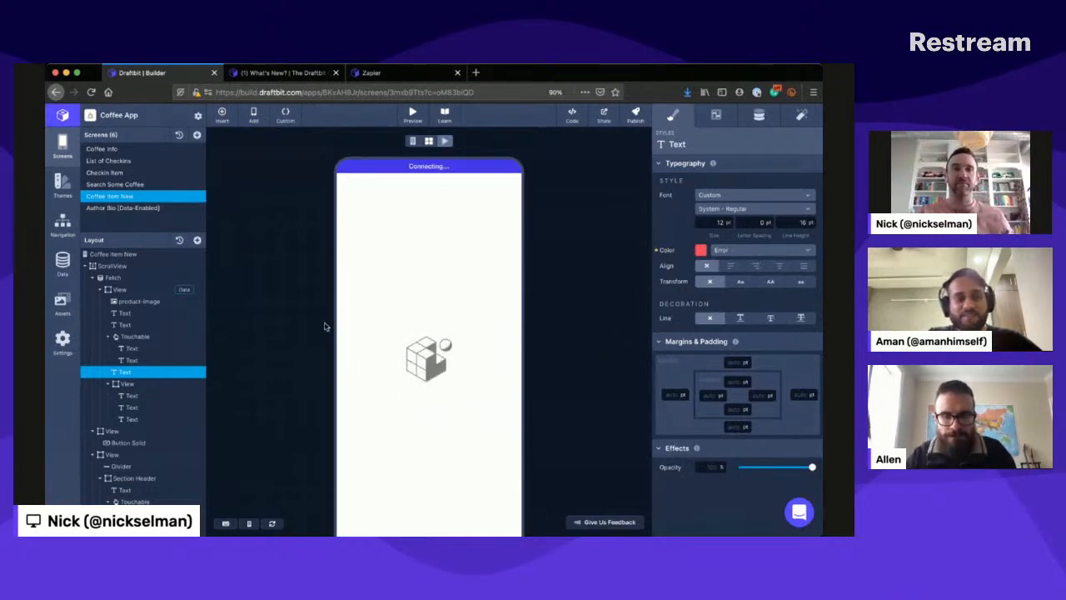
pyautogui.scroll(-1, 324, 327)
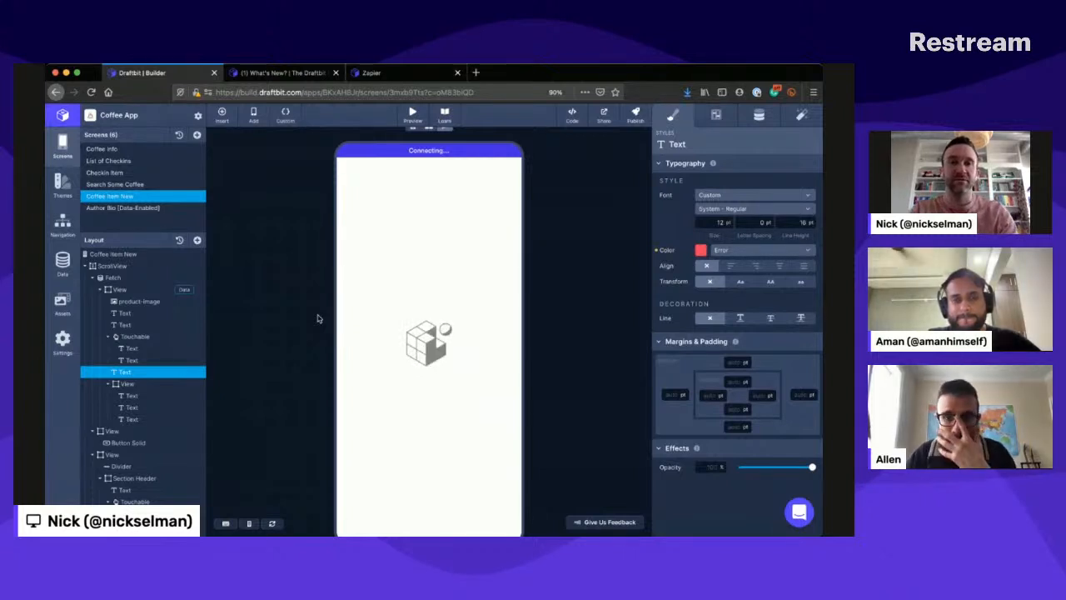
# - Go to airtable.com in a new browser tab and open the Coffee App base from My First Workspace
pyautogui.hotkey('ctrl', 't')
pyautogui.write('airtable.com/')
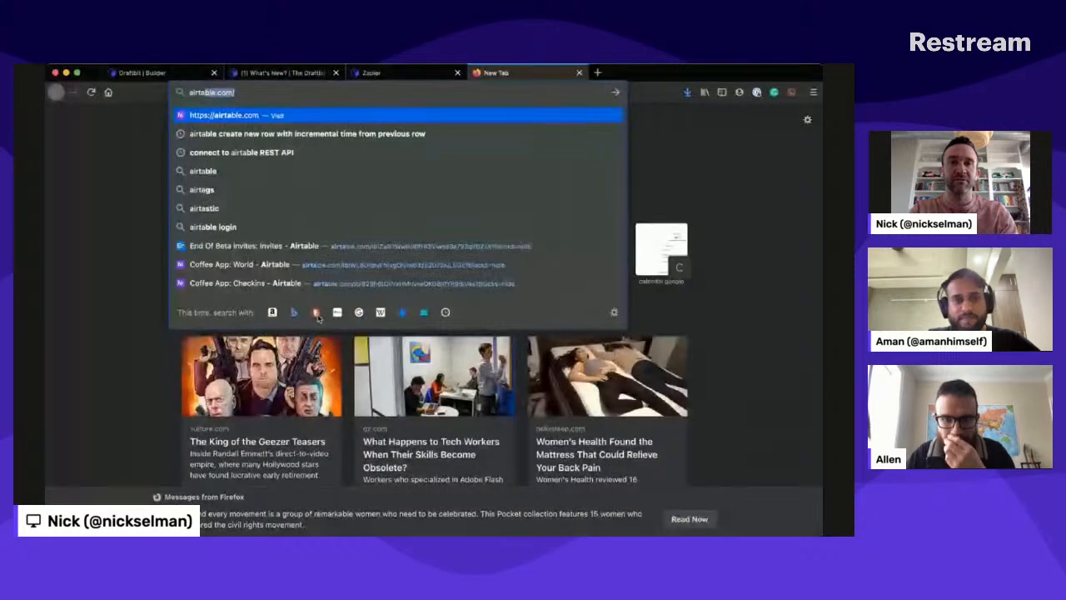
pyautogui.press('Return')
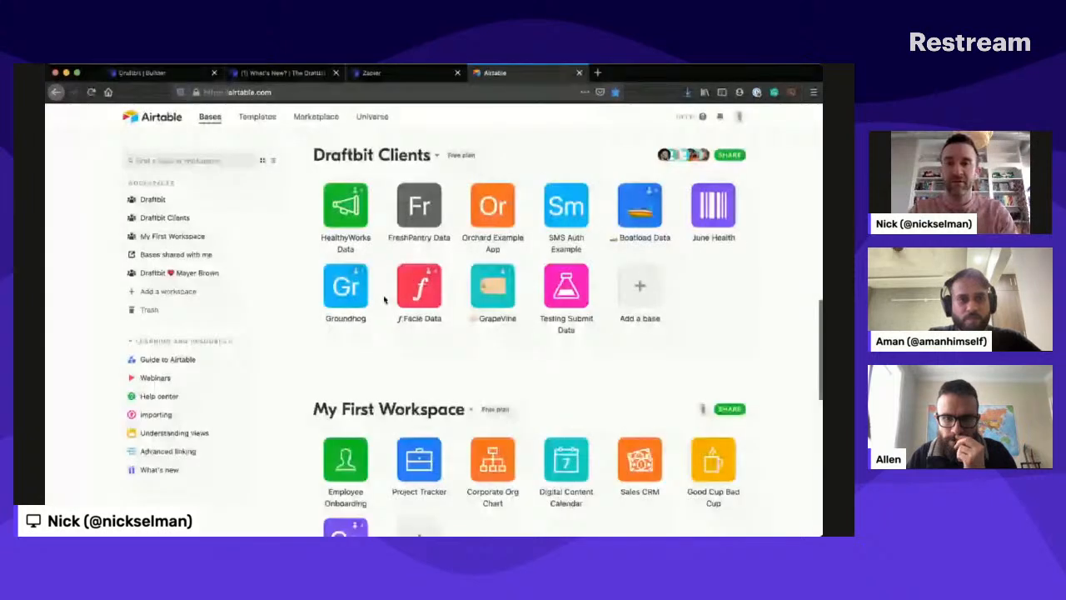
pyautogui.scroll(-3, 383, 300)
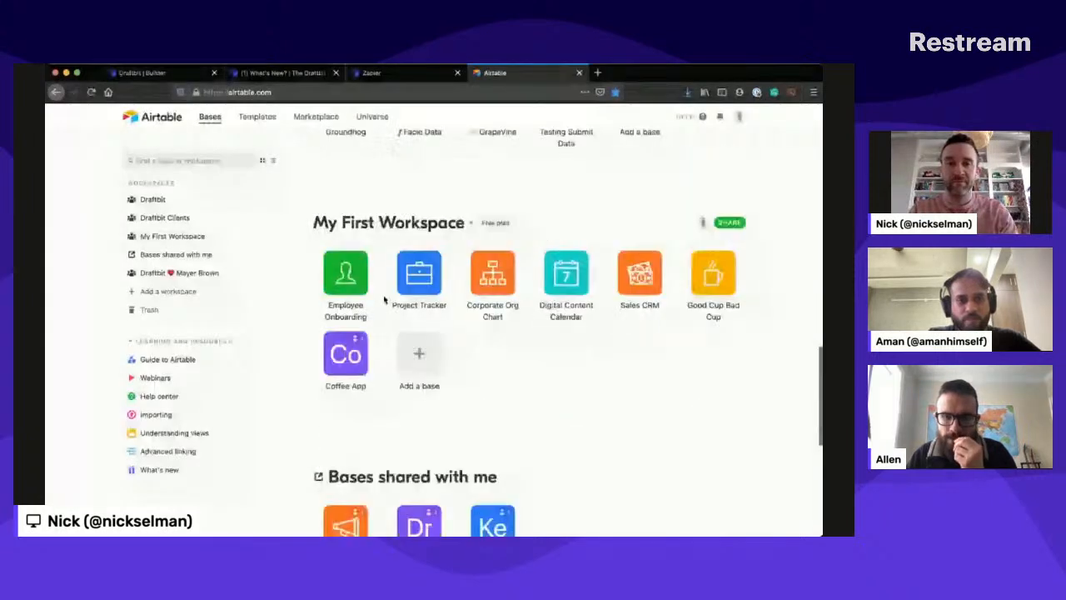
pyautogui.click(343, 349)
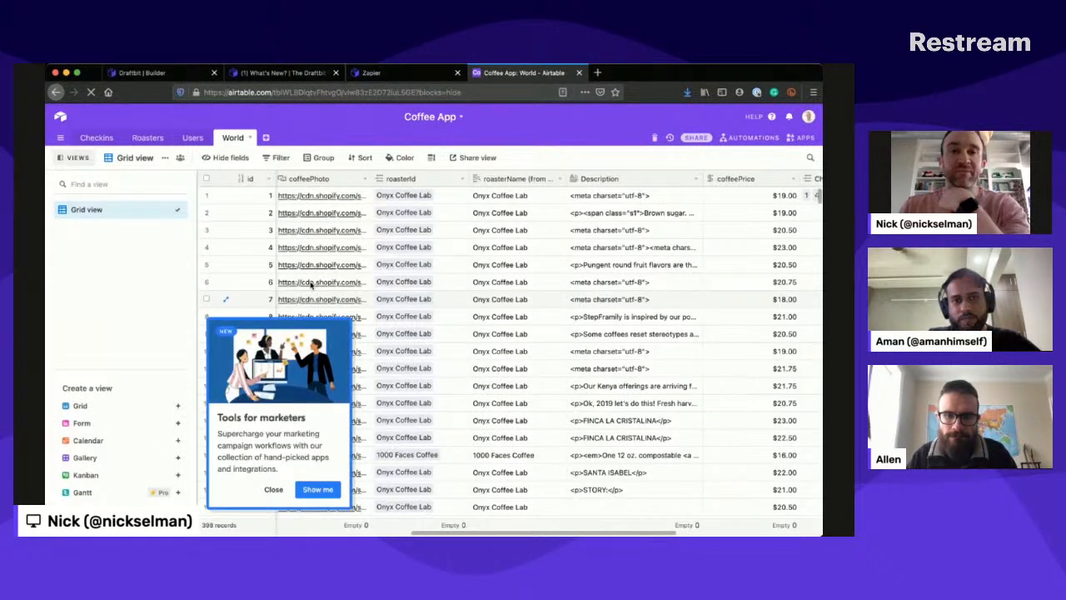
# - Dismiss the marketing tools pop-up in Airtable, return to the Draftbit builder and reload the Coffee App page
pyautogui.click(274, 489)
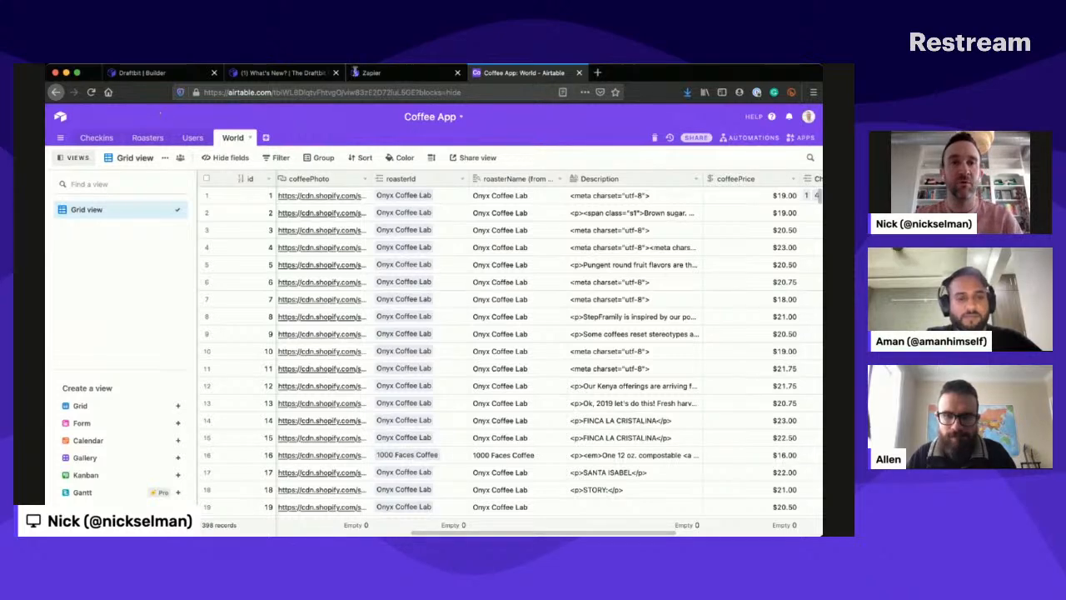
pyautogui.click(155, 74)
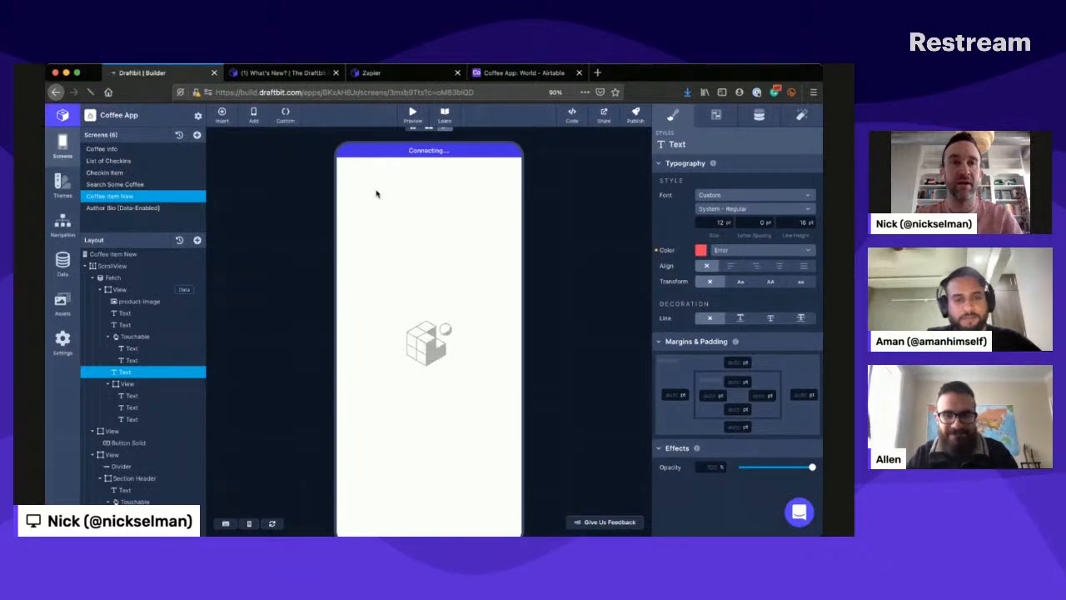
pyautogui.press('super+r')
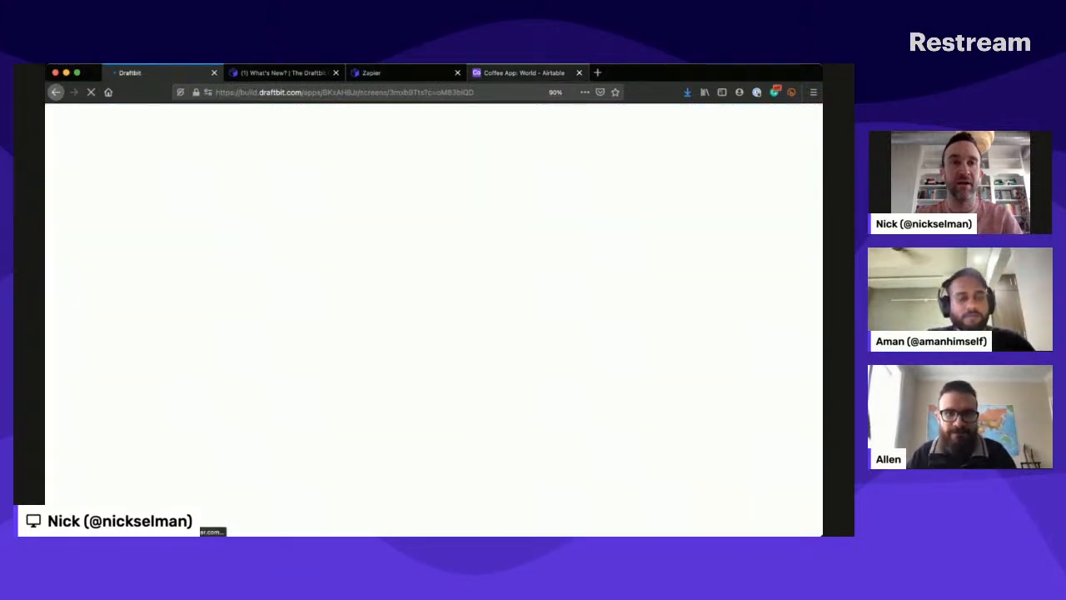
# - Expand the first record of the World table in the Airtable base and examine its fields, from coffee name to check-ins and average rating
pyautogui.click(523, 73)
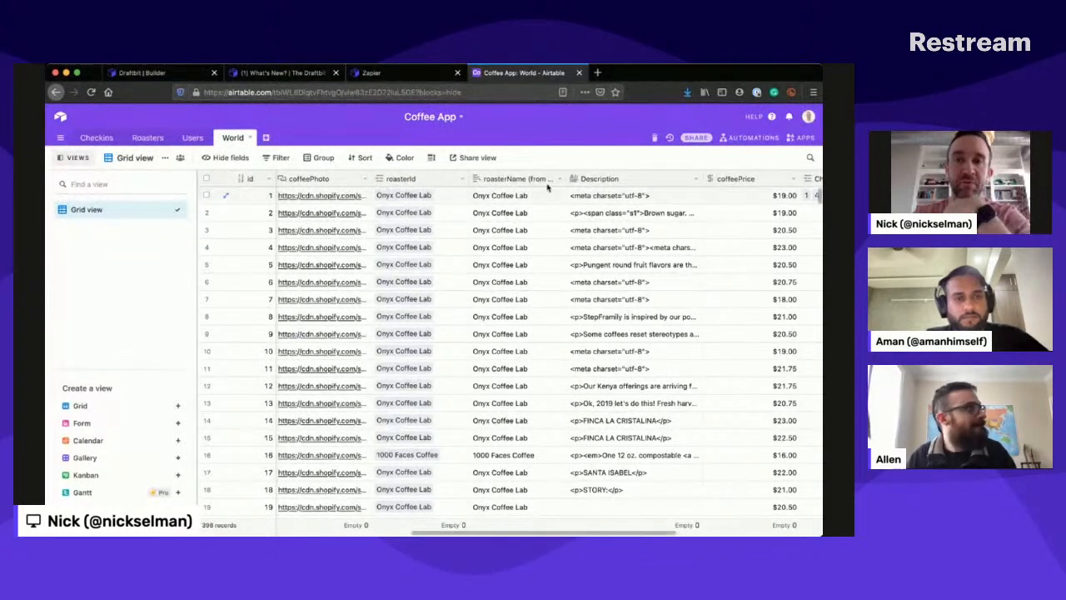
pyautogui.hscroll(2, 547, 188)
pyautogui.hscroll(2, 547, 188)
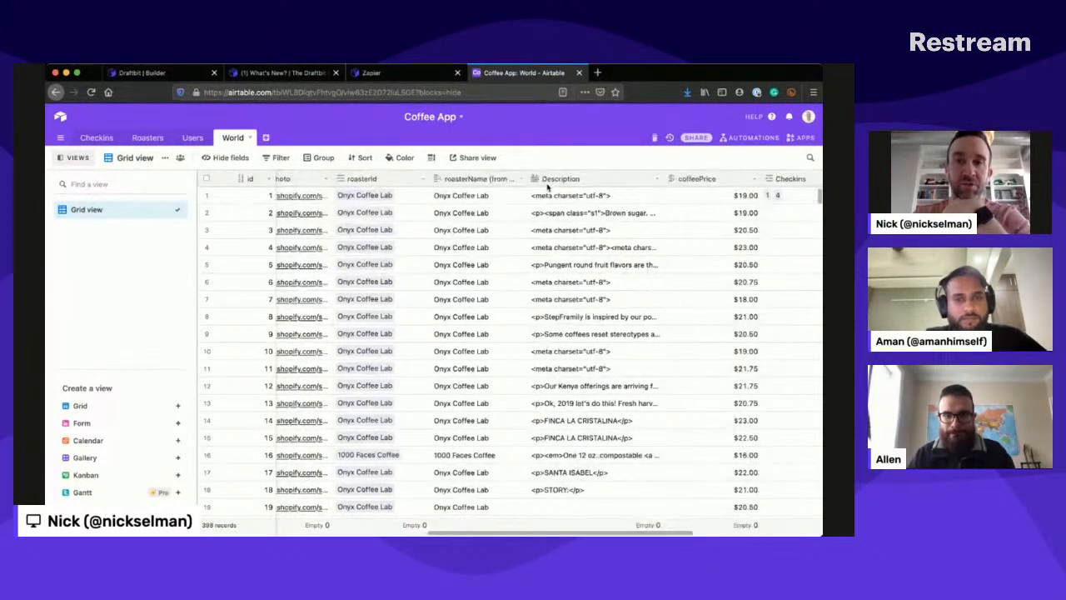
pyautogui.hscroll(-6, 547, 188)
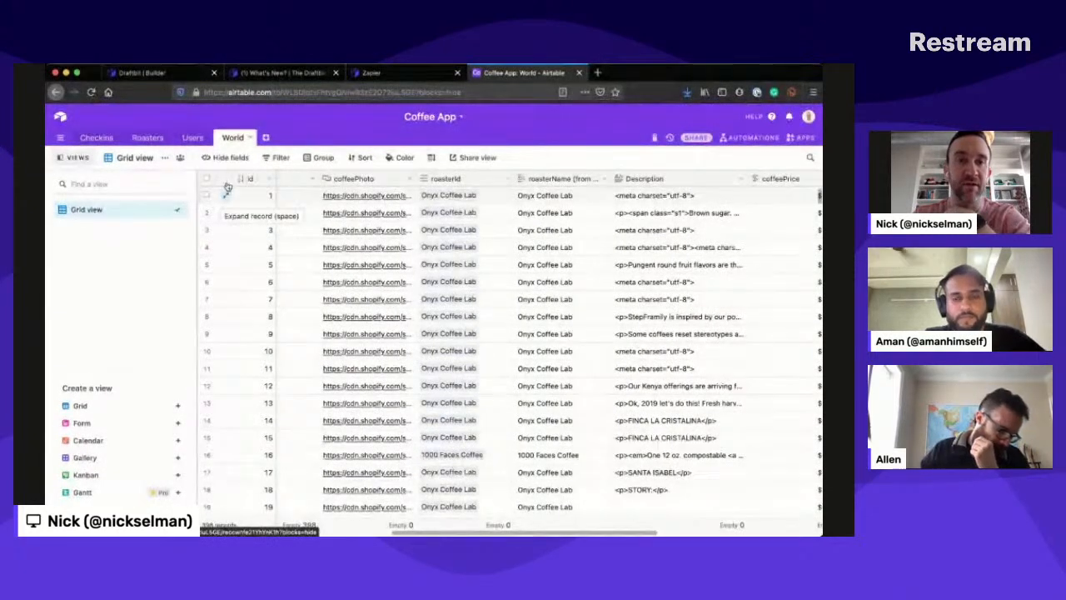
pyautogui.click(226, 188)
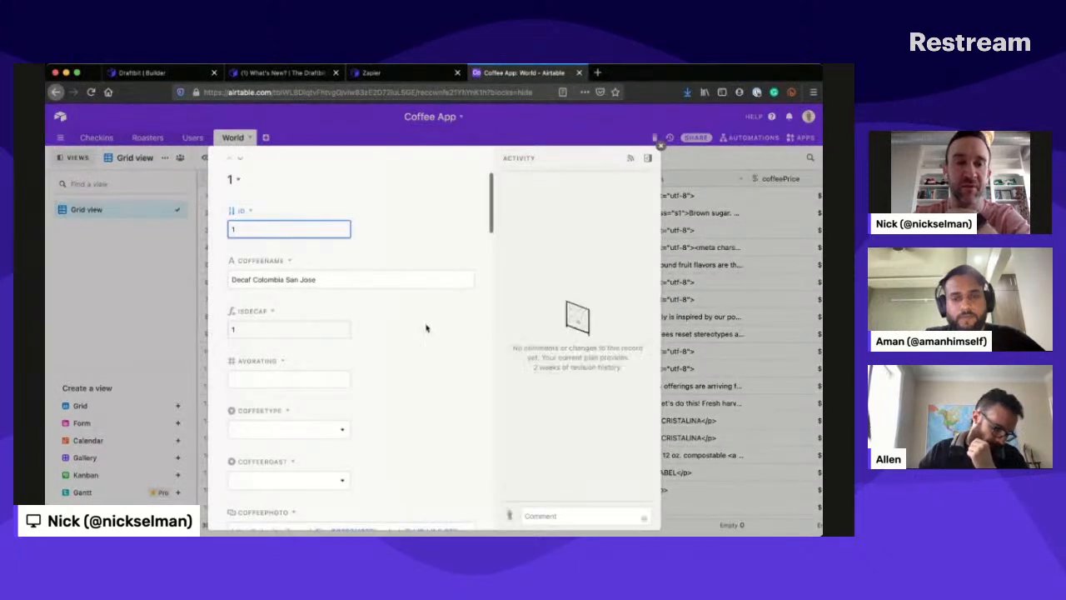
pyautogui.scroll(-1, 417, 343)
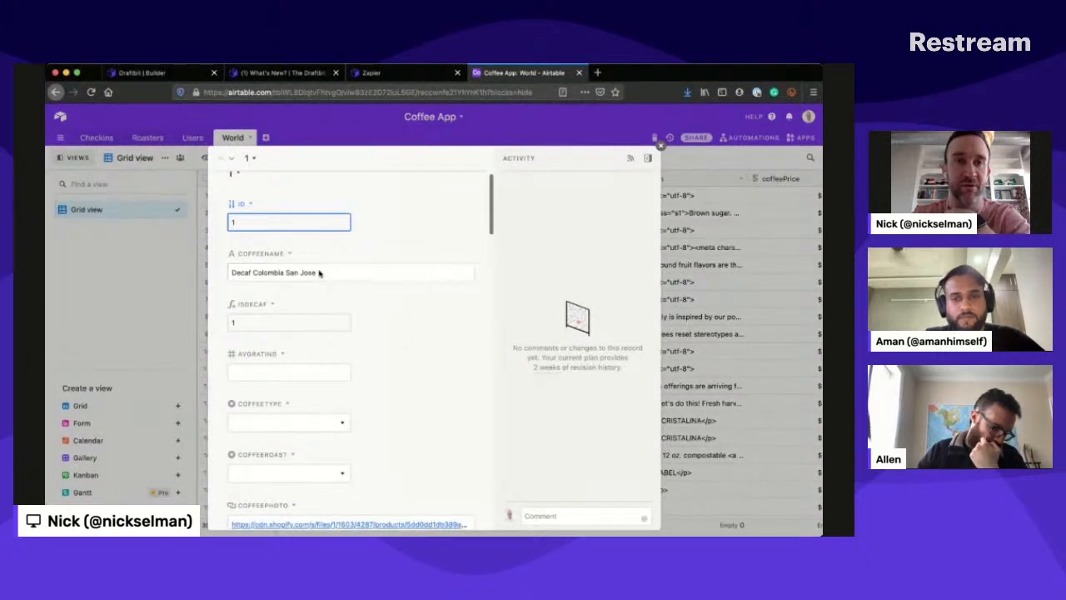
pyautogui.scroll(-5, 429, 311)
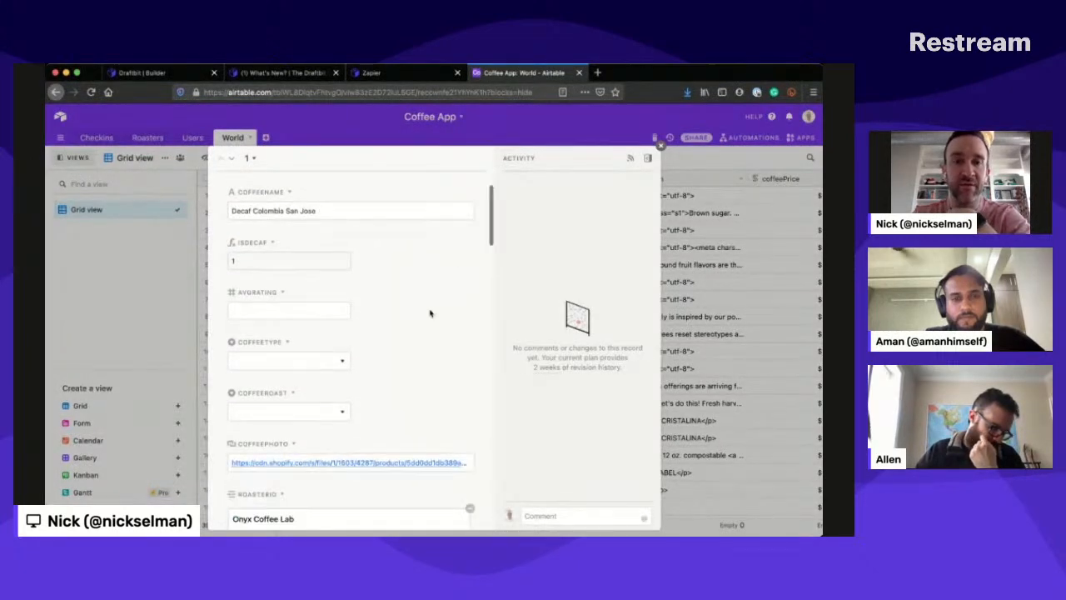
pyautogui.scroll(-4, 430, 313)
pyautogui.scroll(-4, 430, 313)
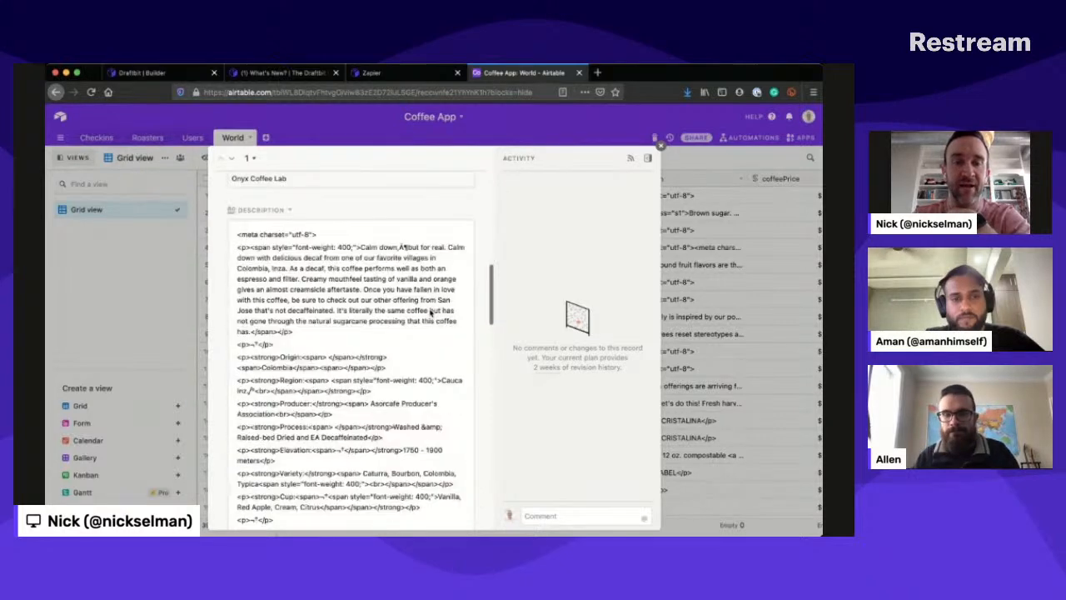
pyautogui.scroll(12, 429, 313)
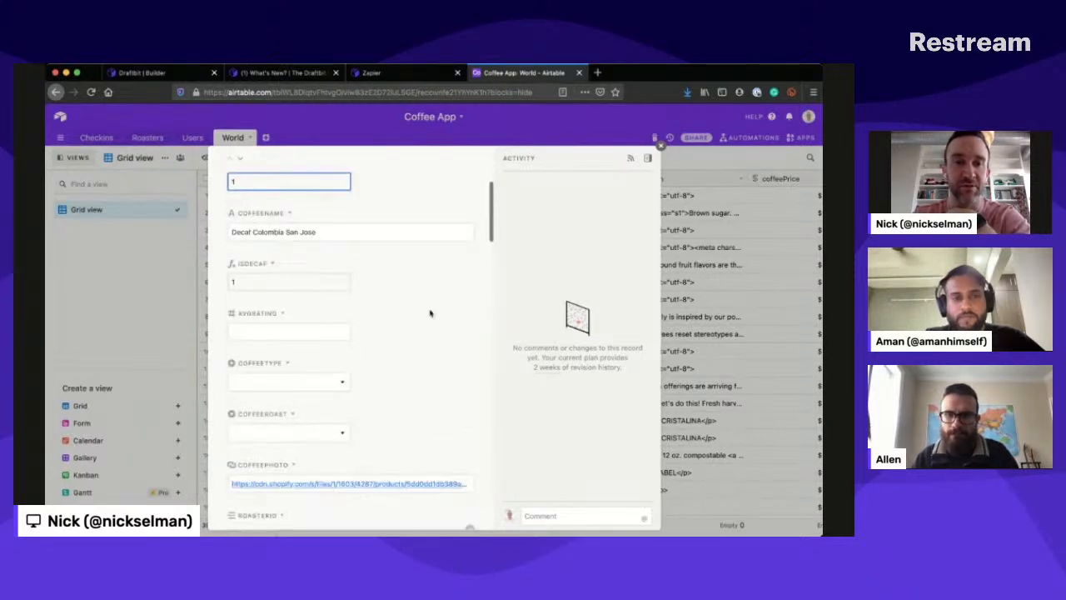
pyautogui.scroll(-15, 430, 313)
pyautogui.scroll(-5, 430, 310)
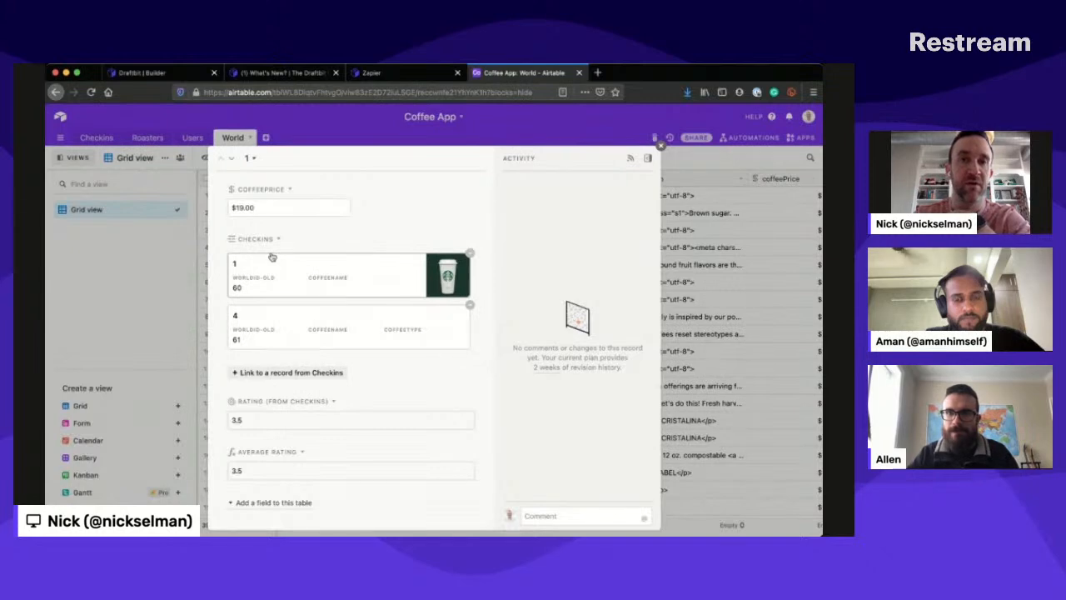
# - Switch back to Draftbit and look over the reloaded Coffee Item New screen, from product image to Recent Reviews
pyautogui.click(141, 73)
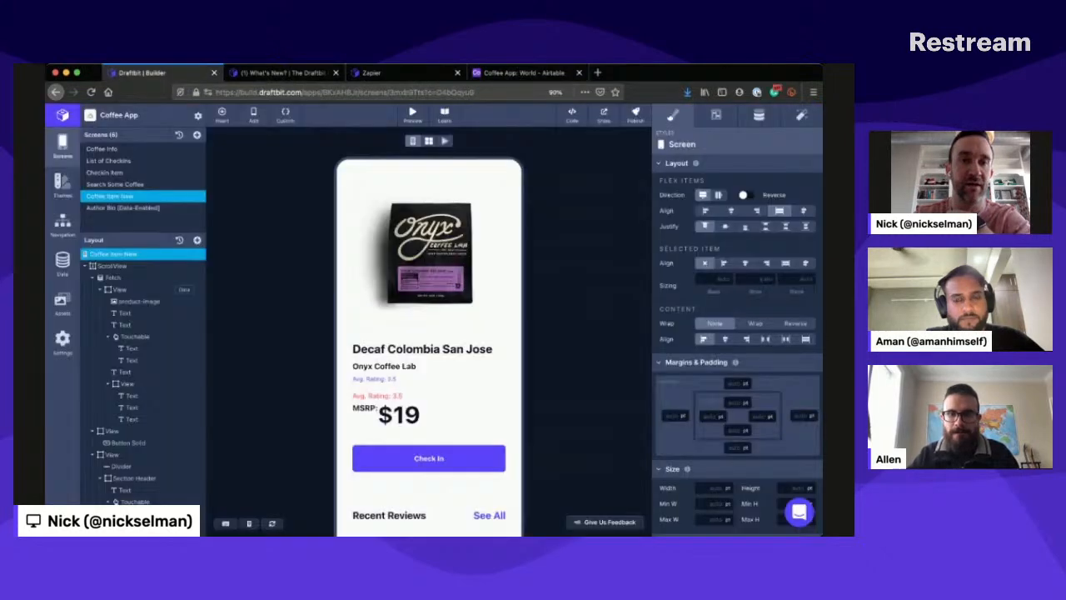
pyautogui.scroll(-1, 297, 304)
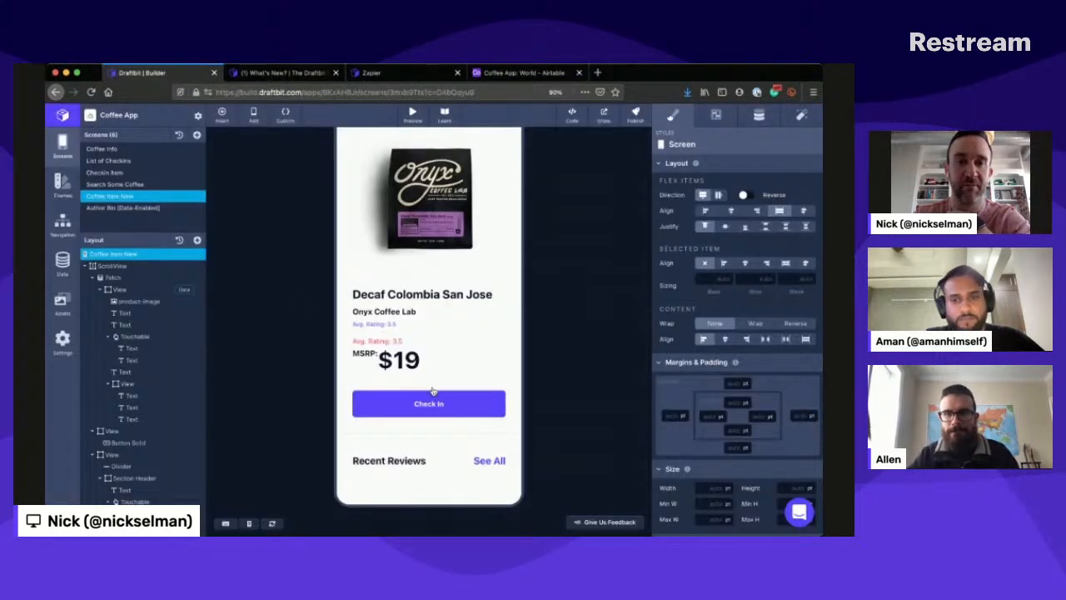
pyautogui.scroll(1, 433, 391)
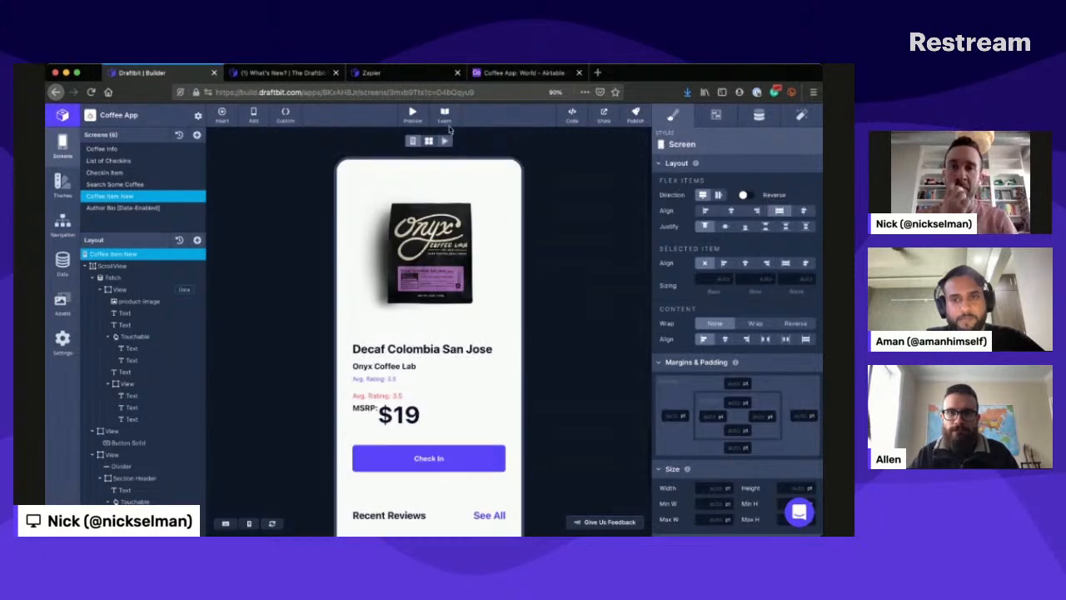
# - Run the live preview of Coffee Item New, look through its output and return to the single-screen design view
pyautogui.click(446, 139)
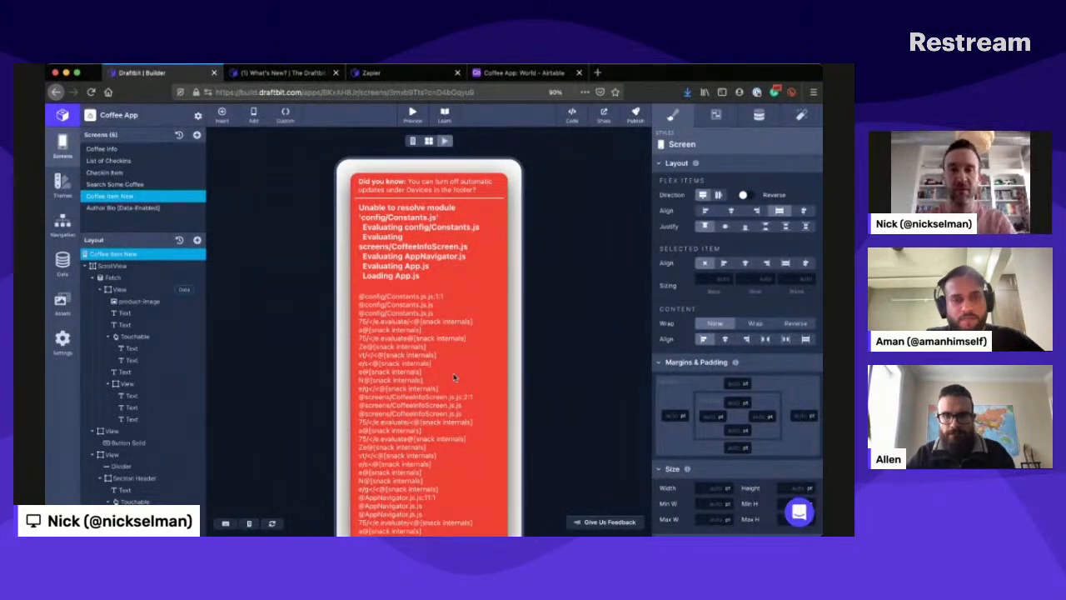
pyautogui.scroll(-5, 454, 377)
pyautogui.scroll(5, 453, 377)
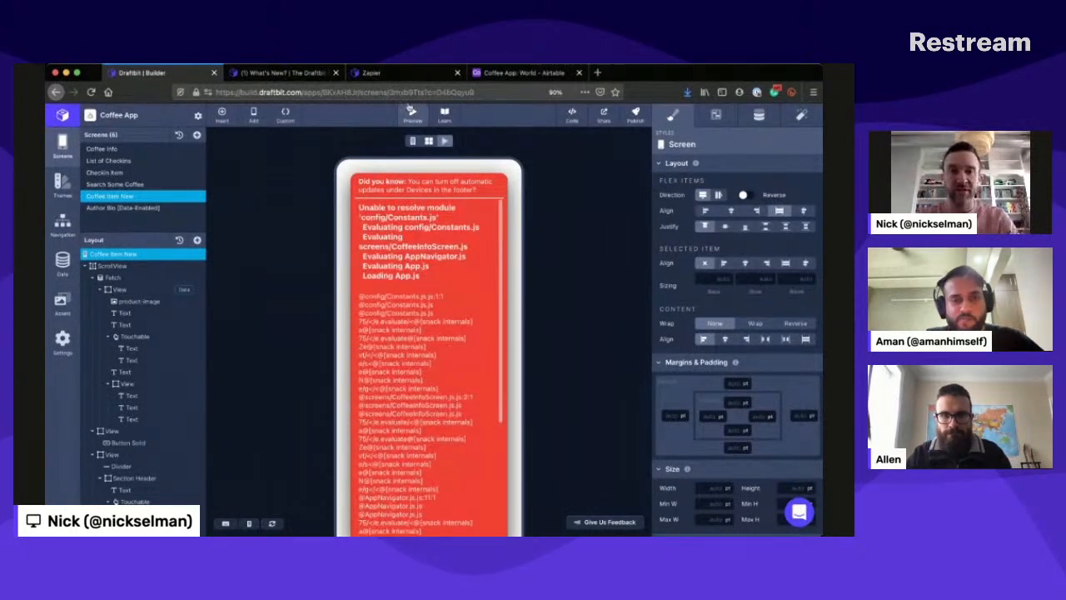
pyautogui.click(412, 139)
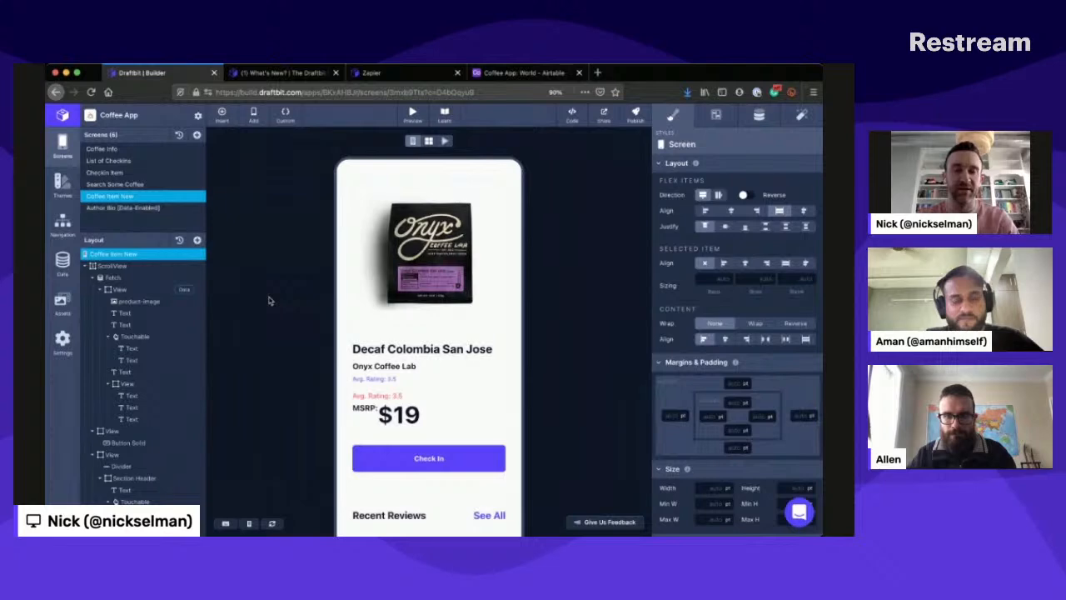
# - Select the Fetch component below the Section Header and inspect its data service and available endpoints
pyautogui.scroll(-2, 269, 301)
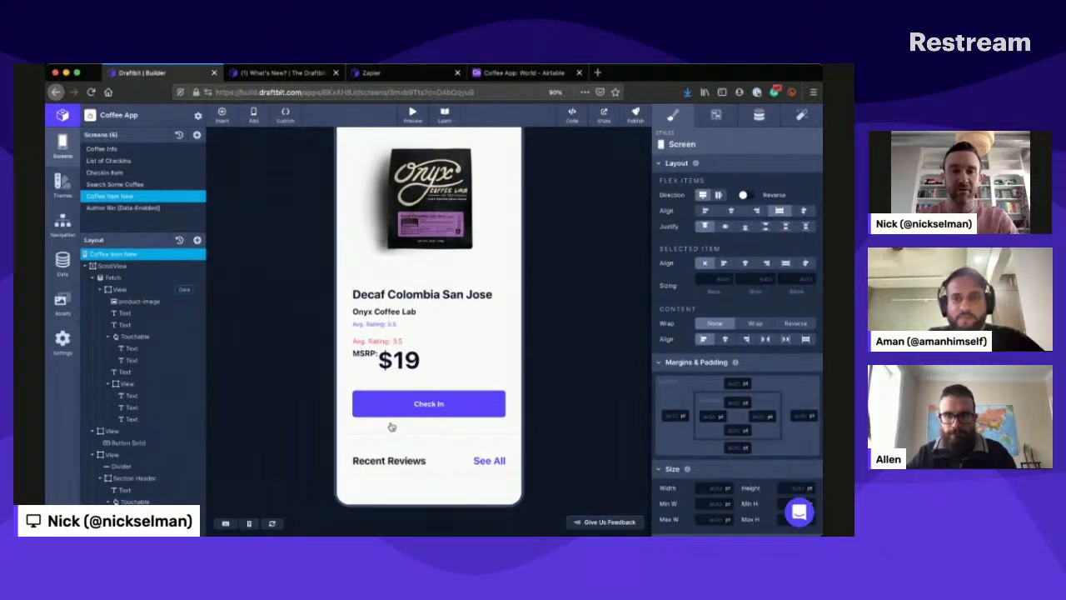
pyautogui.moveTo(395, 457)
pyautogui.mouseDown()
pyautogui.moveTo(400, 316)
pyautogui.moveTo(410, 470)
pyautogui.mouseUp()
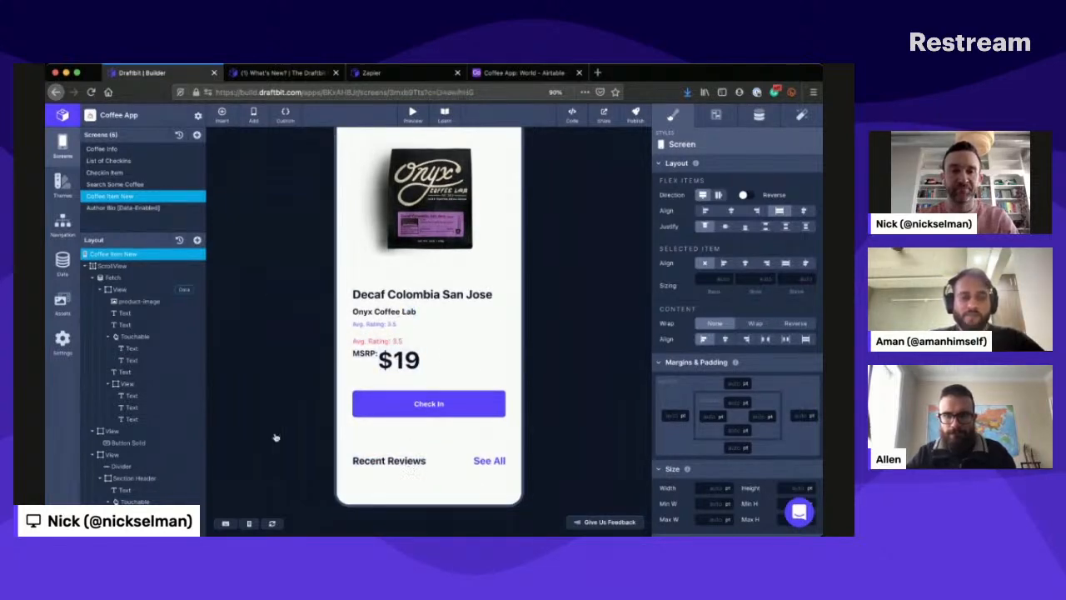
pyautogui.click(425, 460)
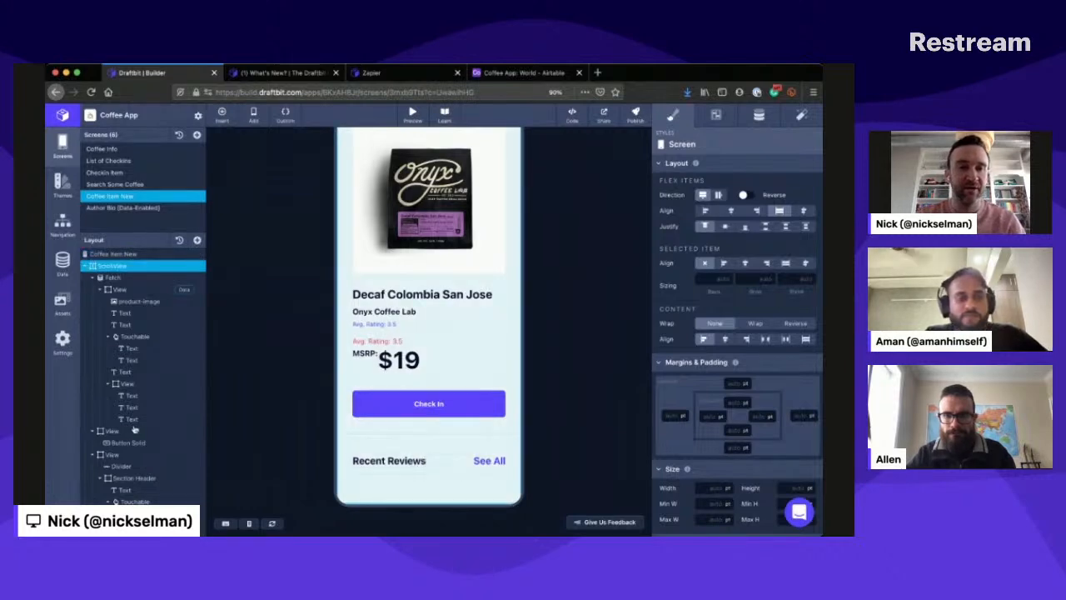
pyautogui.scroll(-4, 125, 433)
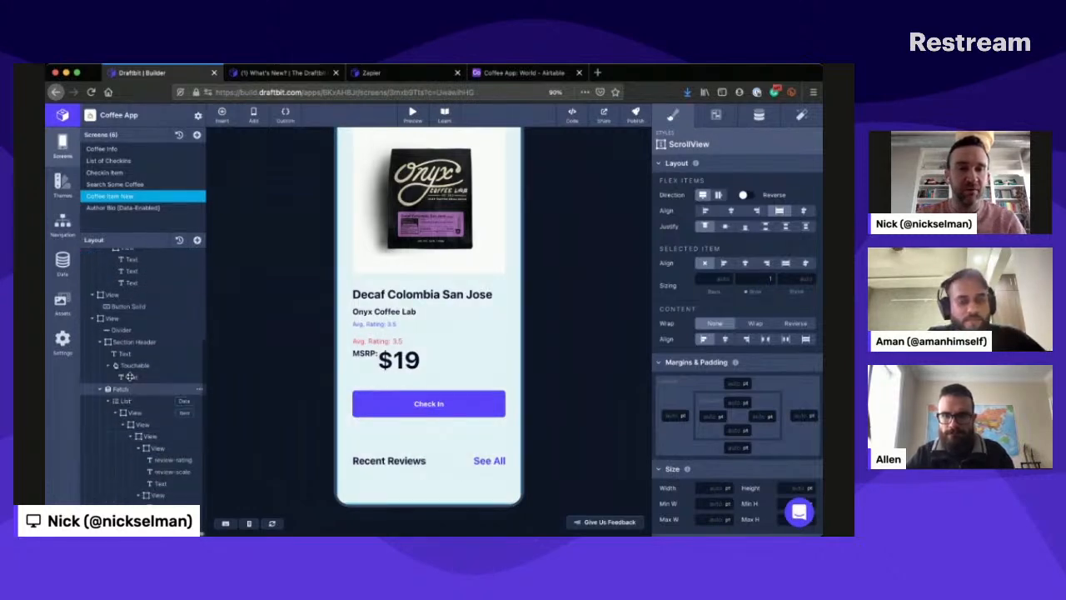
pyautogui.click(125, 388)
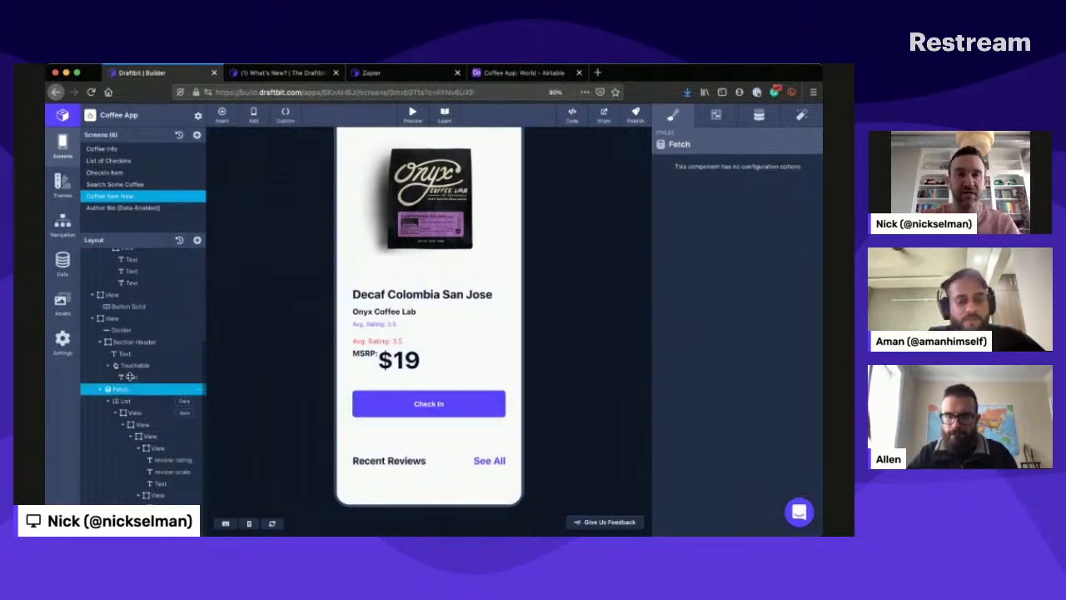
pyautogui.click(759, 108)
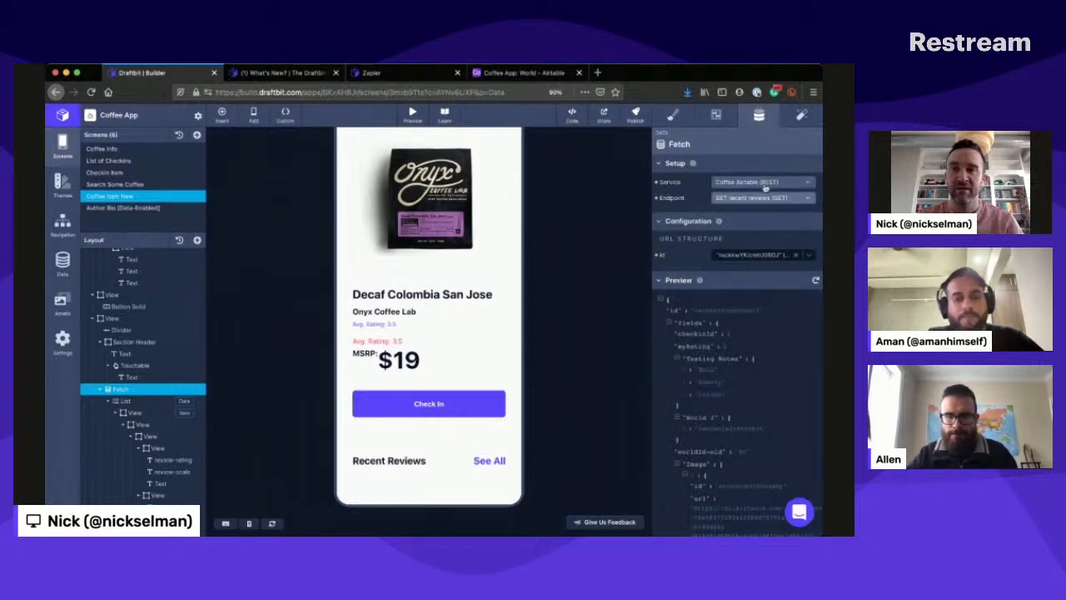
pyautogui.click(762, 192)
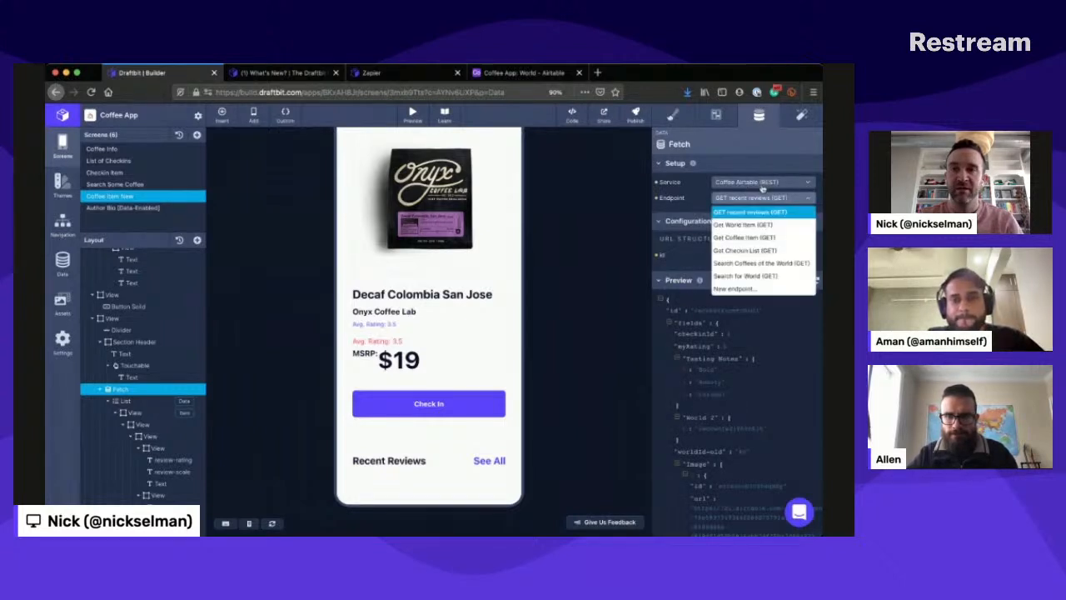
pyautogui.click(692, 193)
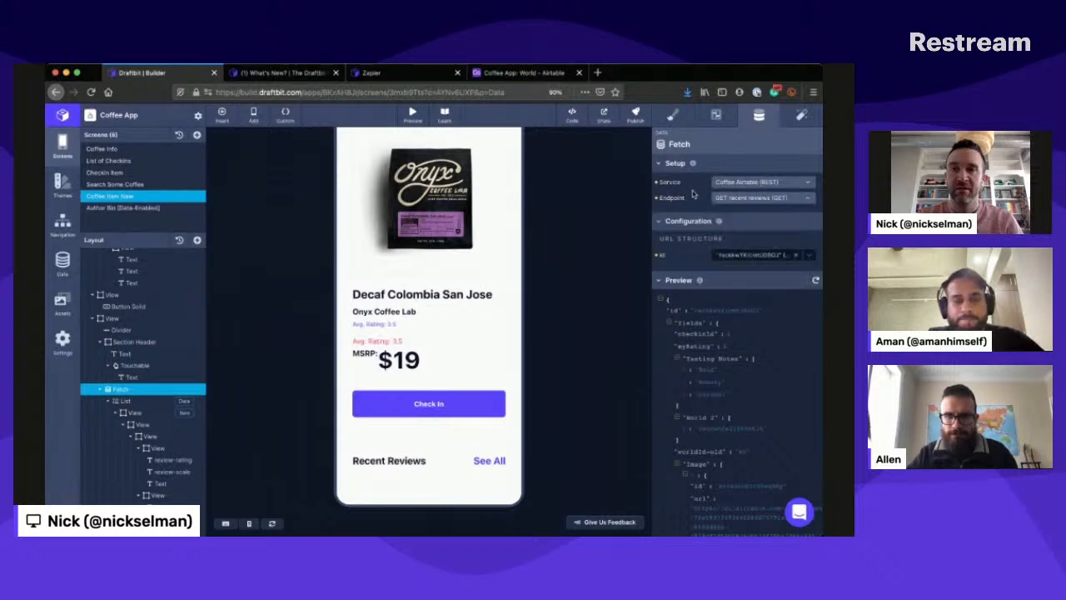
# - Open the GET recent reviews endpoint of the connected Coffee Airtable service for editing
pyautogui.click(60, 248)
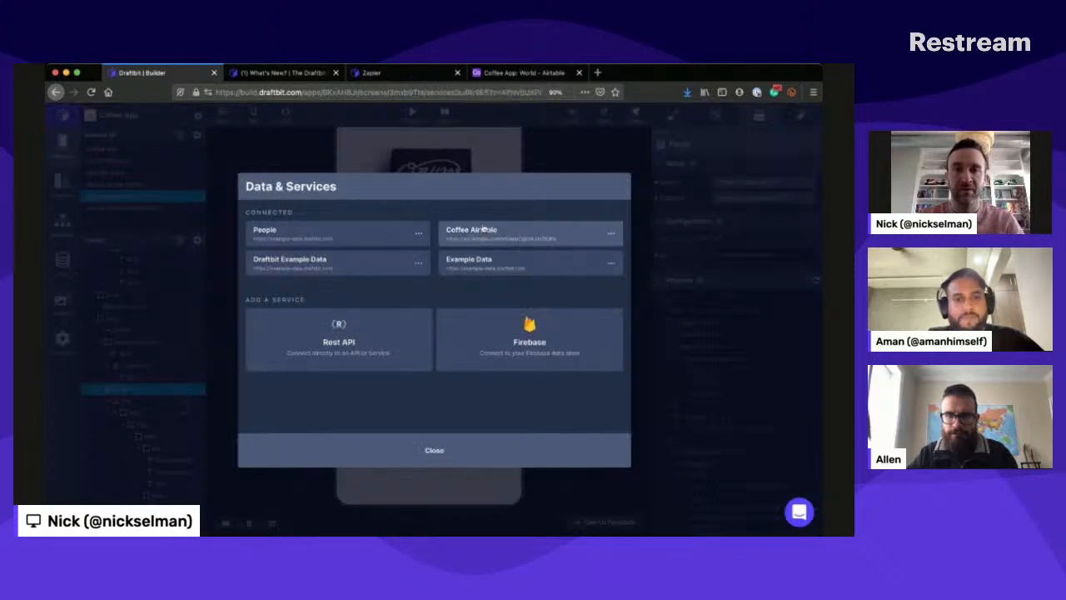
pyautogui.click(482, 224)
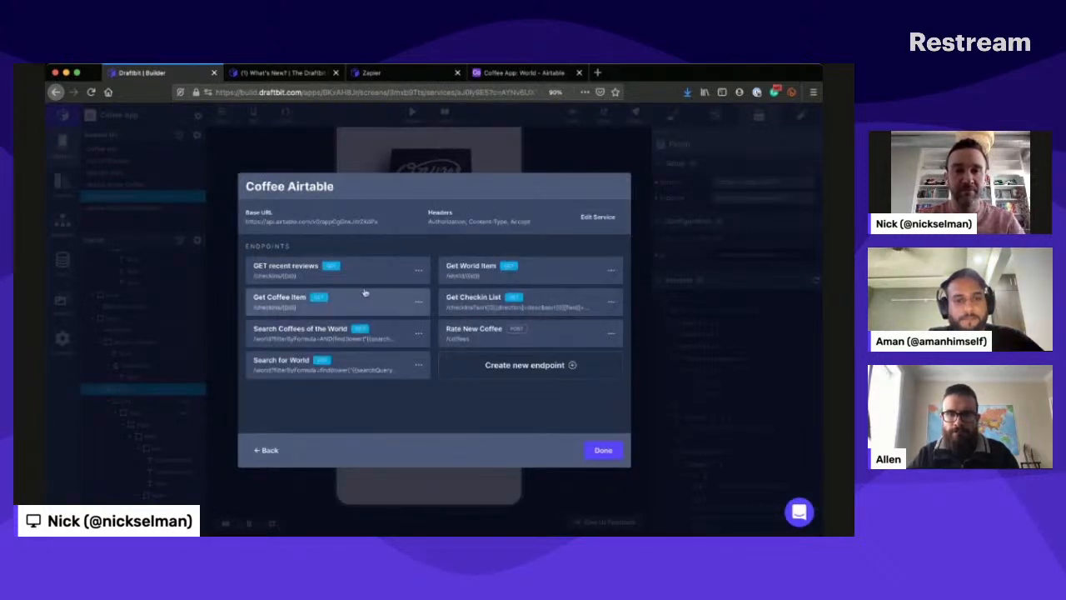
pyautogui.click(292, 265)
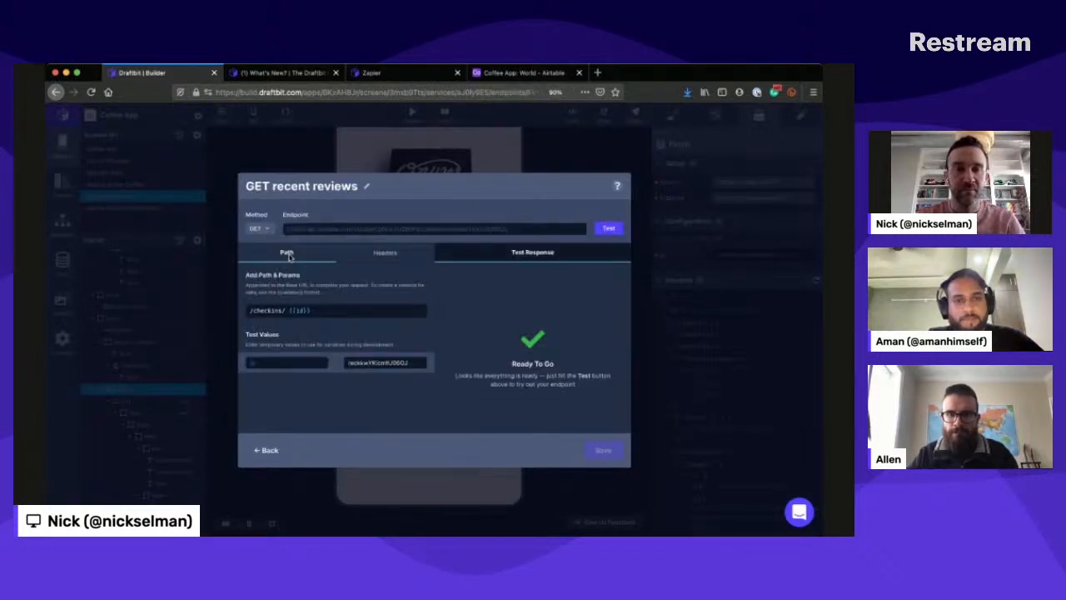
# - Re-enter the {{id}} variable in the /checkins/ path, set its test value to 1 and test the endpoint
pyautogui.click(292, 305)
pyautogui.press('BackSpace')
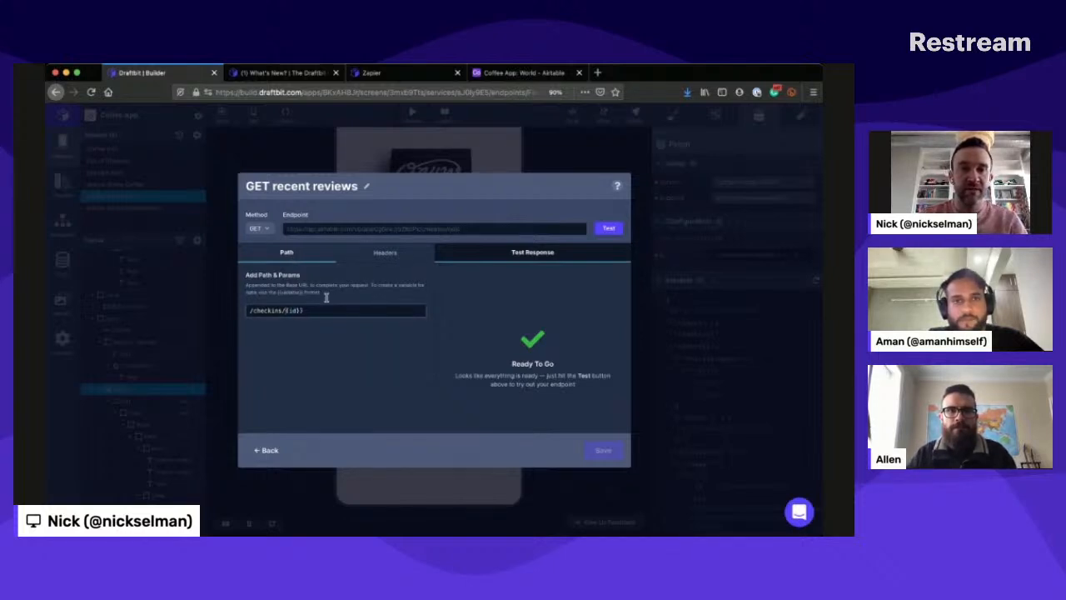
pyautogui.write('{')
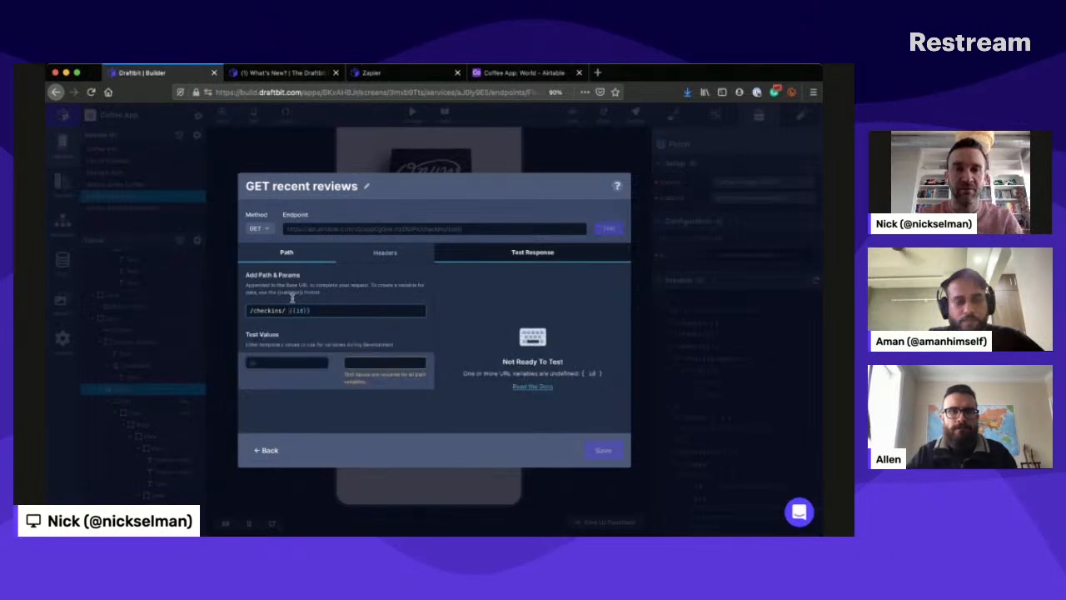
pyautogui.click(360, 359)
pyautogui.write('1')
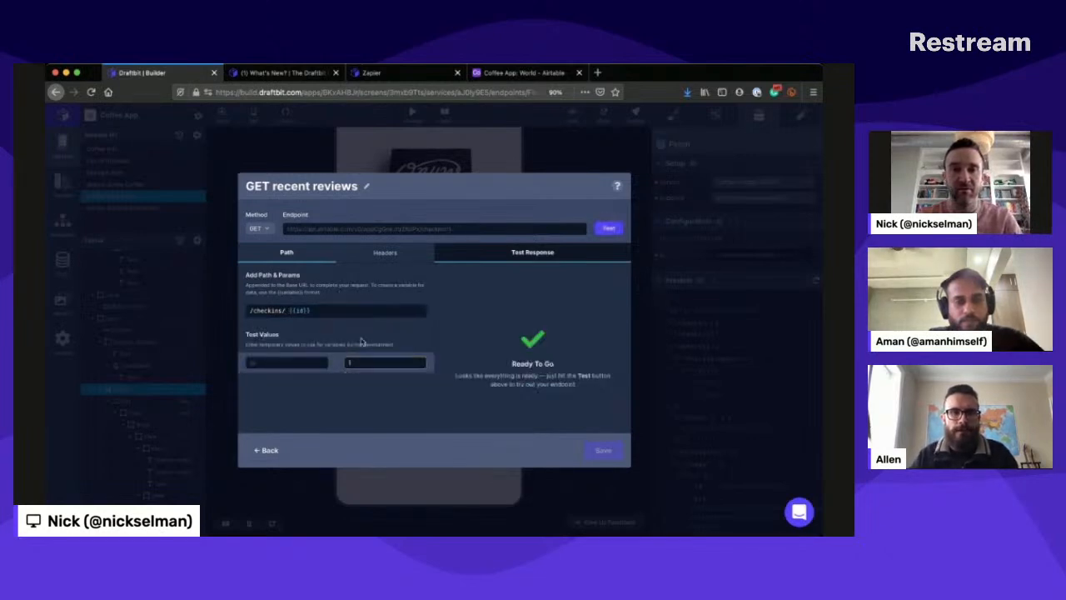
pyautogui.click(609, 225)
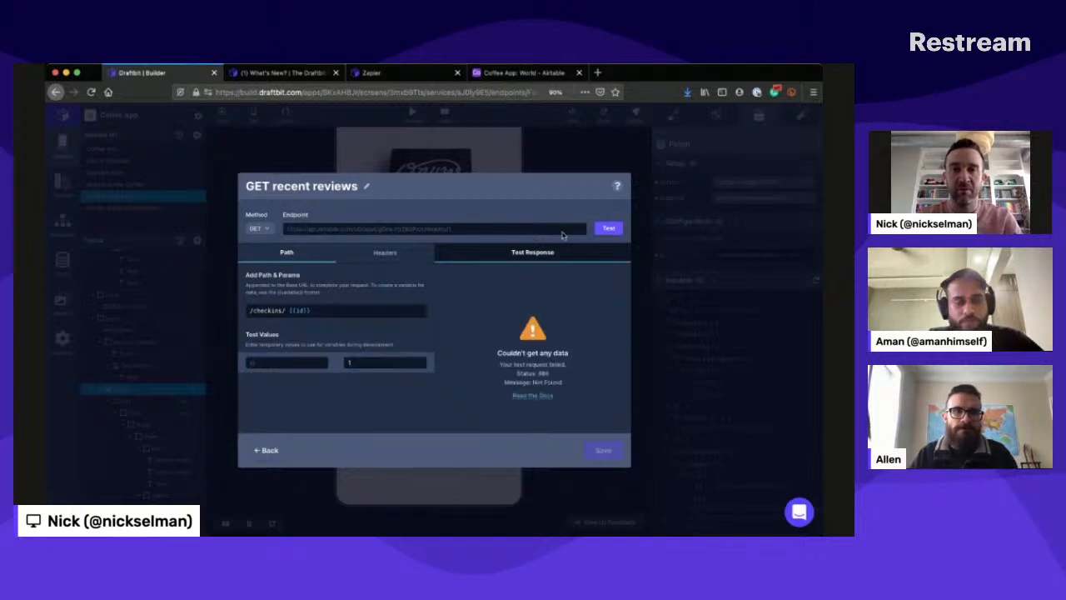
# - Switch to the Coffee App base in Airtable and open the Checkins table
pyautogui.click(517, 72)
pyautogui.click(102, 123)
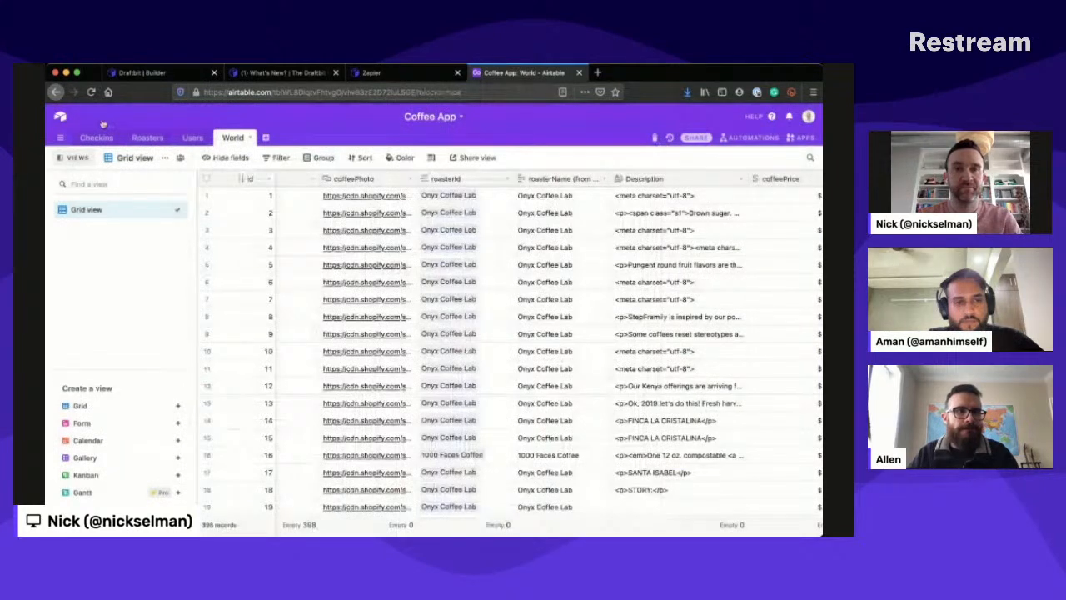
pyautogui.click(98, 137)
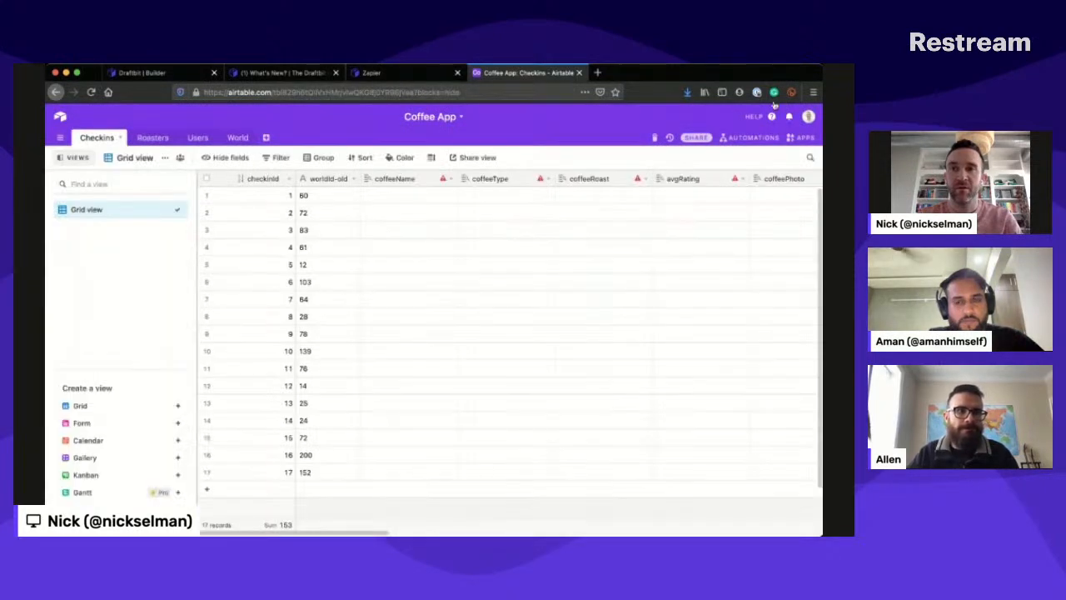
# - Open the API documentation for the Coffee App base, and look through the columns of its Checkins table
pyautogui.click(772, 117)
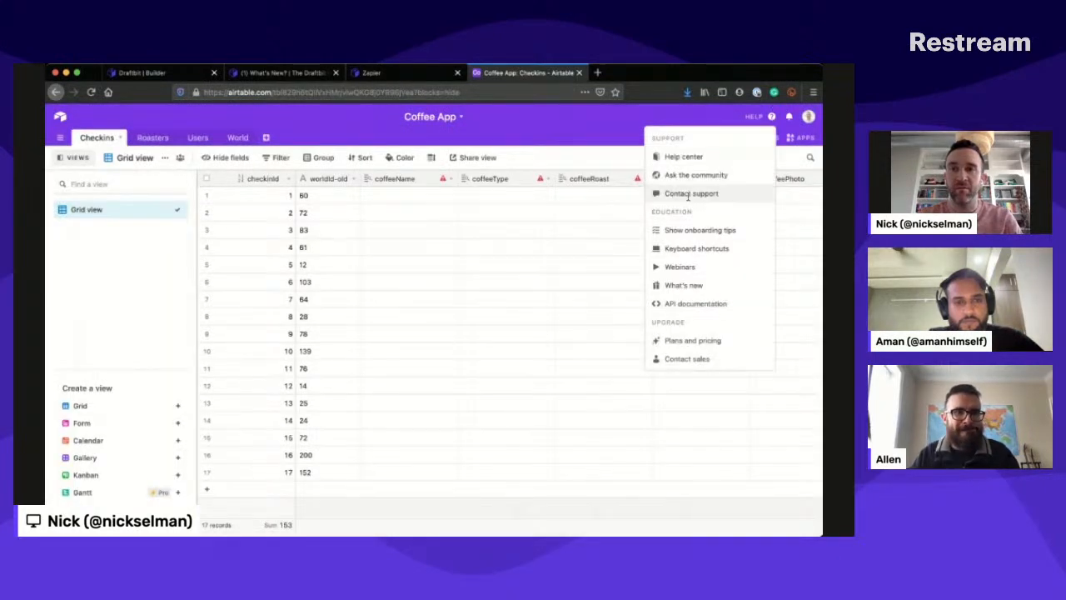
pyautogui.click(696, 303)
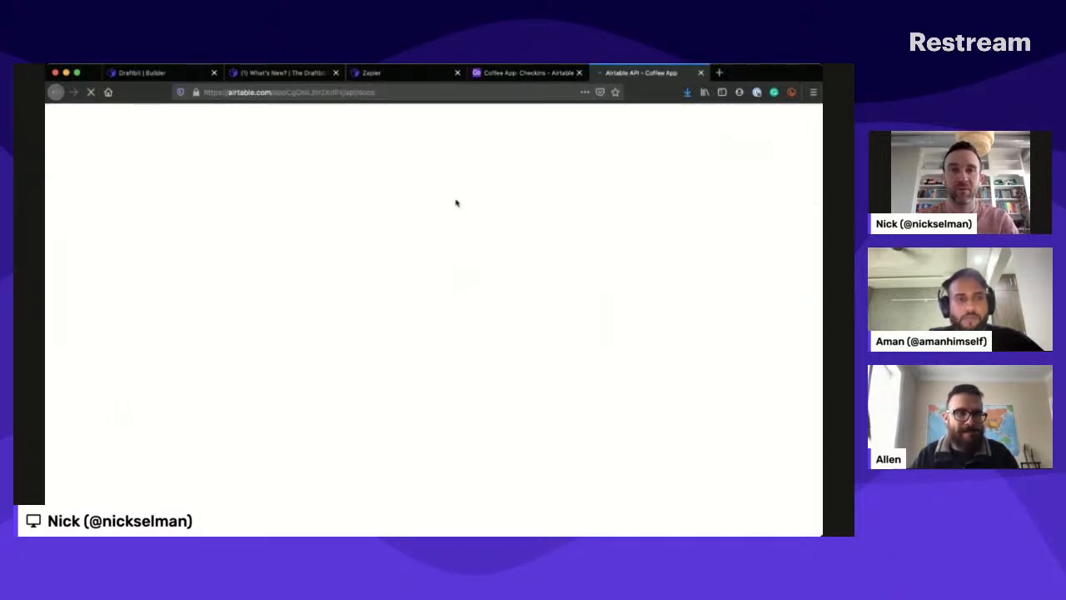
pyautogui.click(529, 74)
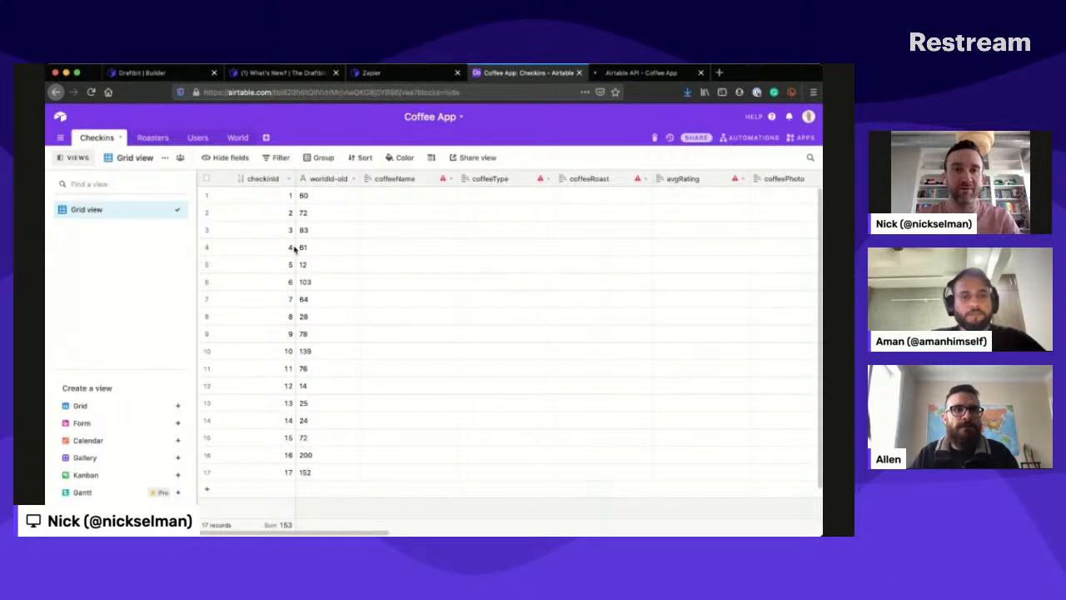
pyautogui.hscroll(2, 408, 252)
pyautogui.hscroll(10, 408, 253)
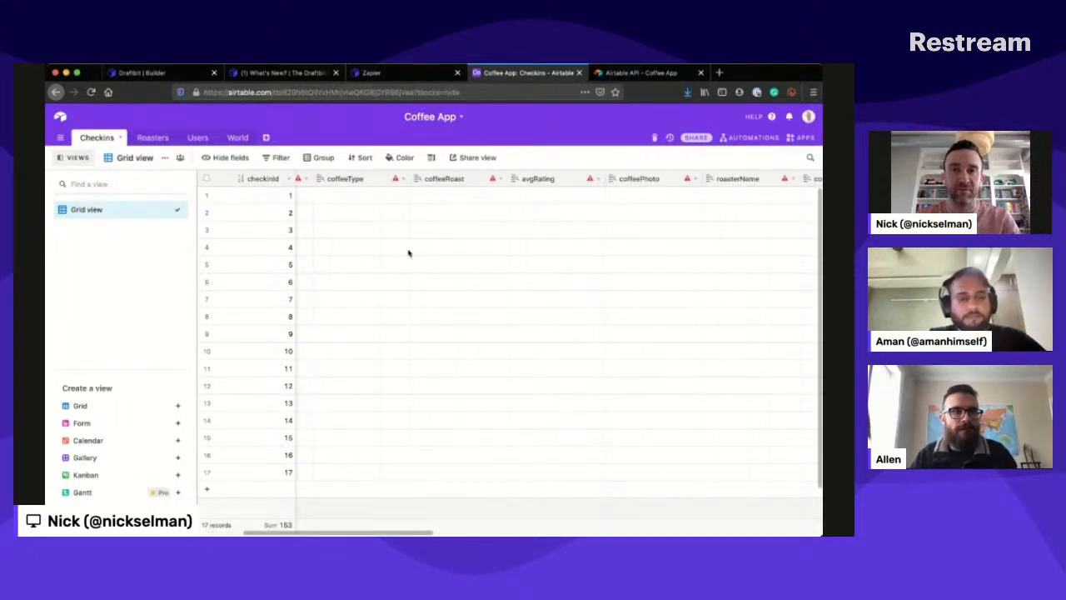
pyautogui.hscroll(9, 408, 252)
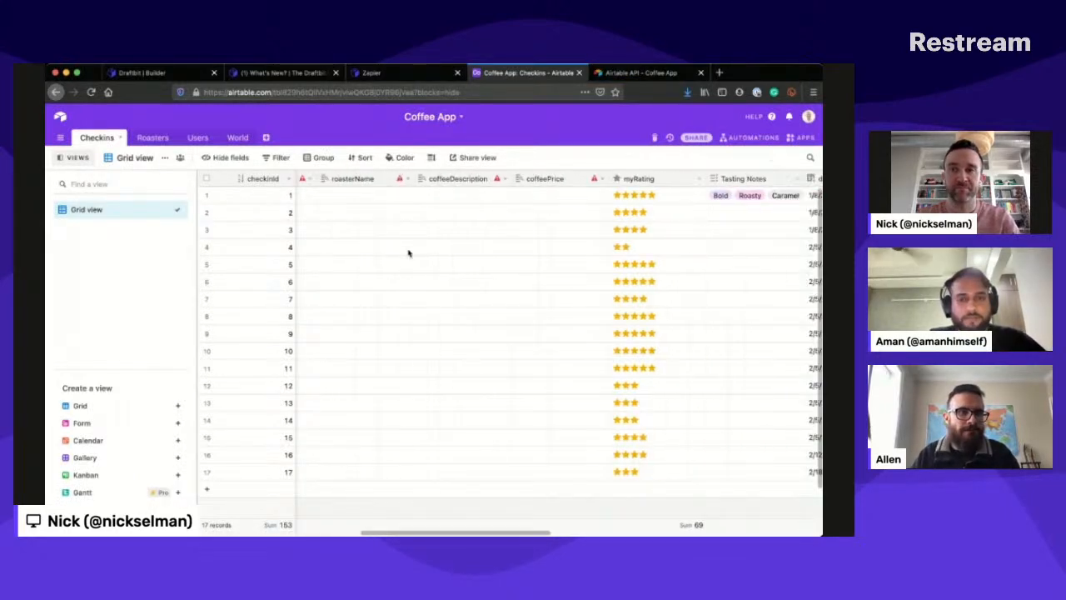
pyautogui.hscroll(12, 408, 252)
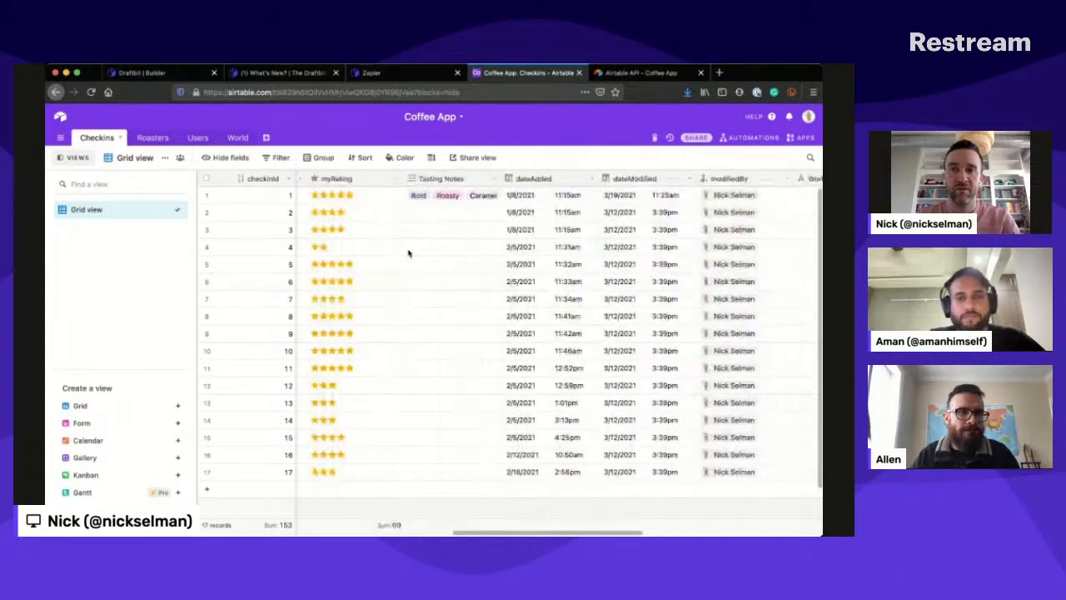
pyautogui.hscroll(9, 408, 252)
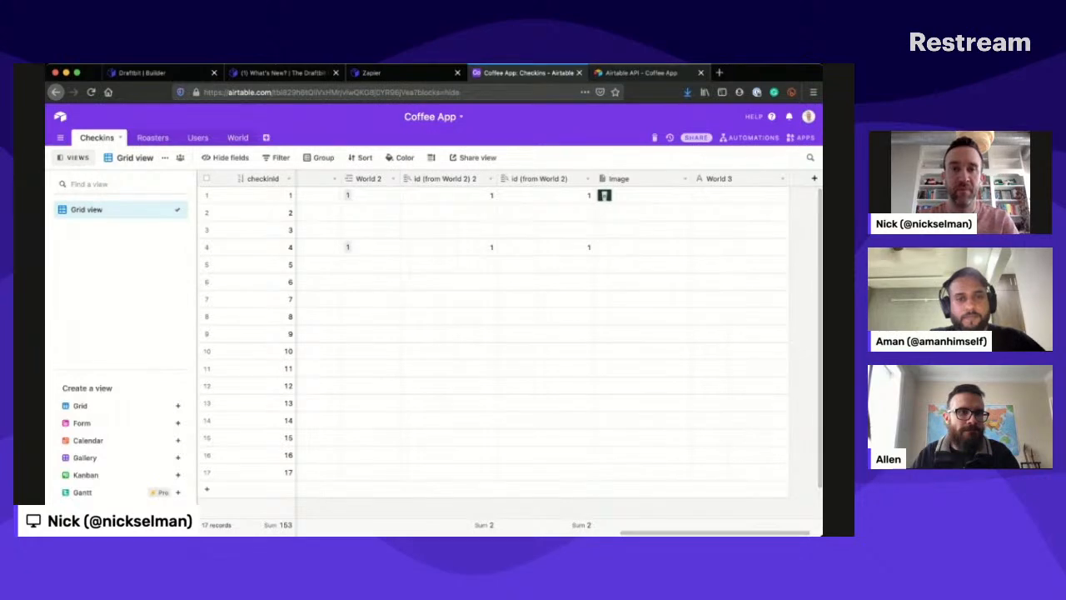
# - In the Airtable API docs, find the List records example for the Checkins table and copy the first record's id
pyautogui.click(637, 73)
pyautogui.click(79, 234)
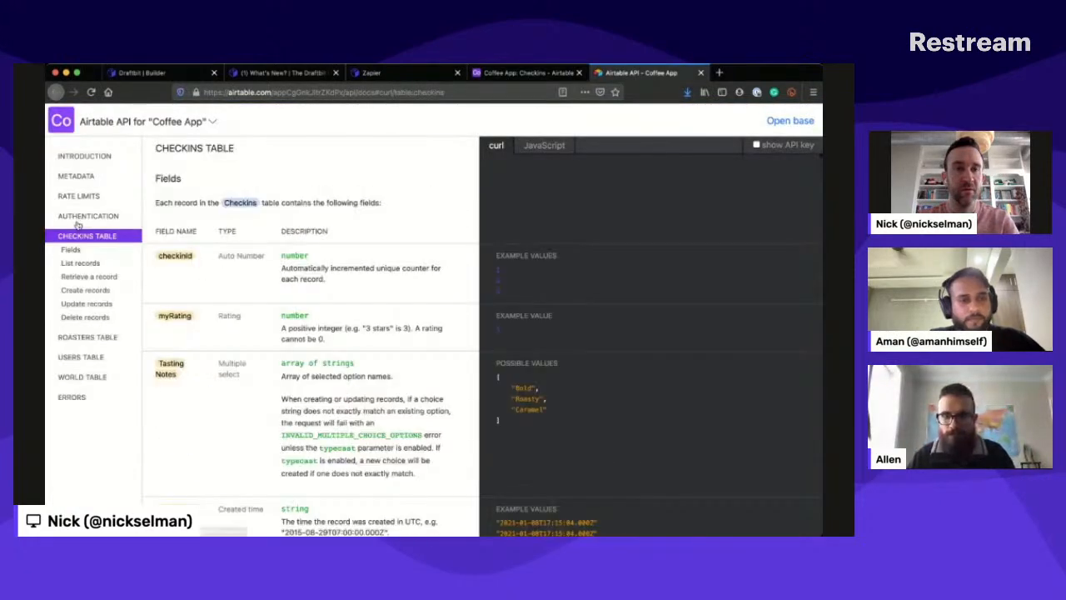
pyautogui.click(79, 259)
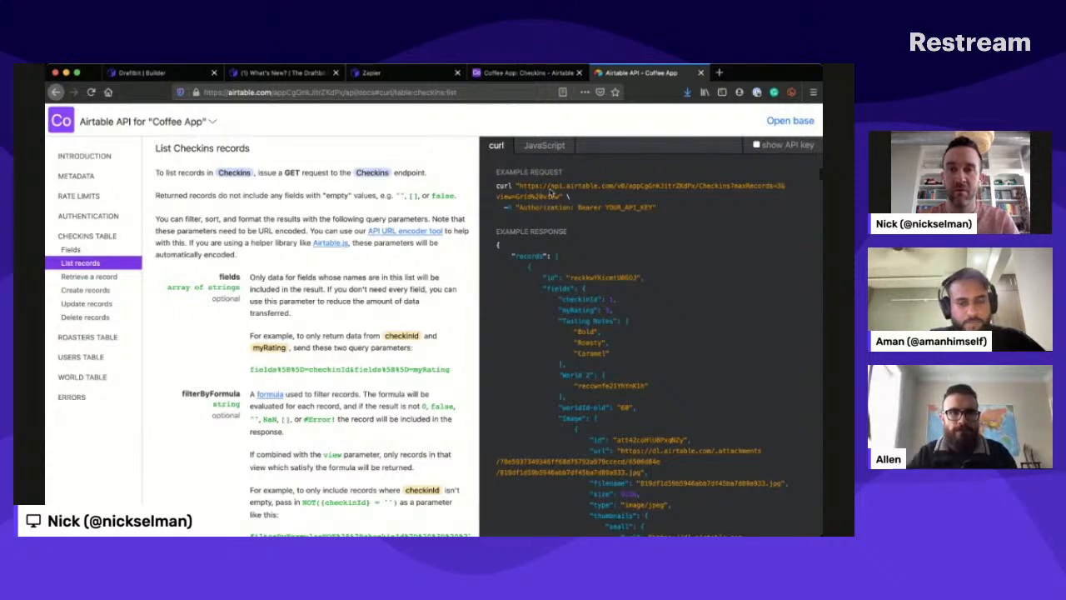
pyautogui.doubleClick(593, 272)
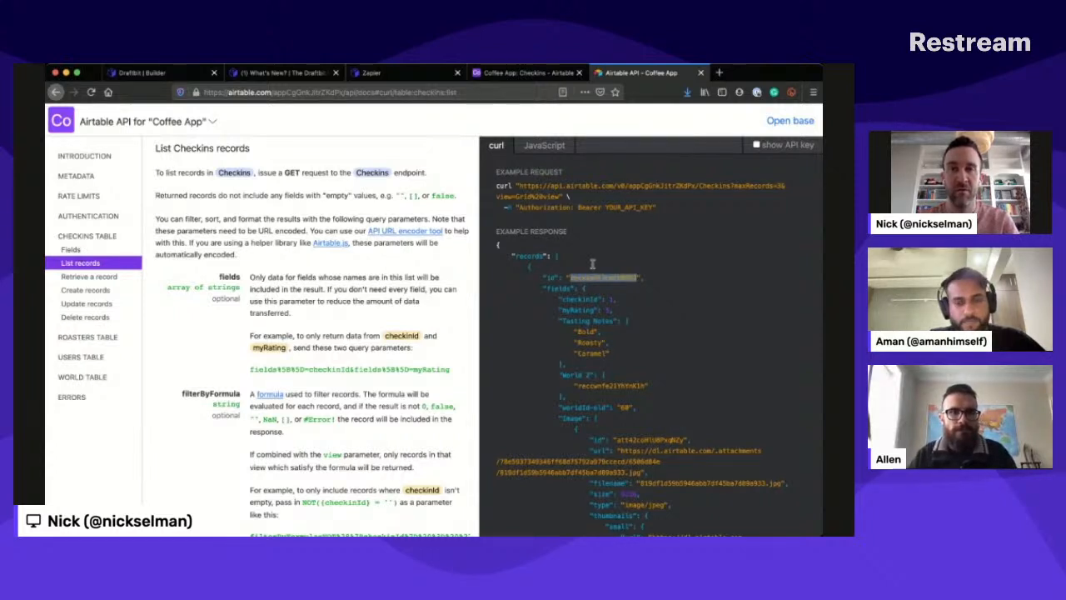
# - Back in Draftbit, set the id test value of GET recent reviews to the copied record id and test the endpoint
pyautogui.click(148, 74)
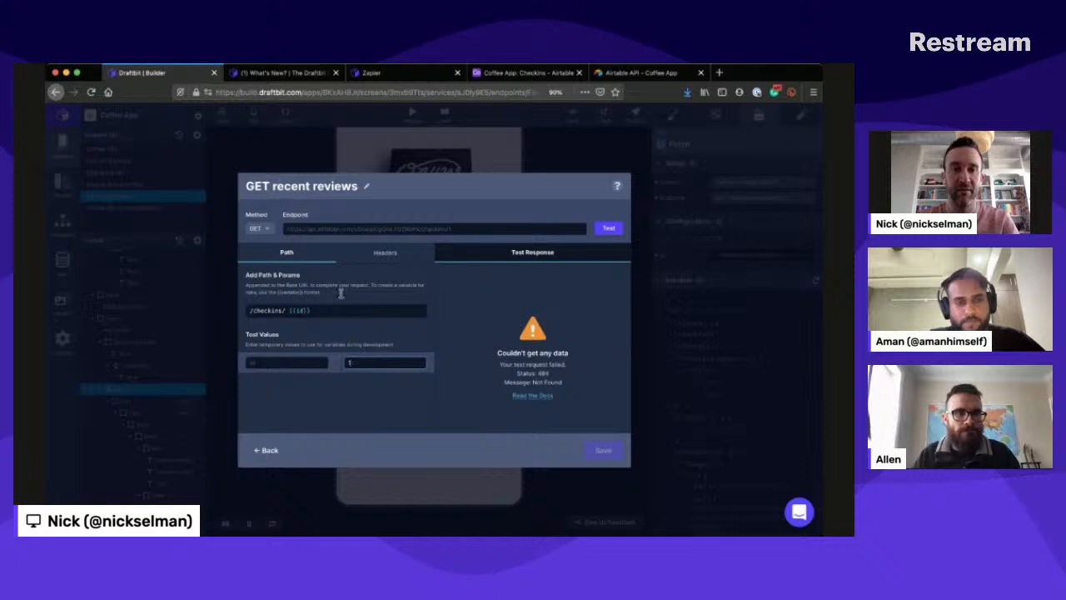
pyautogui.write('recekwYXicmtU9BDJ')
pyautogui.click(607, 228)
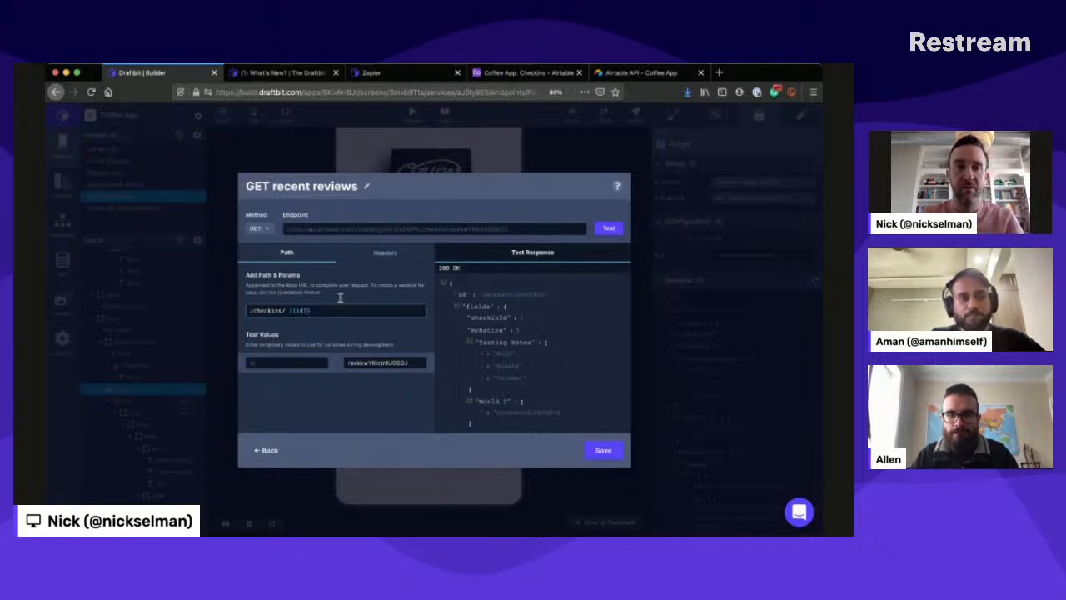
# - Remove the {{id}} variable so the GET recent reviews path is /checkins/, test the endpoint and save it
pyautogui.press('BackSpace')
pyautogui.press('BackSpace')
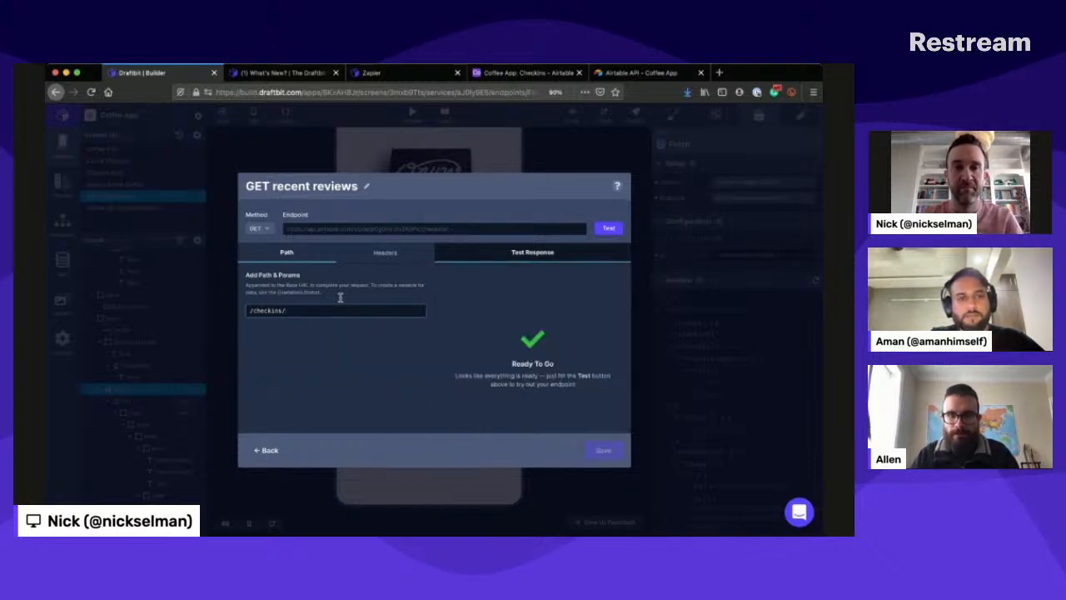
pyautogui.click(609, 224)
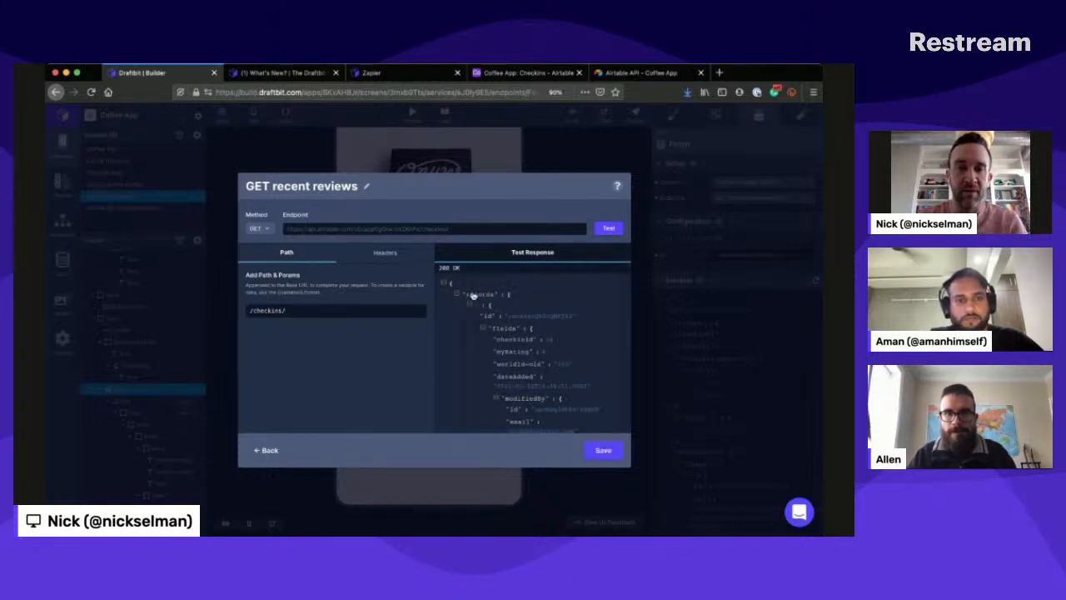
pyautogui.scroll(-2, 477, 337)
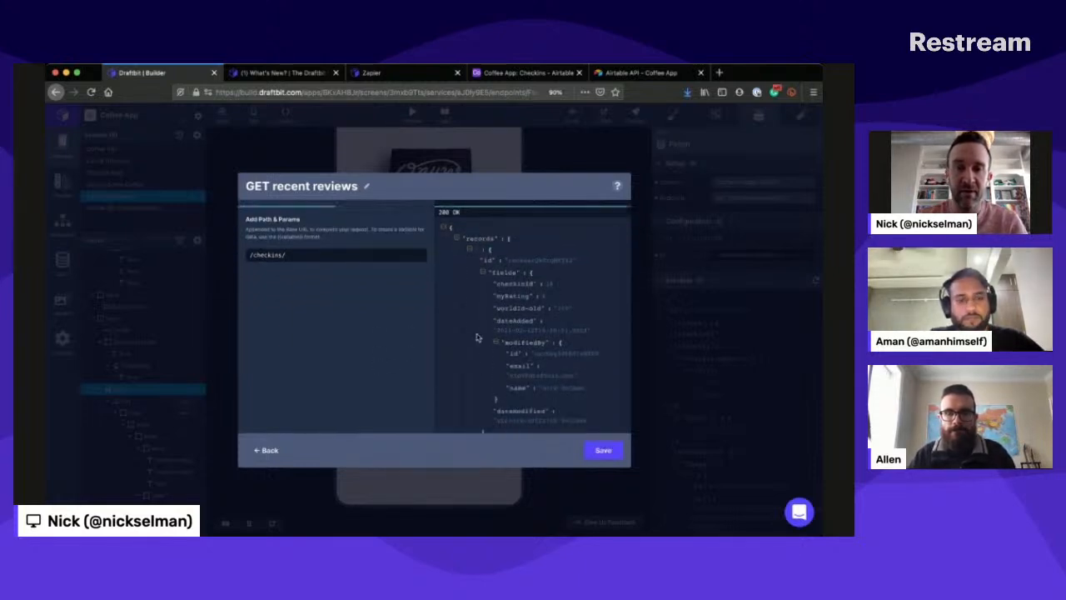
pyautogui.scroll(-10, 477, 337)
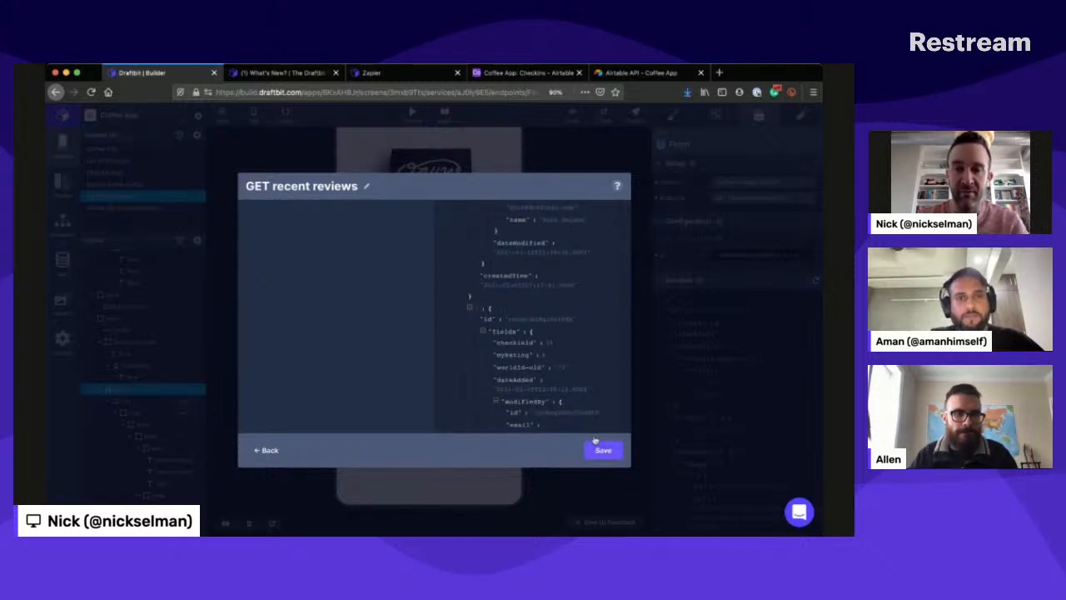
pyautogui.click(594, 441)
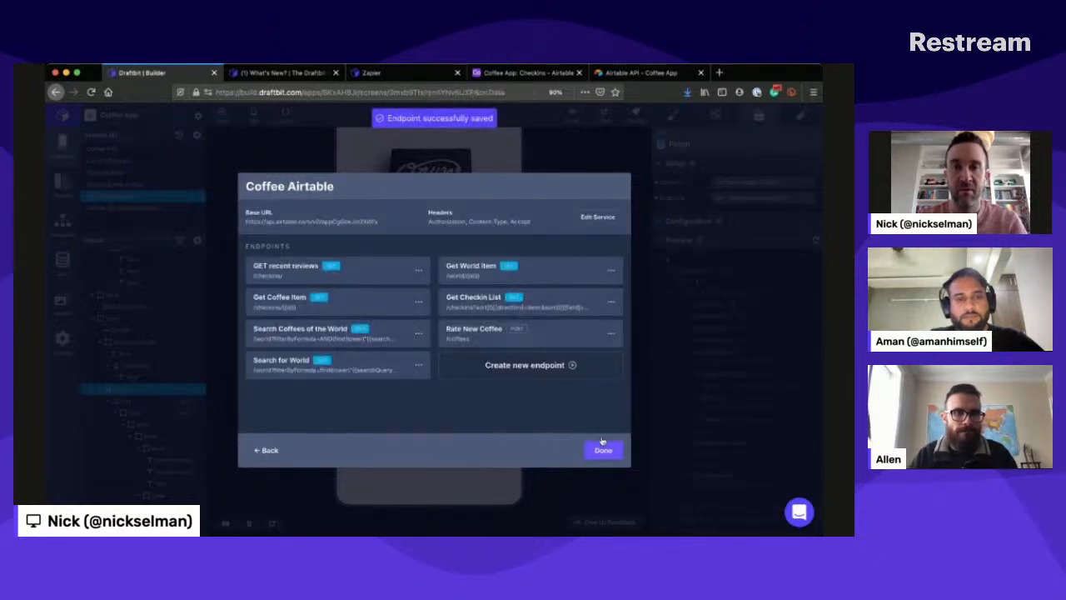
pyautogui.click(603, 449)
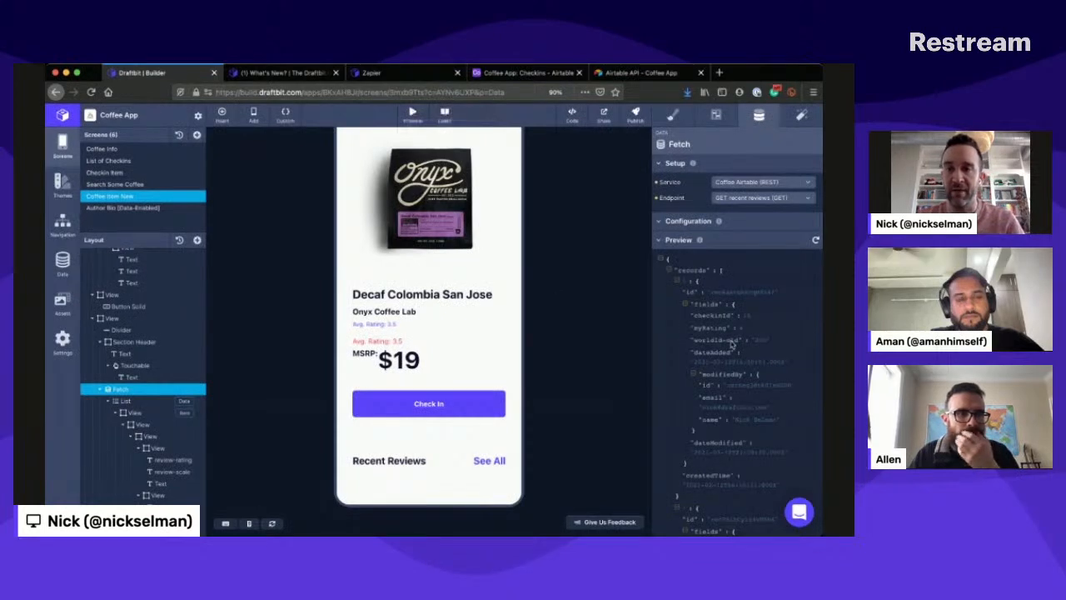
pyautogui.scroll(-5, 707, 344)
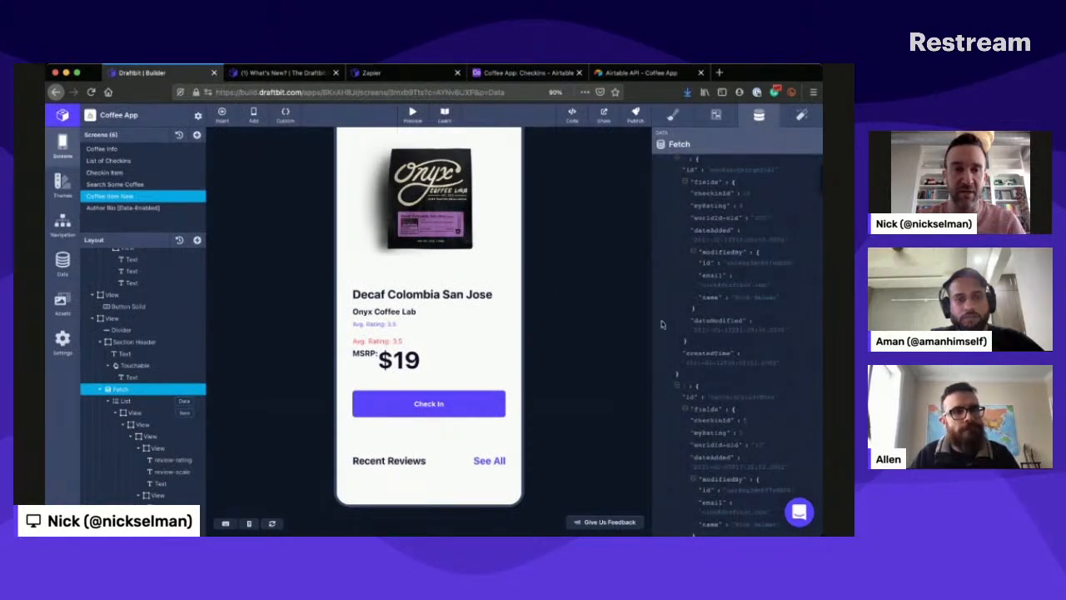
# - Replace the review-rating text's content with "Rating: {{Rating}}" and open the data choices for the Rating variable
pyautogui.click(158, 454)
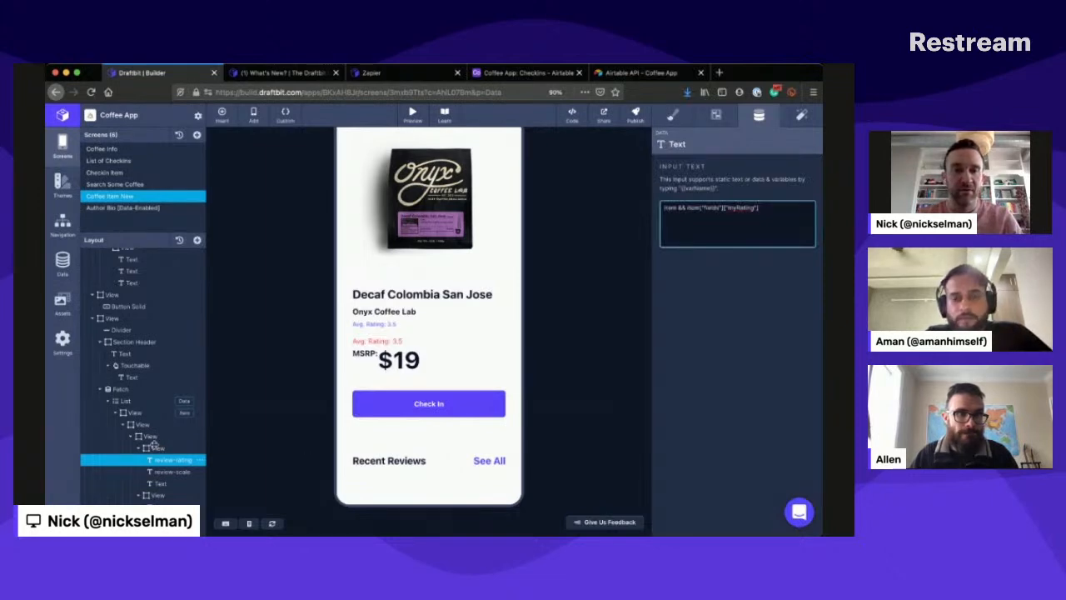
pyautogui.click(767, 206)
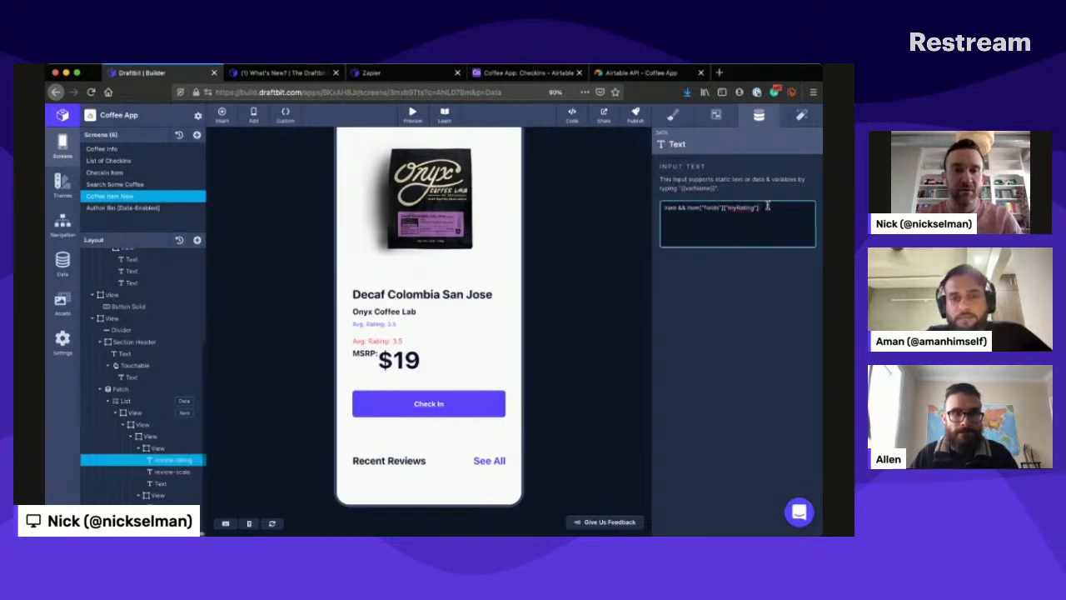
pyautogui.press('super+a')
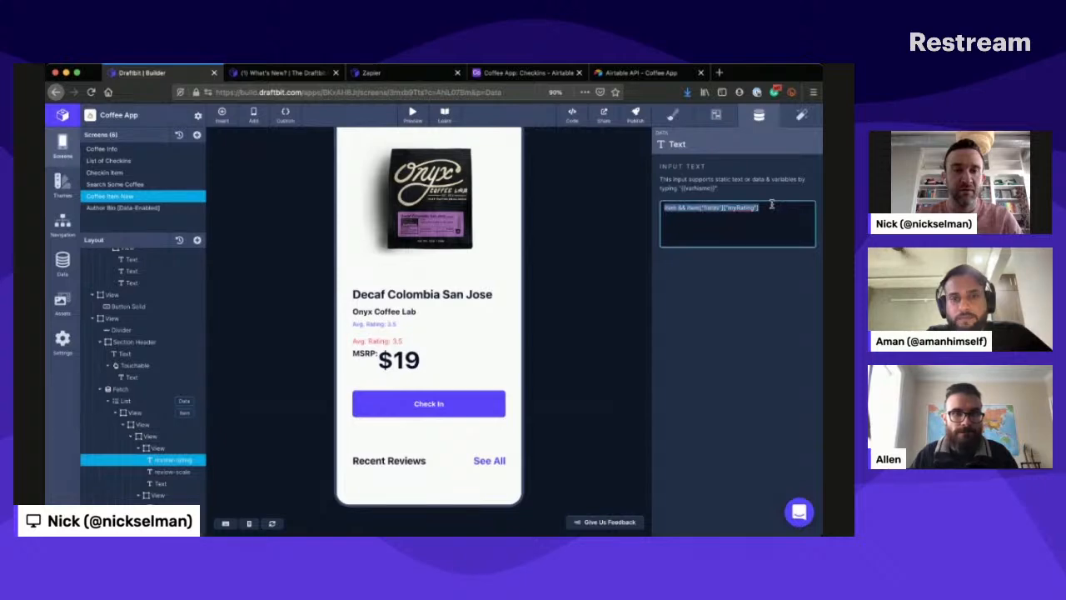
pyautogui.write('Ra')
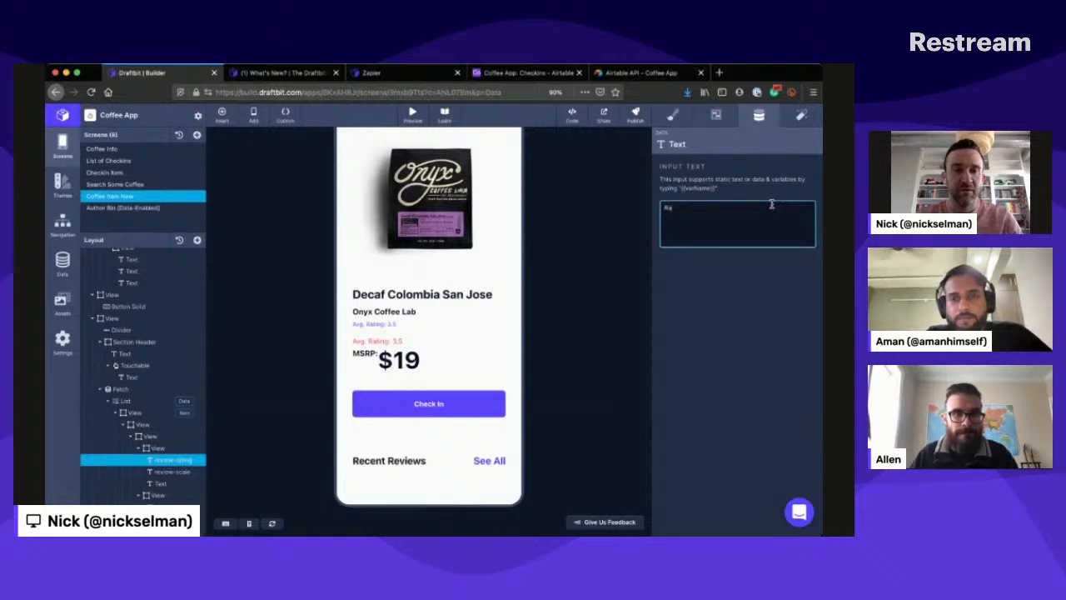
pyautogui.write('ting: {')
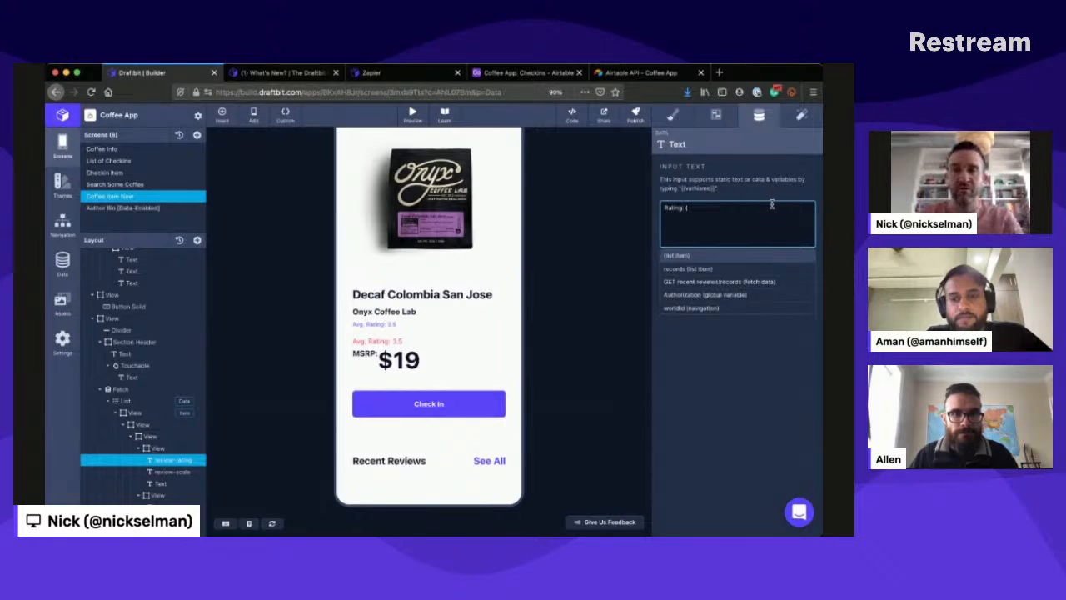
pyautogui.write('rat')
pyautogui.press('BackSpace')
pyautogui.press('BackSpace')
pyautogui.press('BackSpace')
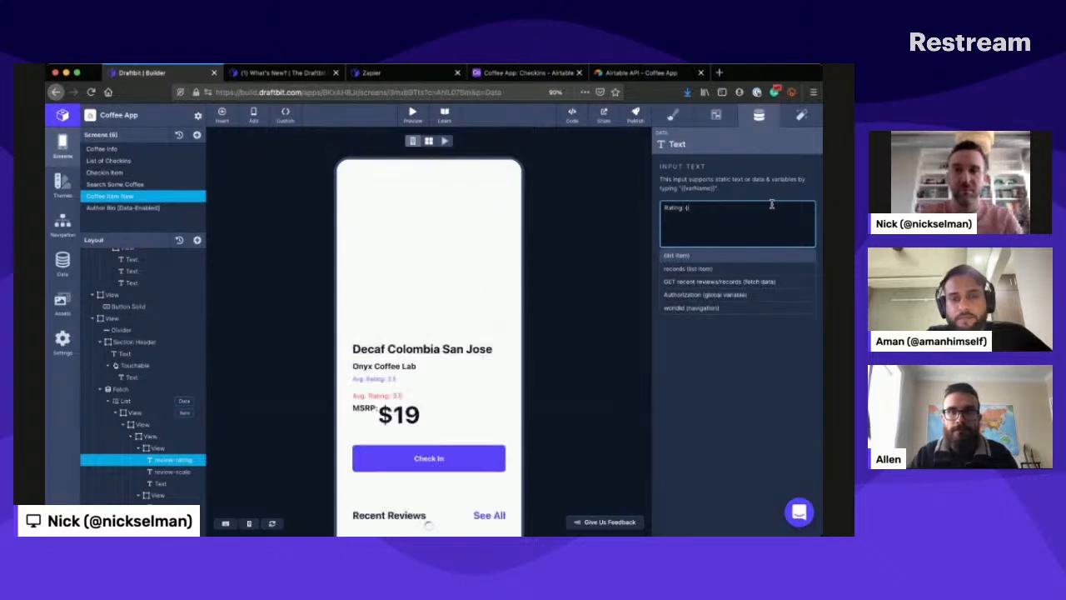
pyautogui.write('ratin')
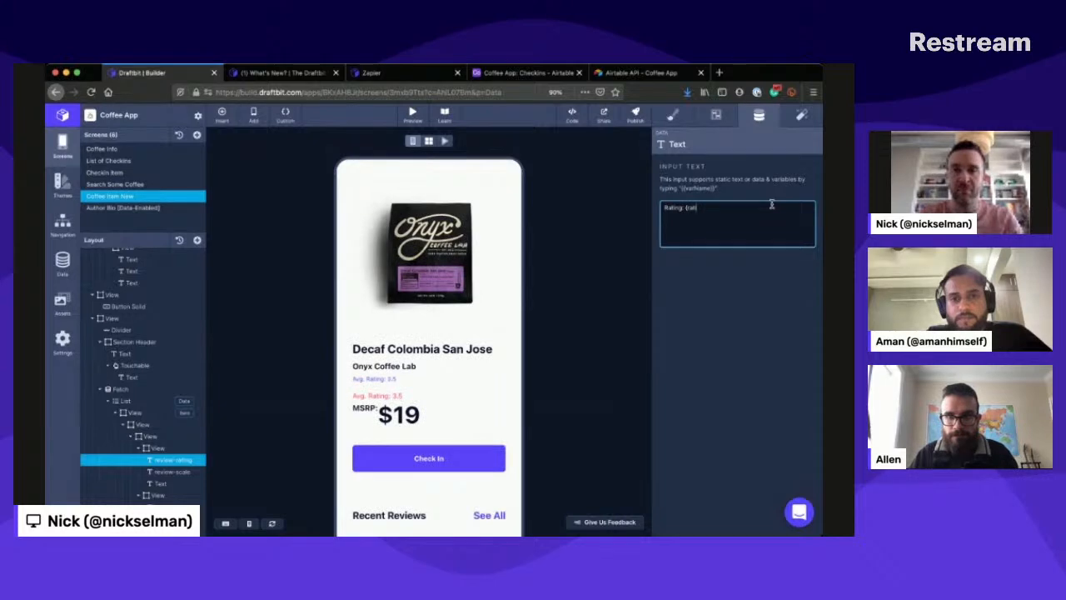
pyautogui.press('BackSpace')
pyautogui.press('BackSpace')
pyautogui.press('BackSpace')
pyautogui.press('BackSpace')
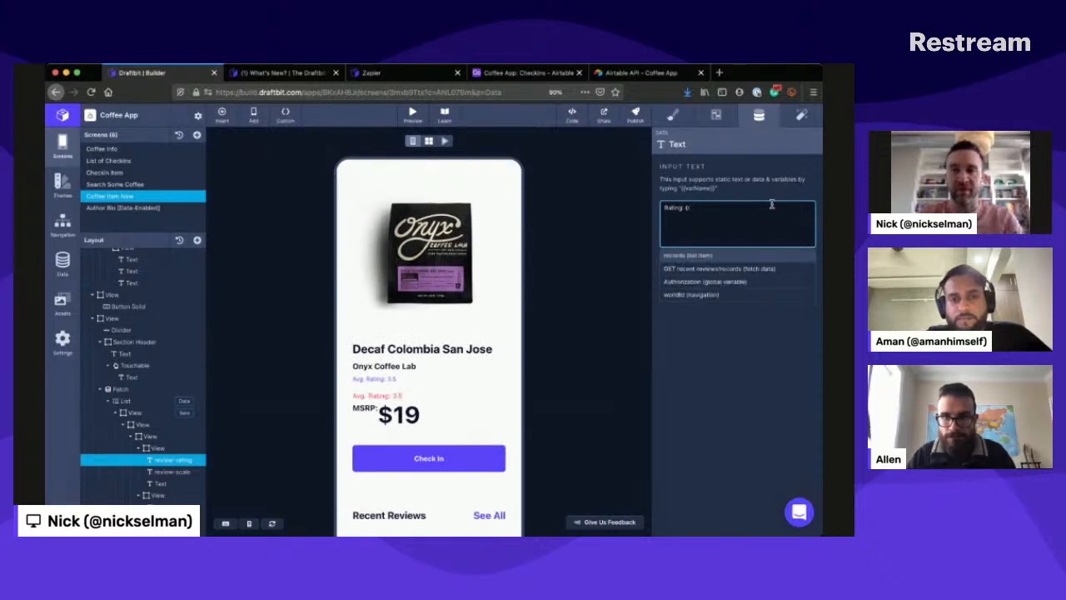
pyautogui.write('ra')
pyautogui.press('BackSpace')
pyautogui.write('Re')
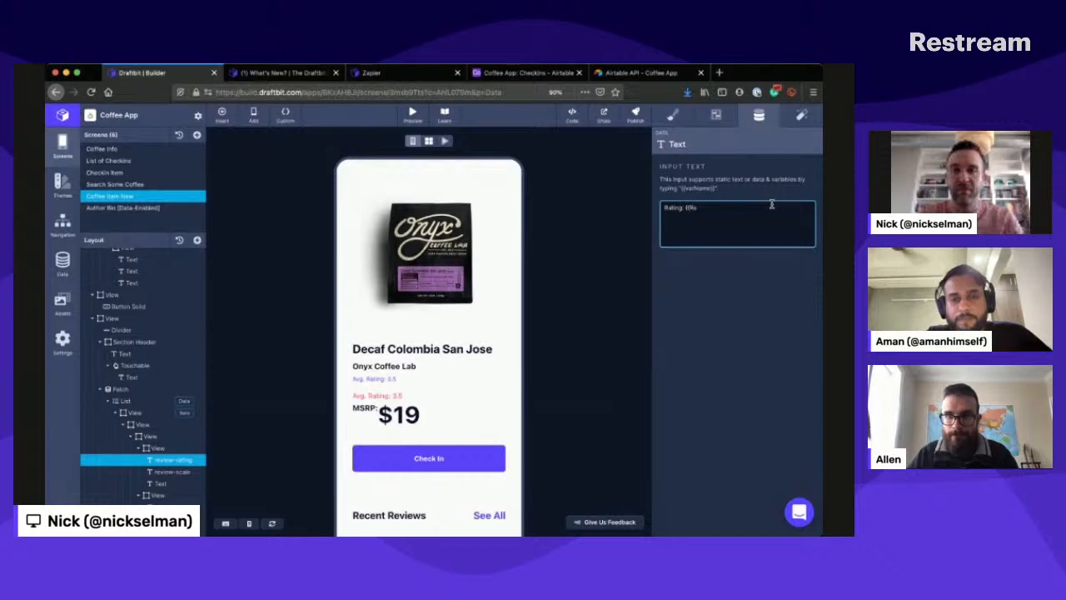
pyautogui.press('BackSpace')
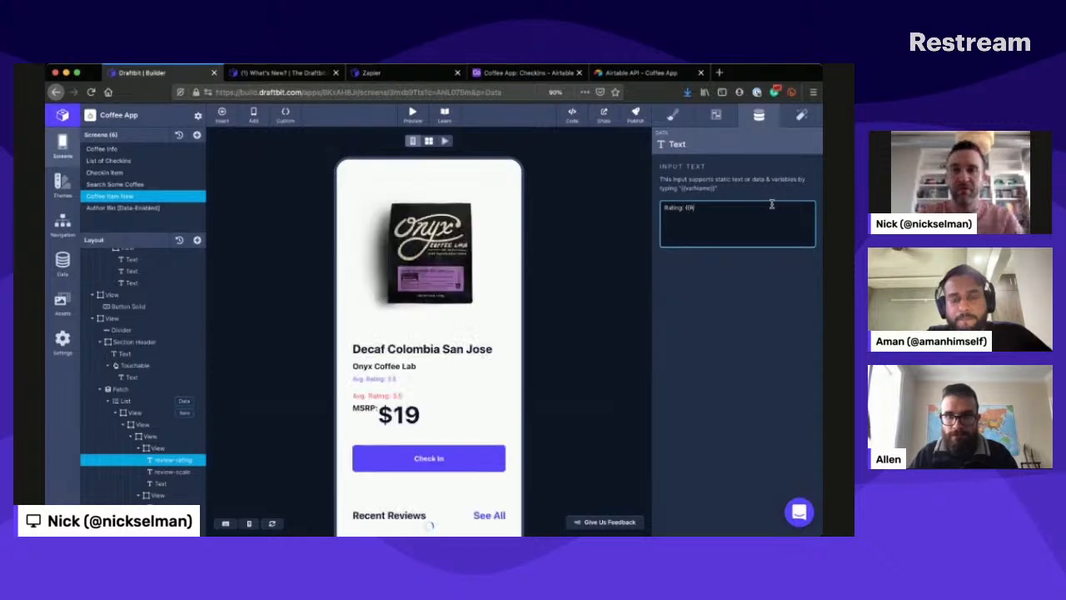
pyautogui.write('ating')
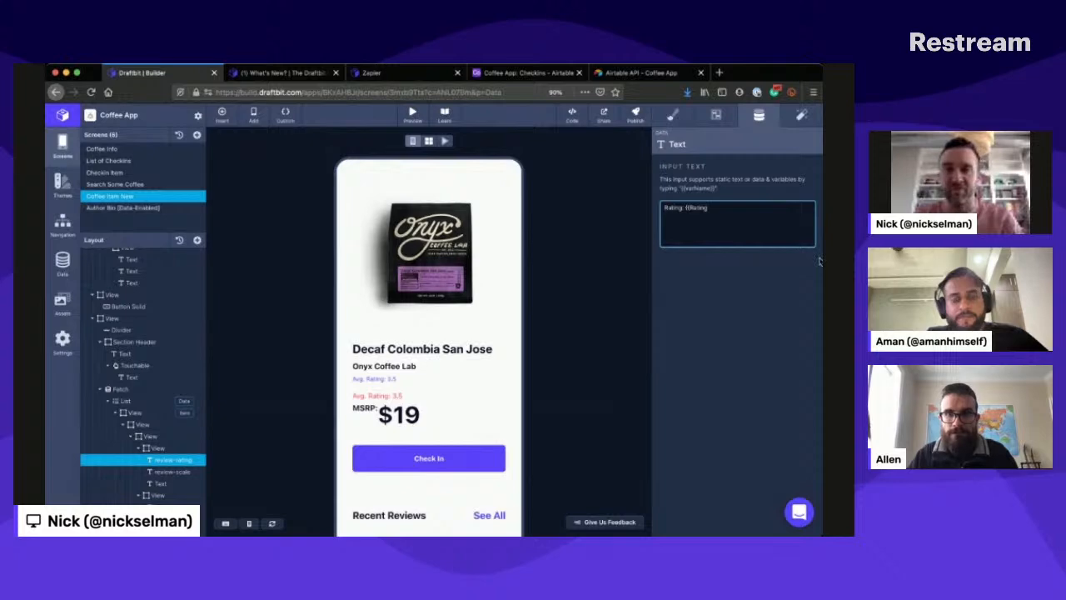
pyautogui.write('}')
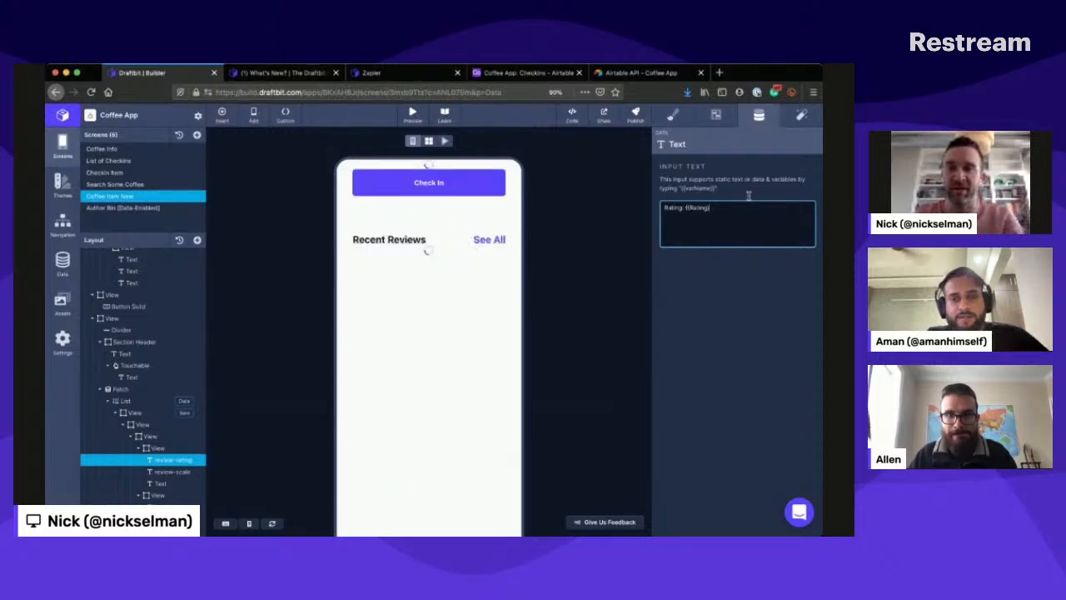
pyautogui.write('}')
pyautogui.click(765, 273)
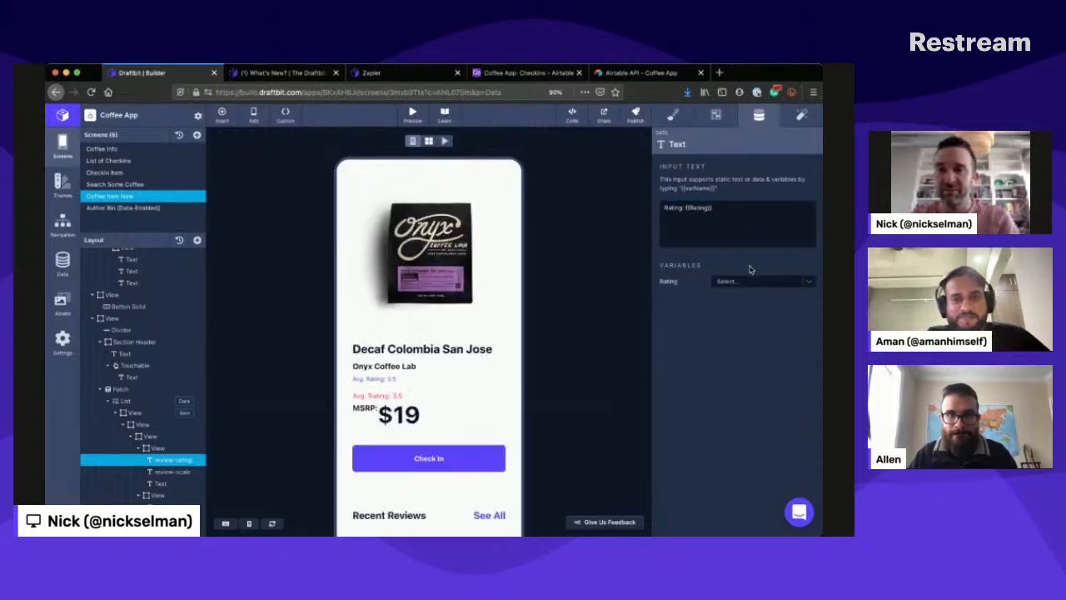
pyautogui.click(753, 282)
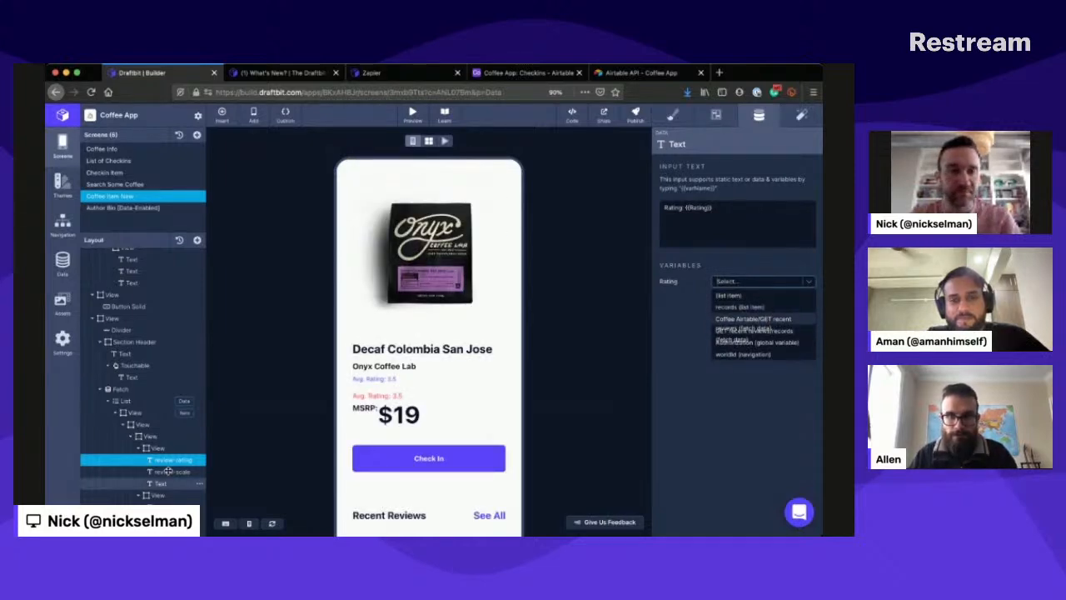
# - Review the Fetch component's service and endpoint setup, and set the List's data source to GET recent reviews/records (fetch data)
pyautogui.click(193, 399)
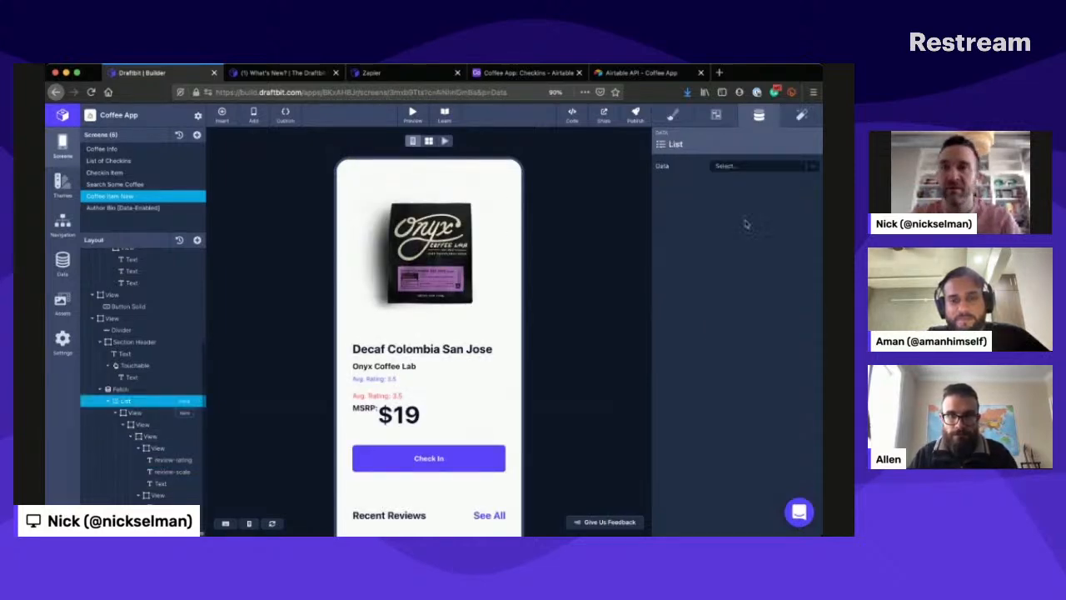
pyautogui.click(752, 166)
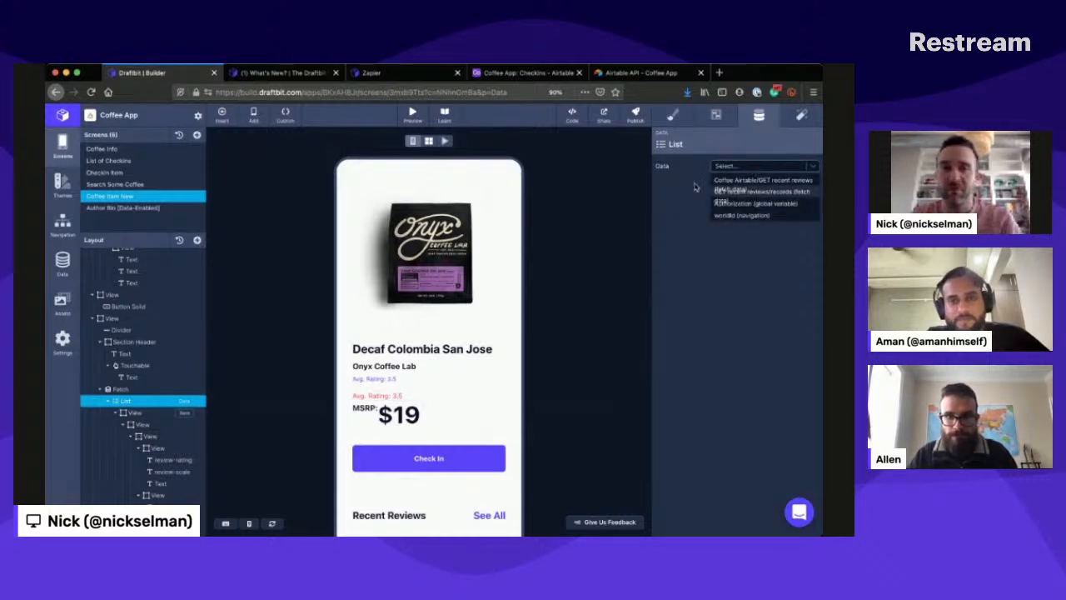
pyautogui.click(127, 388)
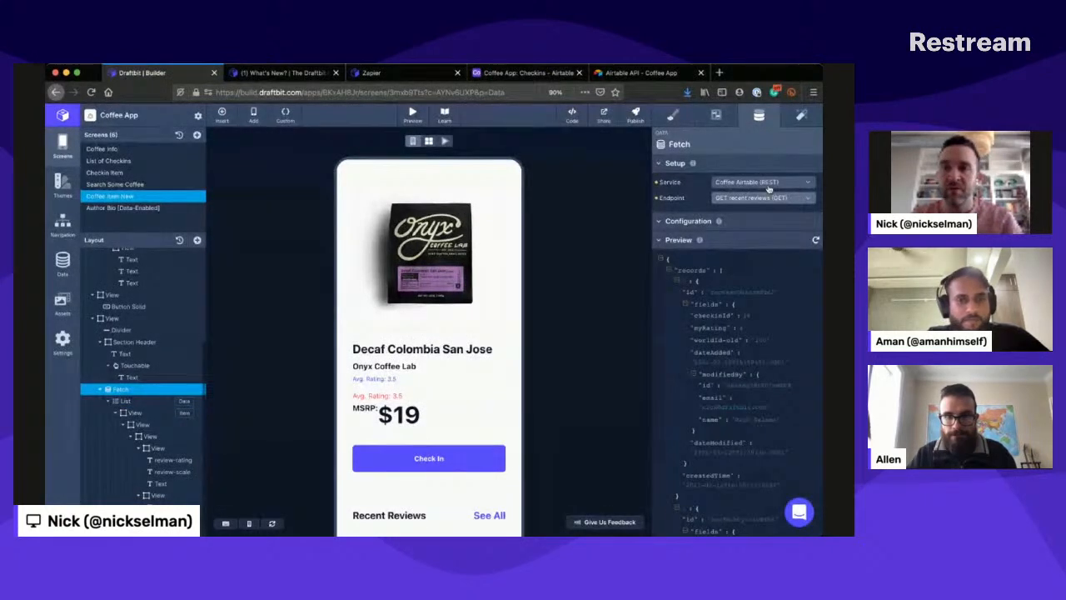
pyautogui.click(801, 238)
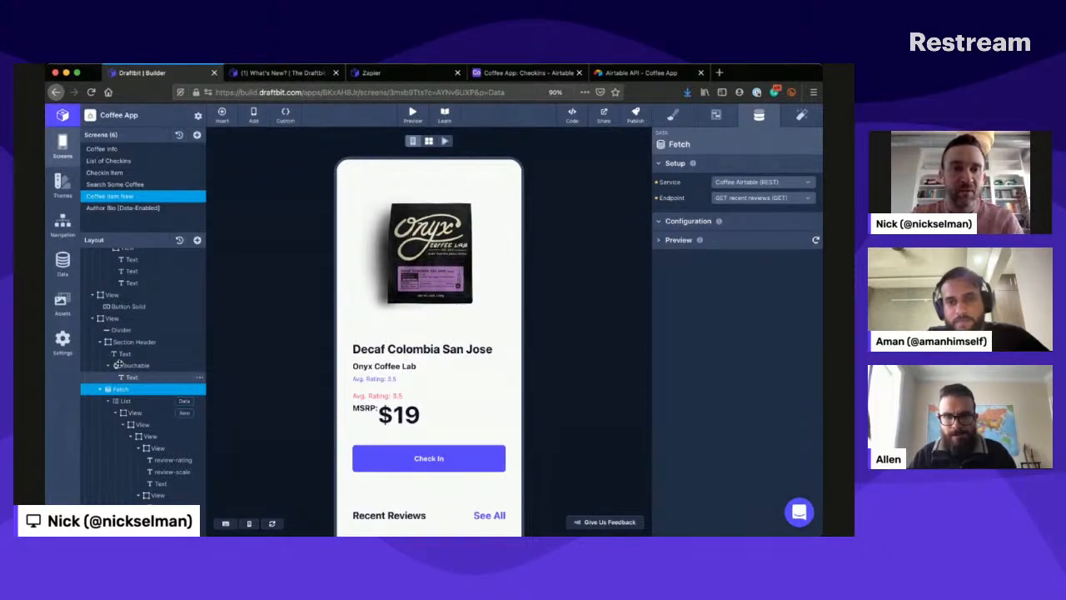
pyautogui.click(125, 400)
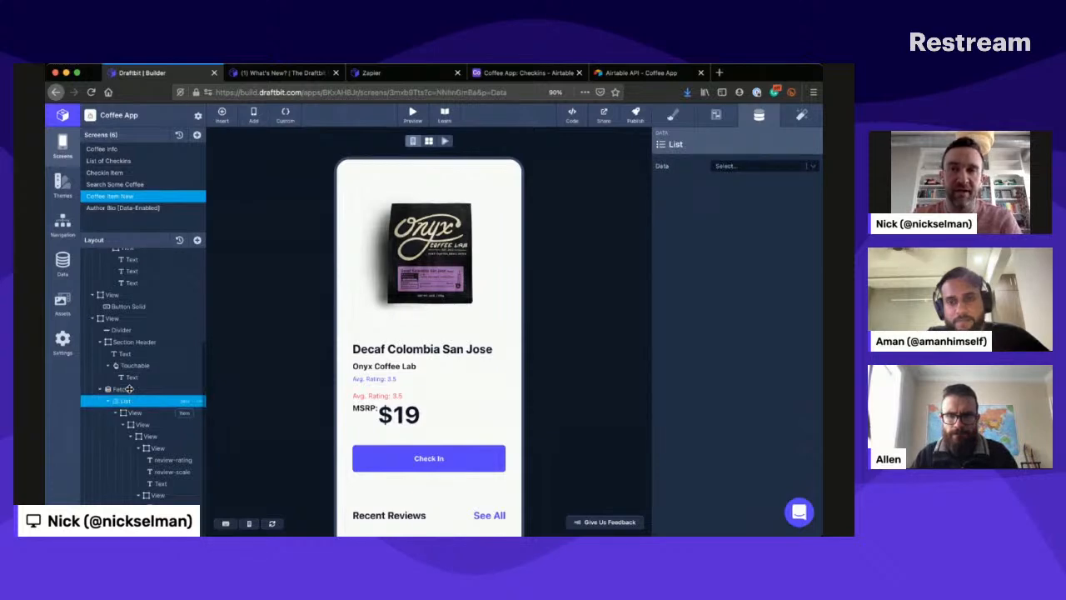
pyautogui.click(759, 166)
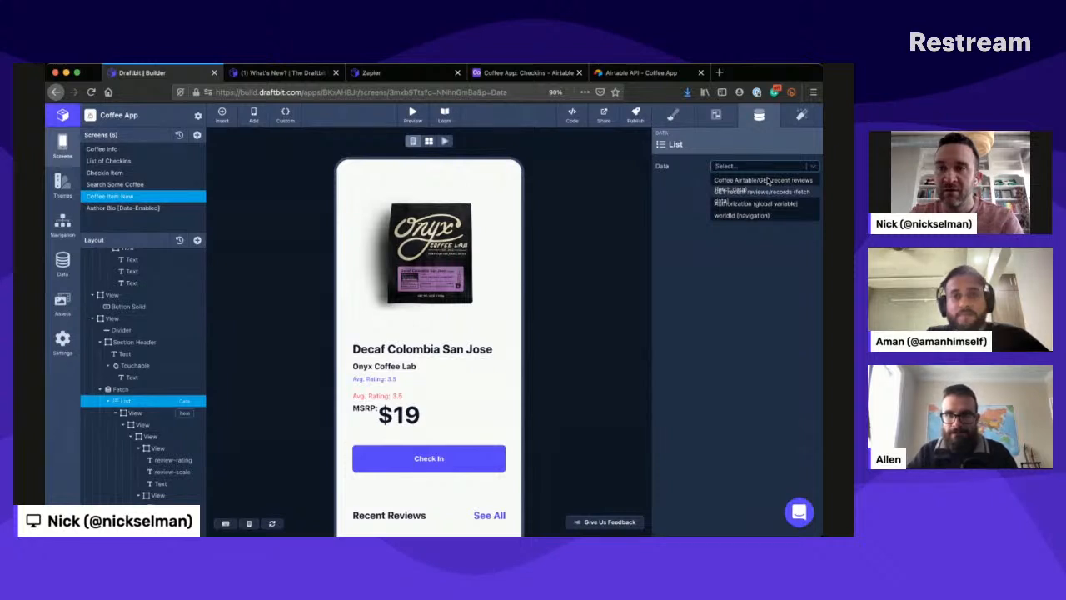
pyautogui.click(768, 180)
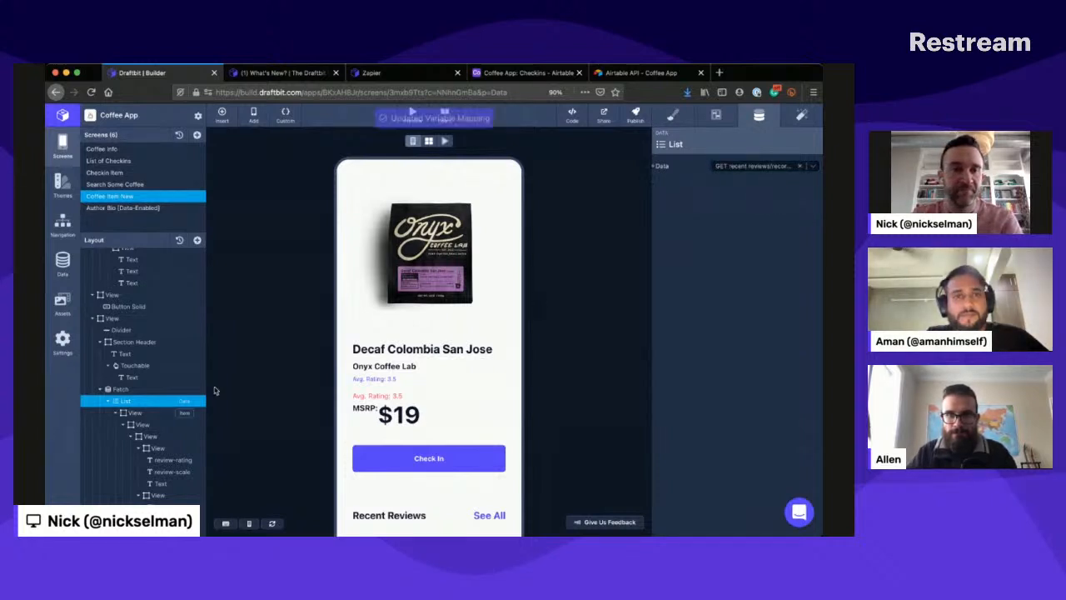
# - Set the FlatList Render Item of the View directly inside the List to Item
pyautogui.click(136, 411)
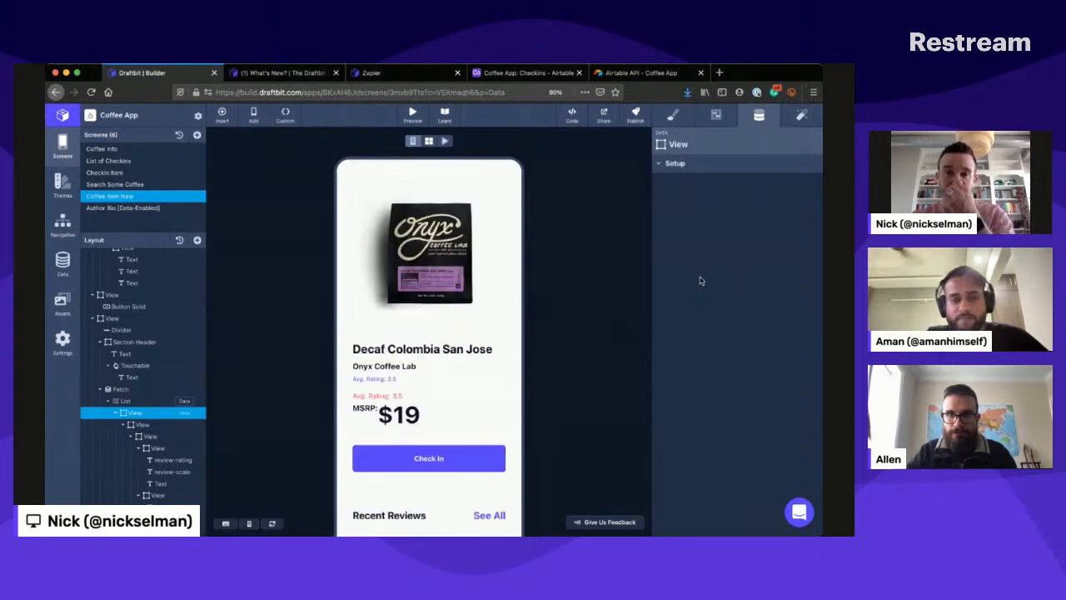
pyautogui.click(716, 115)
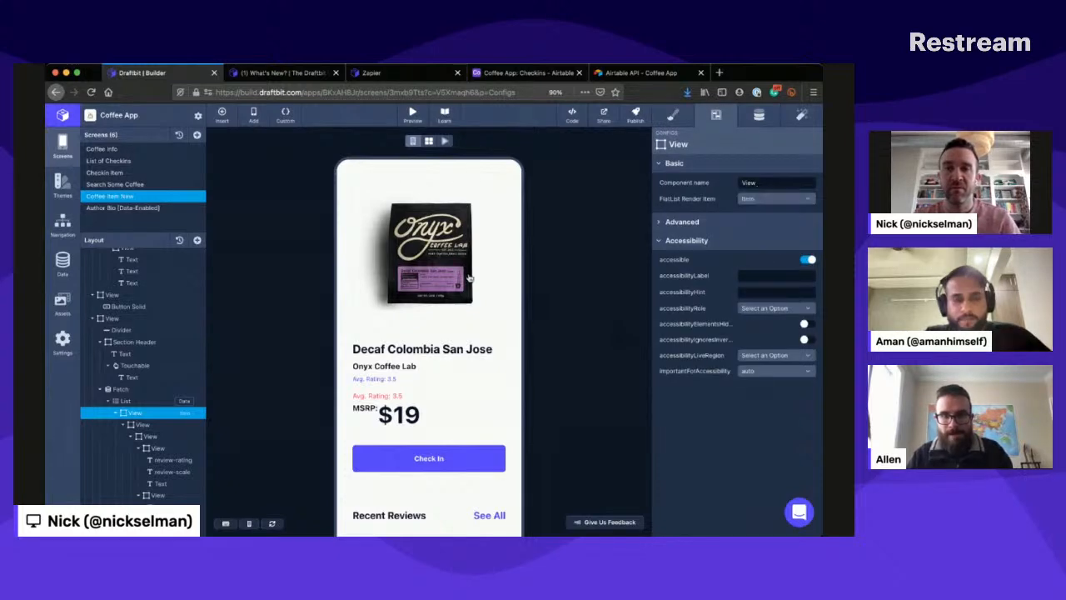
pyautogui.click(775, 198)
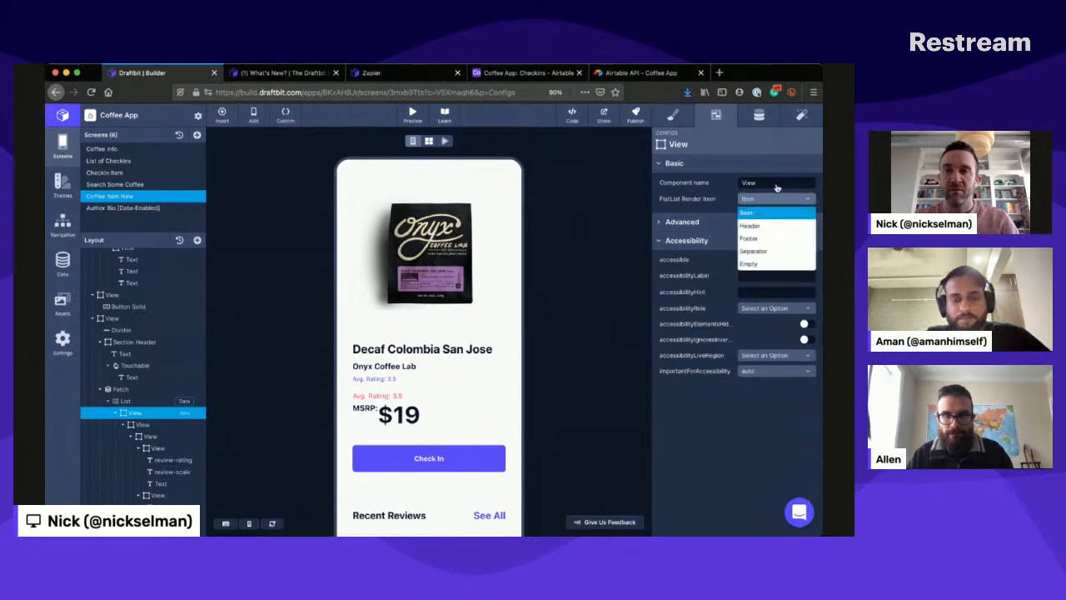
pyautogui.click(758, 212)
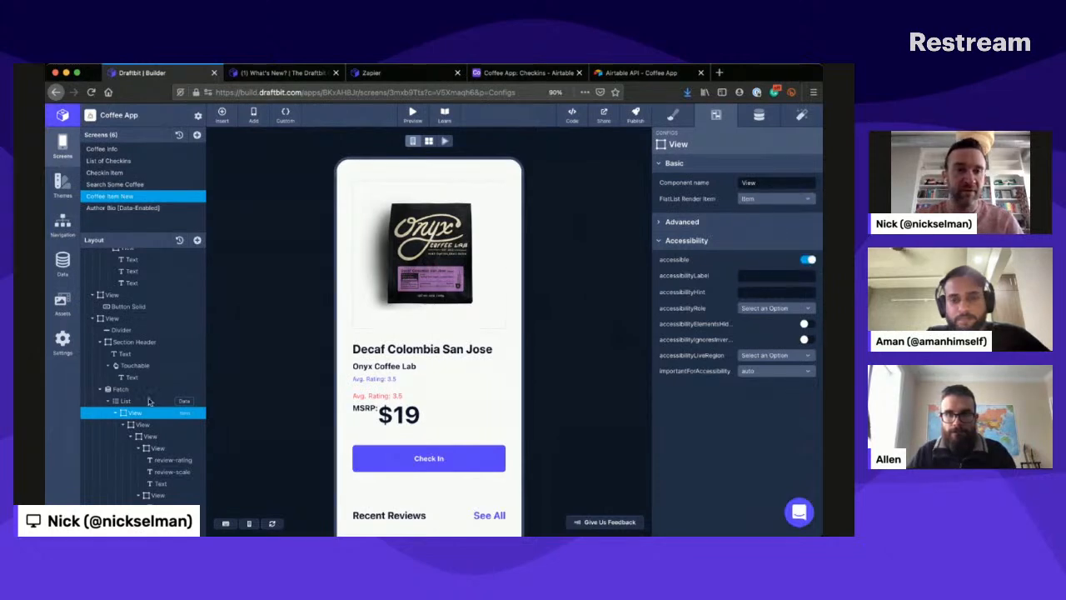
# - Map the Rating variable of the review-rating text to fields.myRating (list item)
pyautogui.click(169, 459)
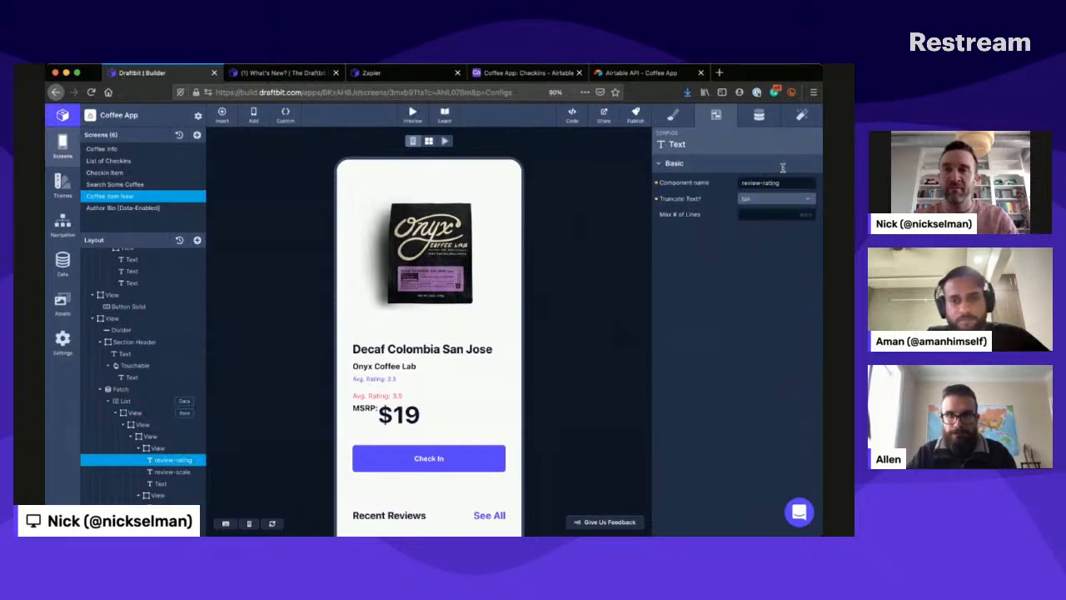
pyautogui.click(766, 109)
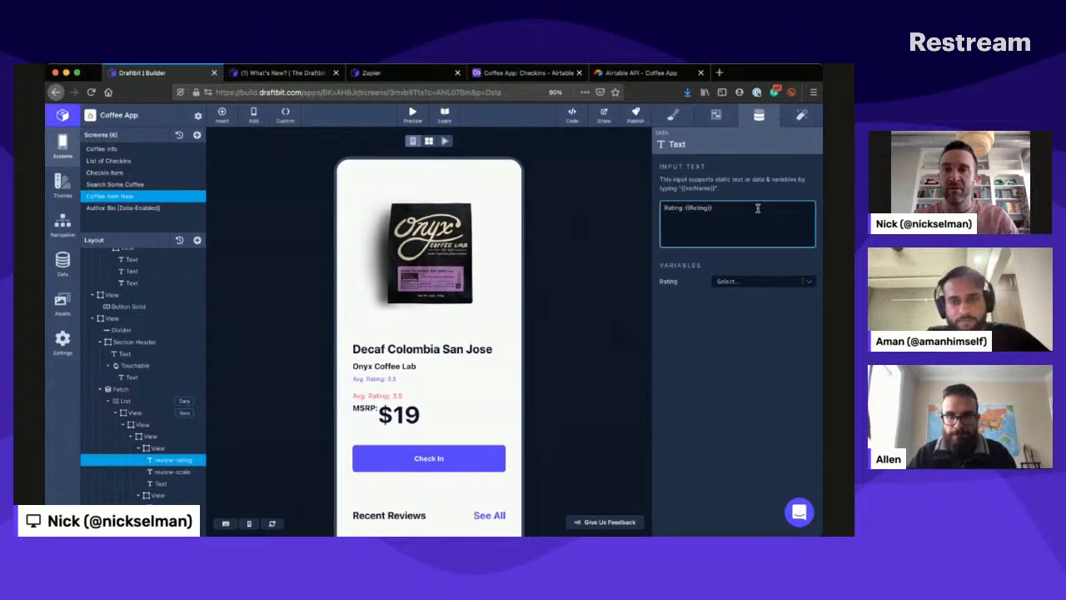
pyautogui.click(761, 278)
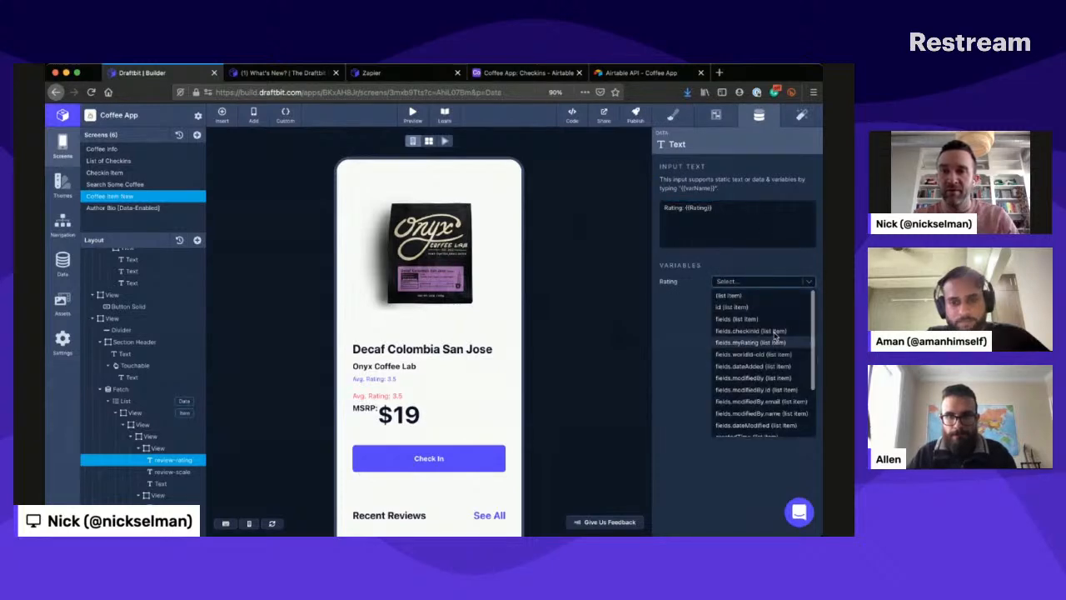
pyautogui.click(775, 341)
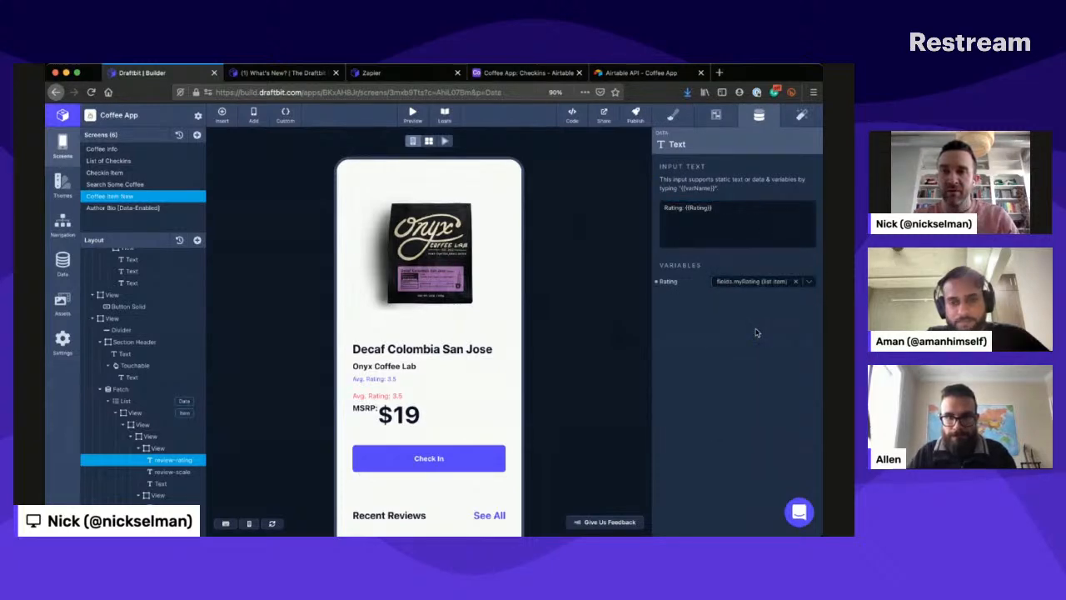
pyautogui.scroll(-2, 396, 458)
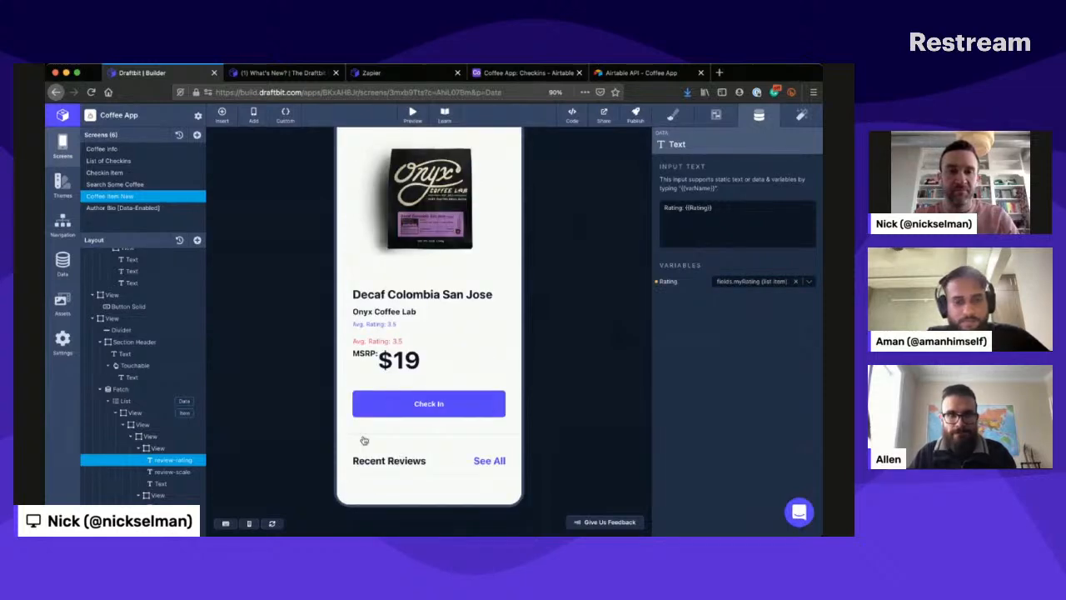
# - Check the review-scale text's content and shorten the review-rating text to only {{Rating}}
pyautogui.click(172, 471)
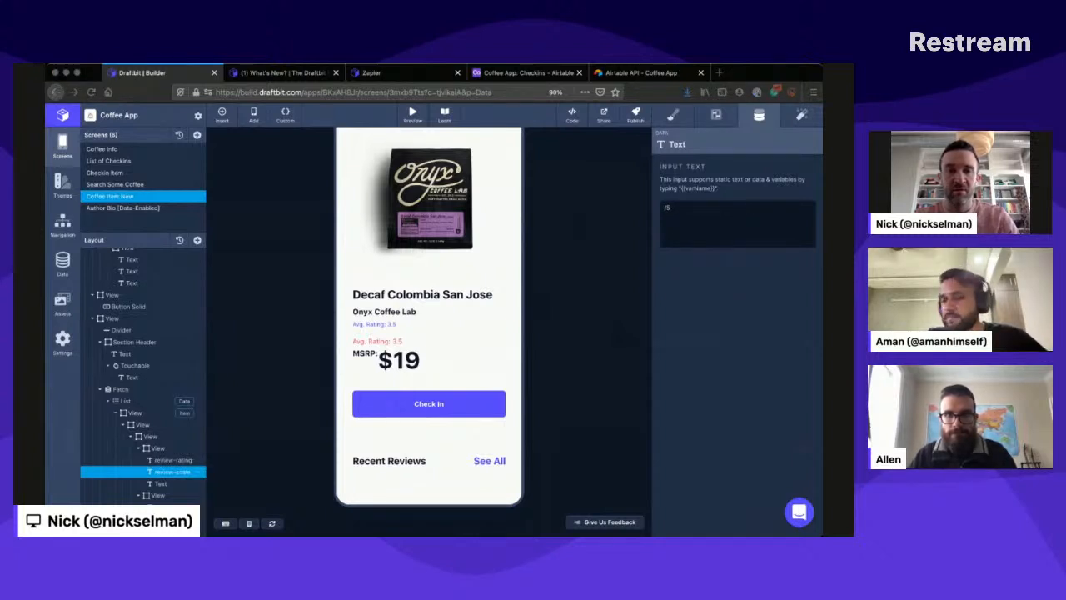
pyautogui.click(177, 364)
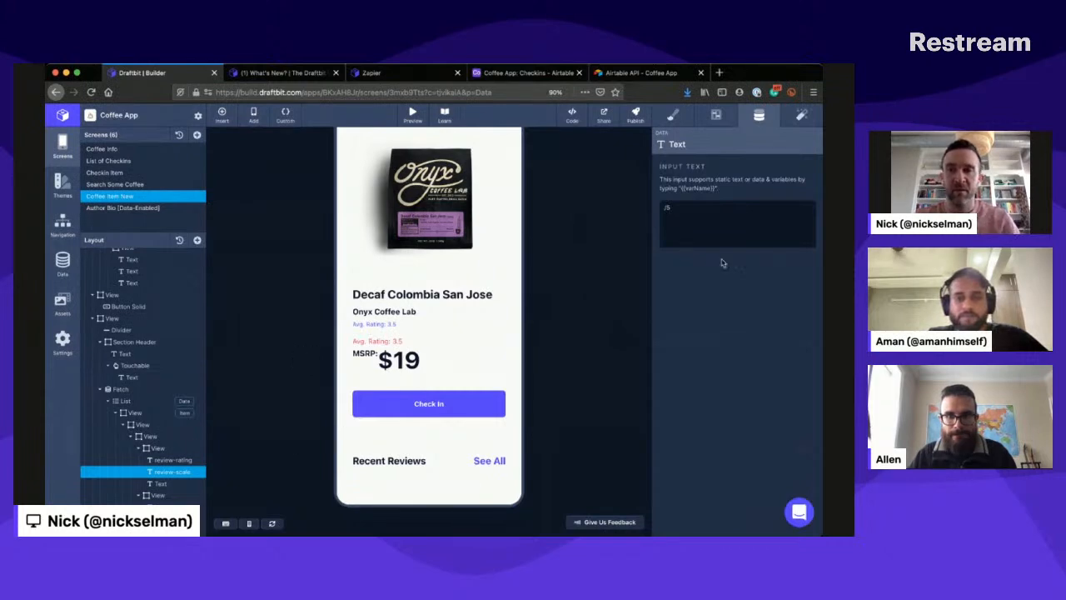
pyautogui.click(709, 207)
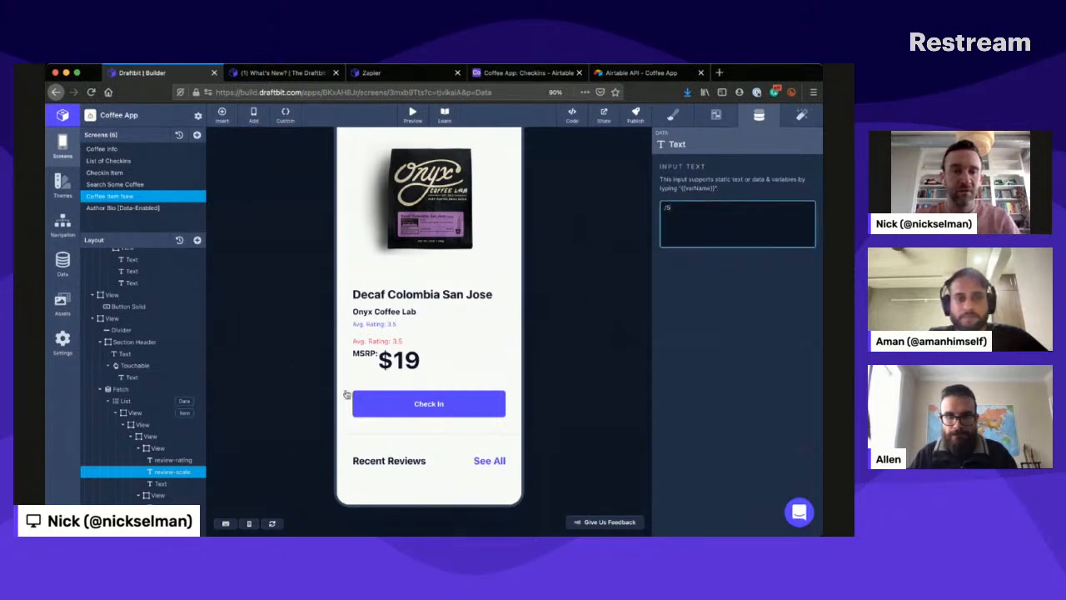
pyautogui.click(174, 460)
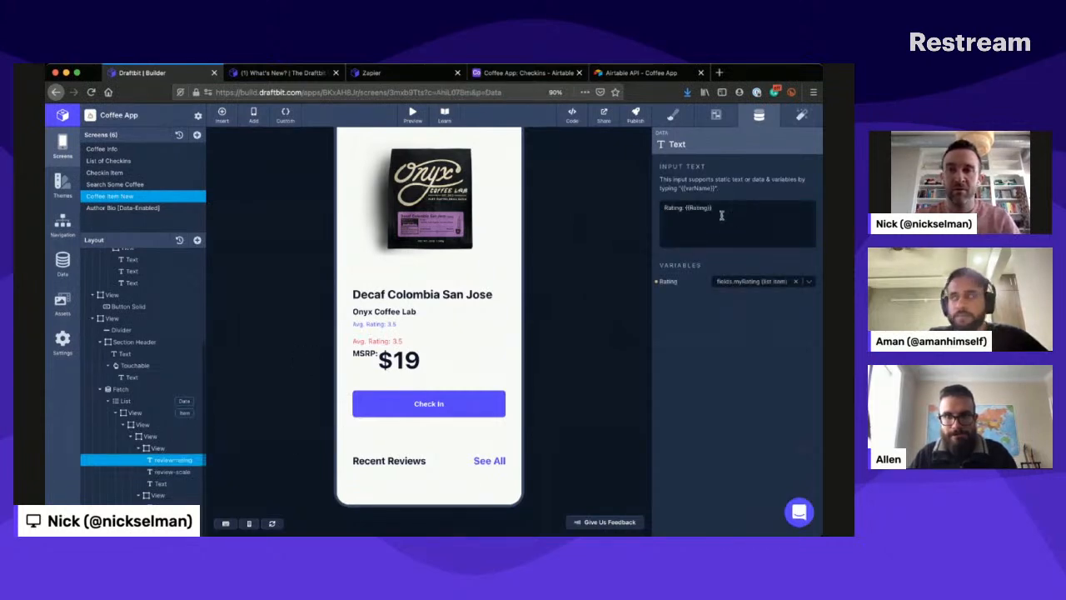
pyautogui.moveTo(685, 207); pyautogui.dragTo(649, 198)
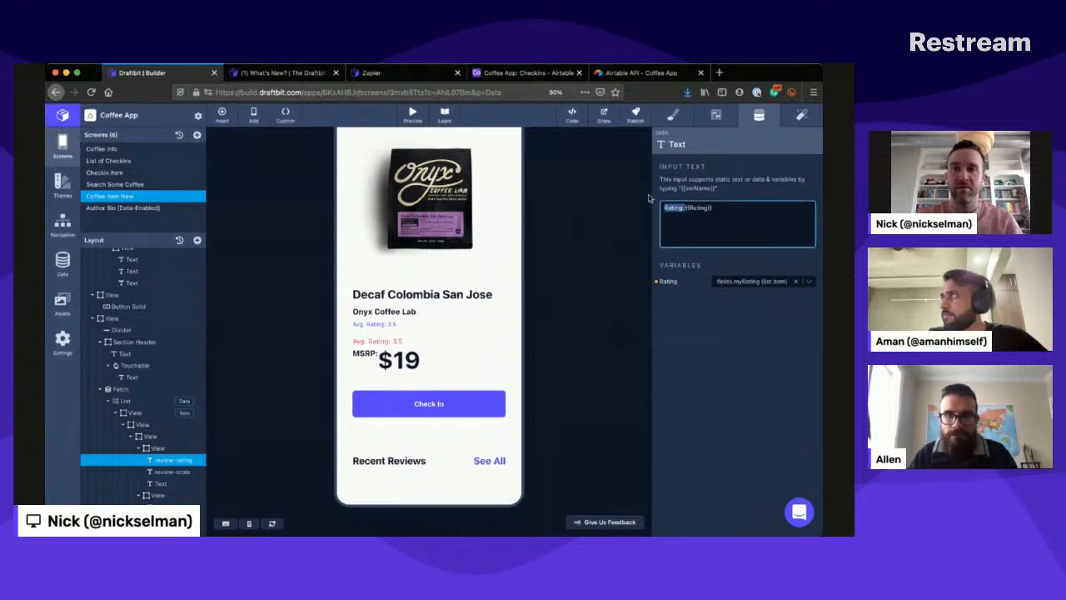
pyautogui.press('BackSpace')
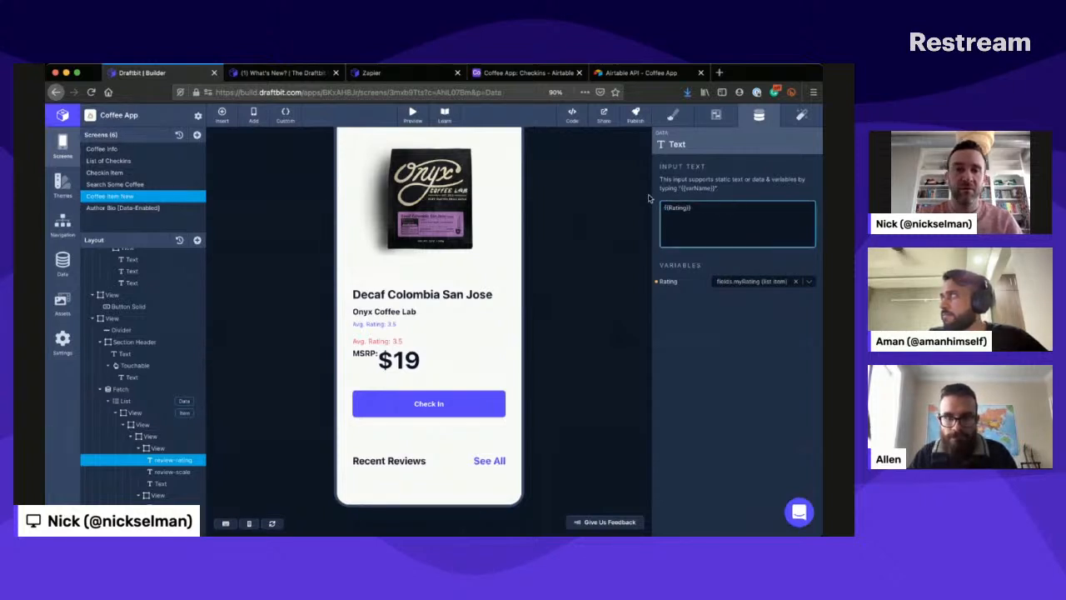
# - Clear the content of the Text element below review-scale
pyautogui.click(158, 482)
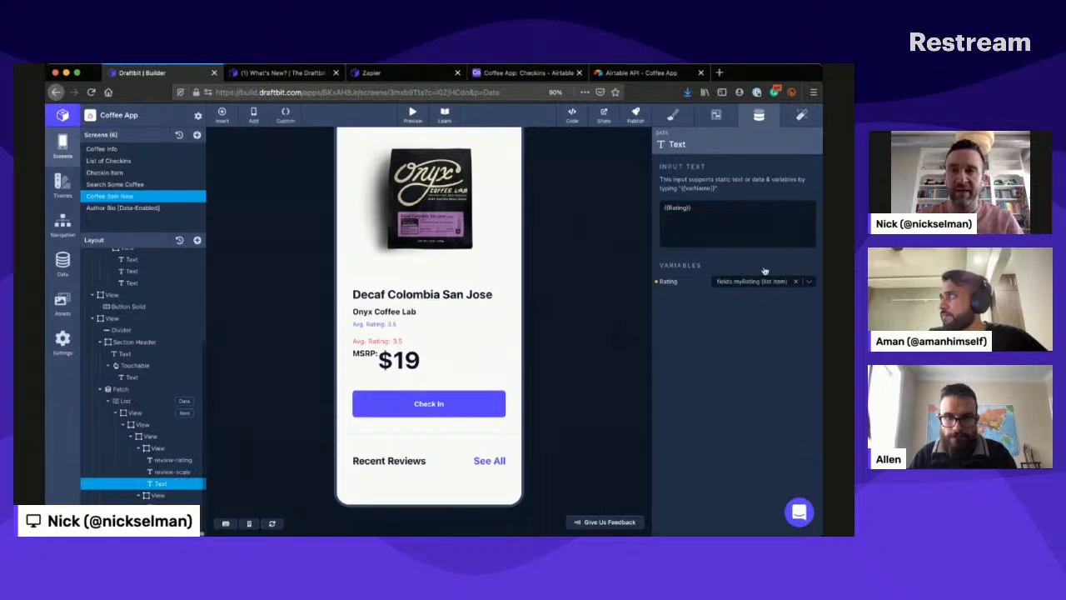
pyautogui.moveTo(738, 208); pyautogui.dragTo(747, 196)
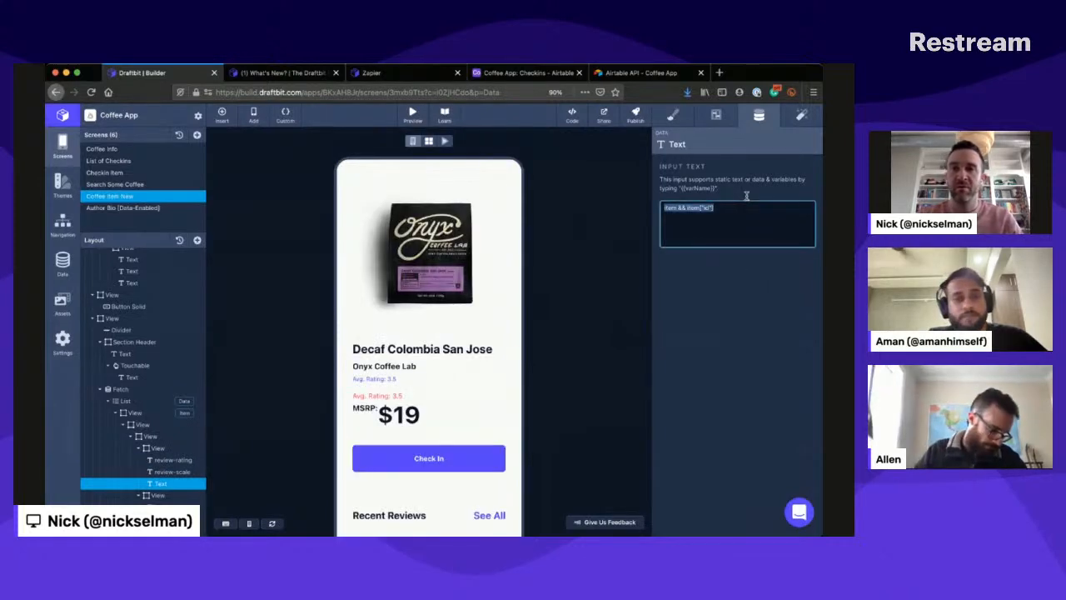
pyautogui.press('BackSpace')
pyautogui.write('{')
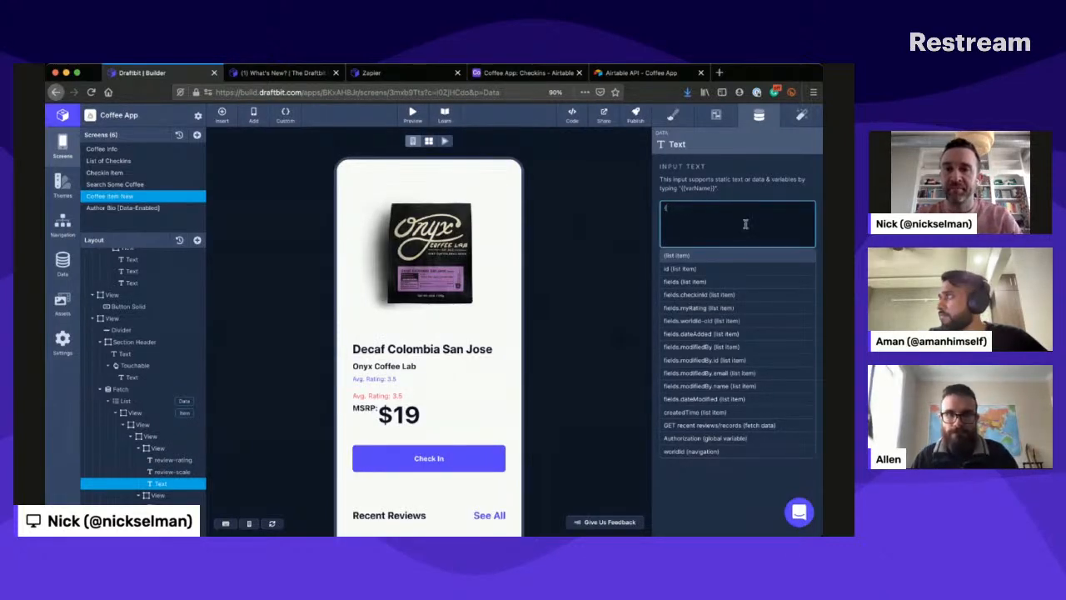
pyautogui.scroll(-1, 702, 332)
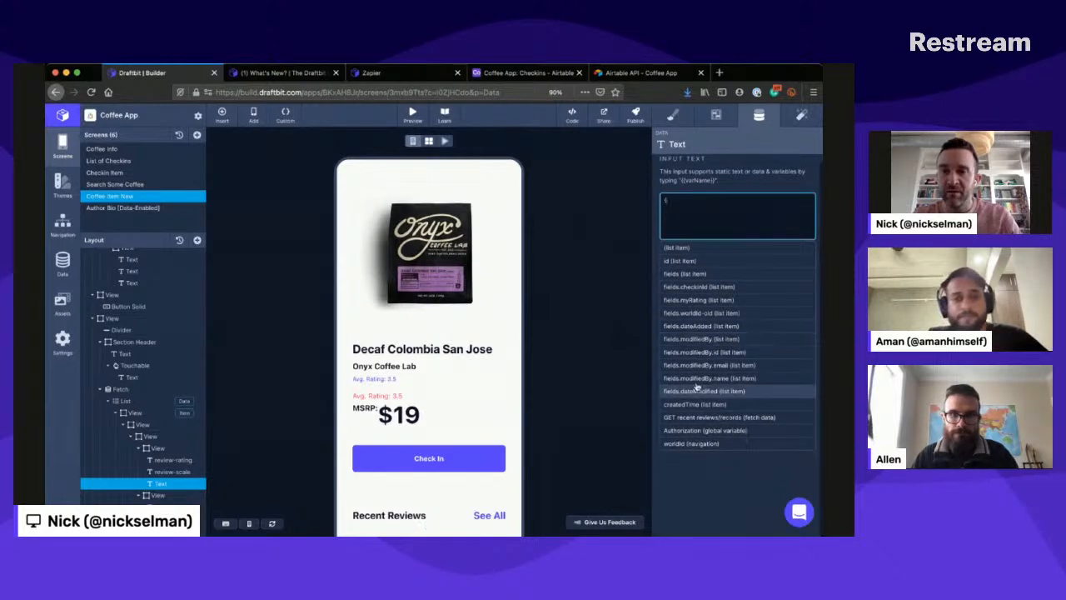
pyautogui.write('{')
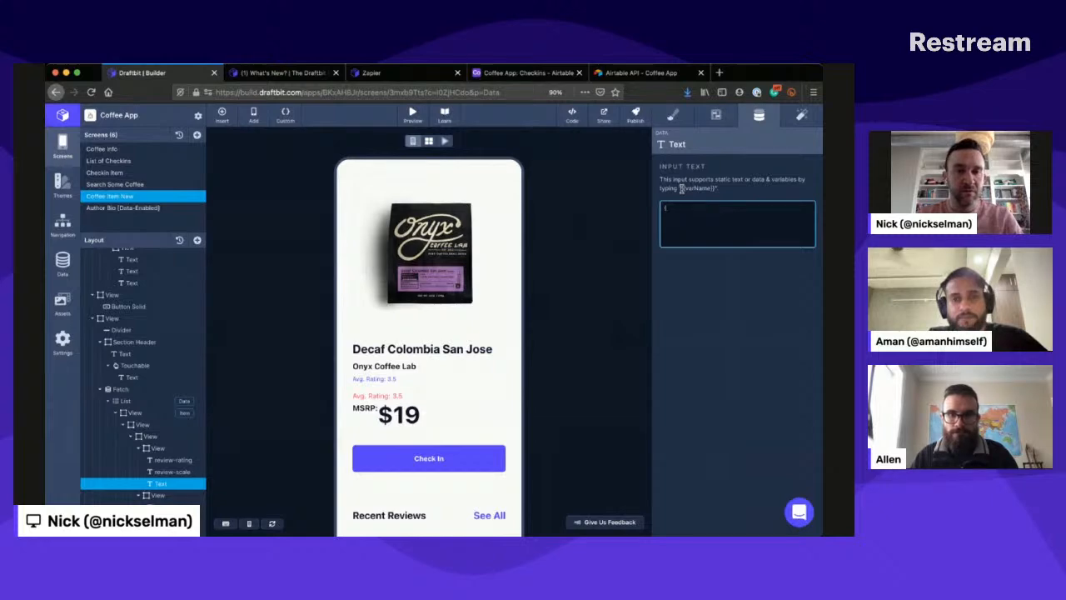
pyautogui.scroll(-1, 472, 348)
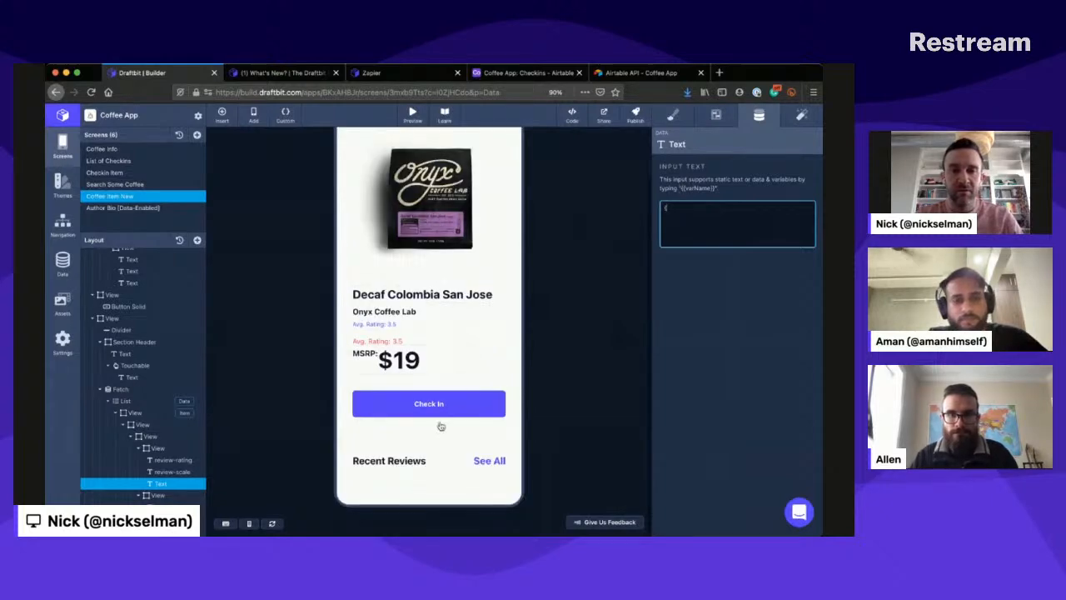
pyautogui.scroll(1, 440, 426)
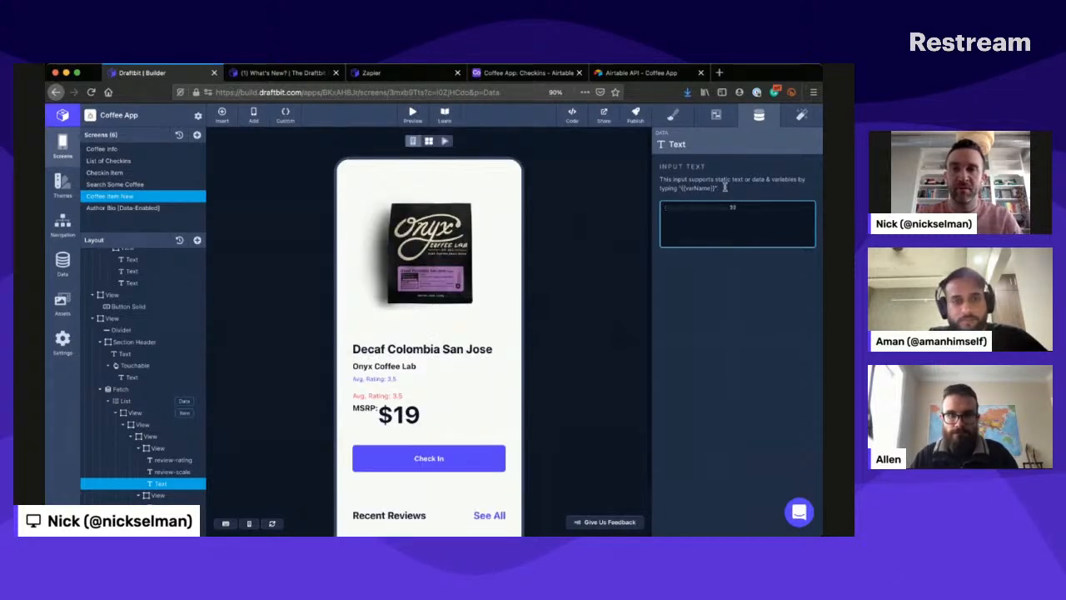
pyautogui.click(282, 383)
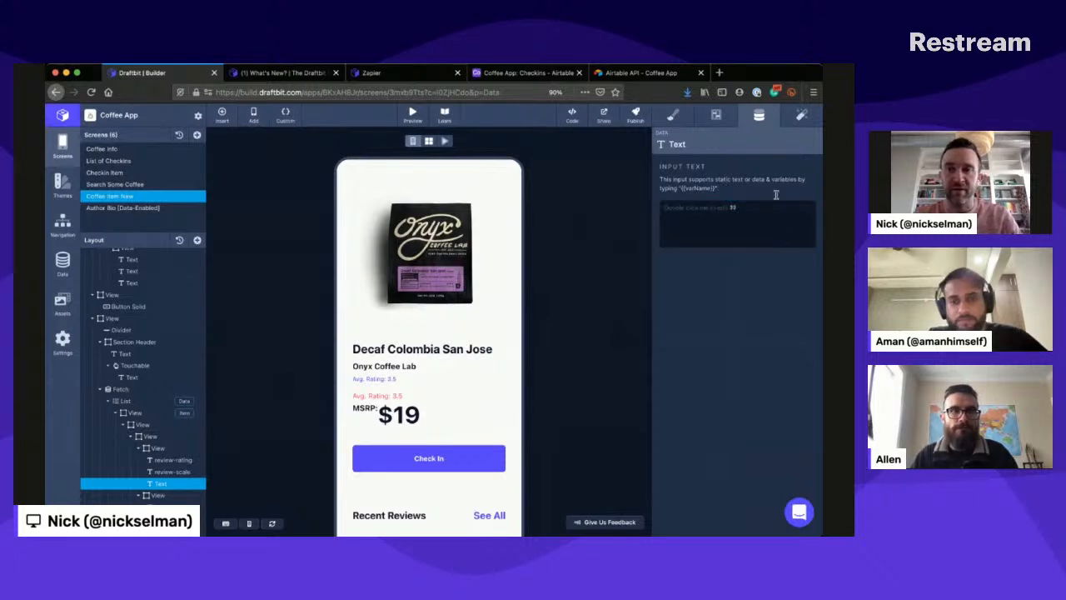
# - Run the live preview of the Coffee Item New screen on the canvas
pyautogui.scroll(-5, 361, 297)
pyautogui.scroll(5, 361, 297)
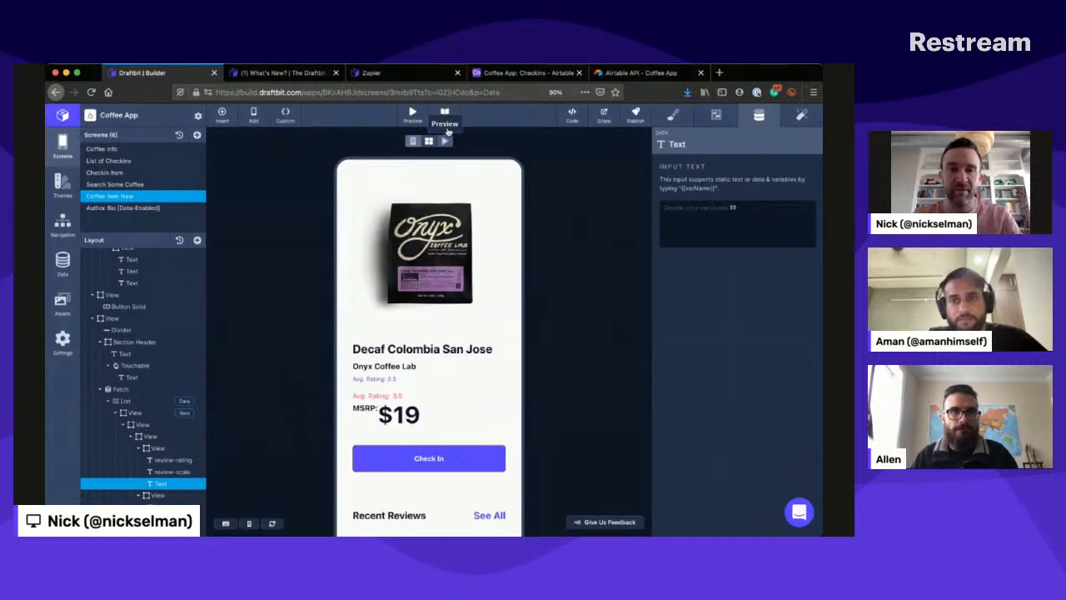
pyautogui.scroll(-1, 455, 488)
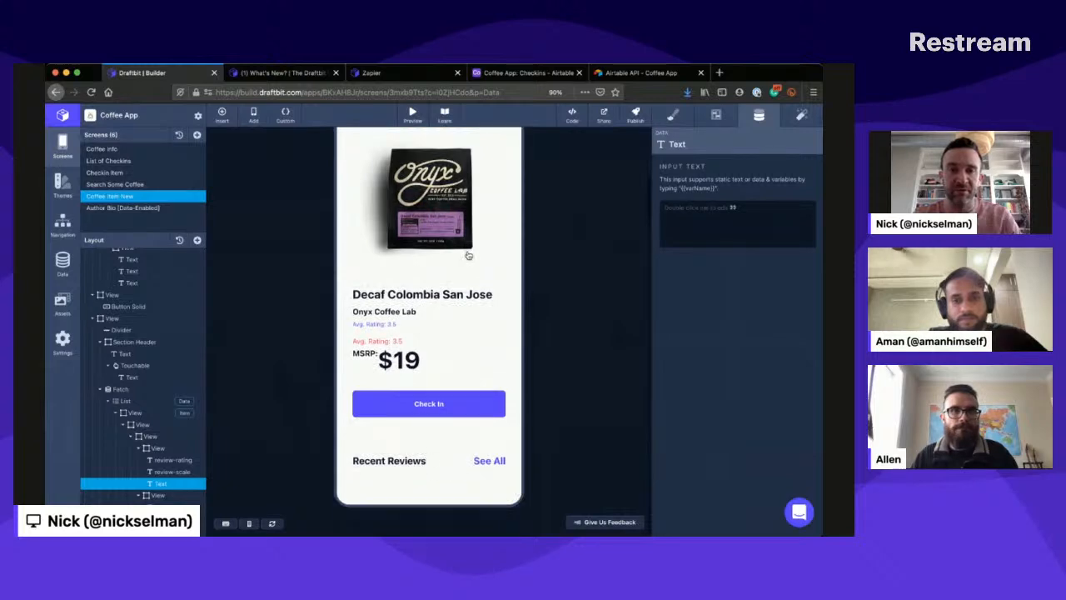
pyautogui.scroll(1, 468, 254)
pyautogui.click(449, 140)
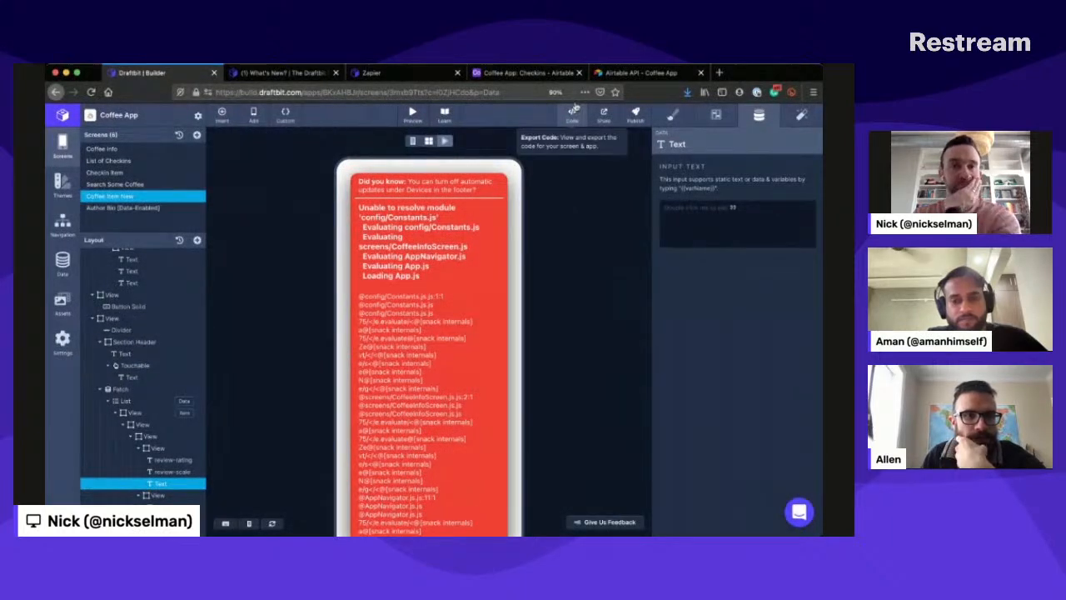
# - Examine the generated code of the Coffee Item New screen through to its records FlatList, and read the live preview's error trace
pyautogui.click(572, 113)
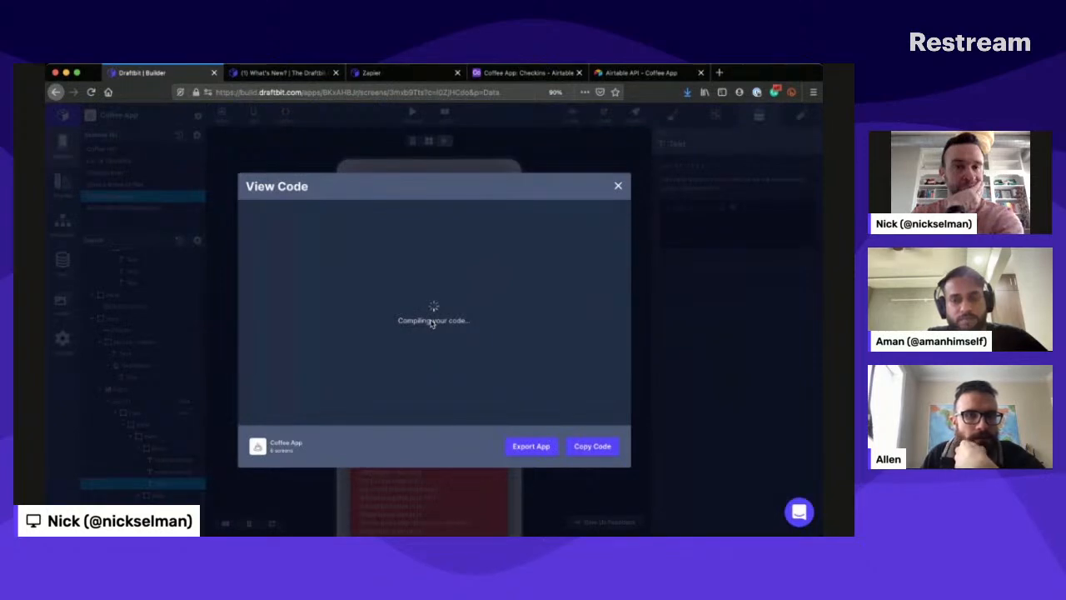
pyautogui.scroll(-5, 396, 336)
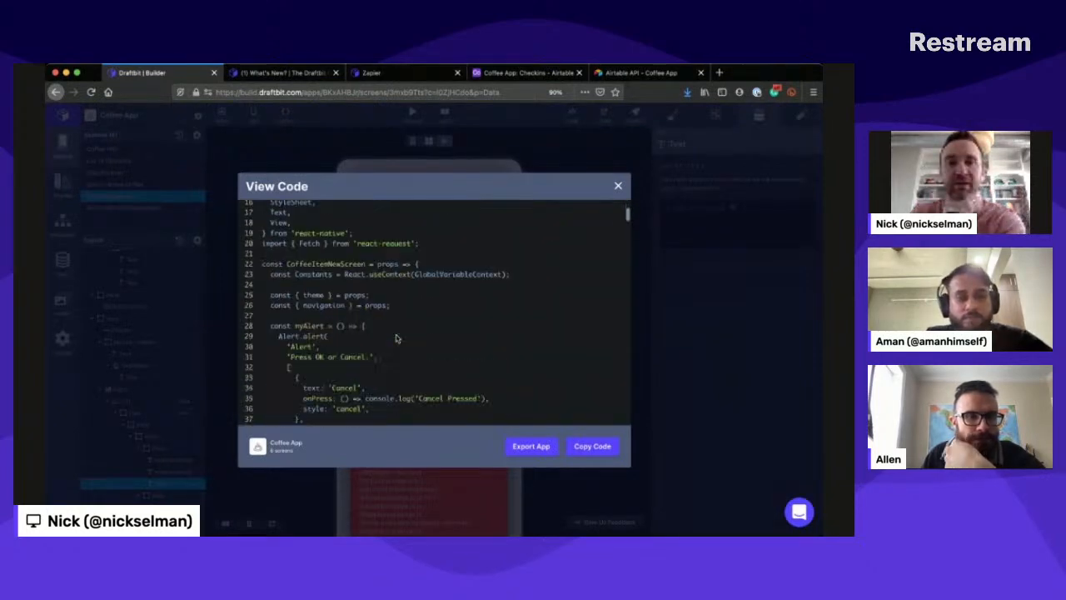
pyautogui.scroll(-20, 396, 336)
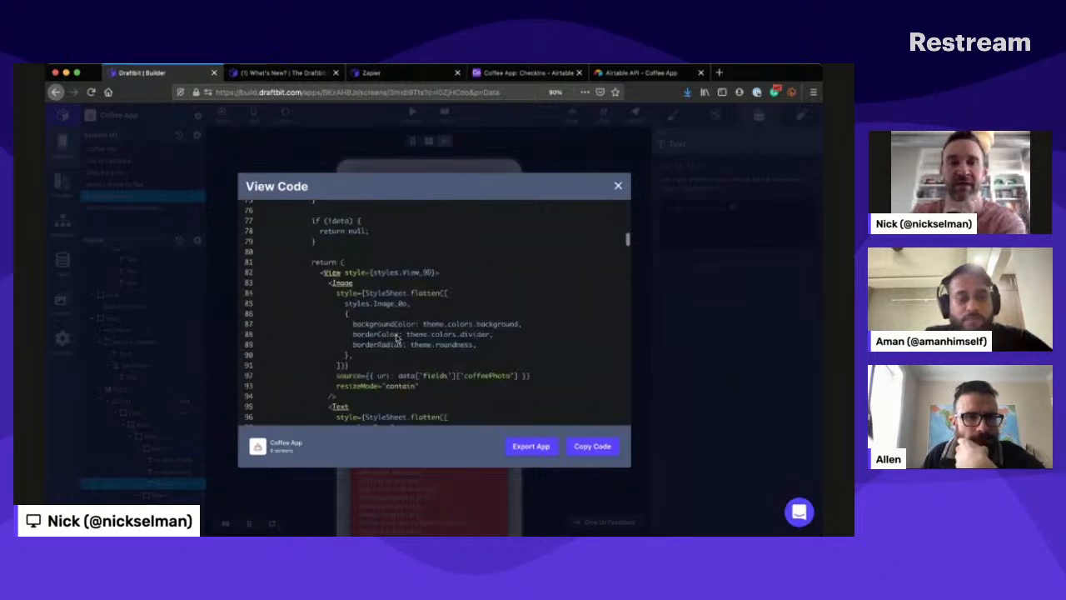
pyautogui.scroll(-7, 396, 336)
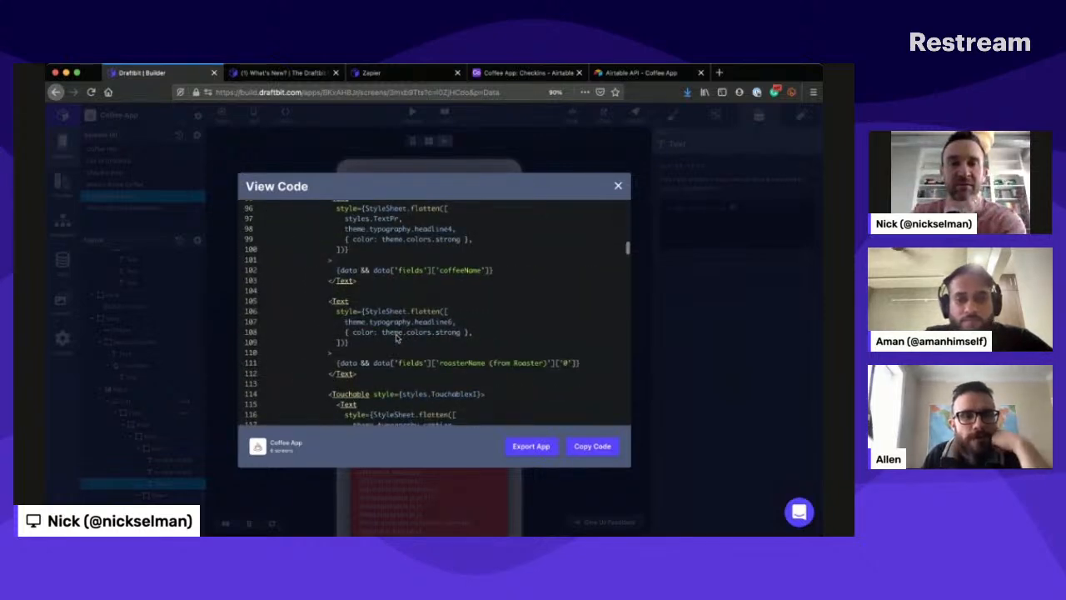
pyautogui.scroll(-18, 397, 336)
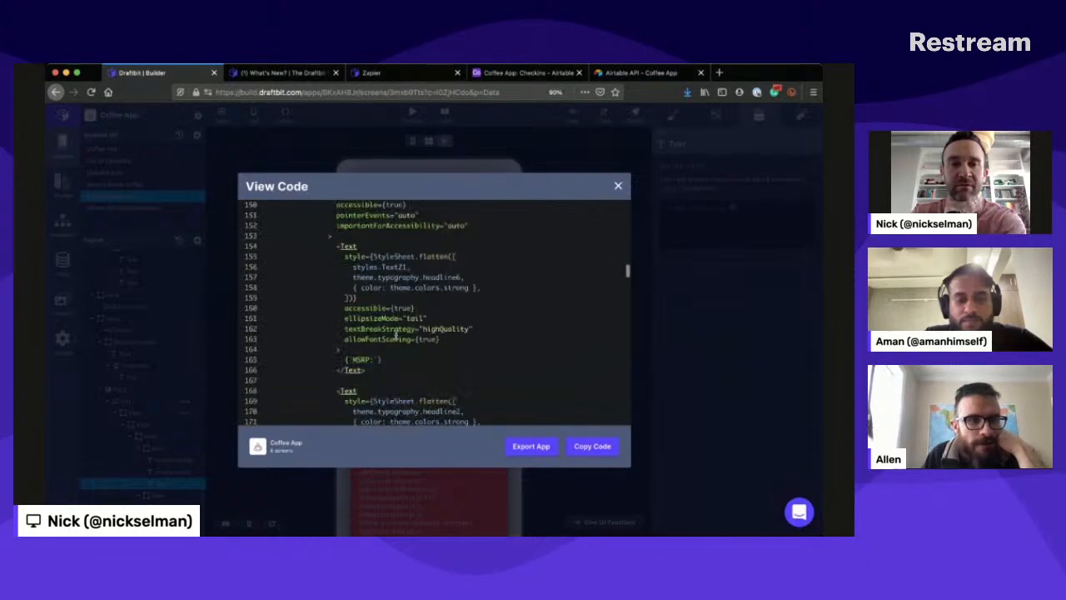
pyautogui.scroll(-8, 397, 337)
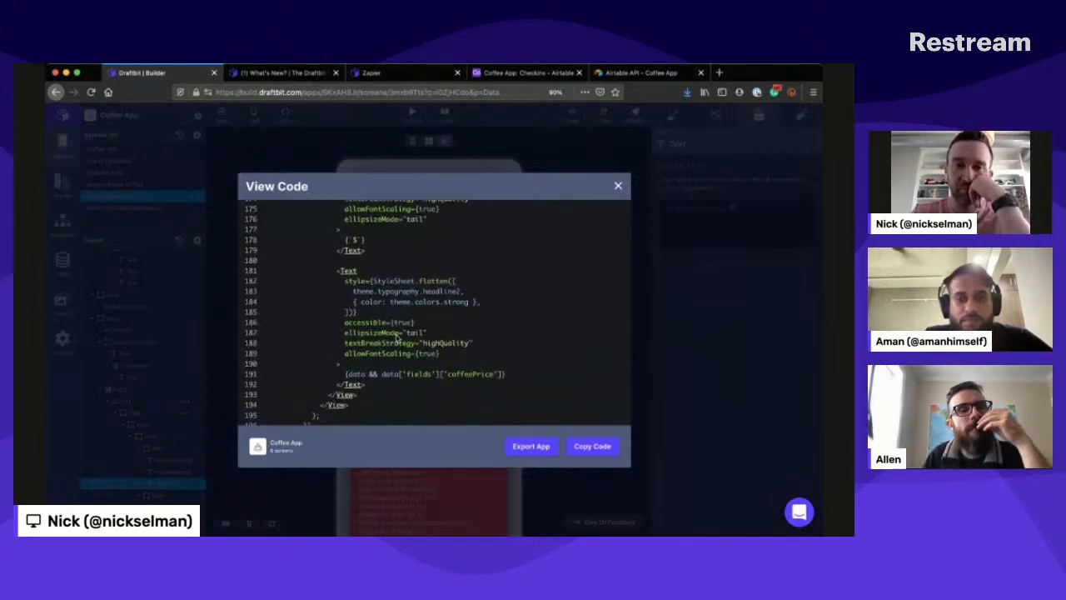
pyautogui.scroll(-4, 397, 336)
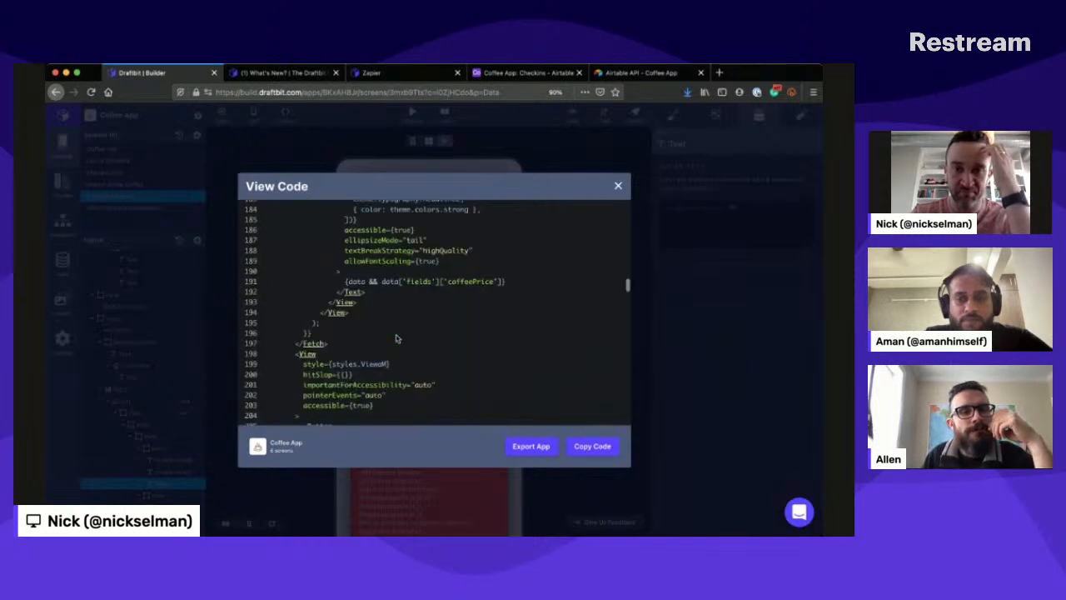
pyautogui.scroll(-20, 396, 337)
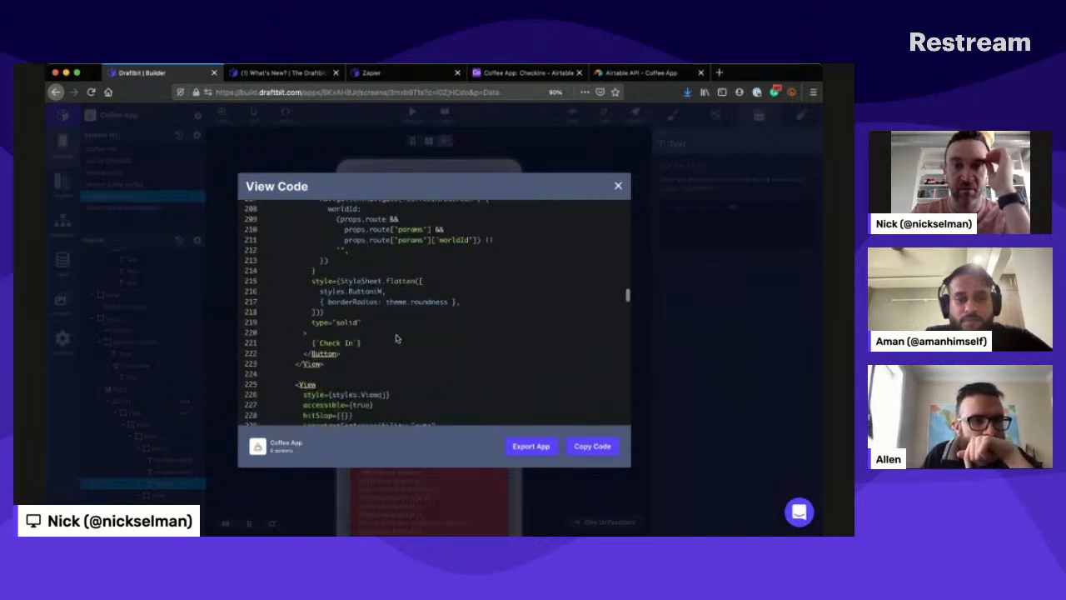
pyautogui.scroll(-18, 396, 336)
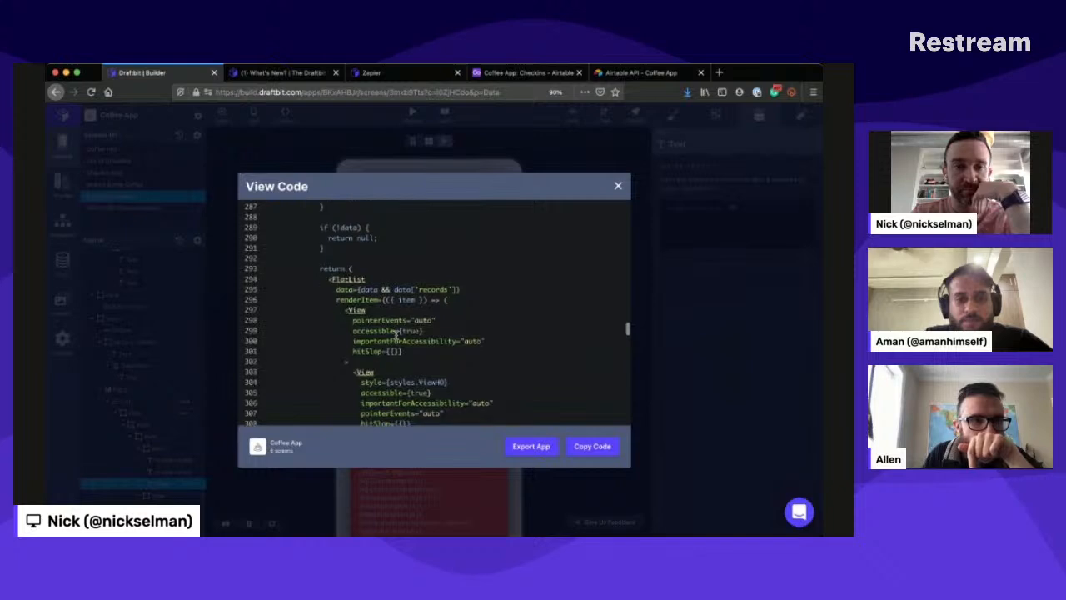
pyautogui.scroll(9, 397, 336)
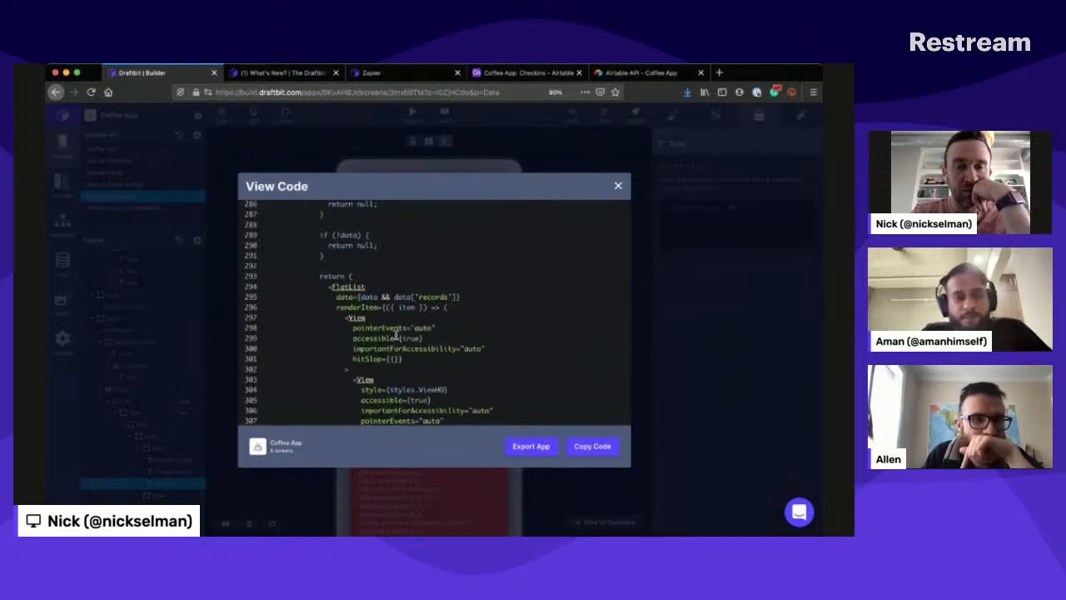
pyautogui.click(618, 185)
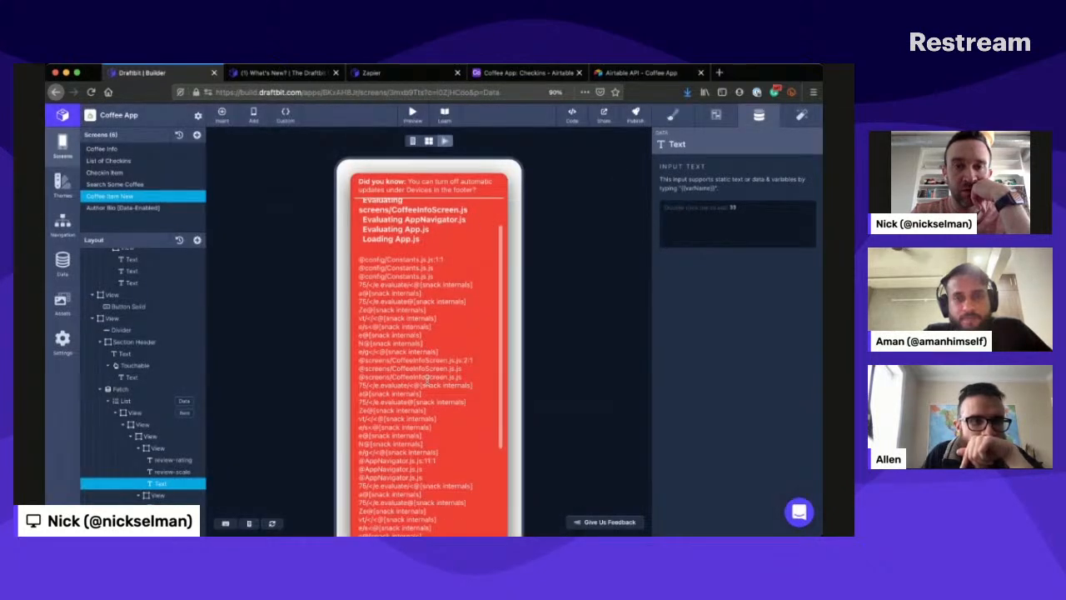
pyautogui.scroll(-3, 426, 382)
pyautogui.scroll(5, 428, 383)
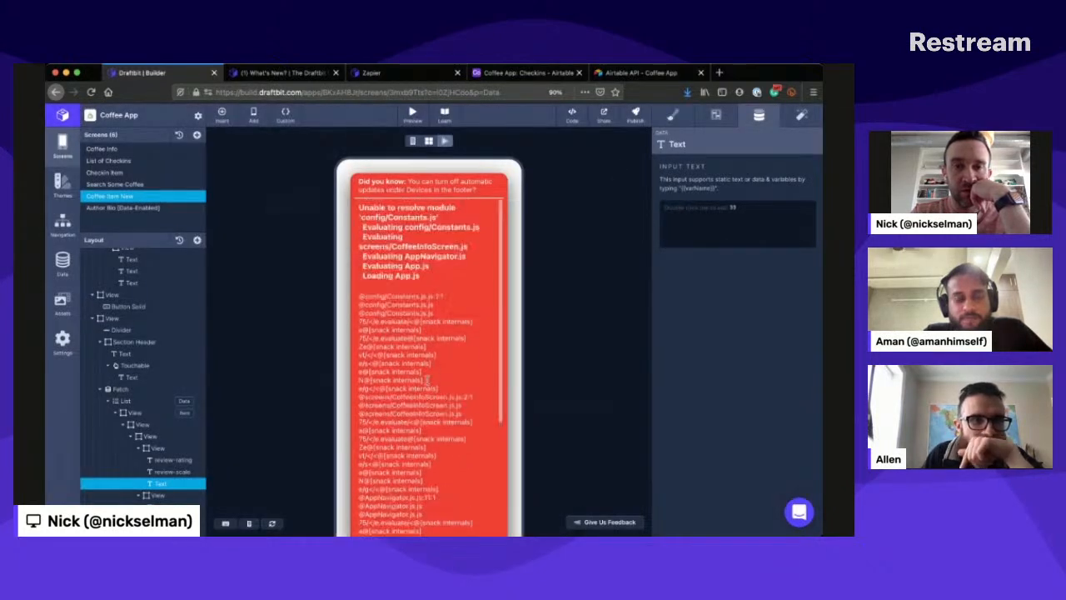
# - Delete the Author Bio [Data-Enabled] screen from the Coffee App
pyautogui.click(199, 206)
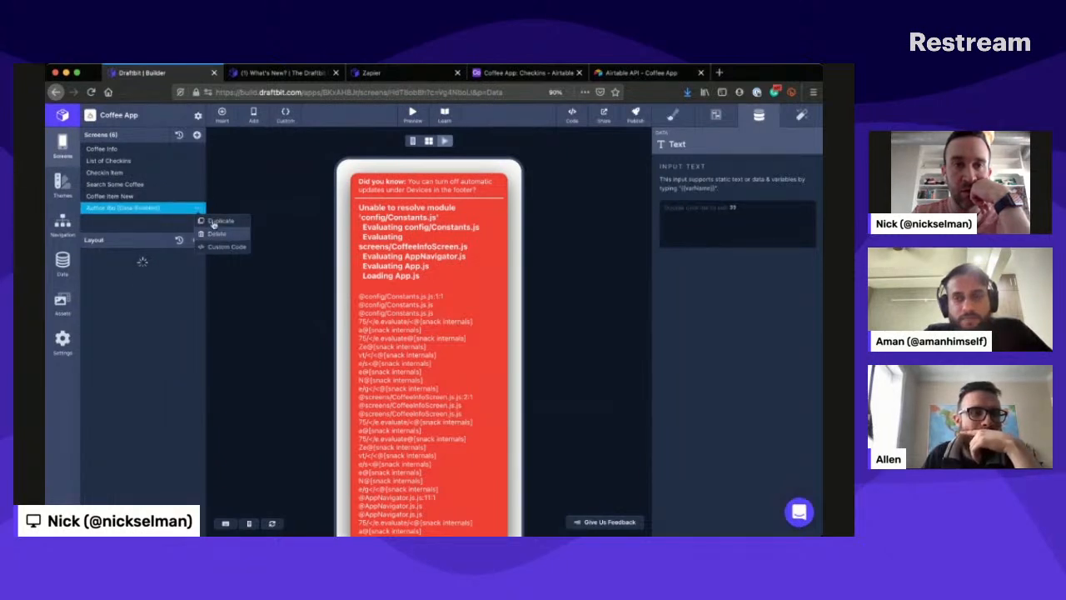
pyautogui.click(215, 233)
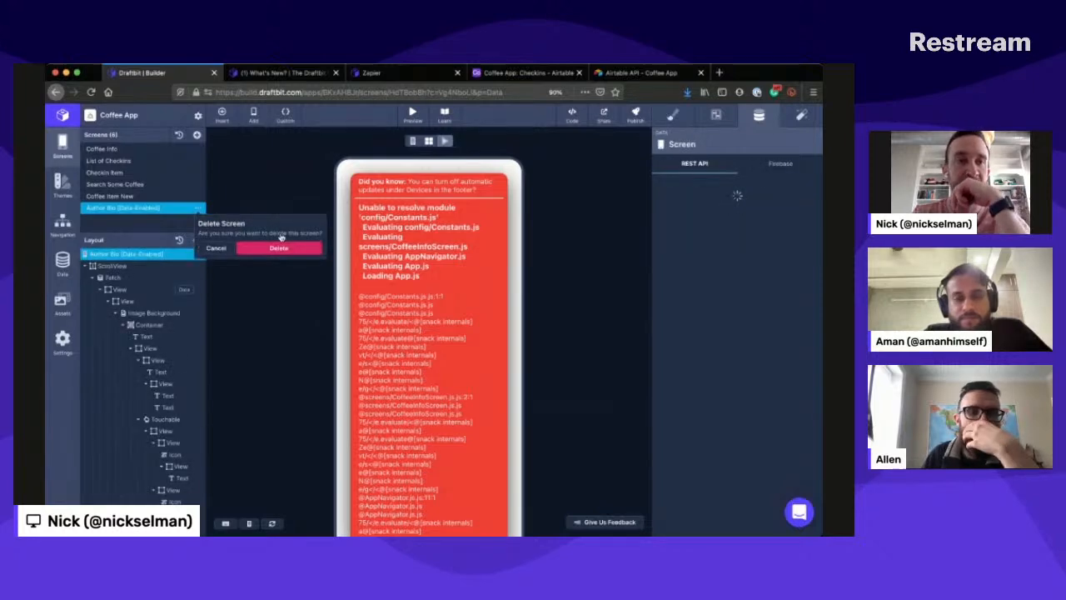
pyautogui.click(278, 247)
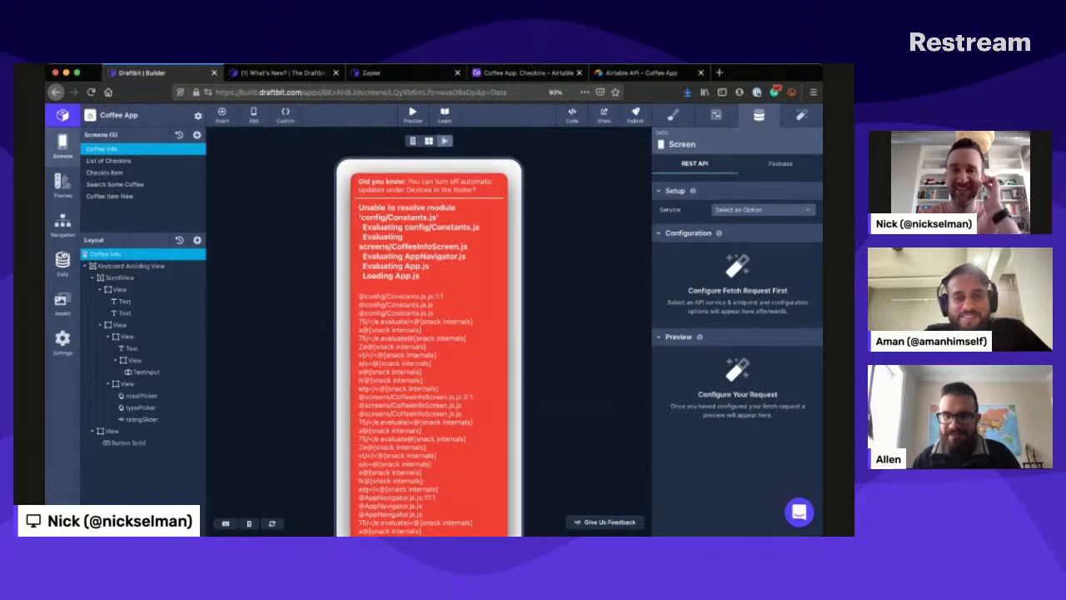
pyautogui.press('super+Tab')
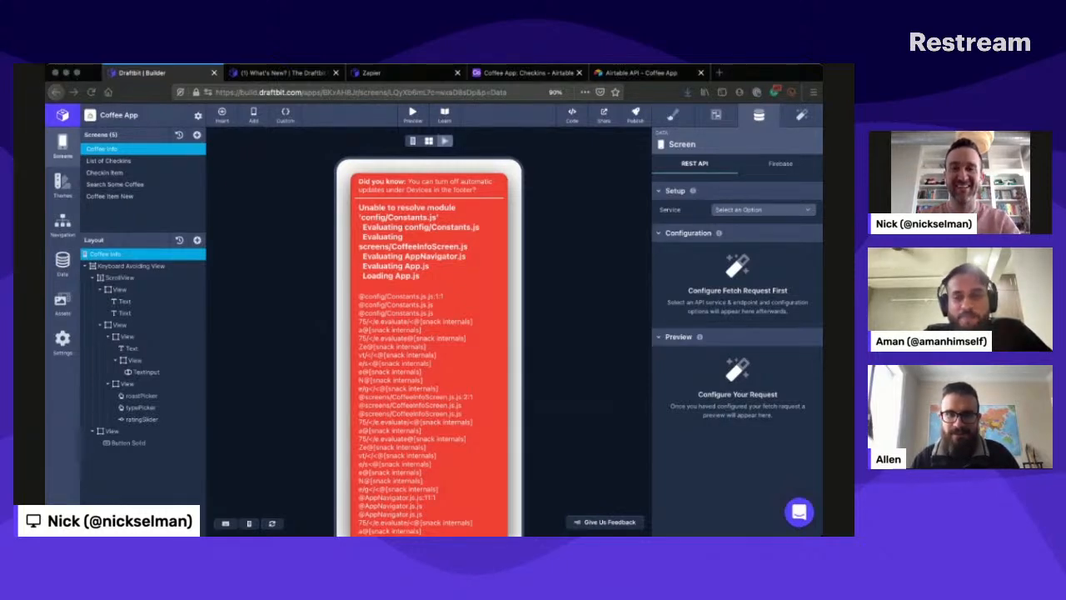
pyautogui.press('super+Tab')
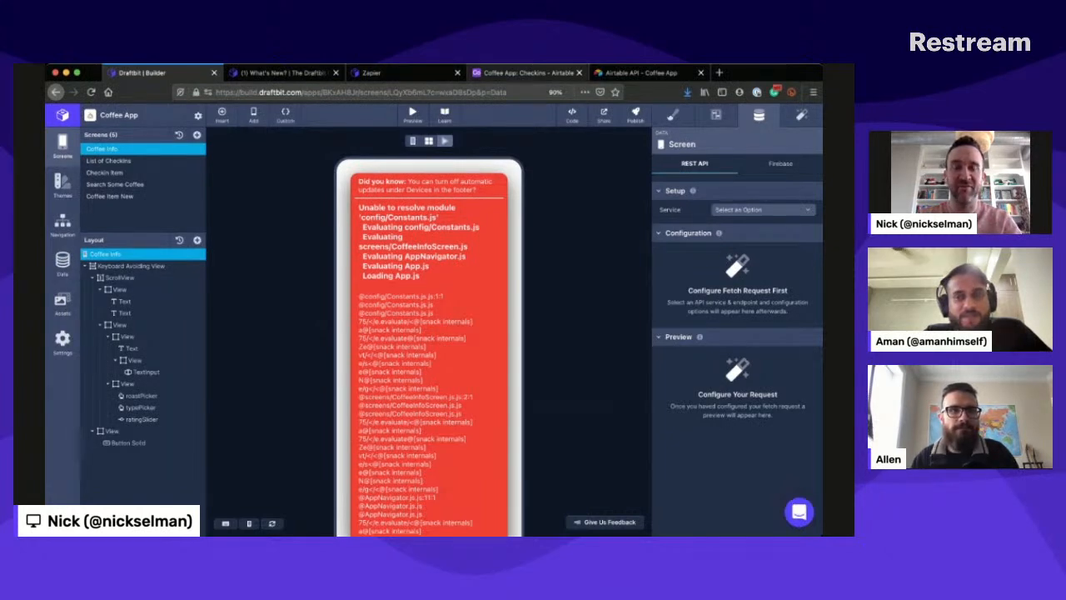
pyautogui.press('super+Tab')
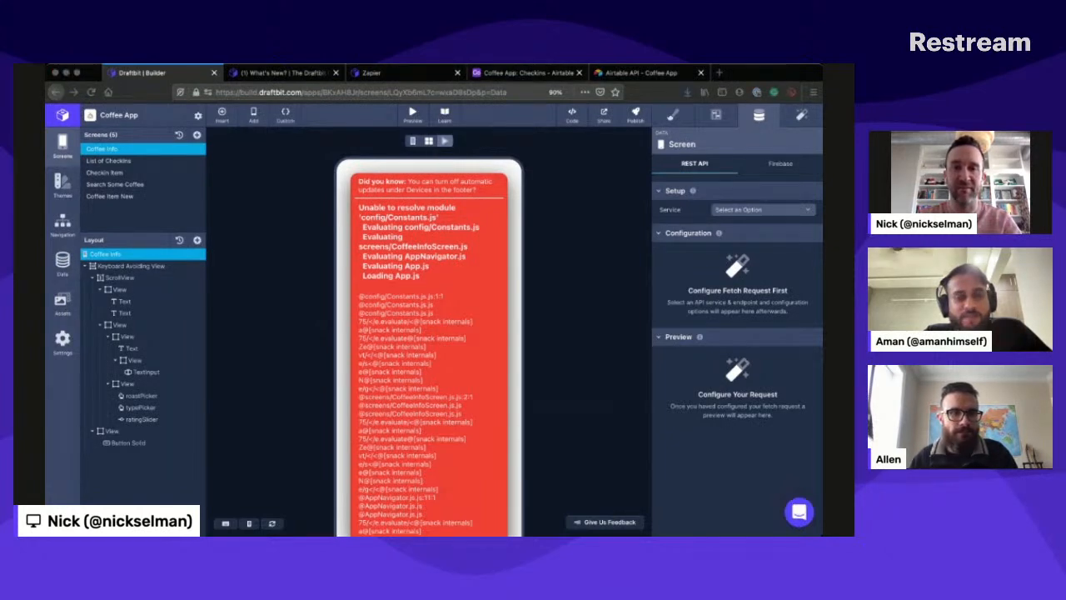
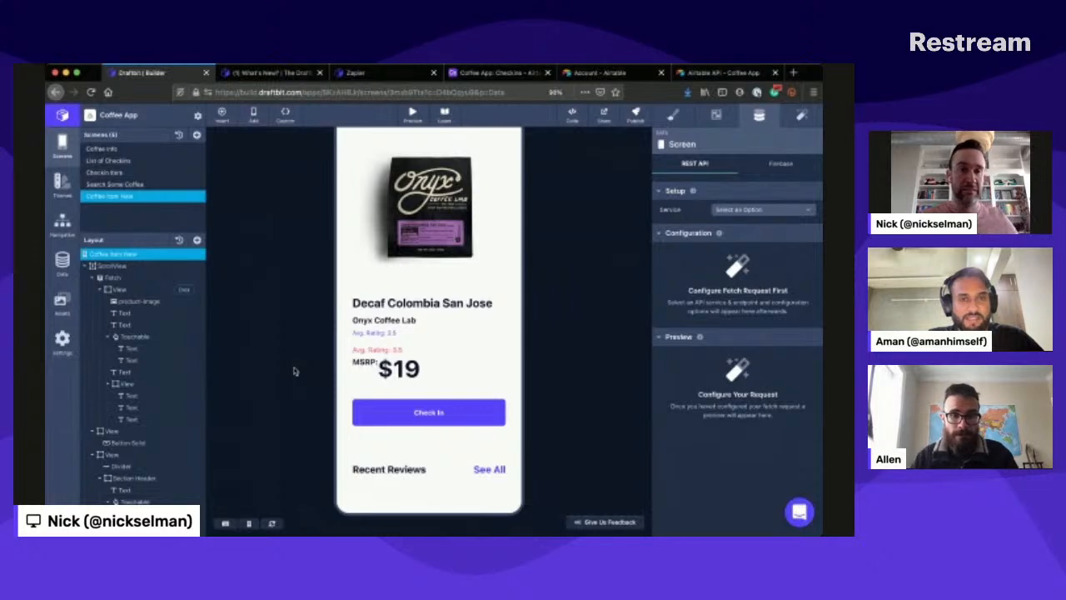
pyautogui.scroll(-1, 366, 408)
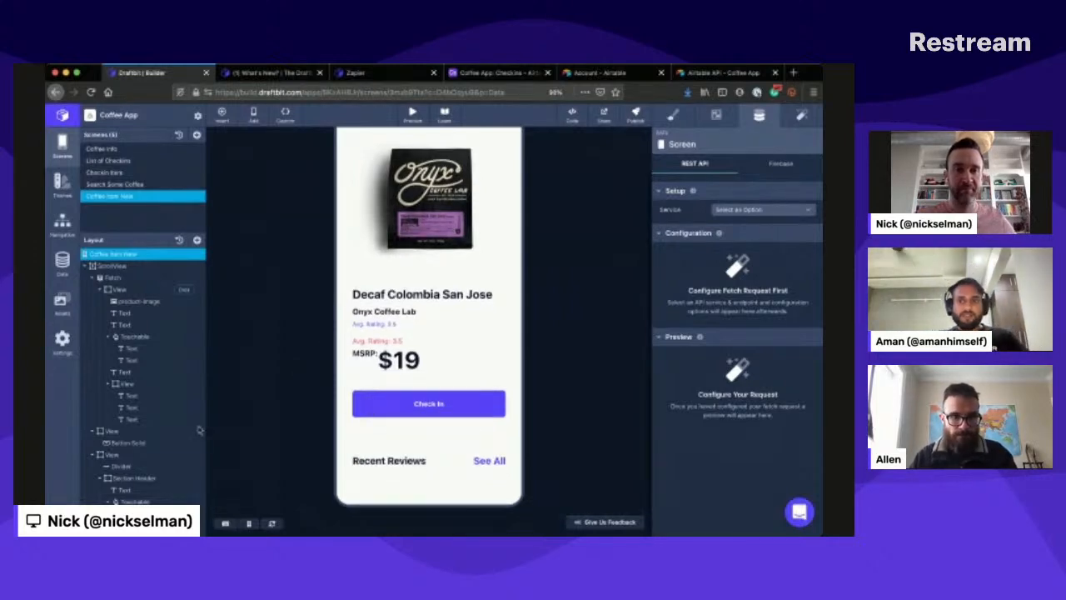
pyautogui.scroll(-5, 200, 430)
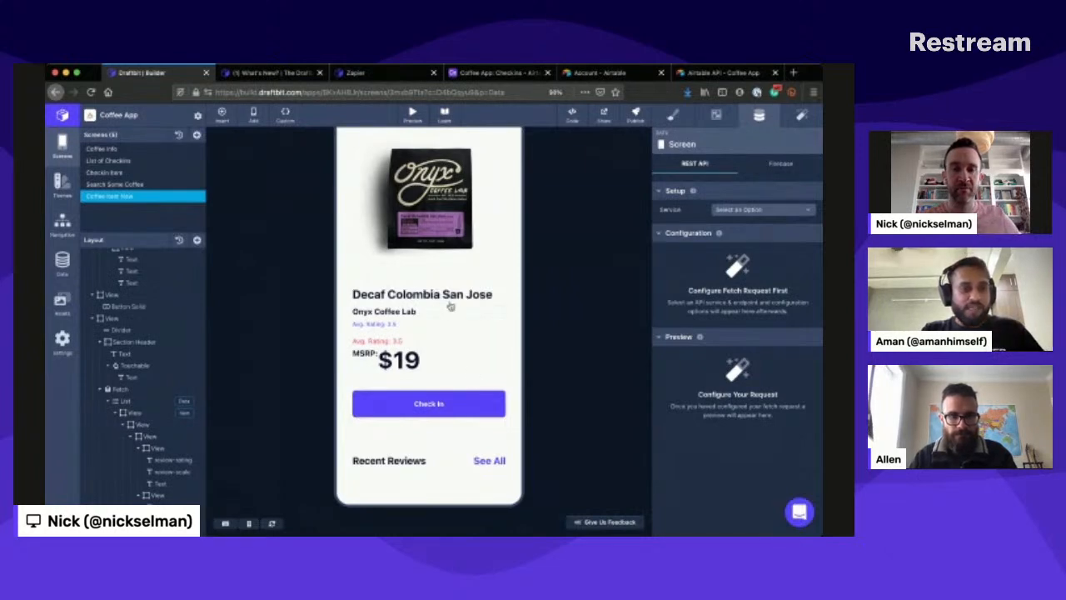
pyautogui.scroll(3, 450, 306)
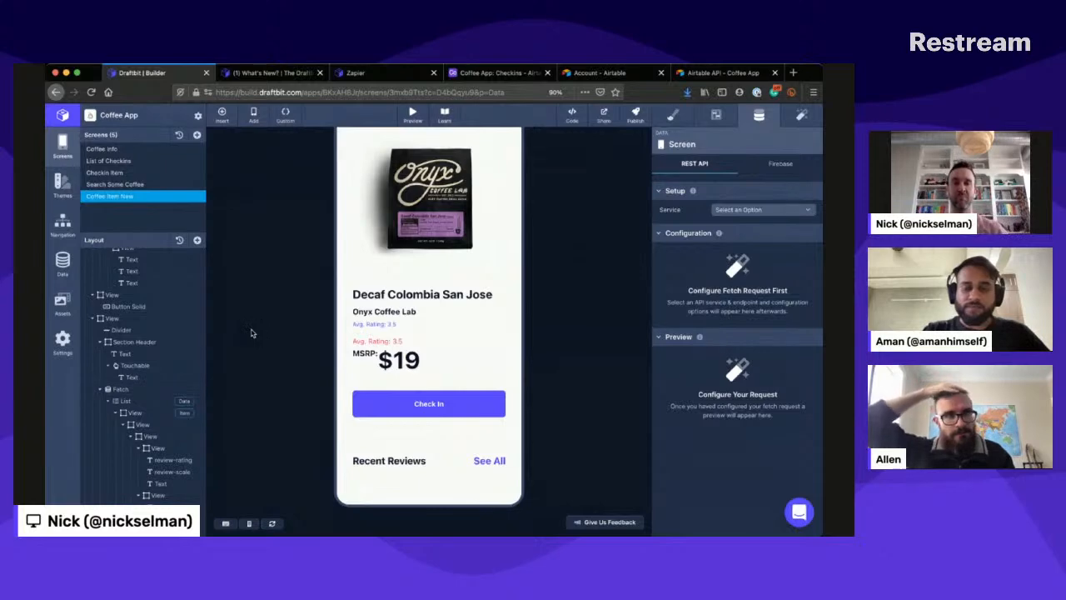
pyautogui.scroll(2, 253, 333)
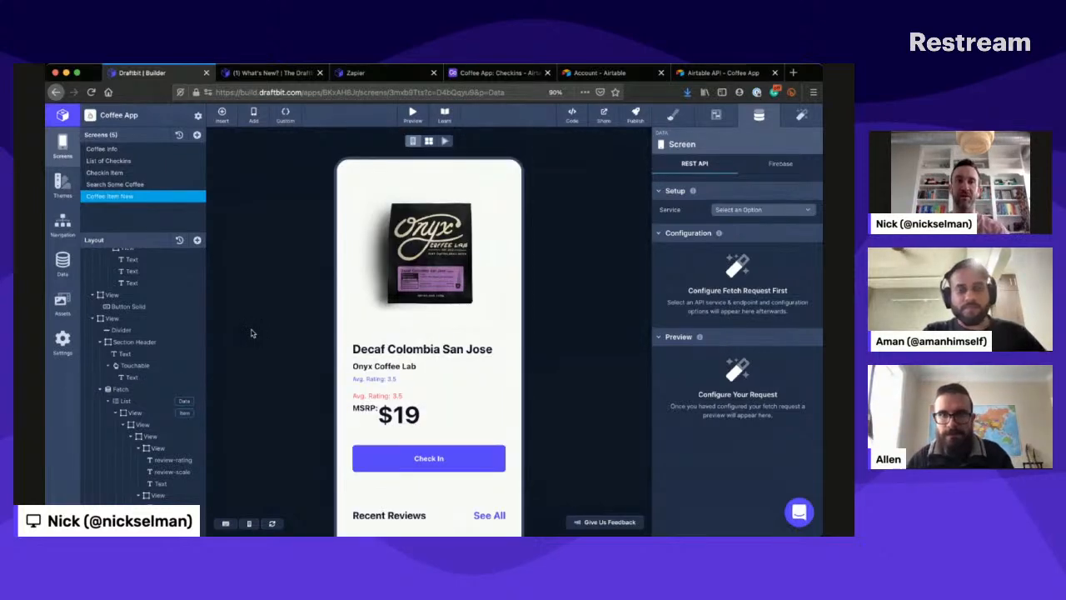
pyautogui.press('super+Tab')
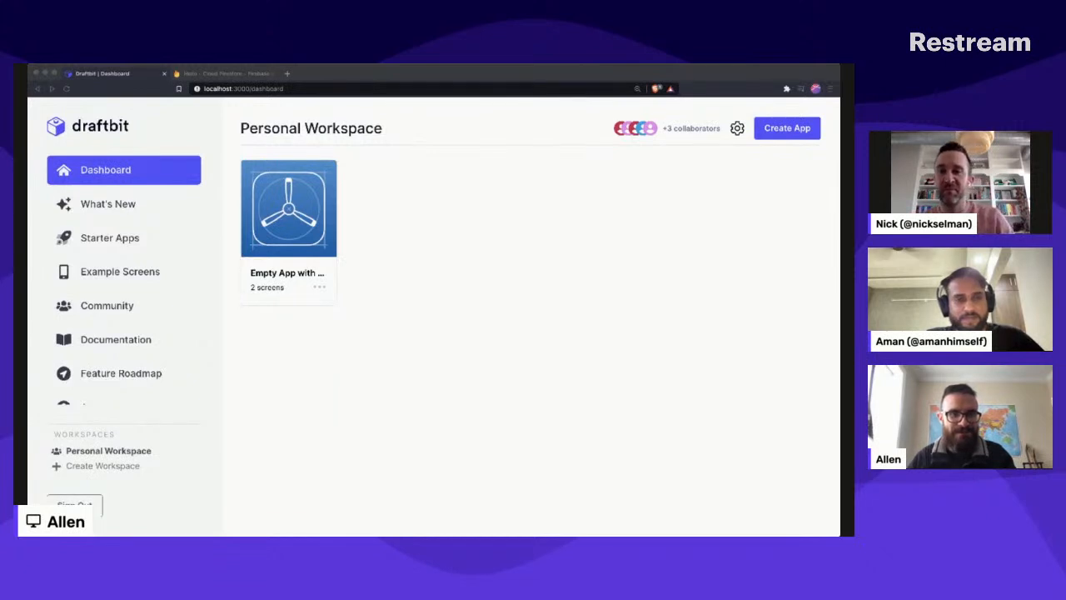
# - Create a blank app named Firebase Demo in the Personal Workspace and start building it
pyautogui.click(372, 384)
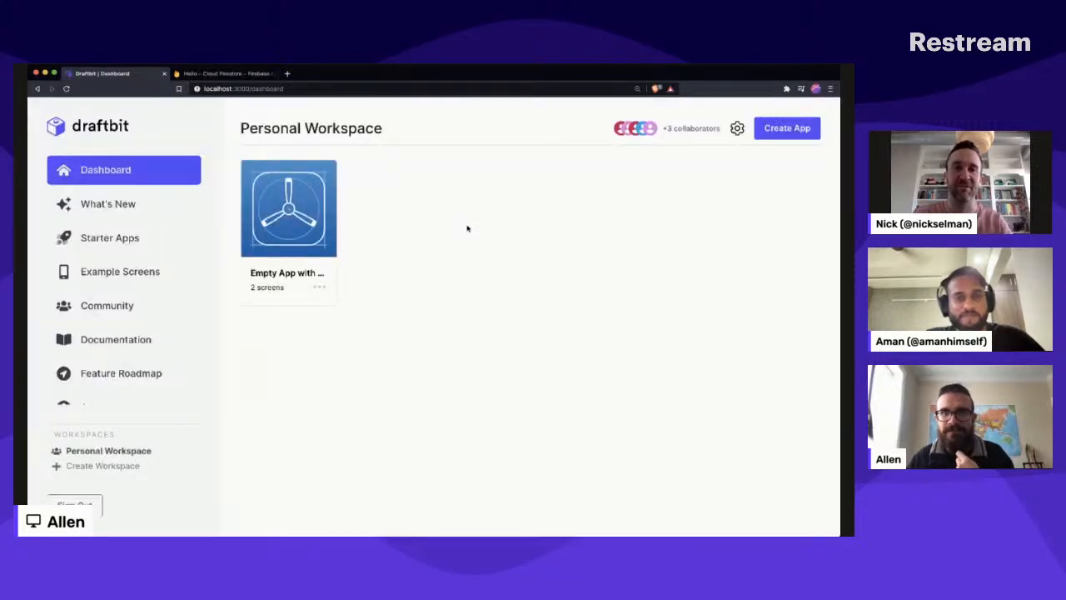
pyautogui.click(787, 127)
pyautogui.write('Fire')
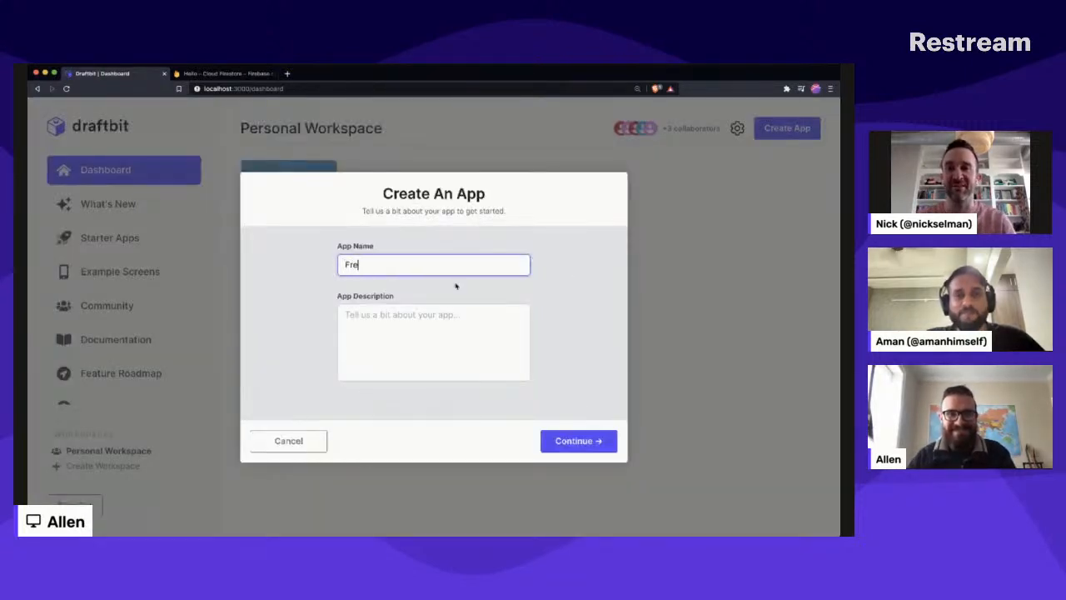
pyautogui.write('base Dem')
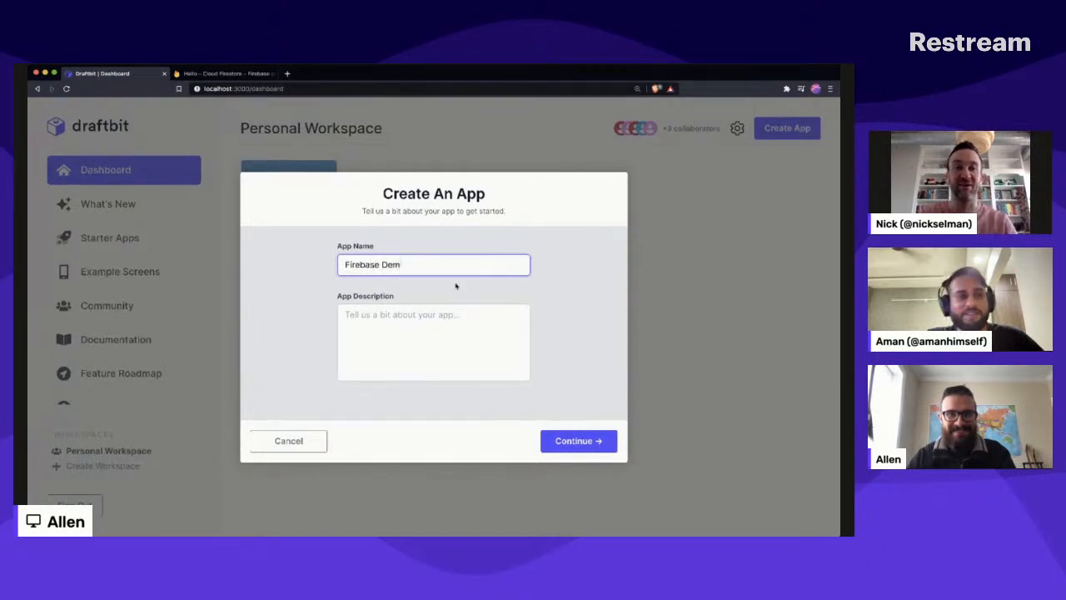
pyautogui.write('o')
pyautogui.click(578, 441)
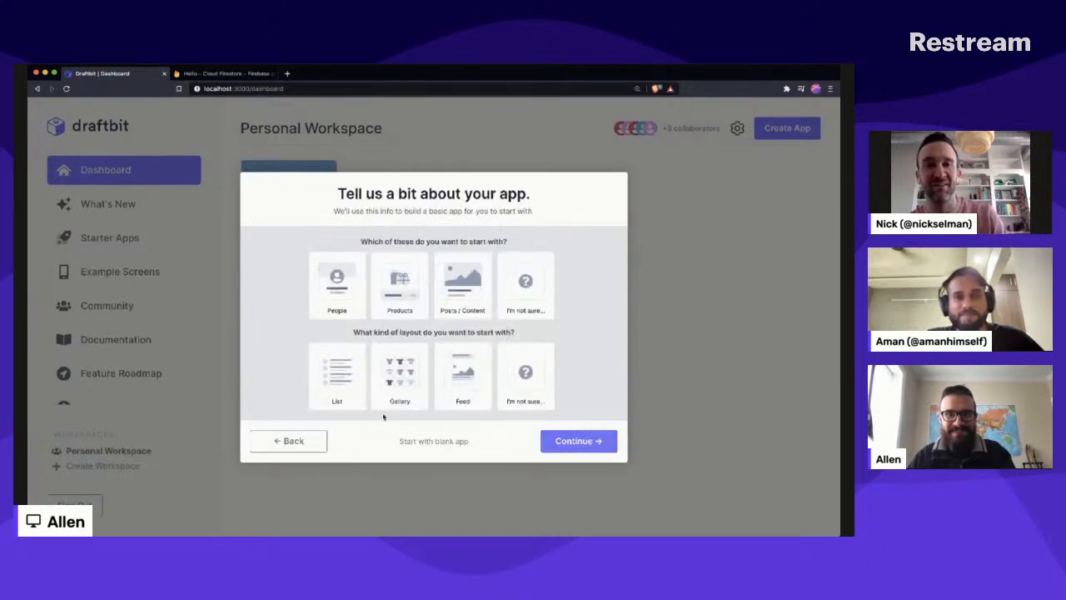
pyautogui.click(405, 440)
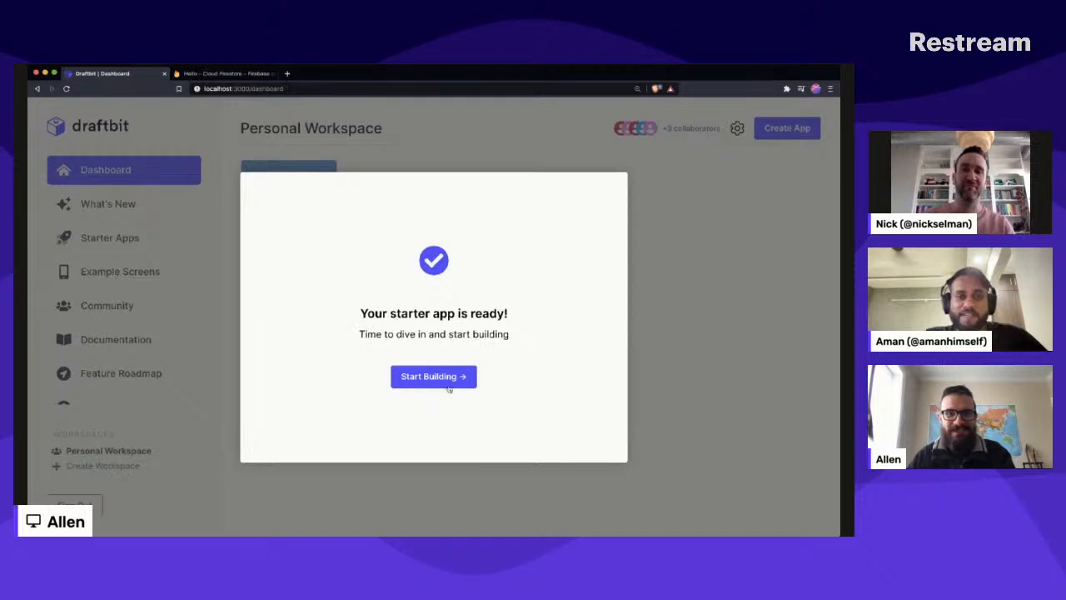
pyautogui.click(433, 376)
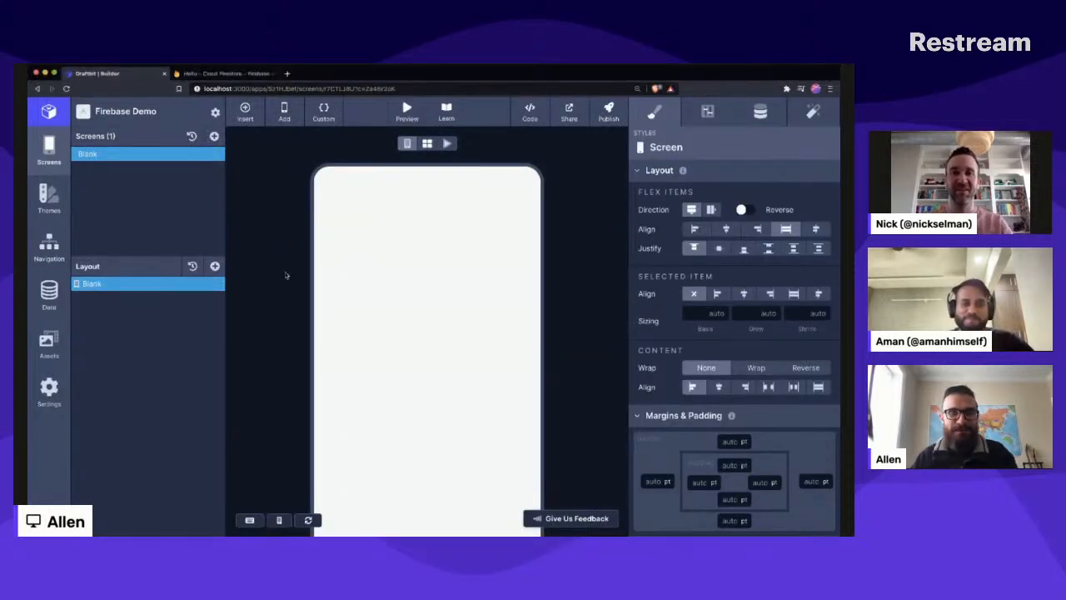
# - Add Firebase as a data service and replace the placeholder config snippet with the project's own config, including its API key
pyautogui.click(55, 300)
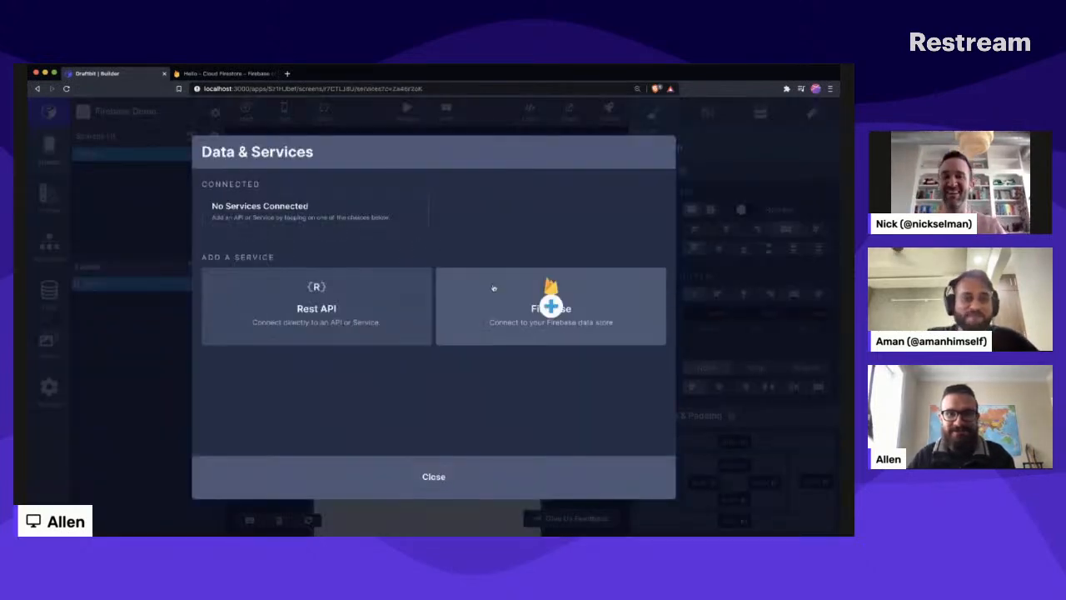
pyautogui.click(495, 288)
pyautogui.hotkey('ctrl', 'a')
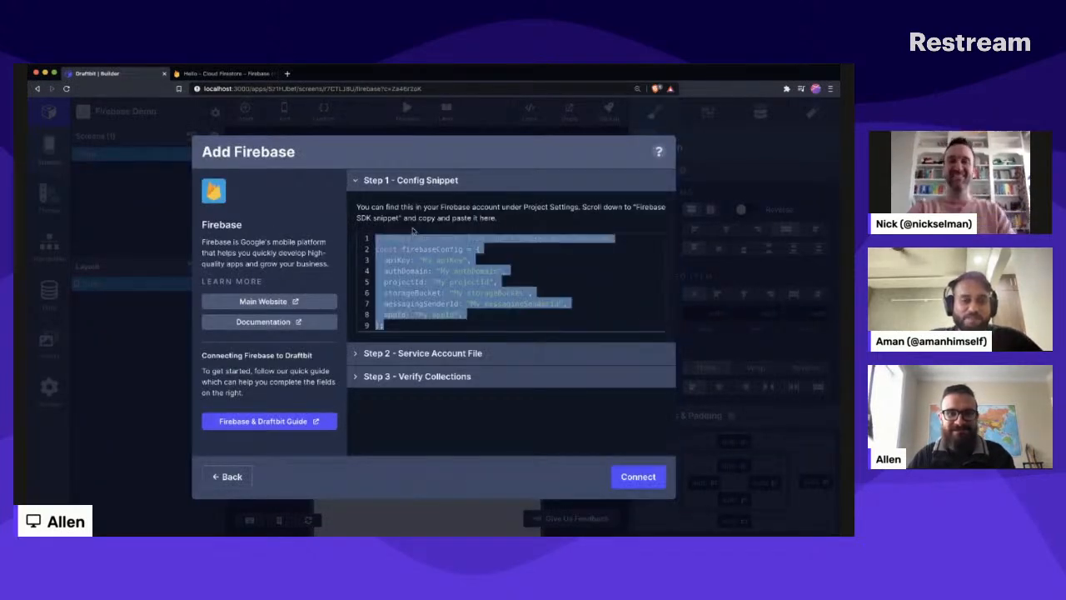
pyautogui.hotkey('ctrl', 'v')
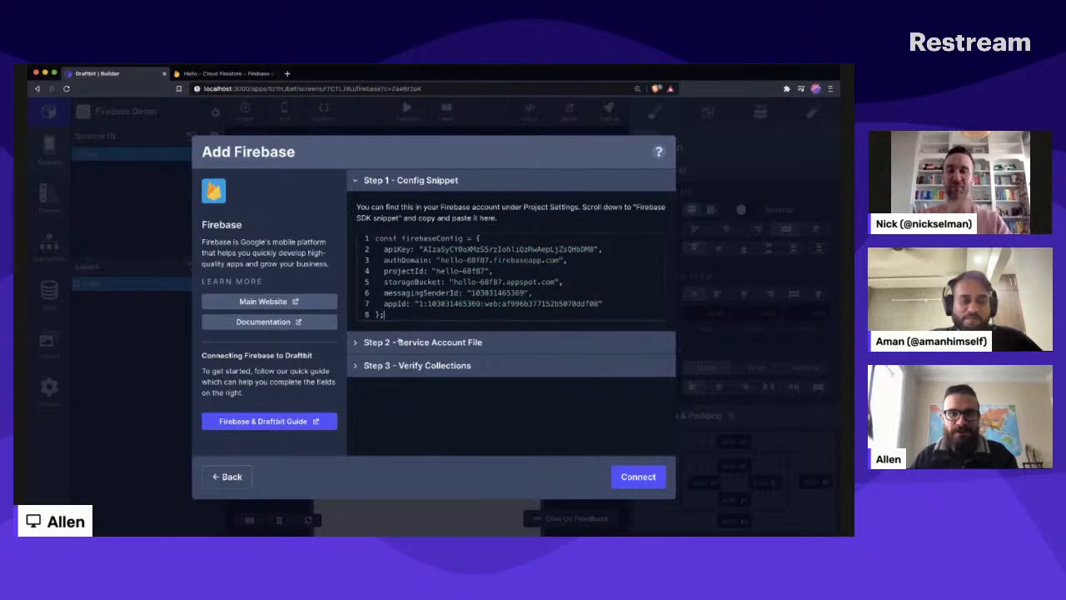
pyautogui.click(403, 341)
pyautogui.click(407, 181)
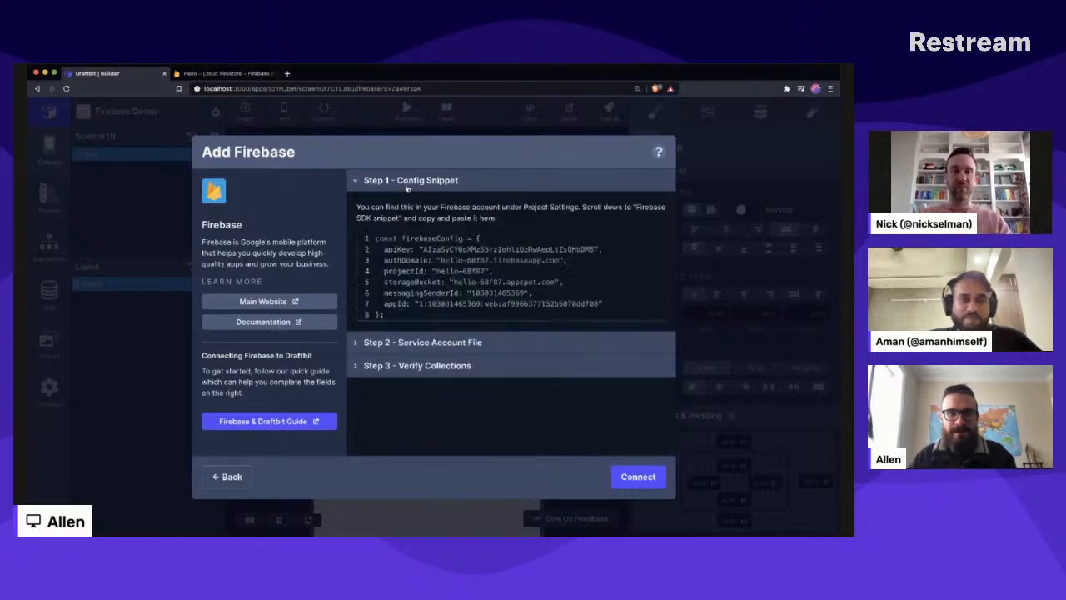
# - Supply the Firebase service account file and connect the service
pyautogui.click(409, 349)
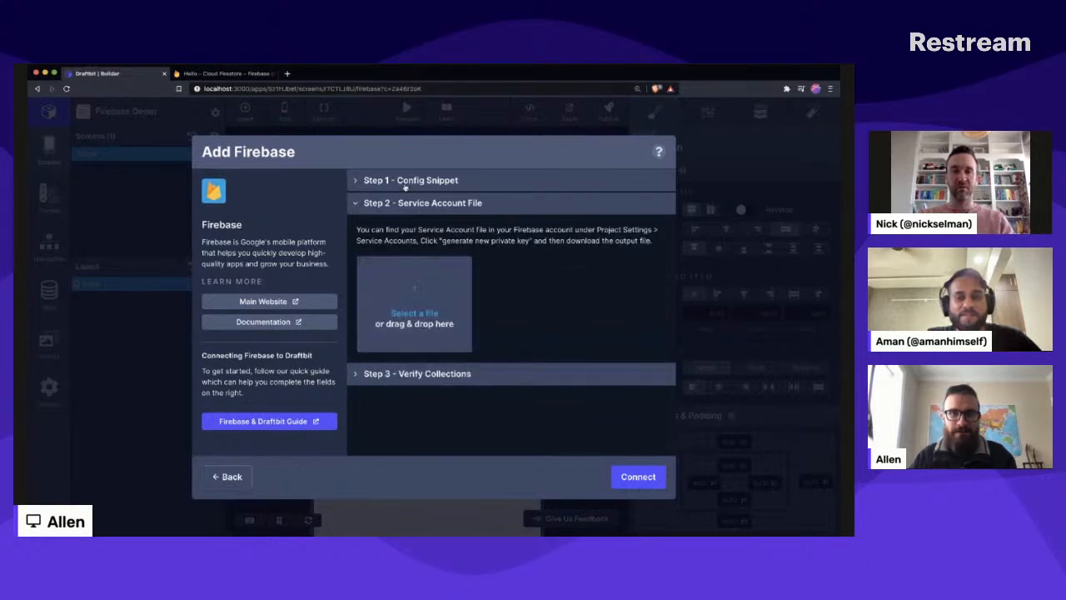
pyautogui.click(415, 312)
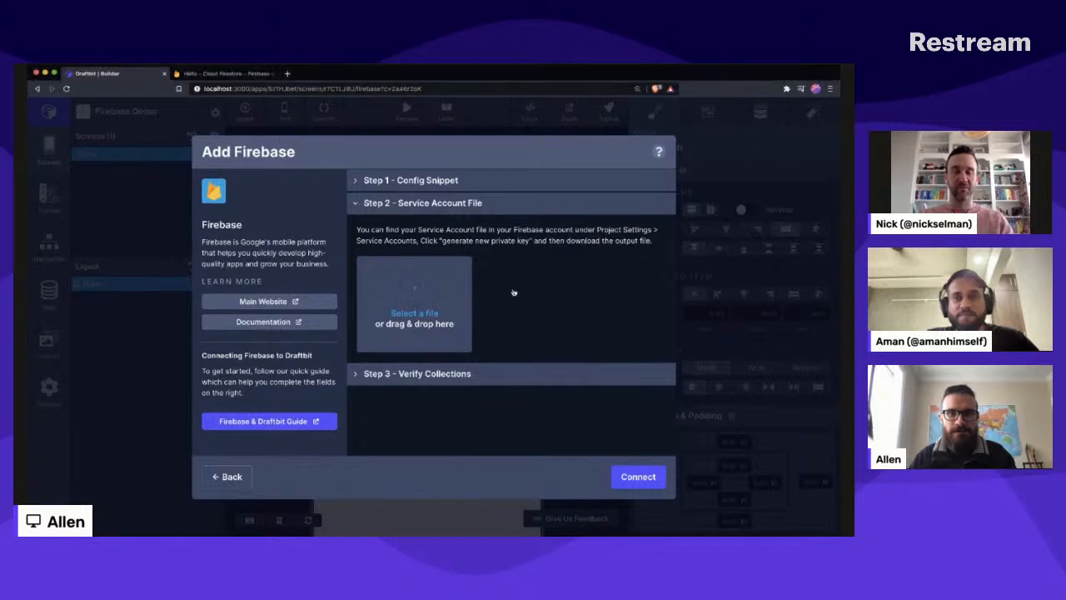
pyautogui.click(638, 476)
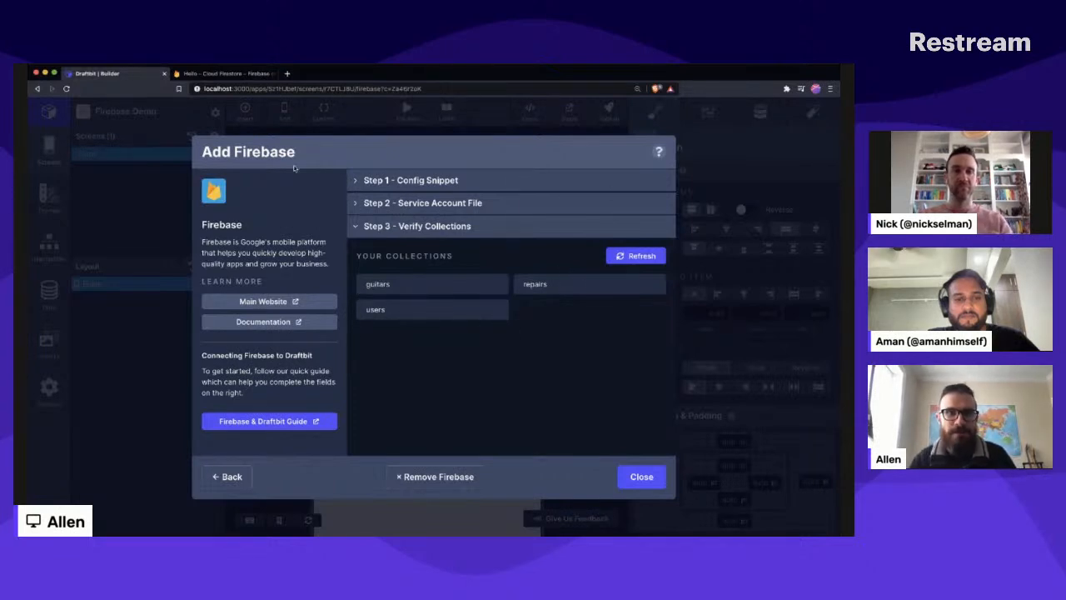
# - Compare the verified collections with those in the Cloud Firestore console, and close the Firebase setup
pyautogui.click(229, 74)
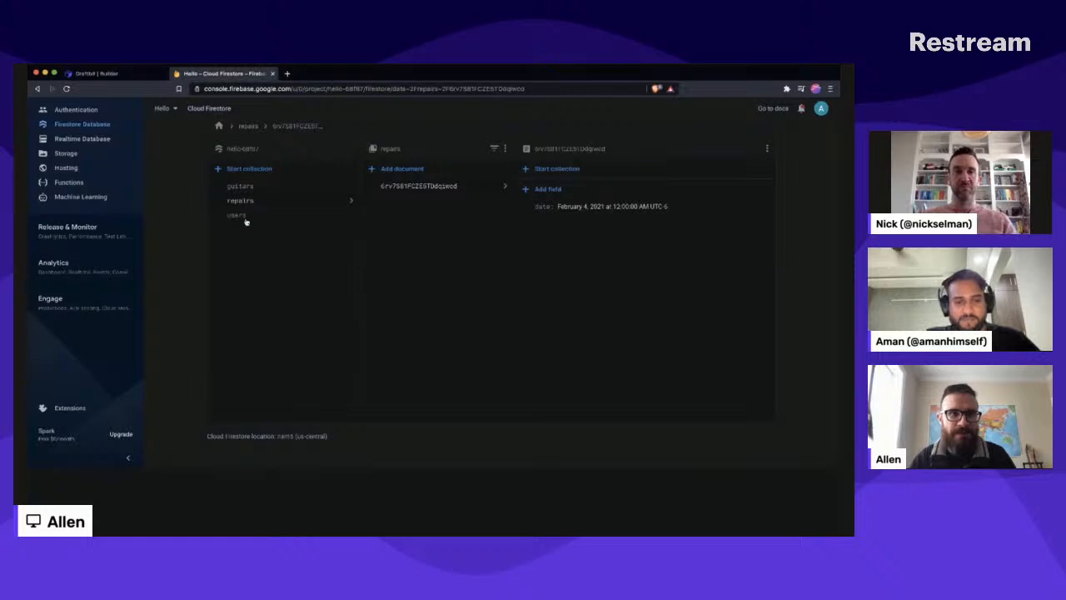
pyautogui.click(117, 74)
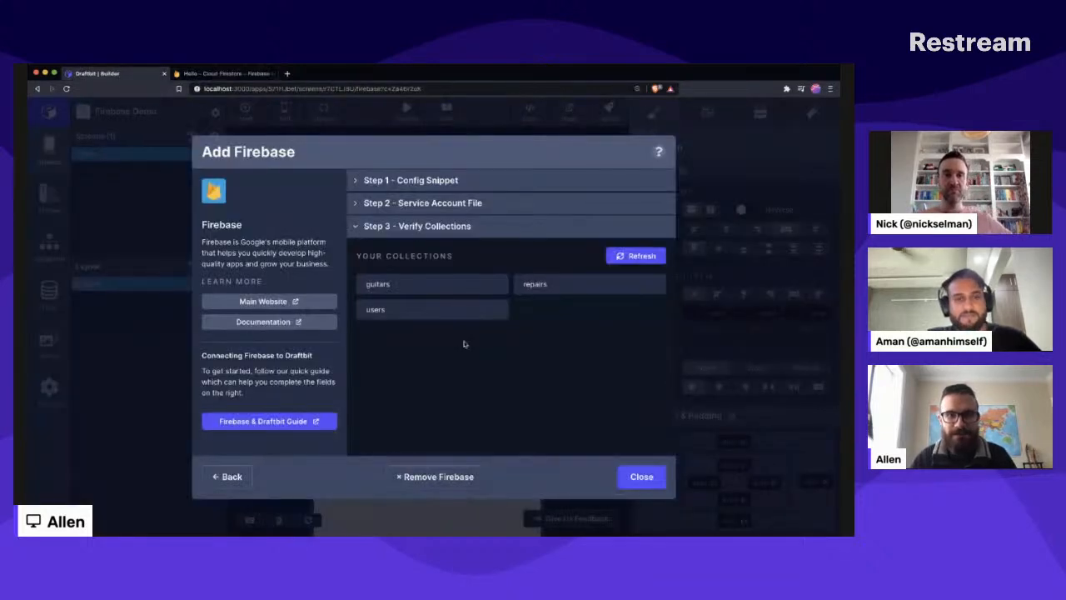
pyautogui.click(648, 476)
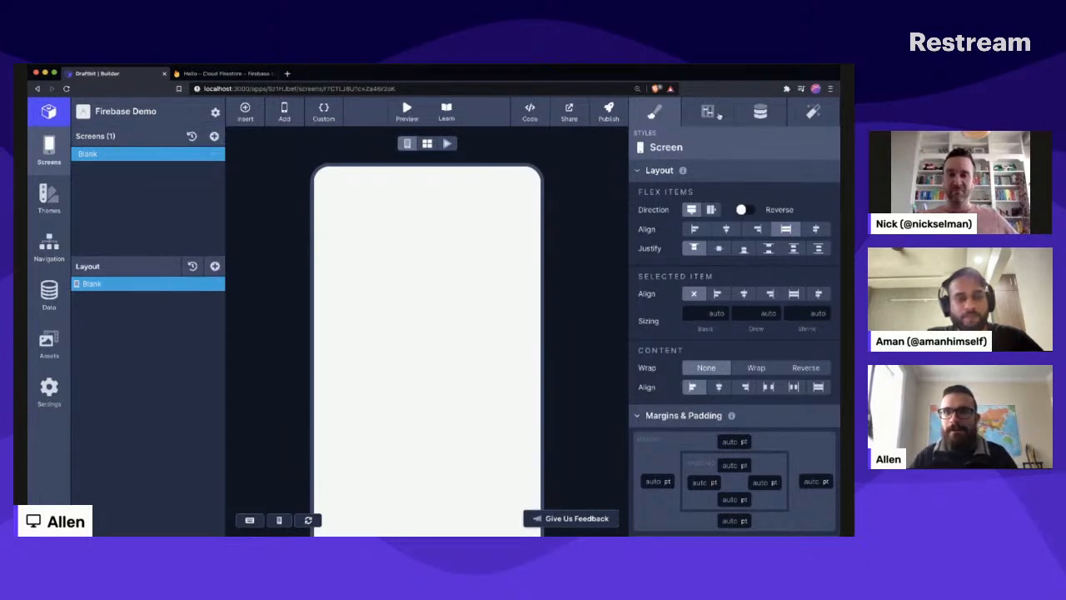
# - Rename the Blank screen as Guitar
pyautogui.click(709, 115)
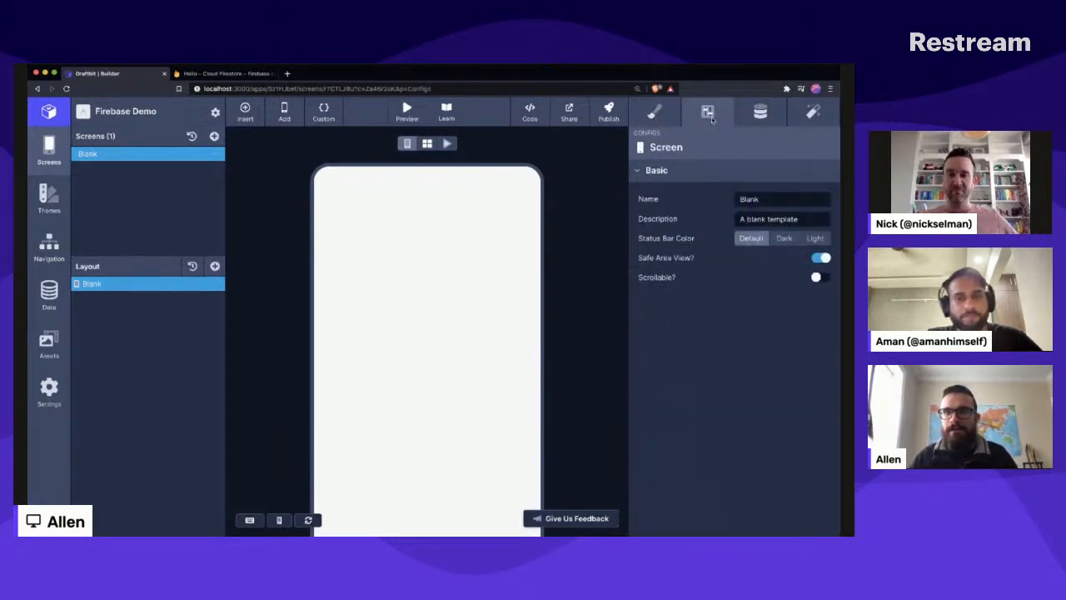
pyautogui.doubleClick(778, 199)
pyautogui.press('BackSpace')
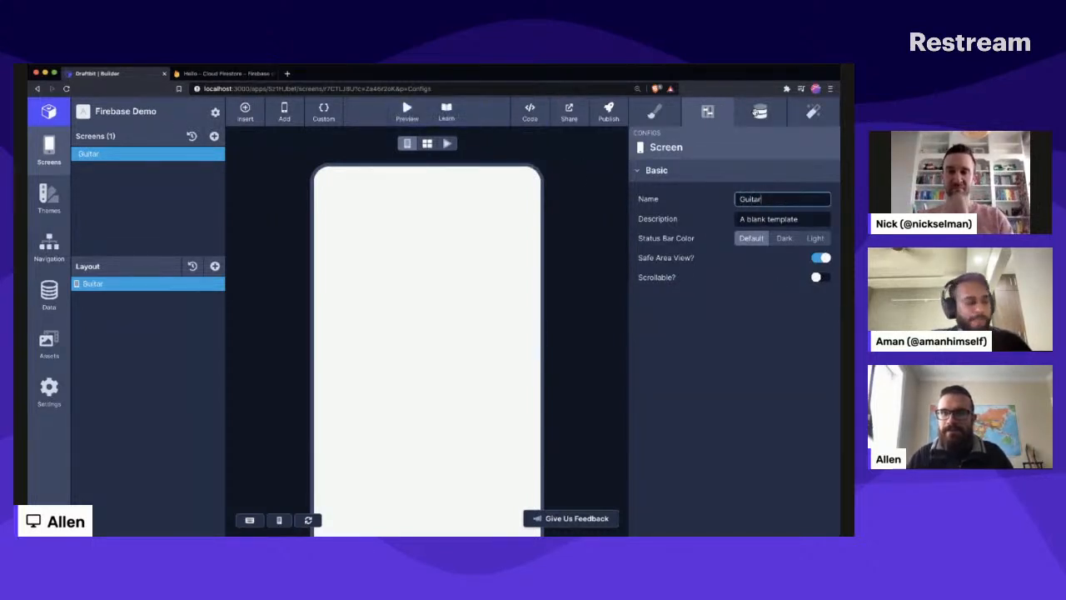
# - Set the Guitar screen's data source to a Firebase document from the guitars collection
pyautogui.click(757, 111)
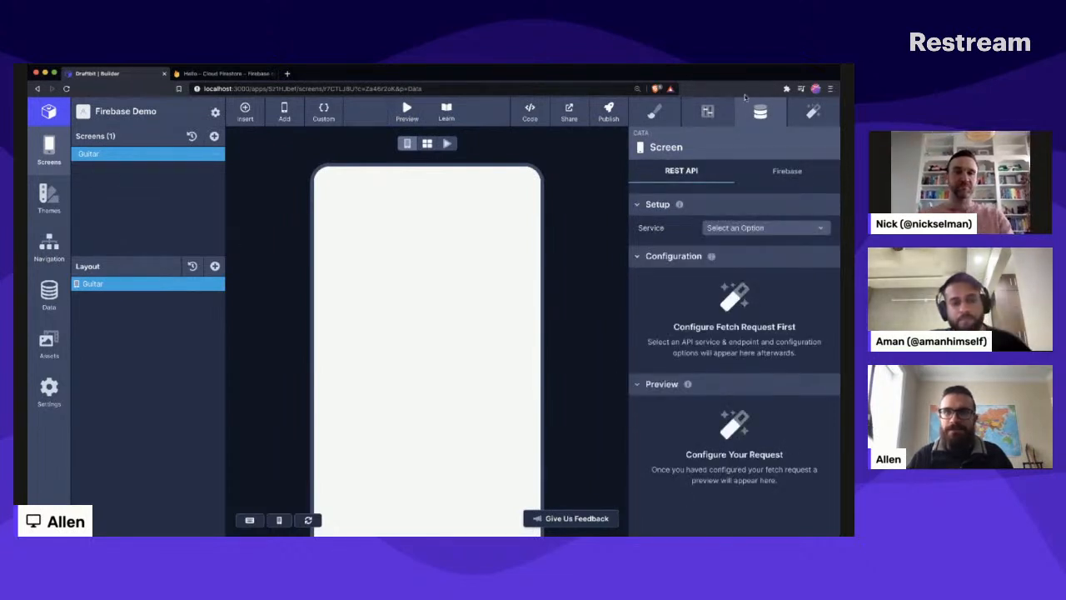
pyautogui.click(782, 178)
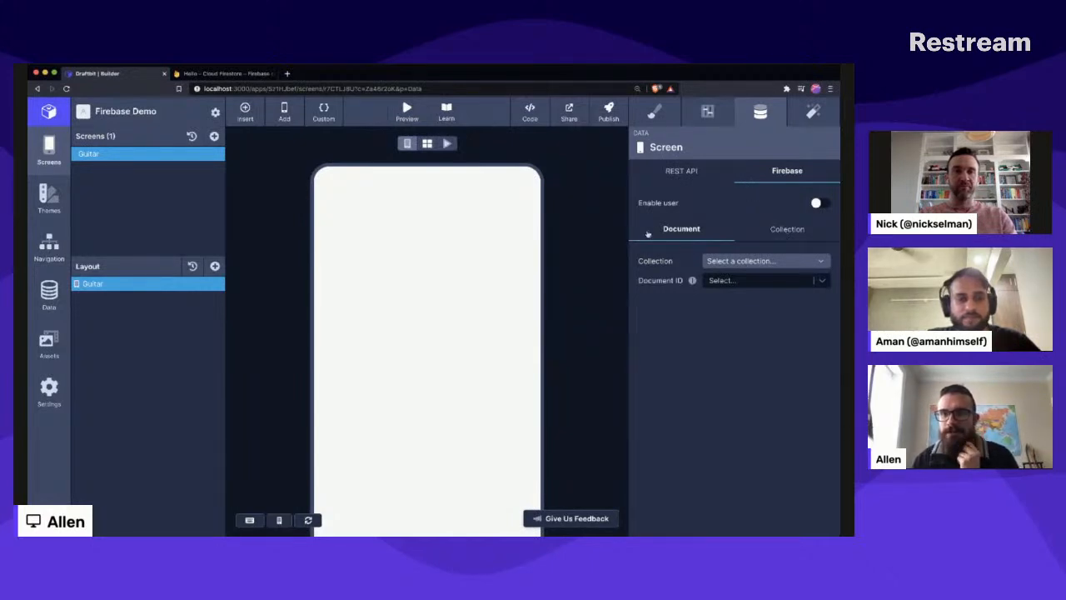
pyautogui.click(789, 233)
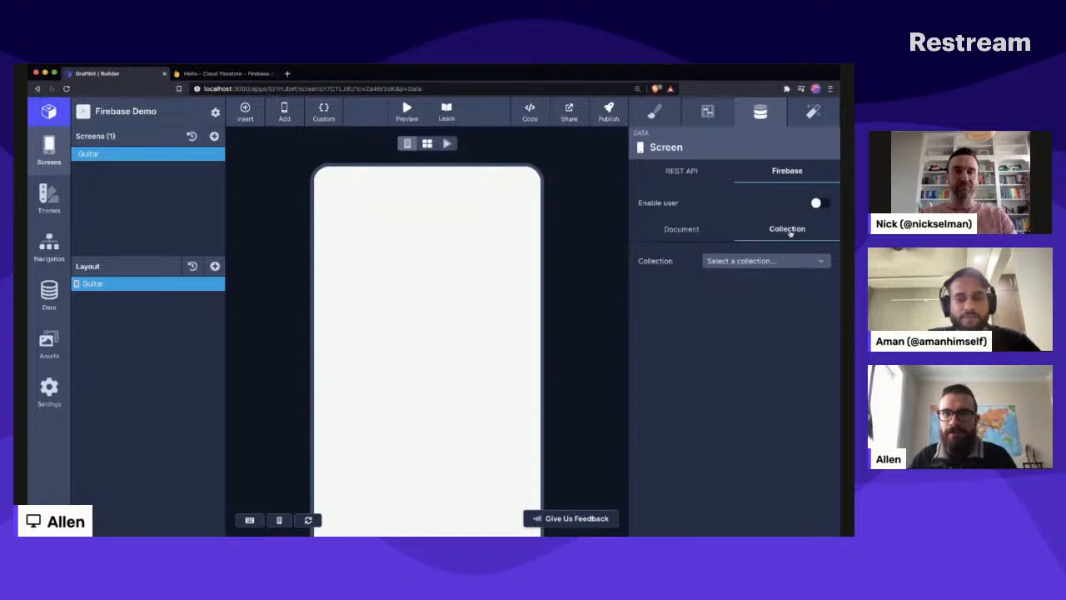
pyautogui.click(672, 231)
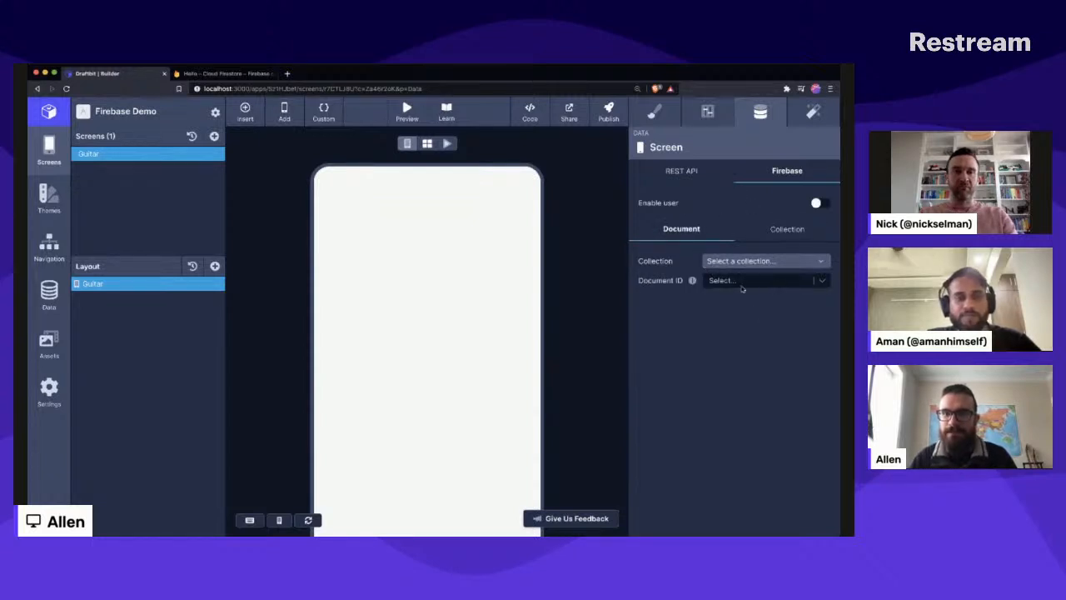
pyautogui.click(774, 235)
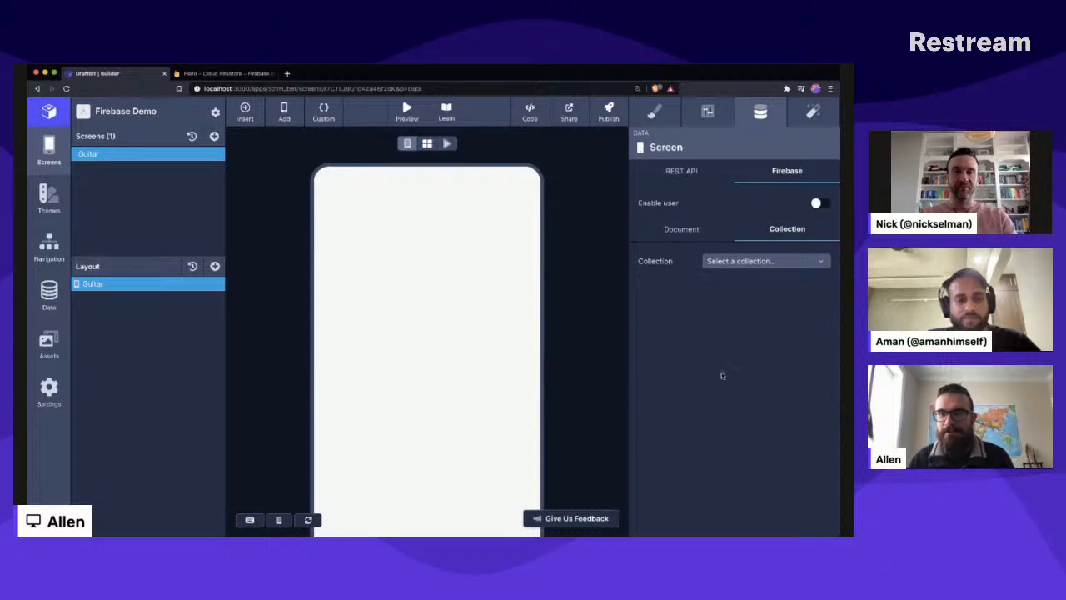
pyautogui.click(690, 231)
pyautogui.click(754, 261)
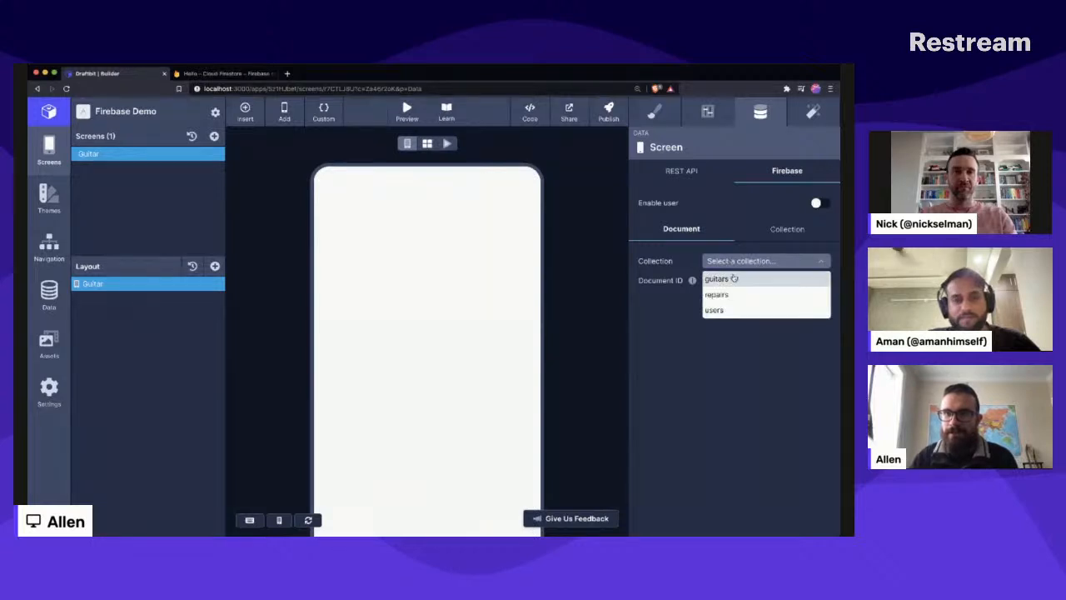
pyautogui.click(734, 279)
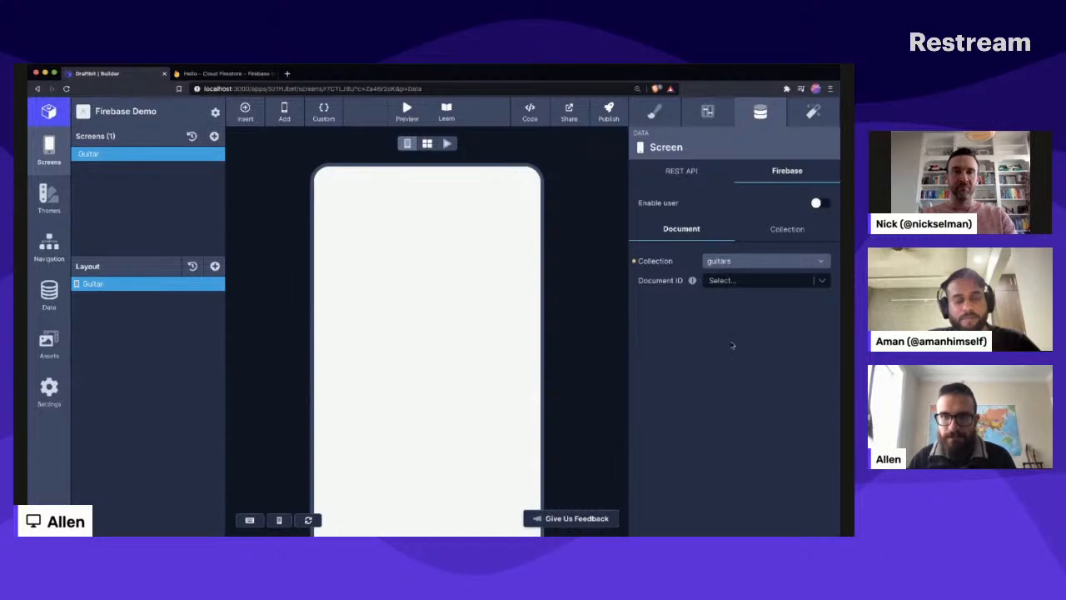
# - Set the screen's Firebase document ID to the static value c40
pyautogui.click(750, 281)
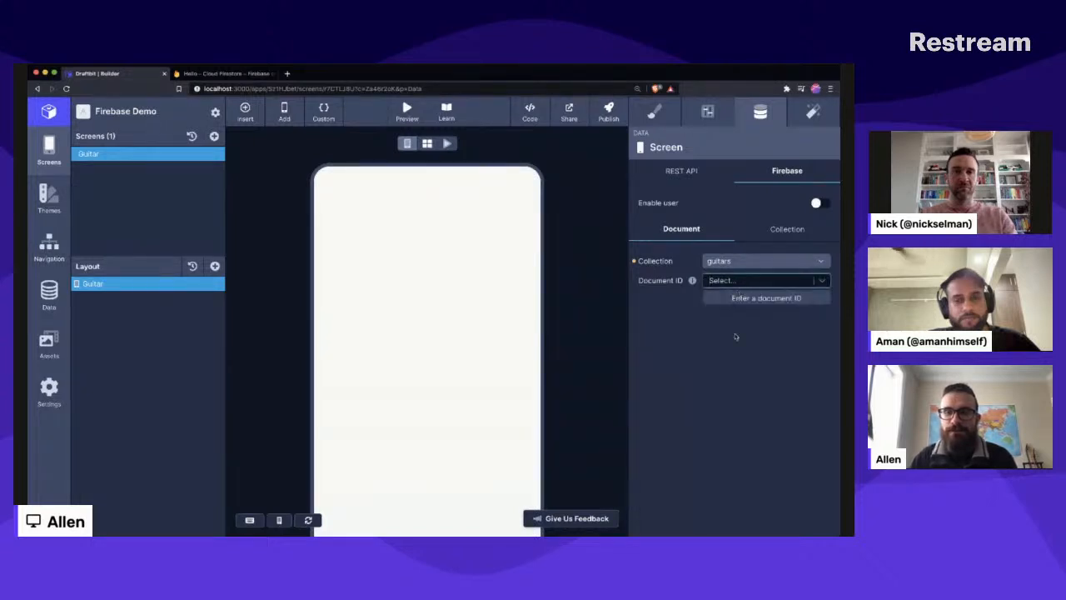
pyautogui.click(718, 358)
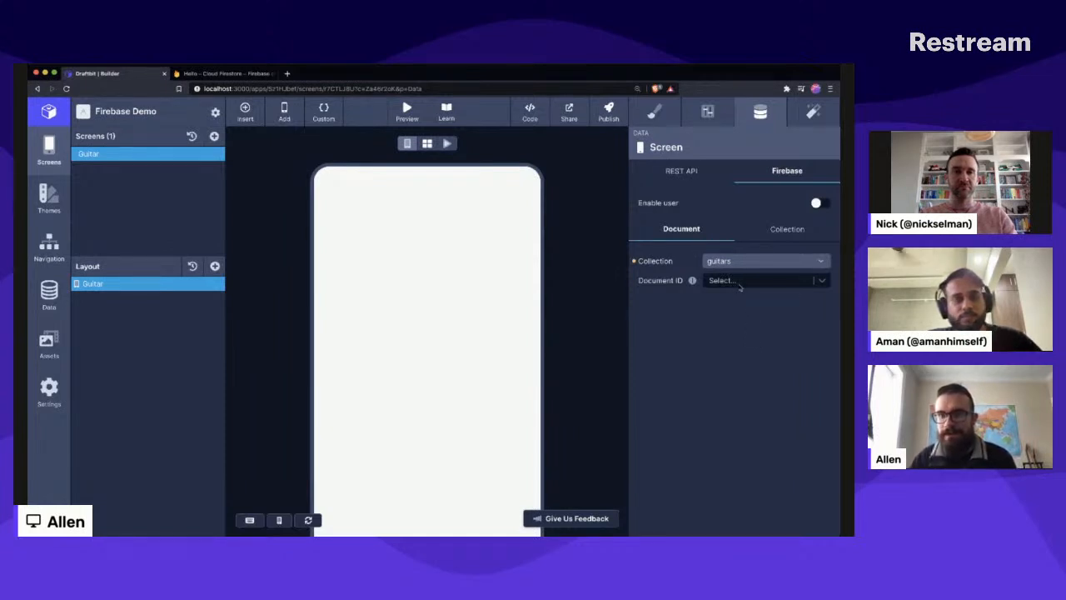
pyautogui.click(739, 283)
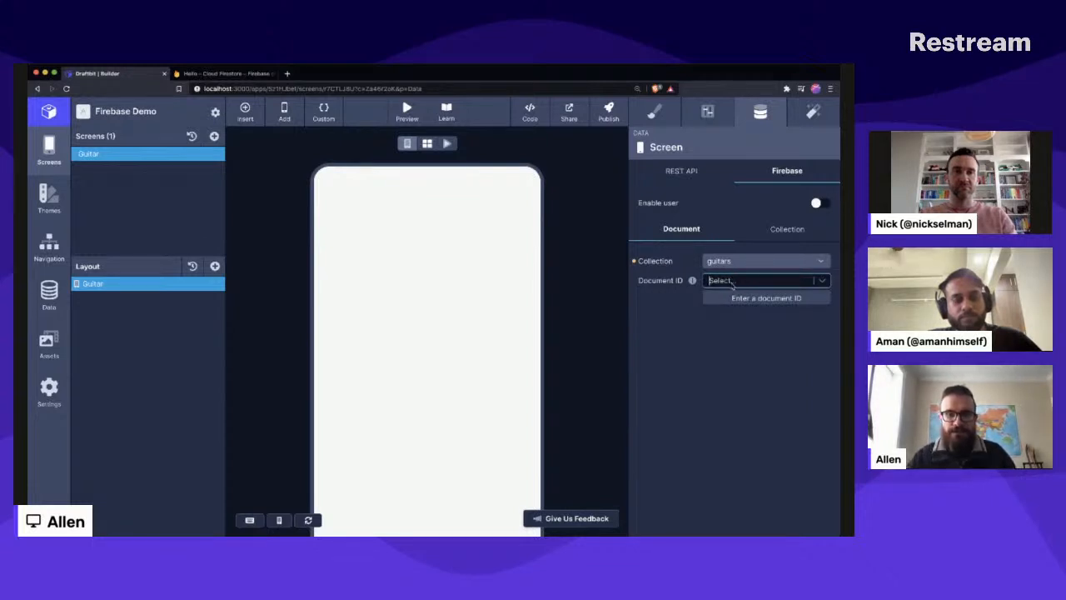
pyautogui.write('c40')
pyautogui.press('Return')
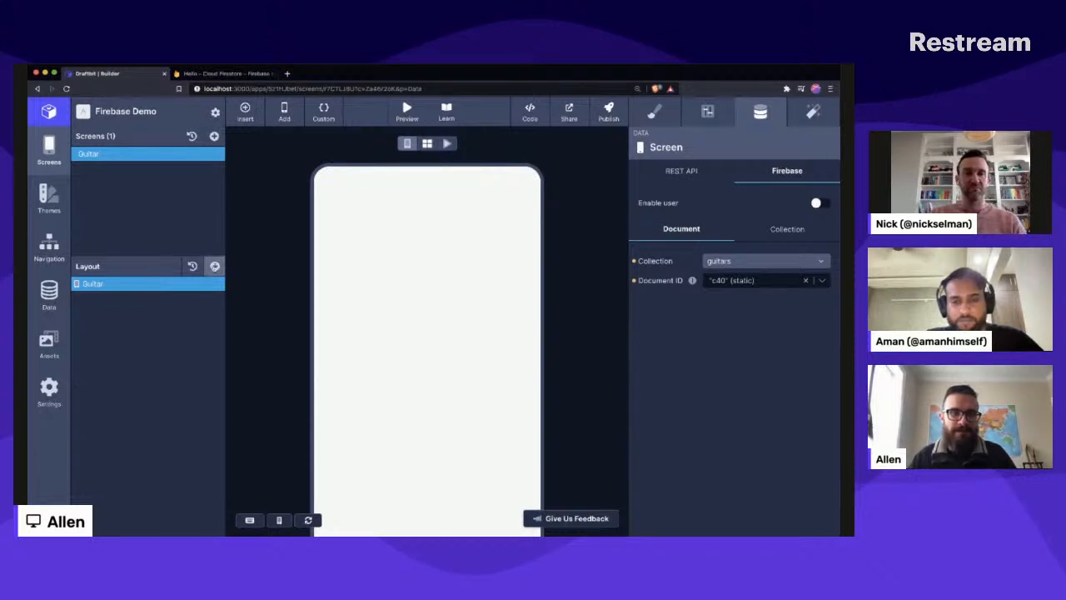
# - Add a View to the Guitar screen and nest a Text component inside it
pyautogui.click(215, 265)
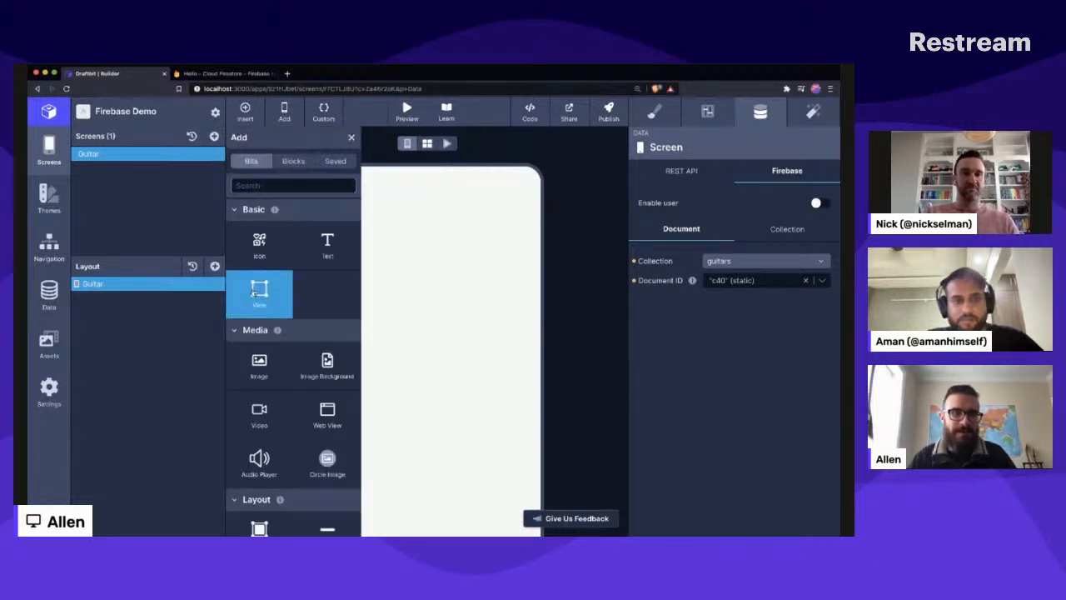
pyautogui.click(256, 293)
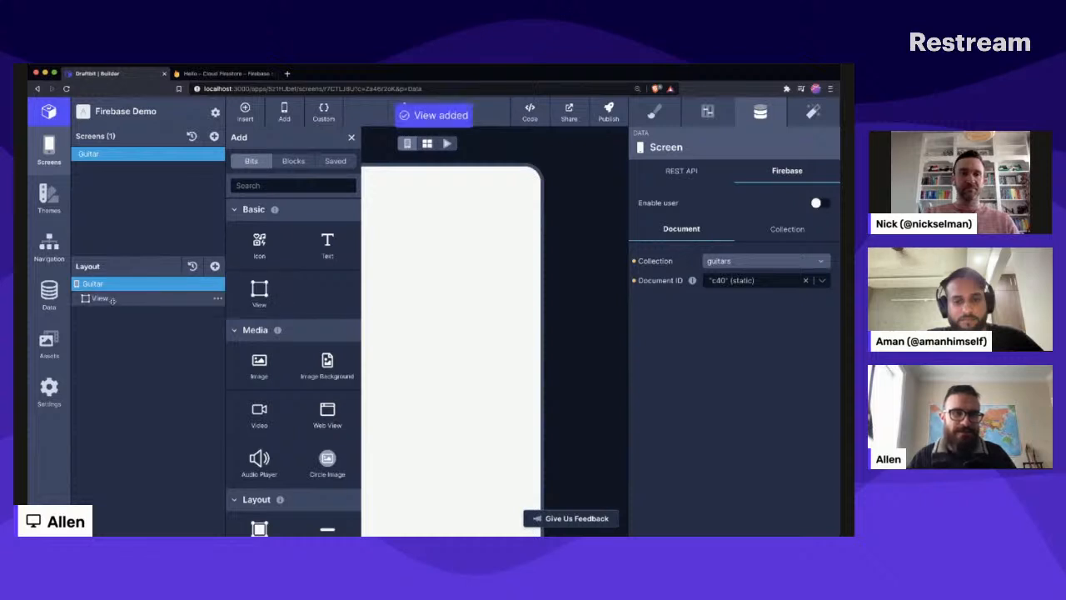
pyautogui.click(112, 298)
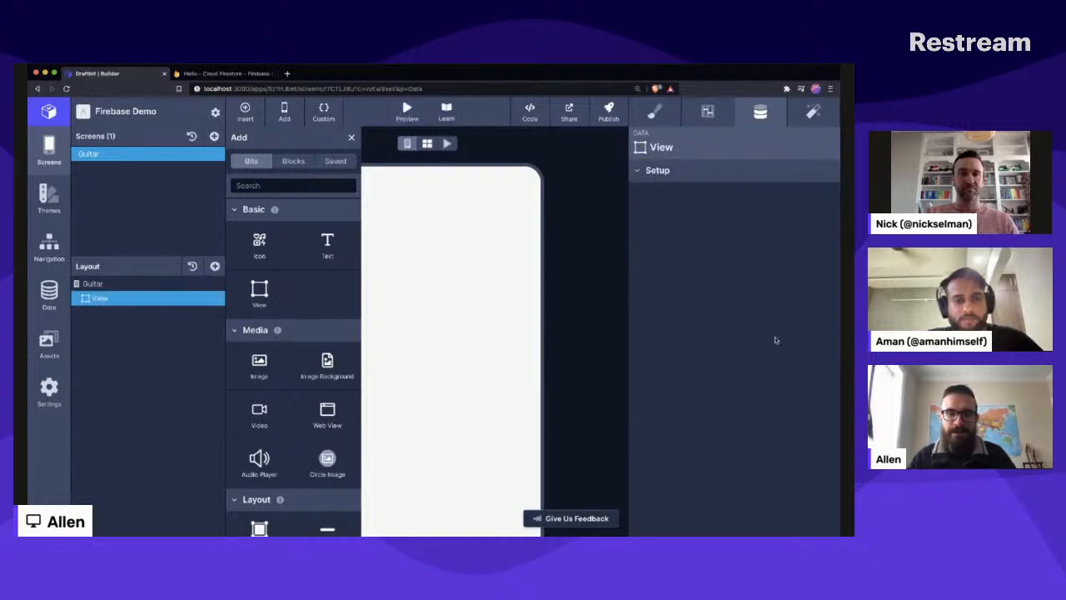
pyautogui.click(327, 243)
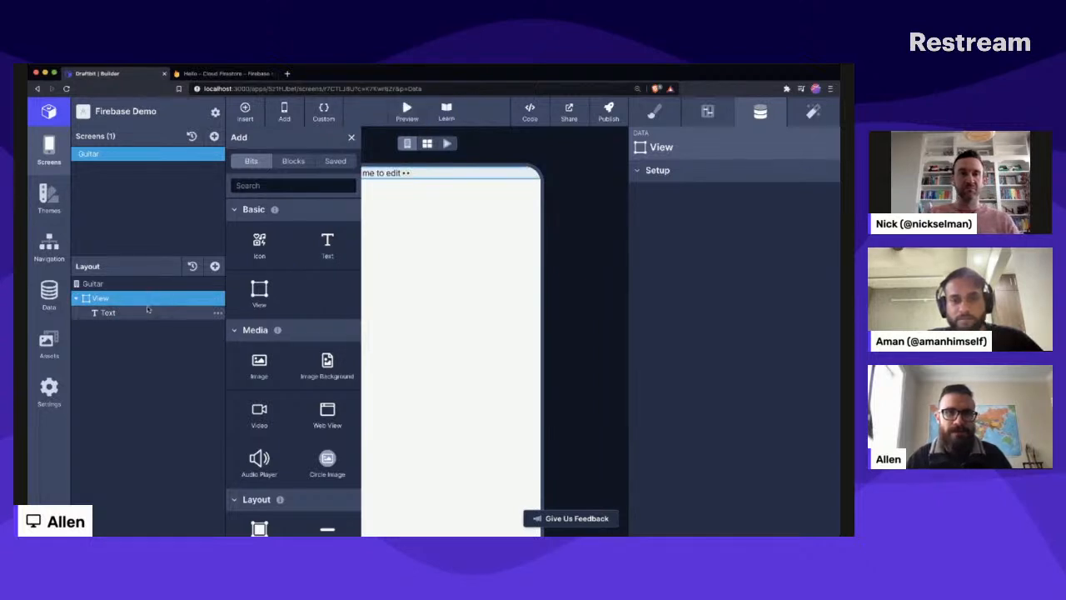
pyautogui.click(148, 309)
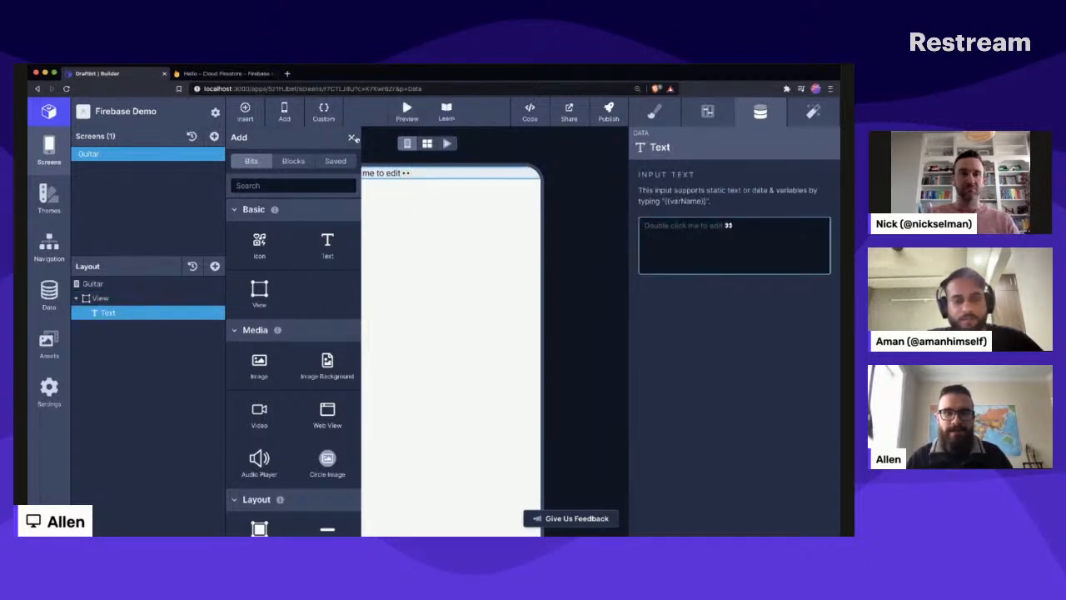
pyautogui.click(353, 138)
# - Set the text to "Brand: " followed by a variable bound to the Firebase field guitars.brand
pyautogui.click(706, 236)
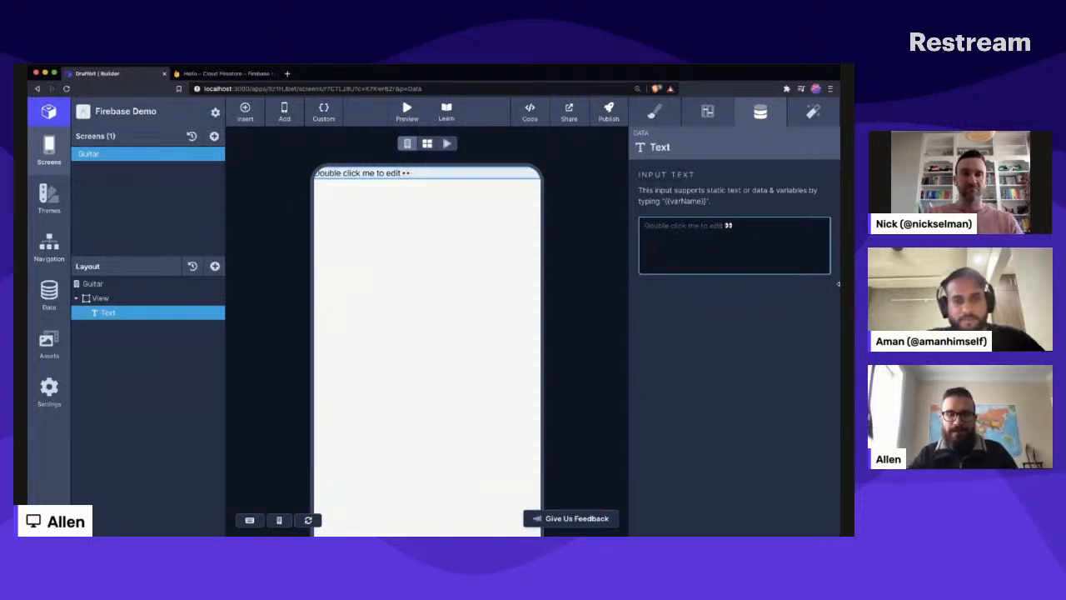
pyautogui.write('Bran')
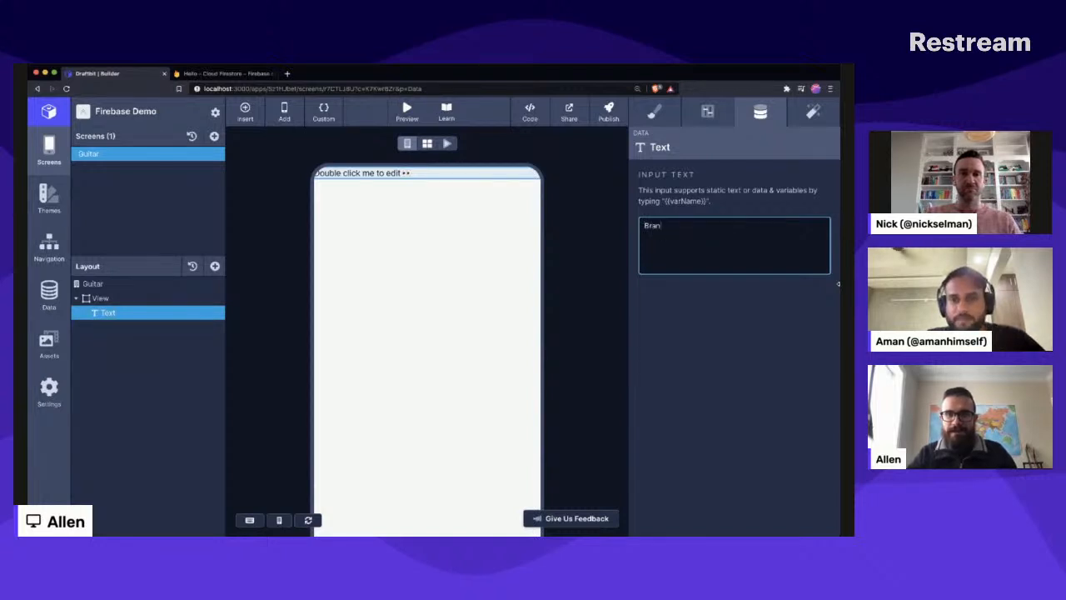
pyautogui.write('d: {{')
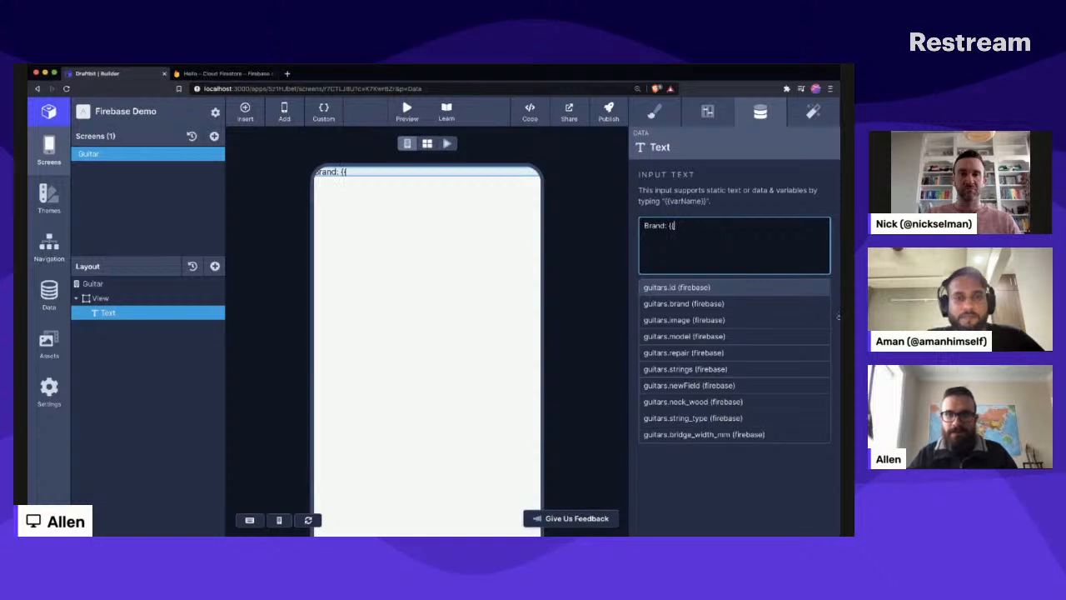
pyautogui.click(700, 304)
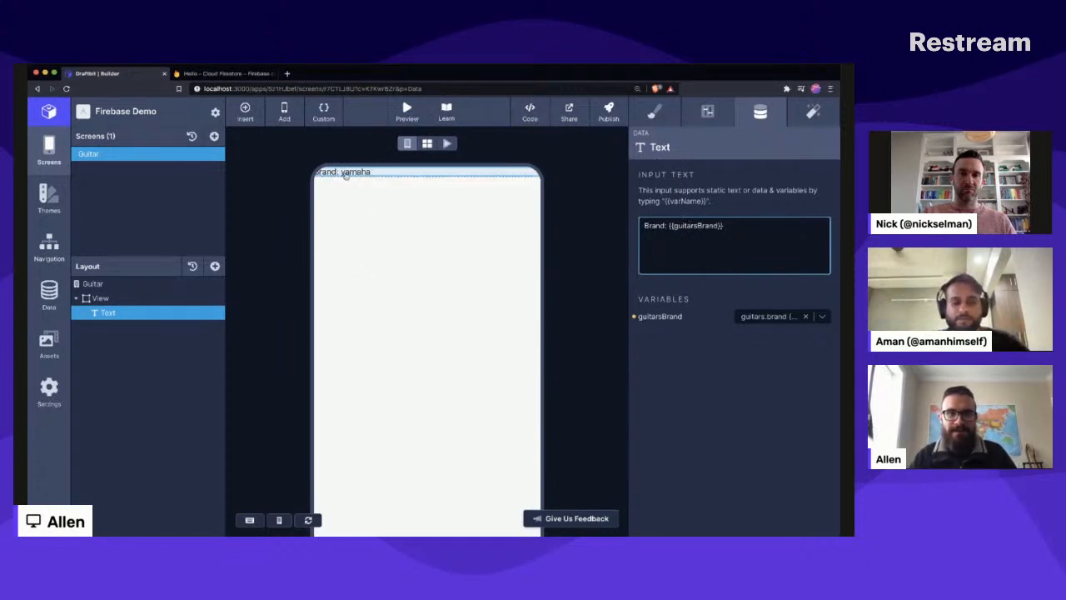
# - Center-align the items inside the View
pyautogui.click(516, 248)
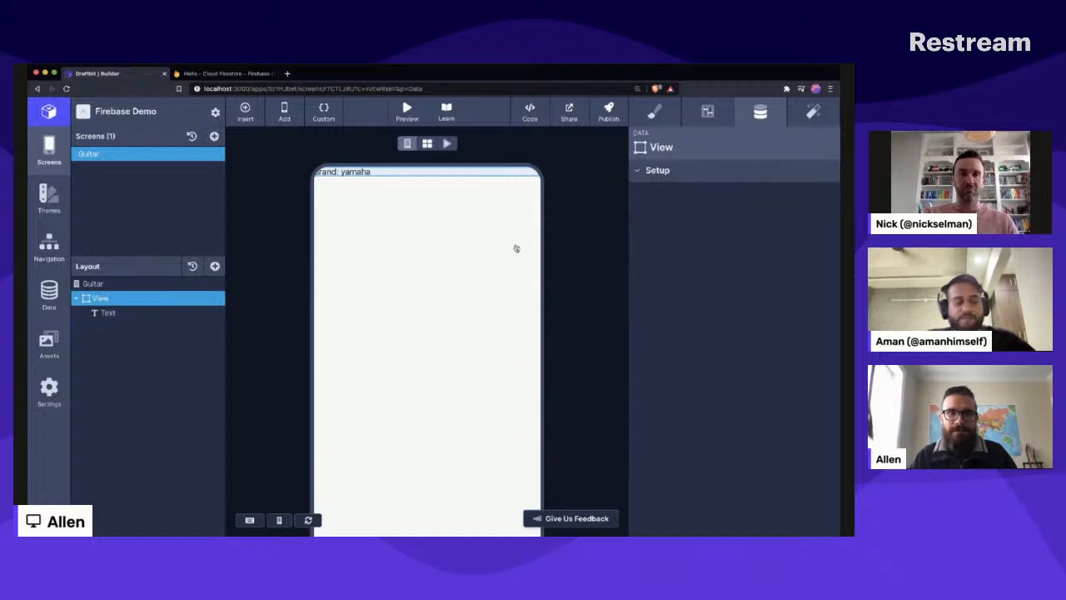
pyautogui.click(707, 112)
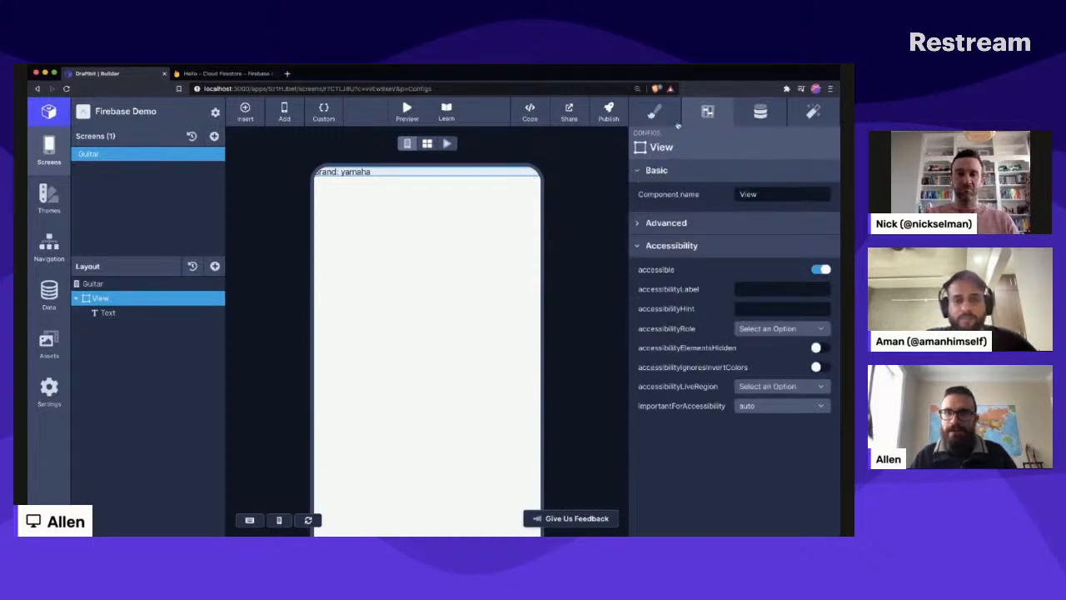
pyautogui.click(654, 112)
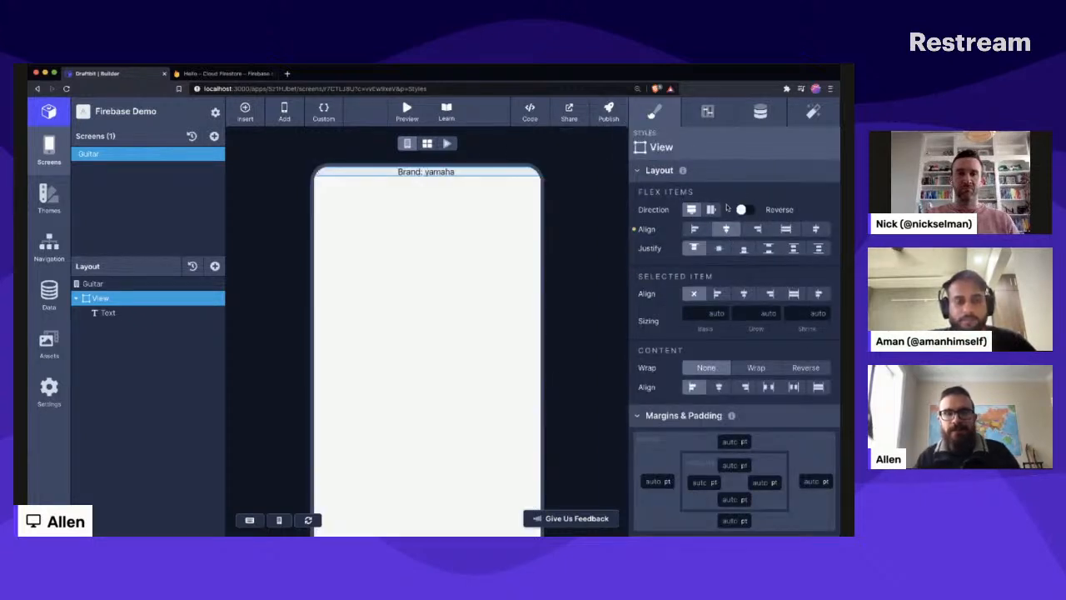
# - Add another Text component to the View above the brand text, and set its content to "Guitar"
pyautogui.click(215, 267)
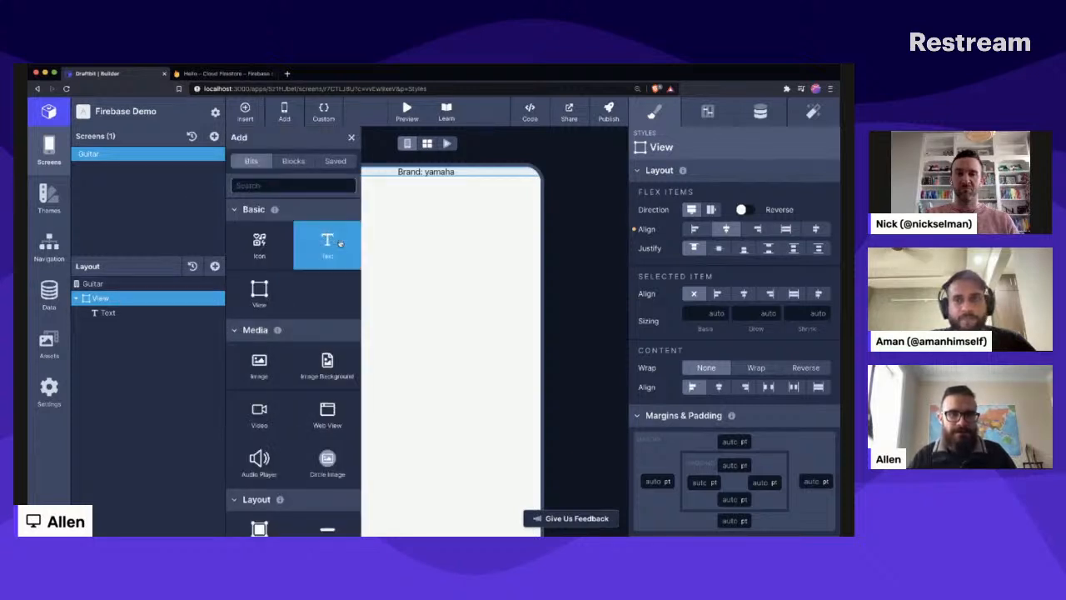
pyautogui.click(339, 242)
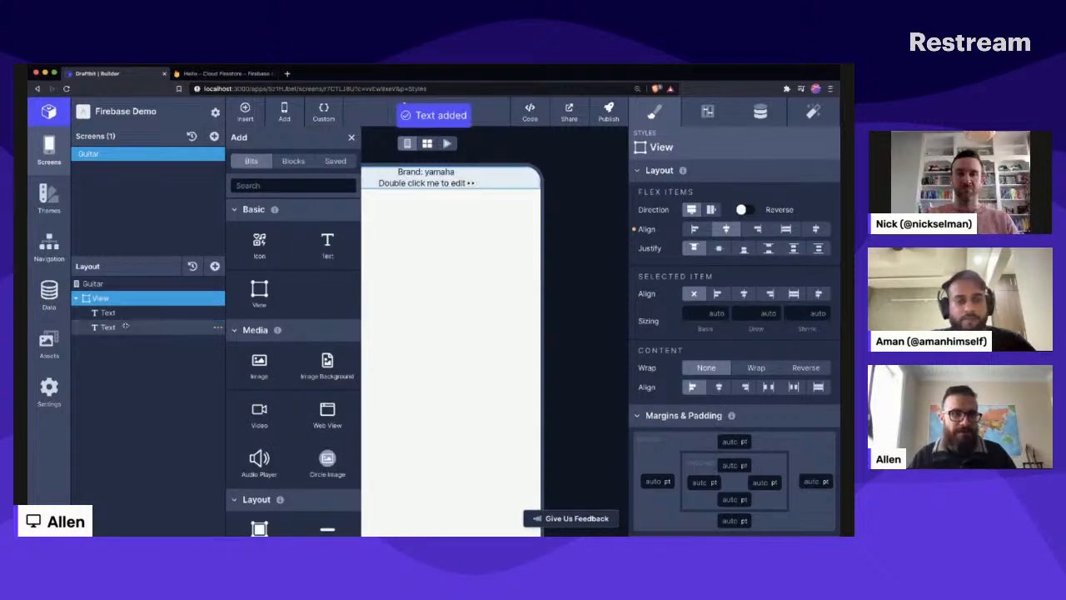
pyautogui.moveTo(125, 326); pyautogui.dragTo(122, 313)
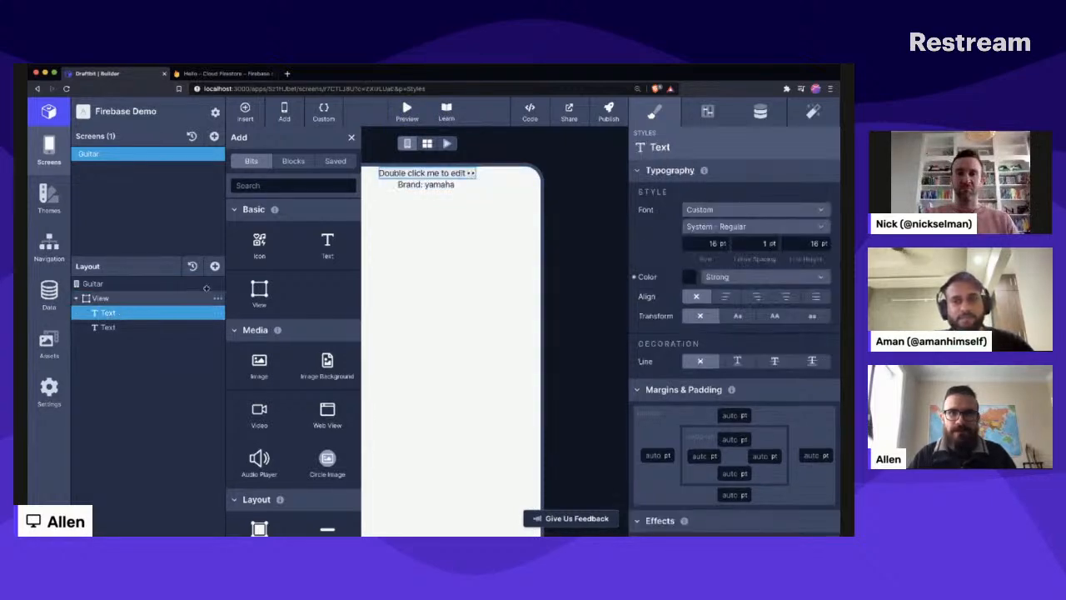
pyautogui.click(757, 110)
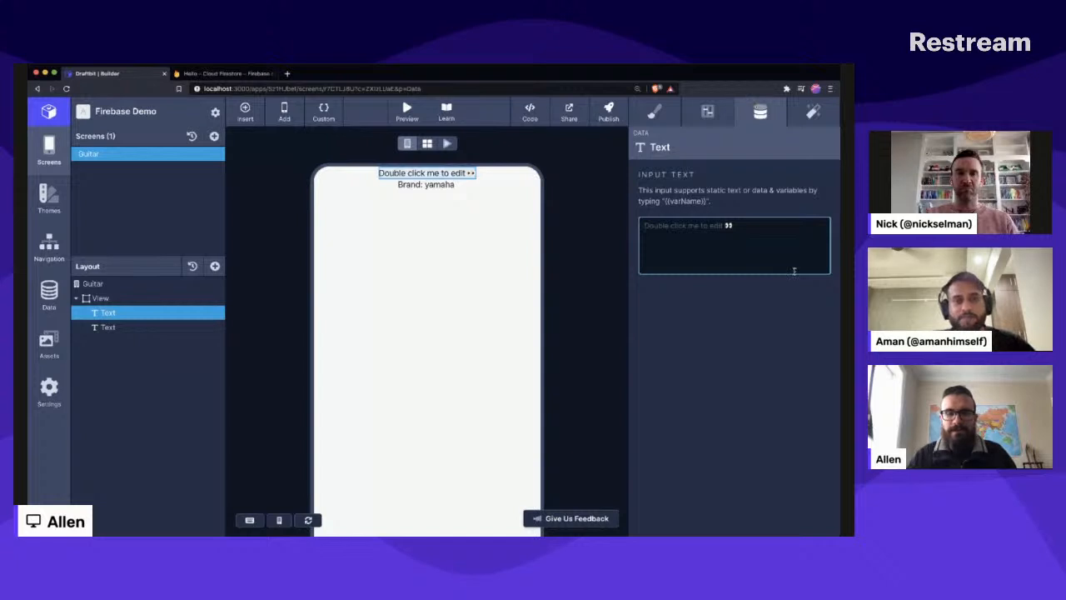
pyautogui.write('Guitar')
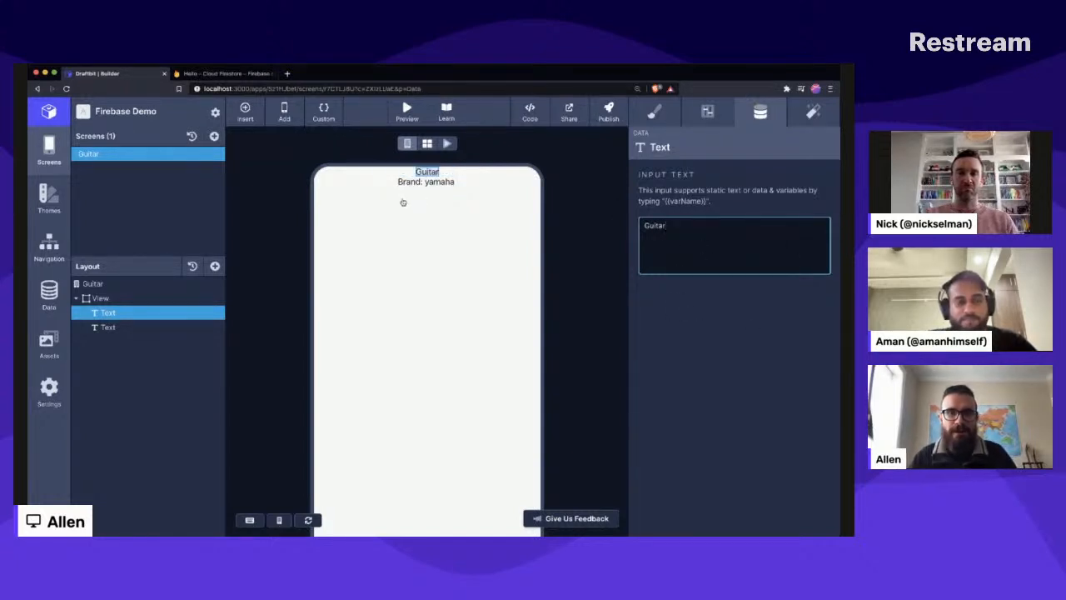
# - Add a second line to the brand text reading "String material: " followed by the guitars.strings variable
pyautogui.click(425, 182)
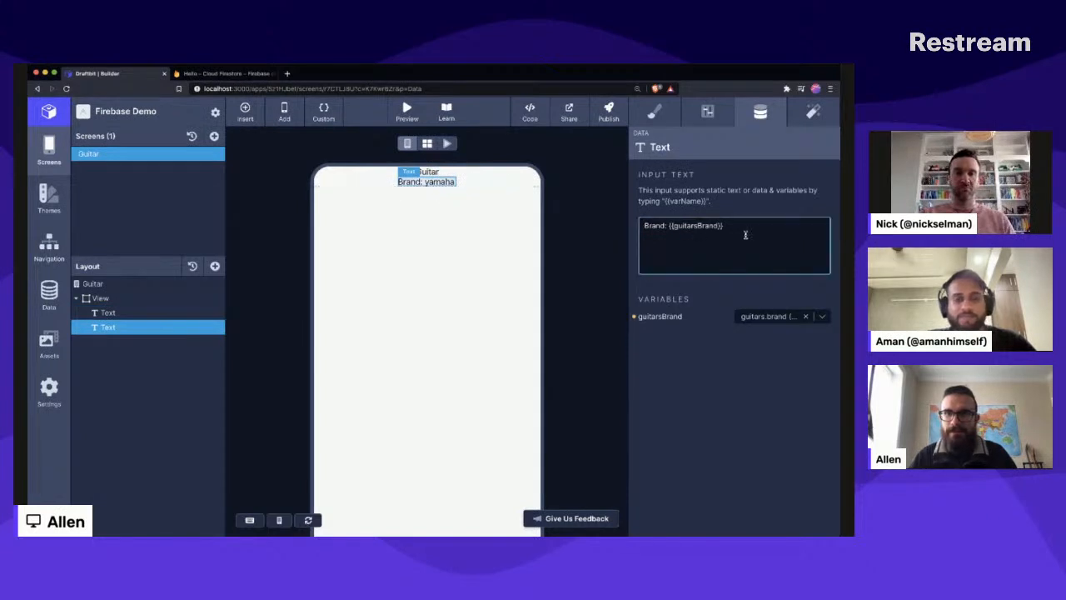
pyautogui.write('S')
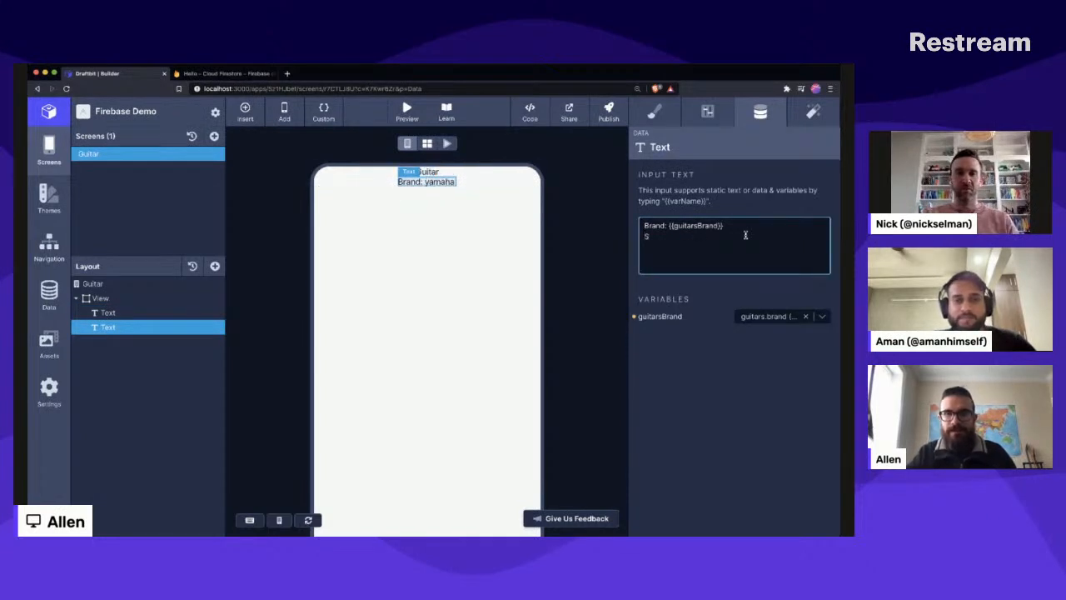
pyautogui.write('tring')
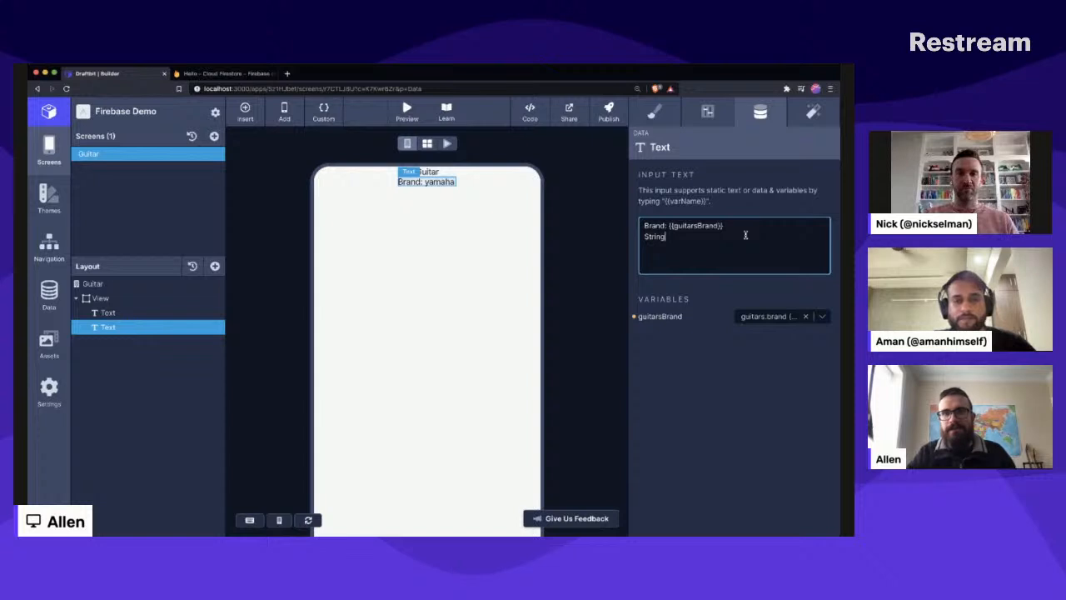
pyautogui.write(' material')
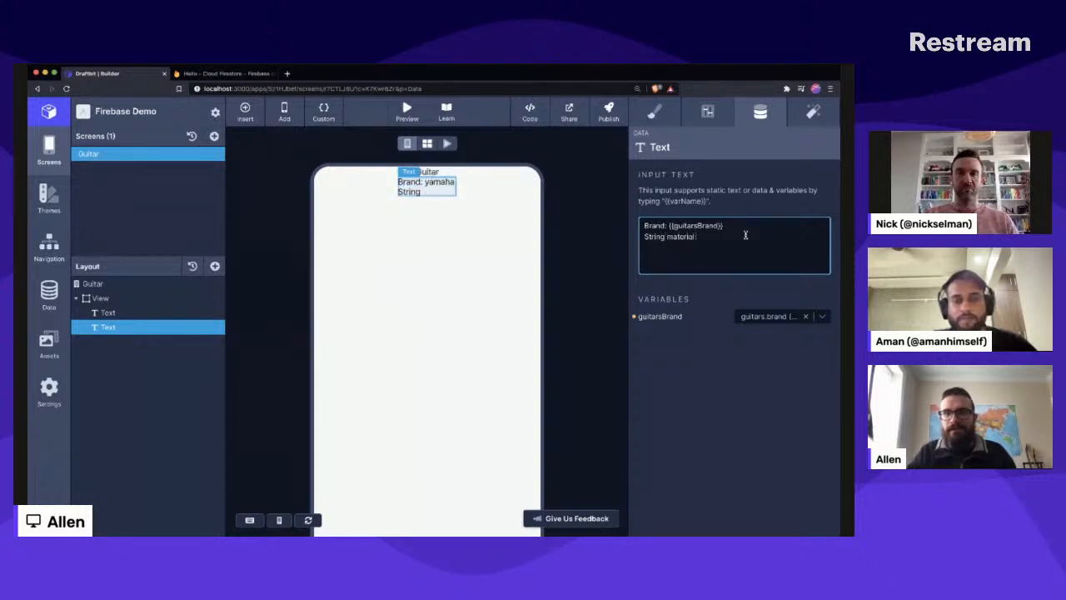
pyautogui.write(': ')
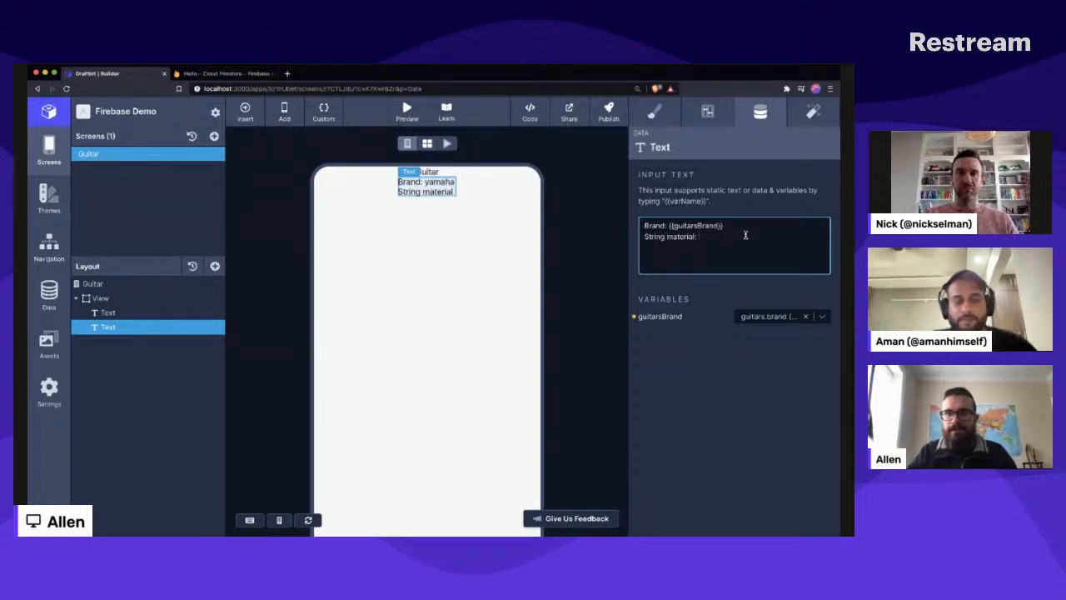
pyautogui.write('{{')
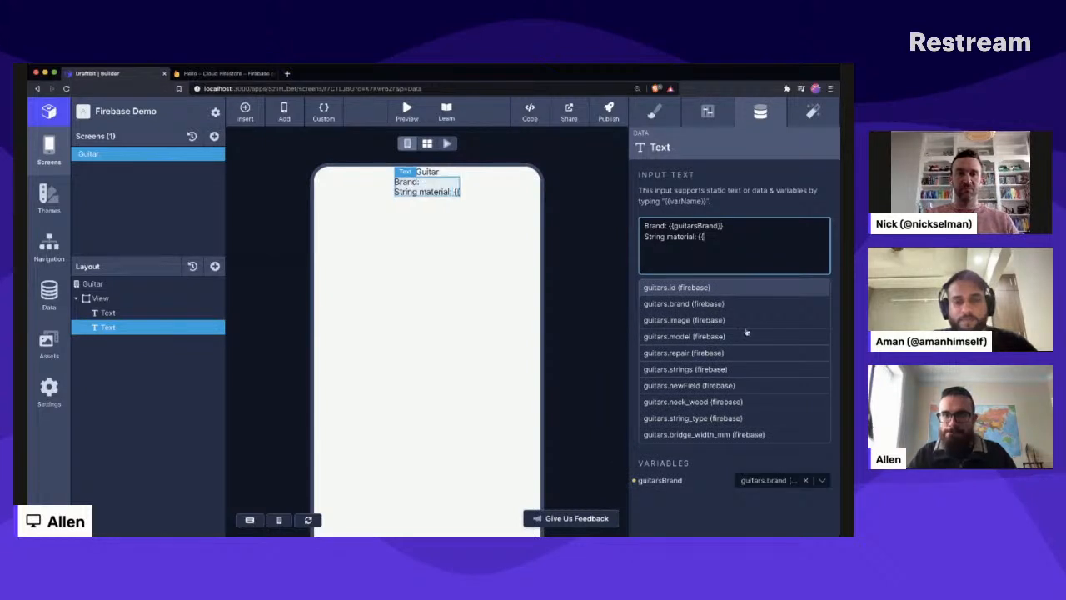
pyautogui.click(738, 369)
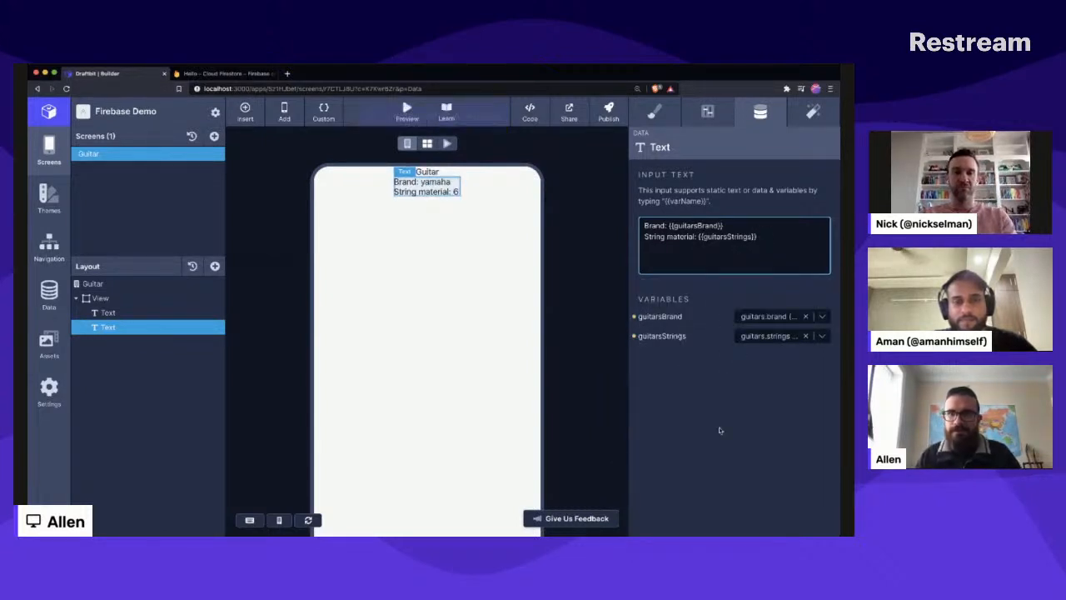
# - Replace the variable on the string material line with the Firebase field guitars.string_type
pyautogui.click(766, 241)
pyautogui.press('BackSpace')
pyautogui.press('BackSpace')
pyautogui.press('BackSpace')
pyautogui.press('BackSpace')
pyautogui.press('BackSpace')
pyautogui.press('BackSpace')
pyautogui.press('BackSpace')
pyautogui.press('BackSpace')
pyautogui.press('BackSpace')
pyautogui.press('BackSpace')
pyautogui.press('BackSpace')
pyautogui.press('BackSpace')
pyautogui.press('BackSpace')
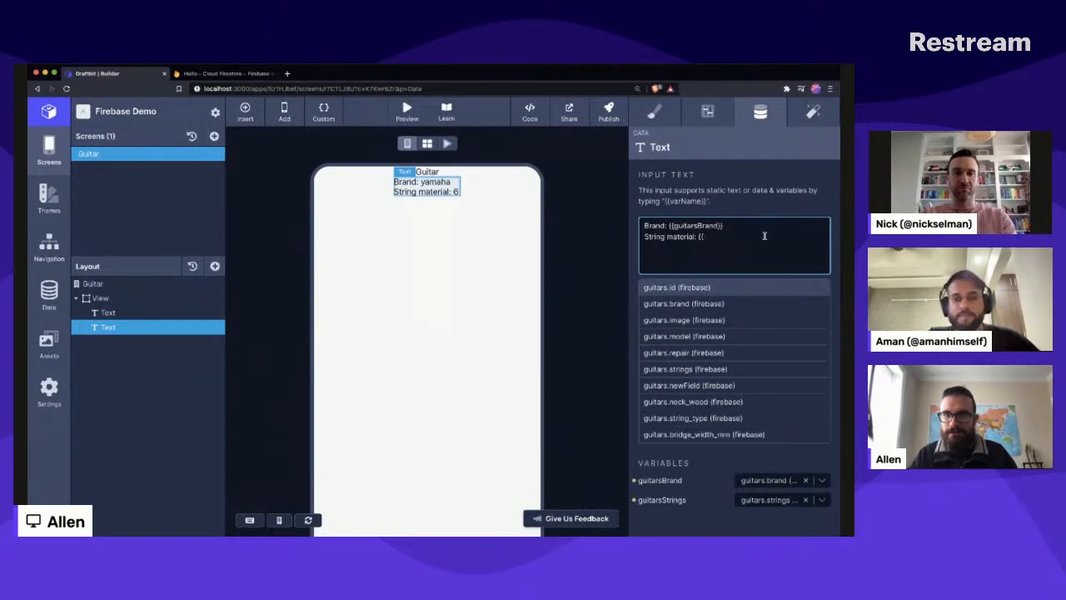
pyautogui.press('BackSpace')
pyautogui.press('BackSpace')
pyautogui.press('BackSpace')
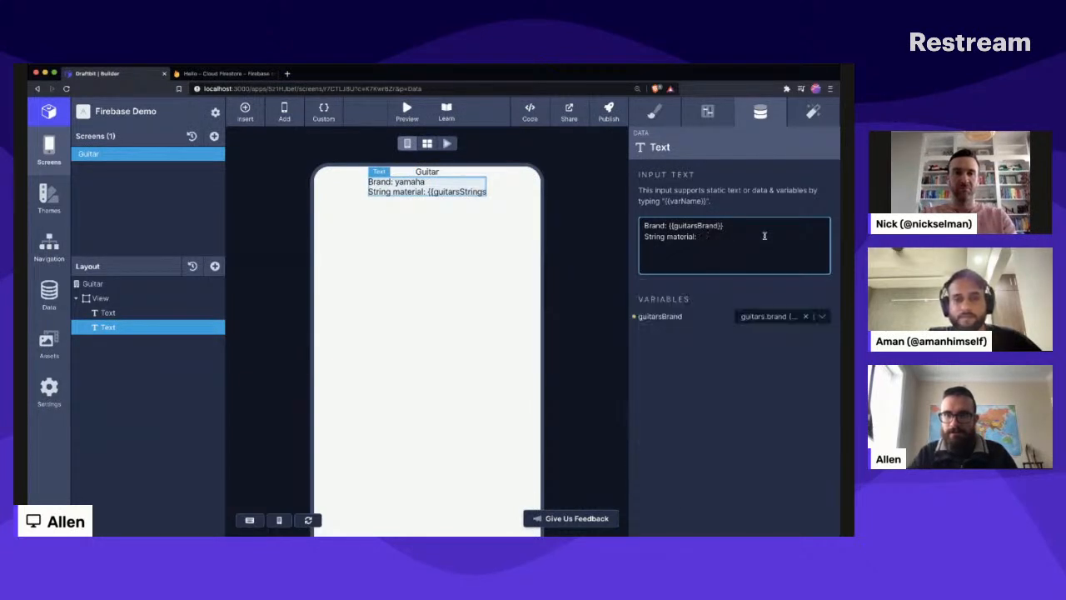
pyautogui.write('{{')
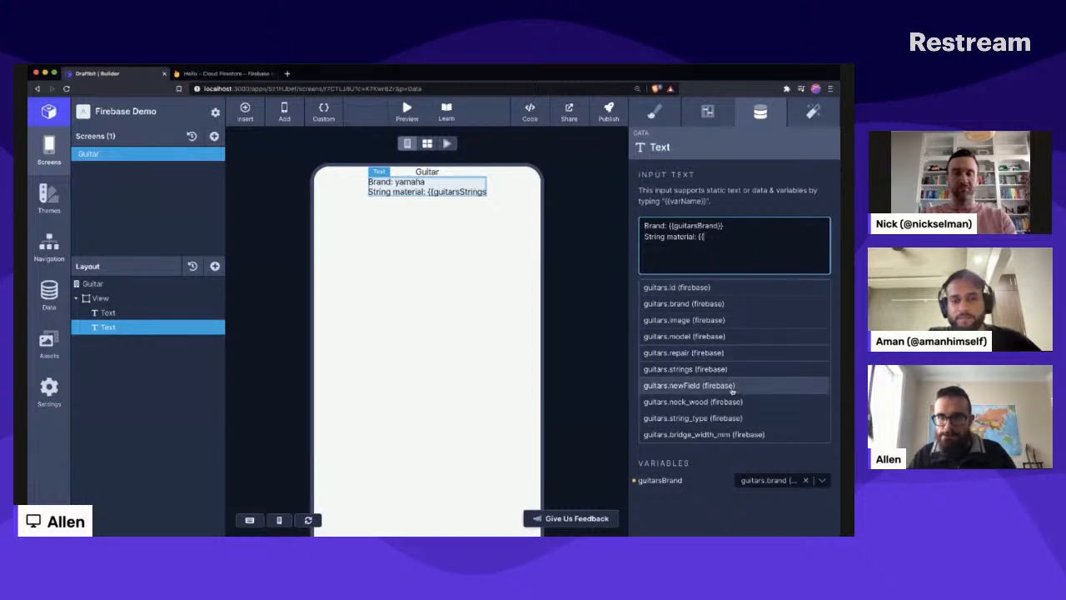
pyautogui.click(727, 419)
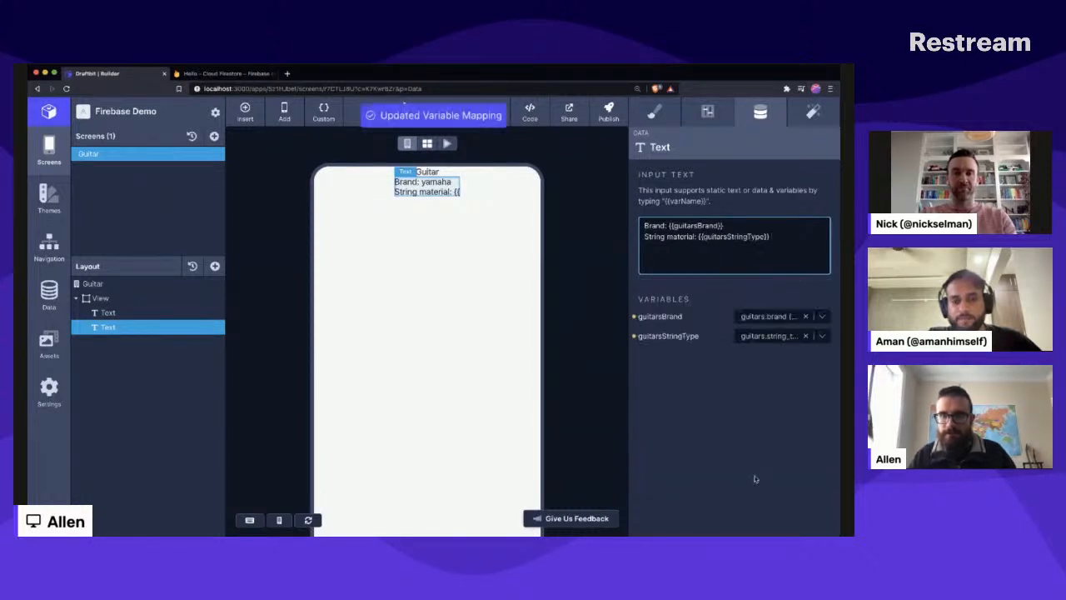
pyautogui.click(726, 385)
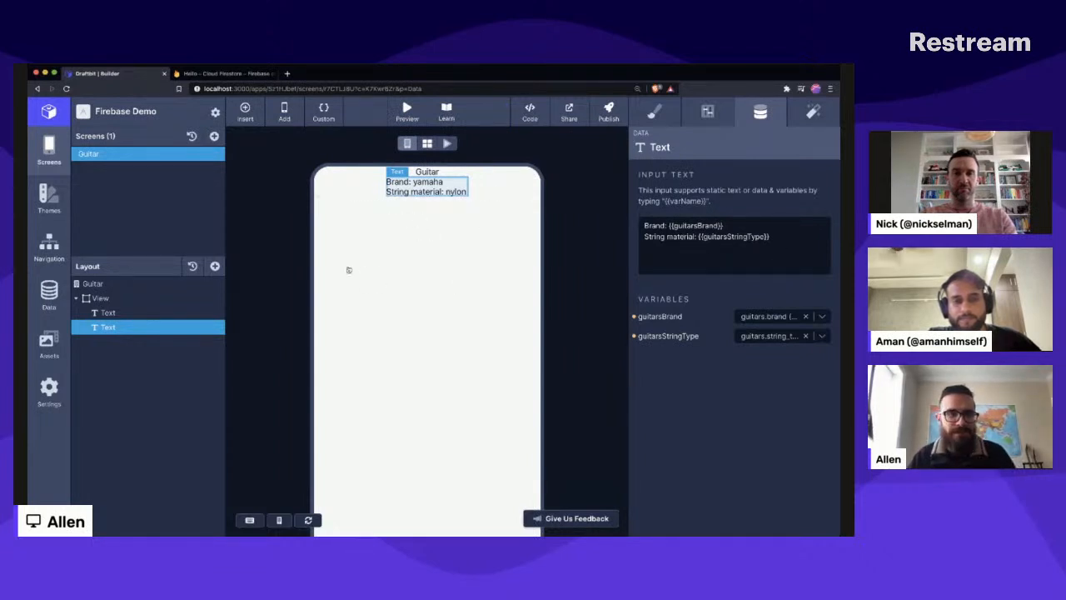
# - Add an Image component to the View below the two texts, and open its data settings
pyautogui.click(214, 267)
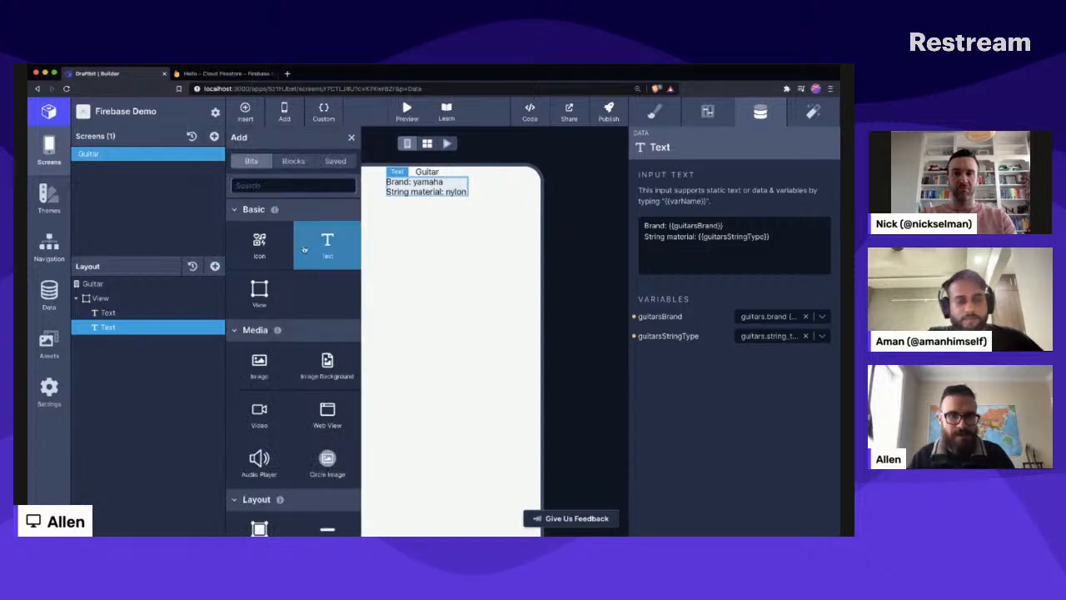
pyautogui.click(268, 382)
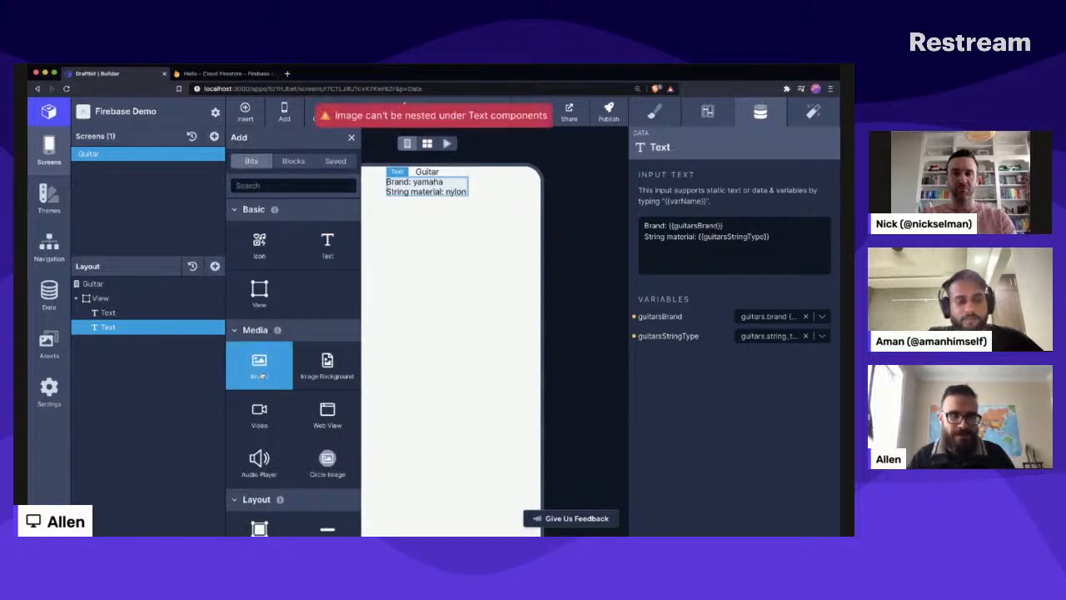
pyautogui.click(132, 288)
pyautogui.click(133, 298)
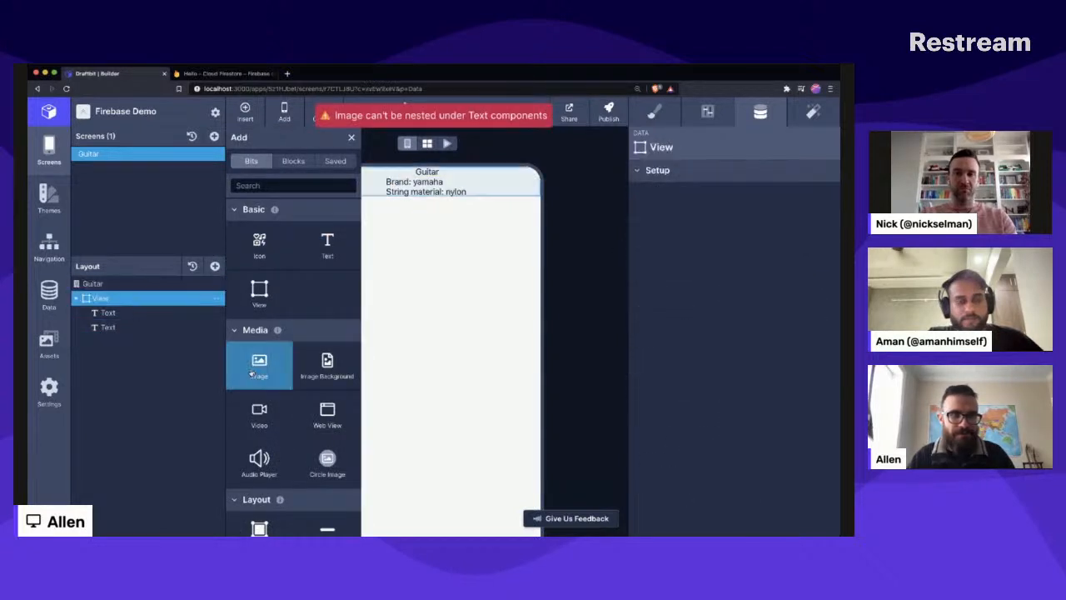
pyautogui.click(250, 377)
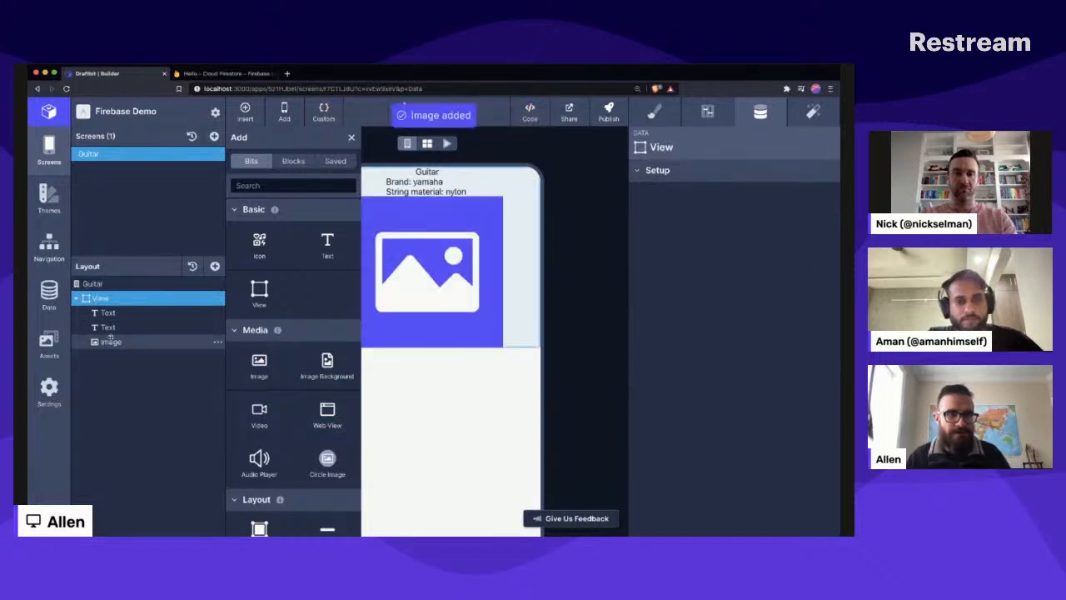
pyautogui.click(111, 341)
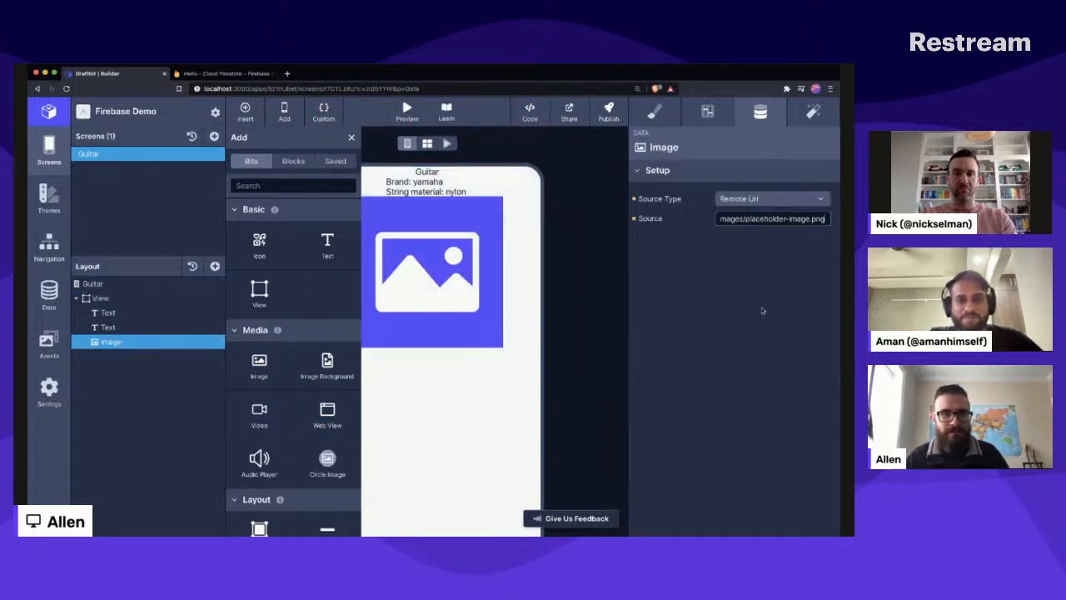
pyautogui.click(352, 138)
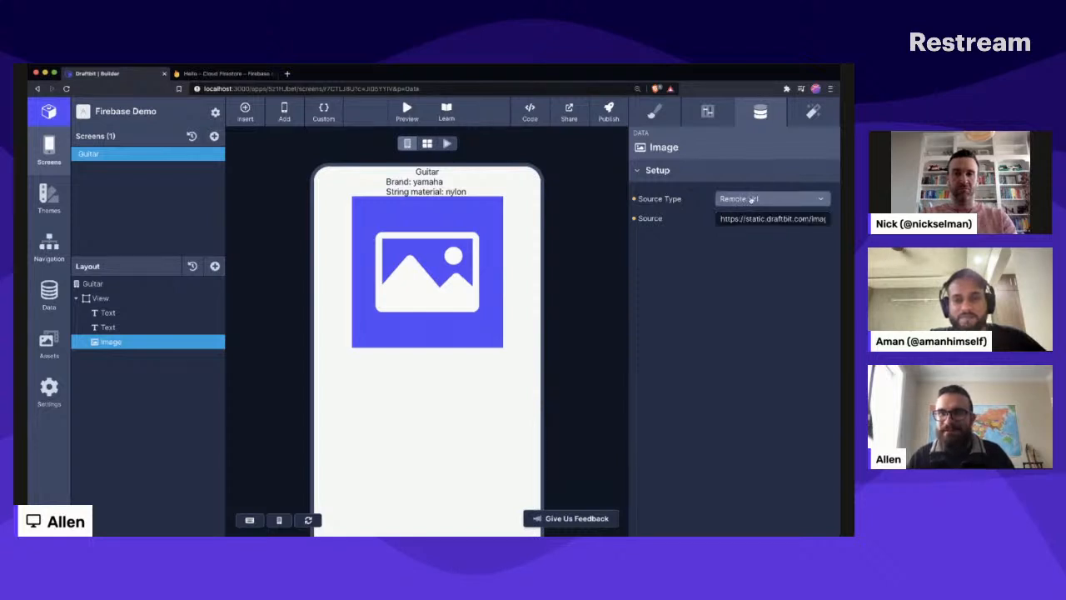
# - Set the Image's source type to Data and its source to guitars.image (firebase)
pyautogui.click(738, 198)
pyautogui.click(746, 253)
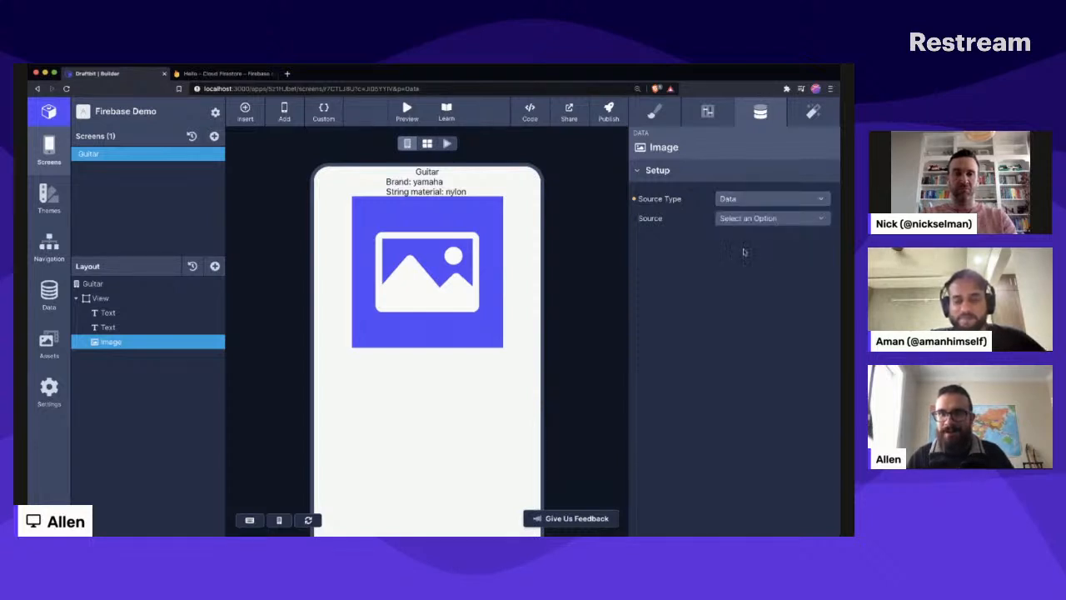
pyautogui.click(748, 219)
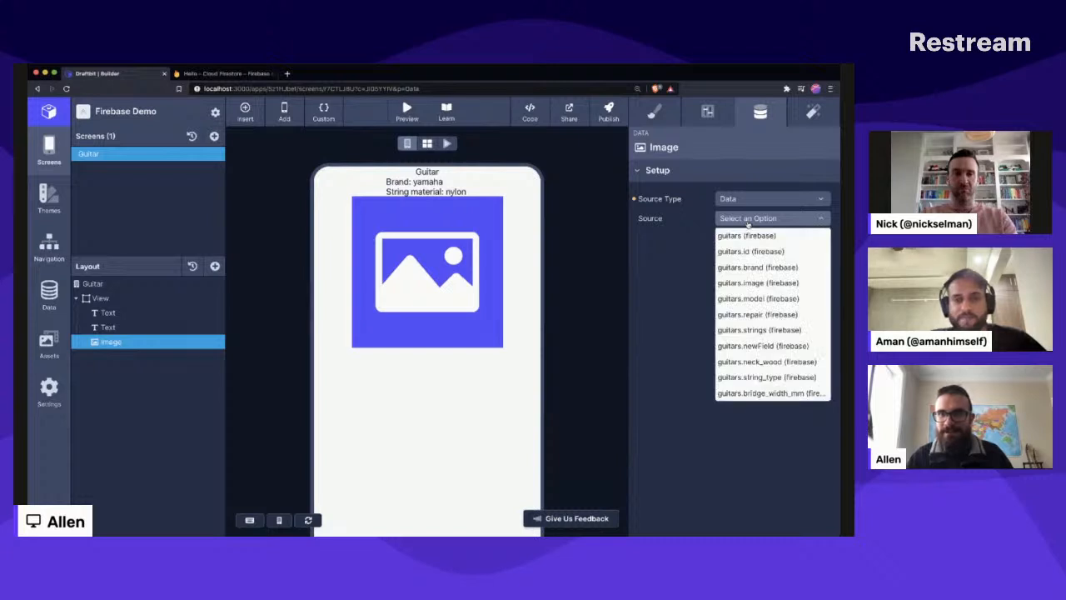
pyautogui.click(753, 285)
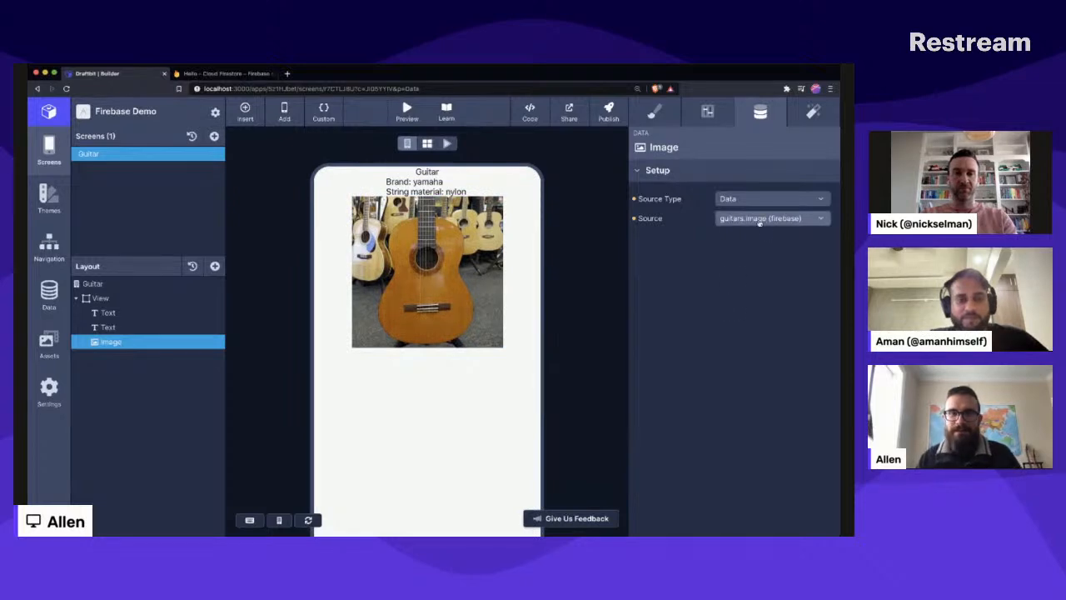
# - Examine the c40 document in Firestore's guitars collection, and return to the Draftbit builder
pyautogui.click(208, 75)
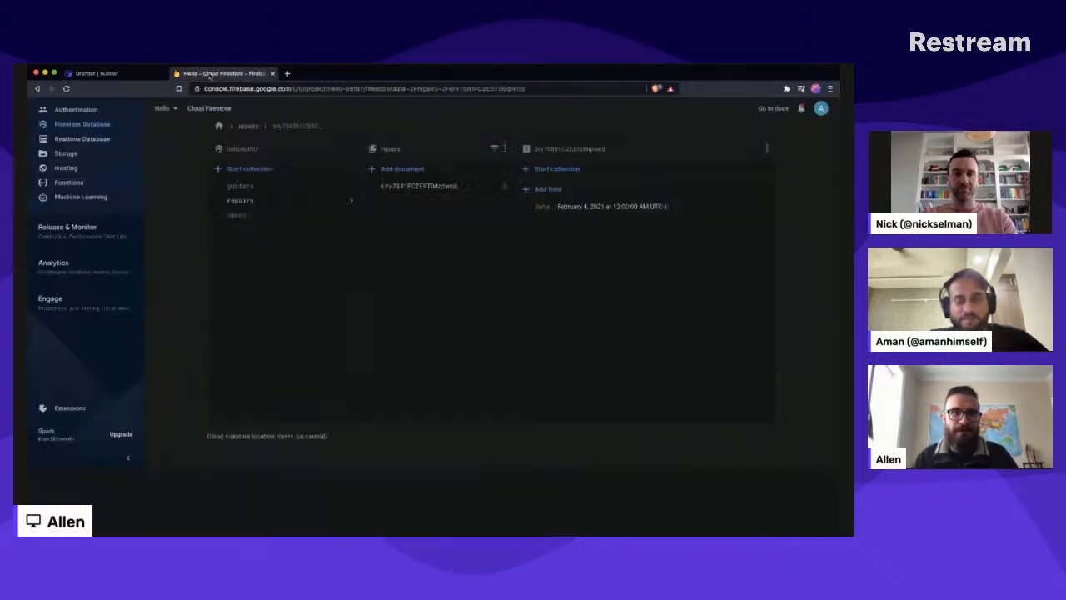
pyautogui.click(281, 188)
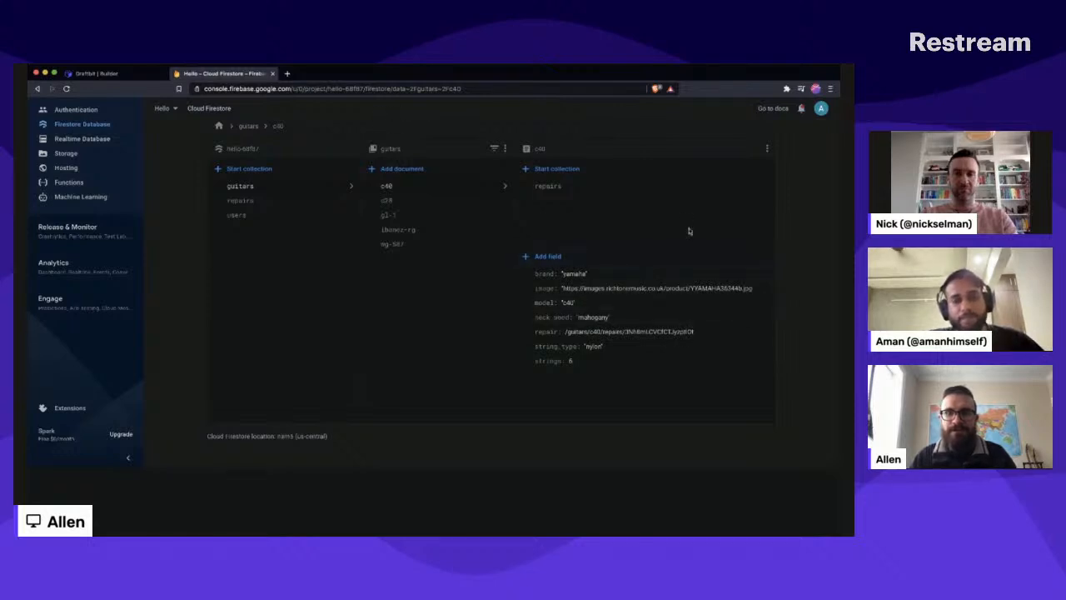
pyautogui.click(104, 74)
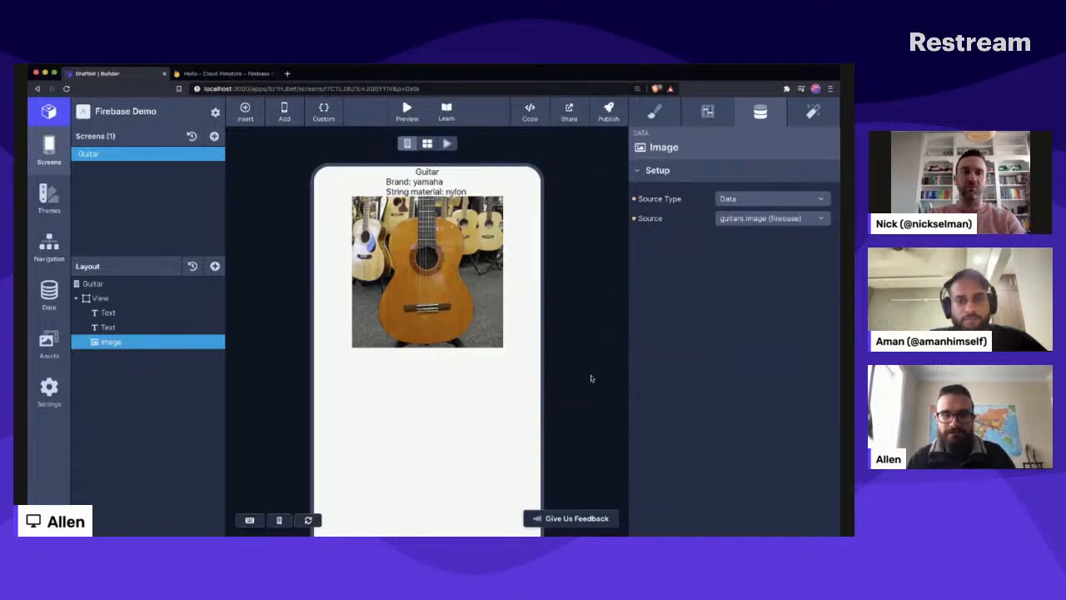
pyautogui.press('super+Tab')
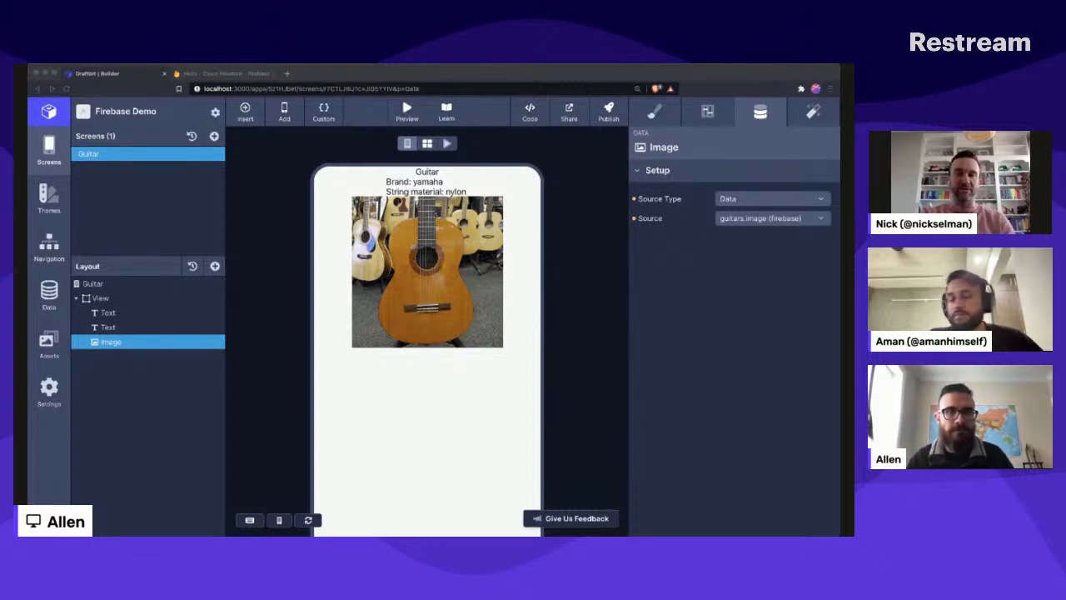
pyautogui.click(447, 334)
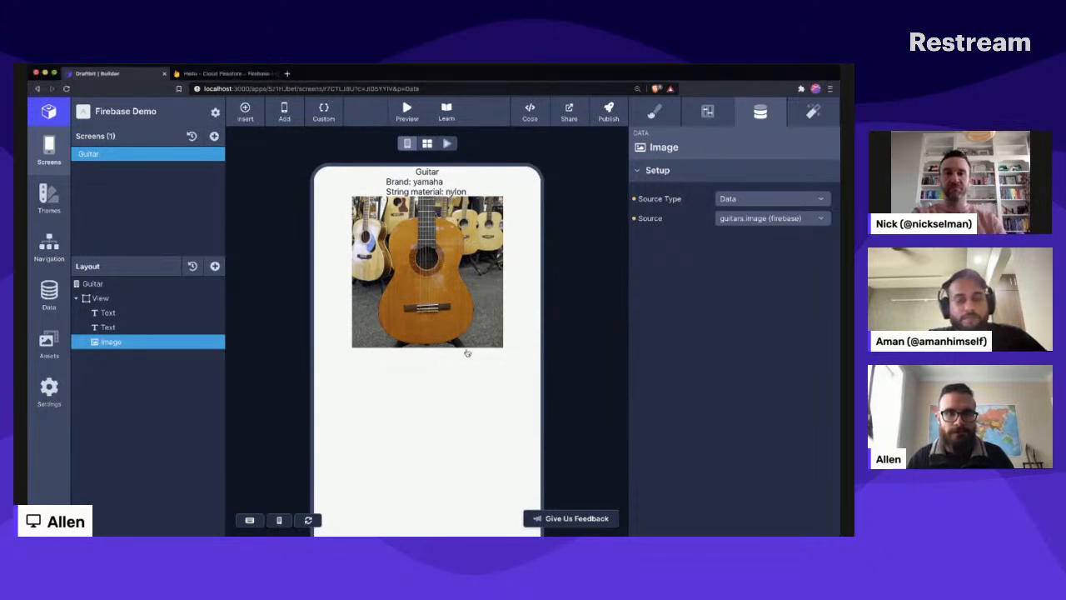
# - Add a blank screen to the app and name it "Guitar List"
pyautogui.click(214, 137)
pyautogui.click(268, 340)
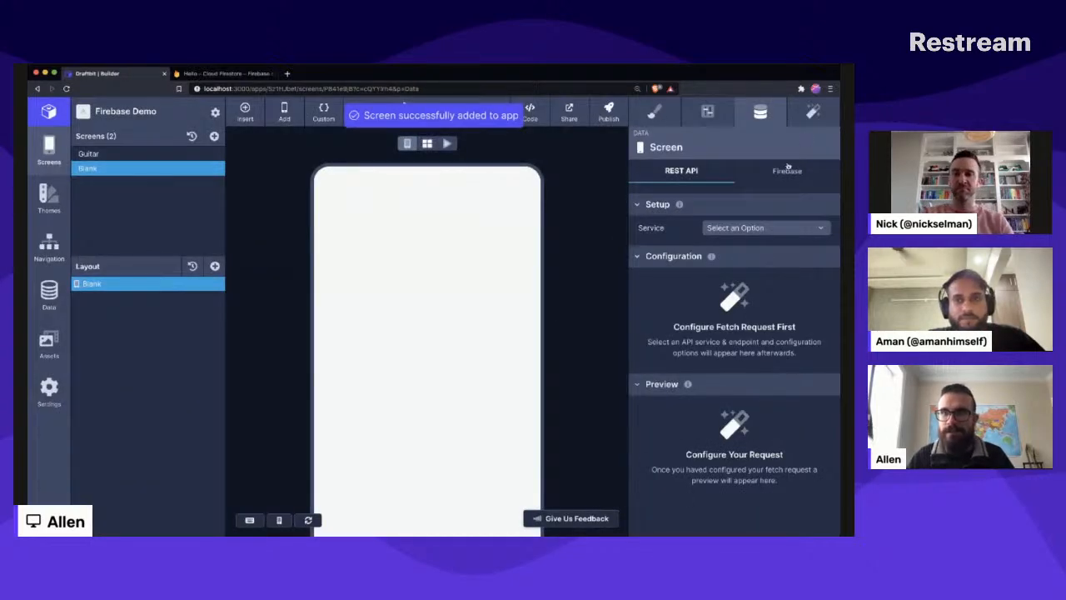
pyautogui.click(788, 169)
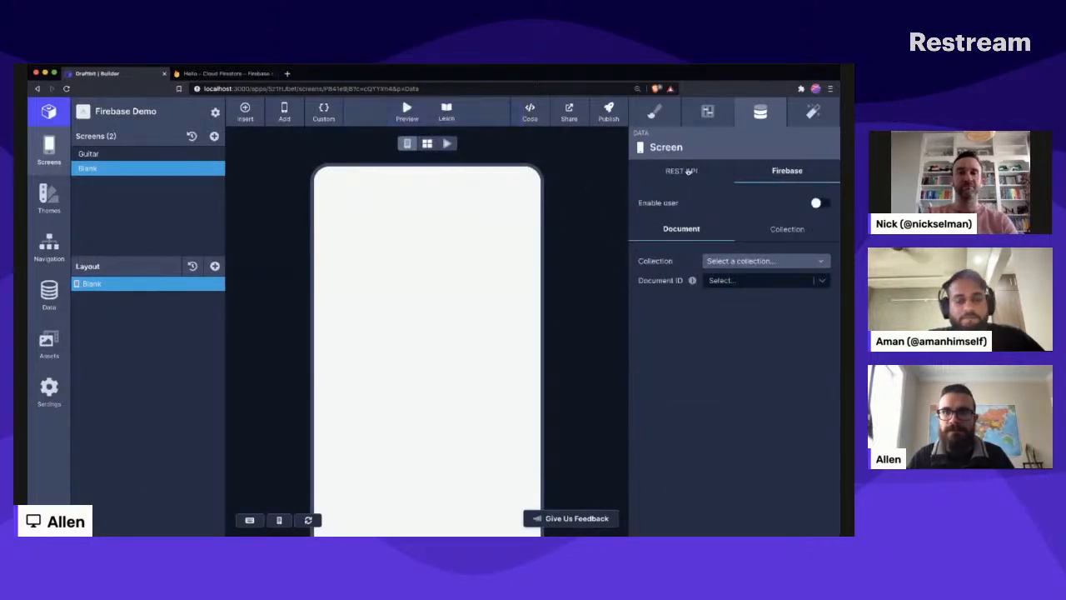
pyautogui.click(703, 112)
pyautogui.click(770, 195)
pyautogui.press('super+BackSpace')
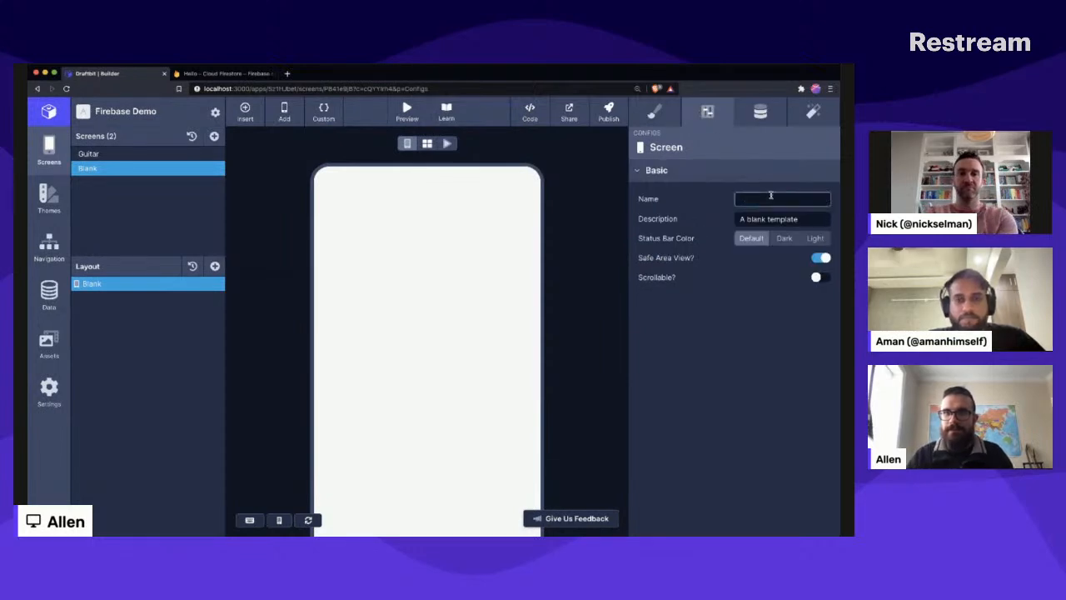
pyautogui.write('Guitar List')
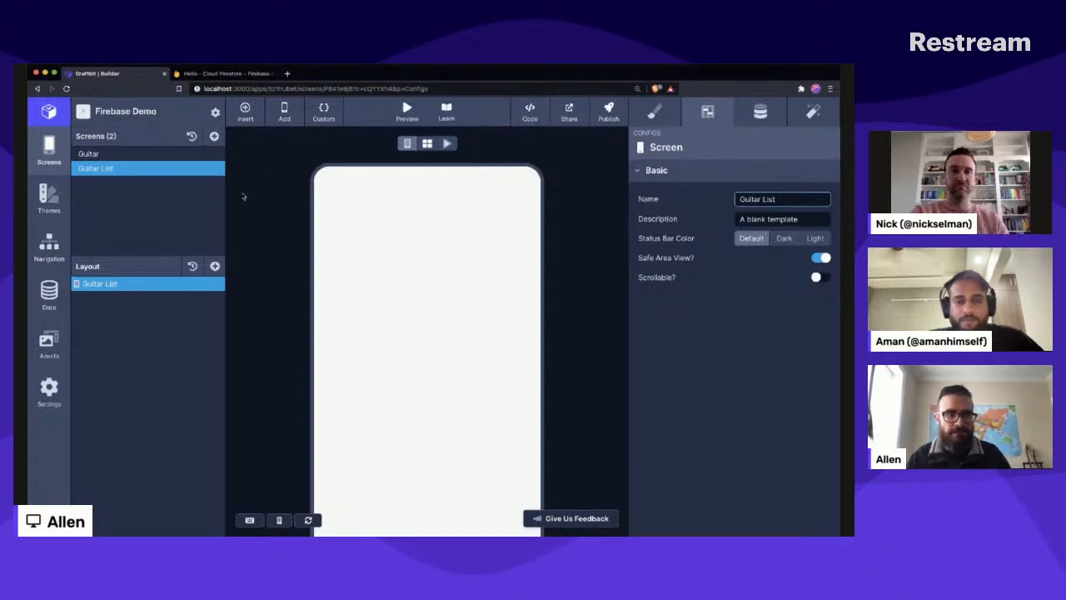
# - Connect the Guitar List screen's Firebase data to the guitars collection
pyautogui.click(759, 112)
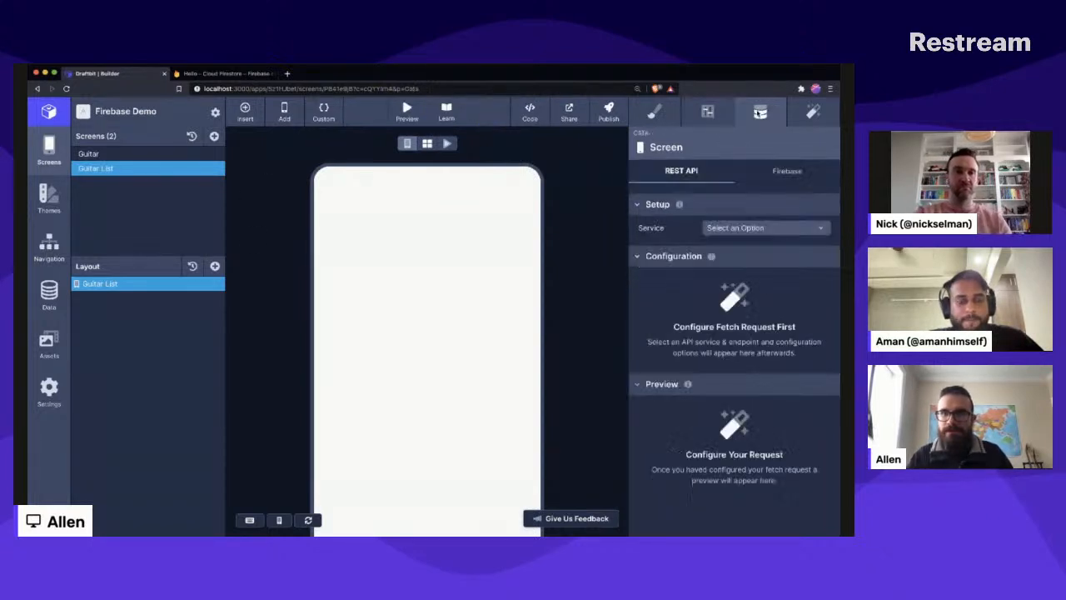
pyautogui.click(788, 170)
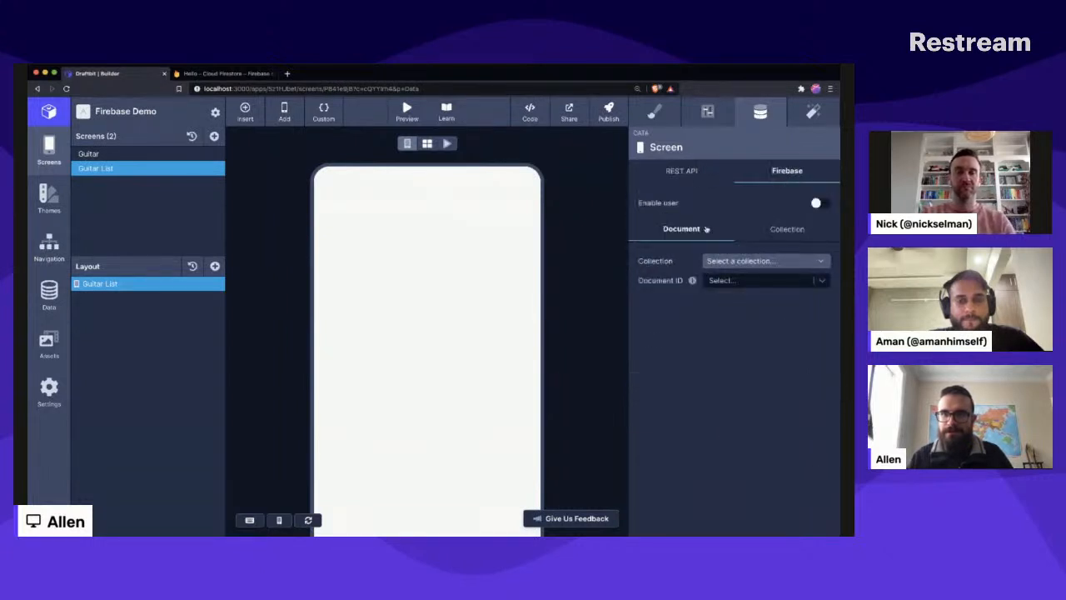
pyautogui.click(783, 228)
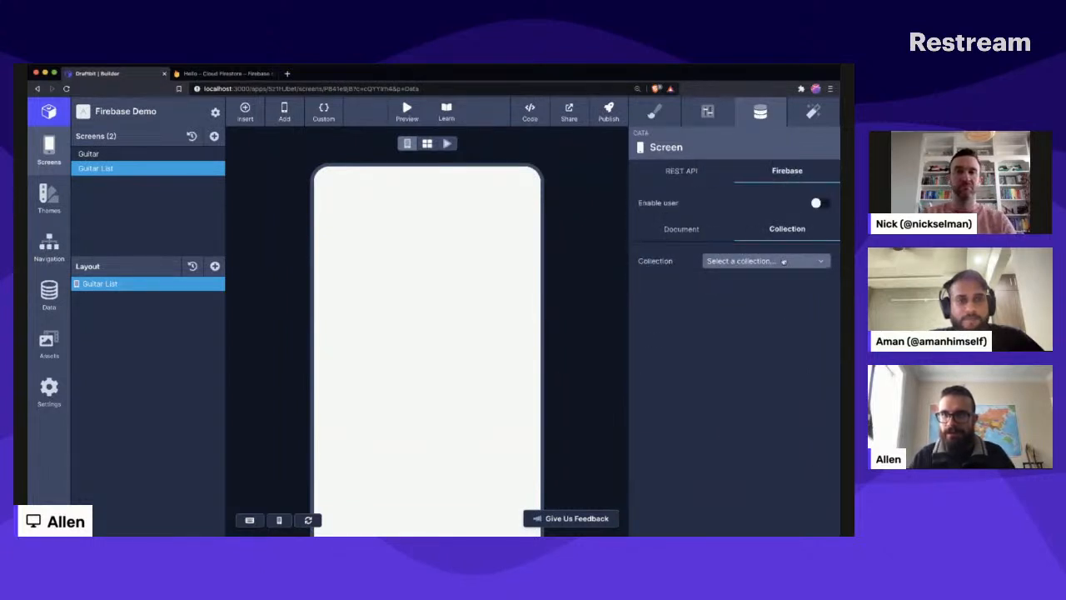
pyautogui.click(771, 262)
pyautogui.click(765, 276)
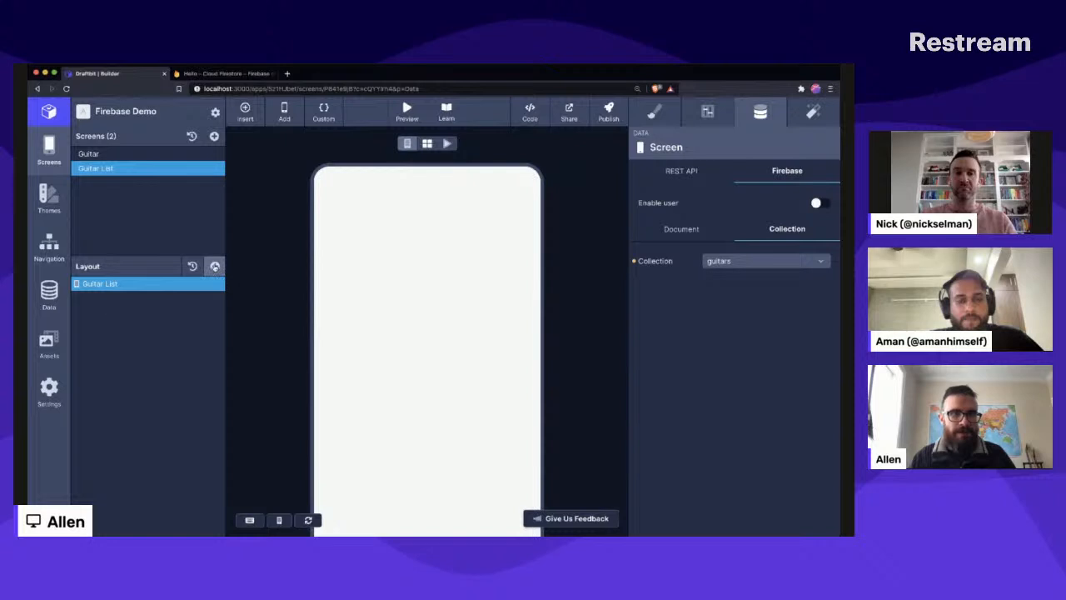
# - Add a List component to the Guitar List screen and set its data to guitars (firebase)
pyautogui.click(214, 266)
pyautogui.write('list')
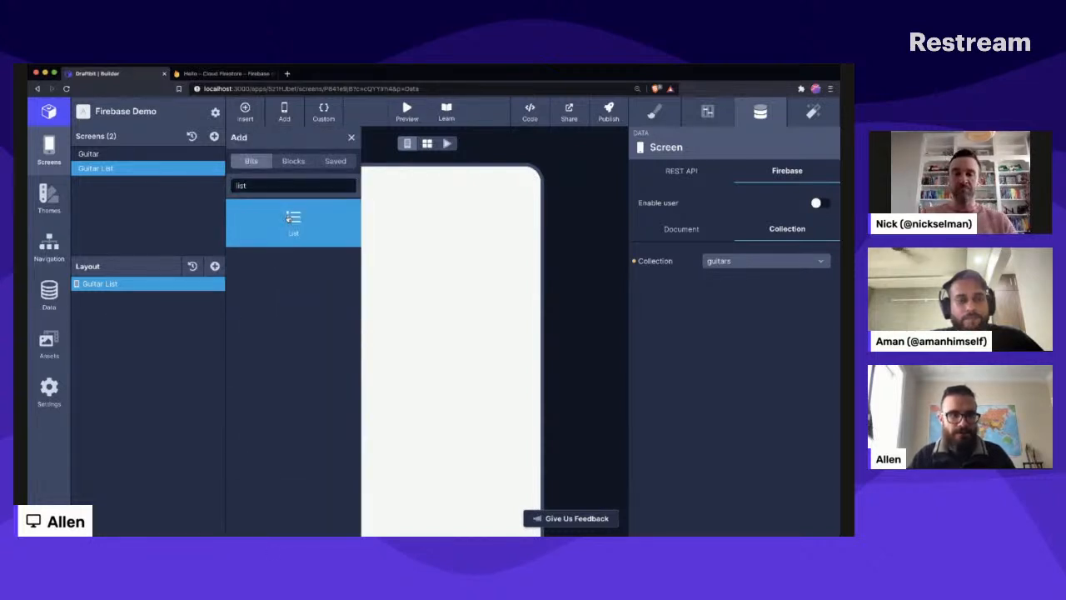
pyautogui.click(288, 218)
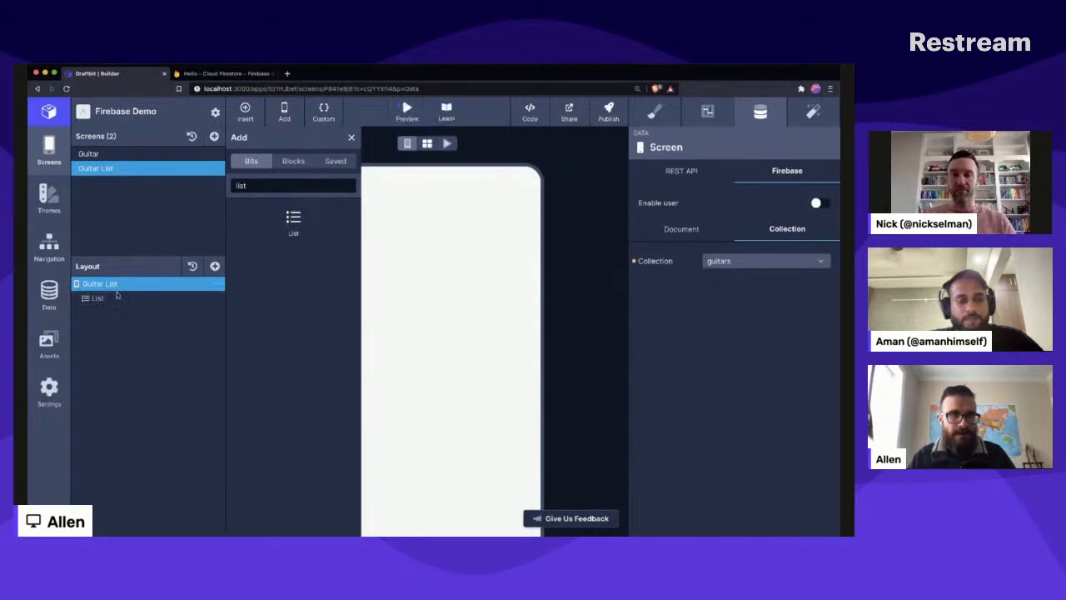
pyautogui.click(112, 298)
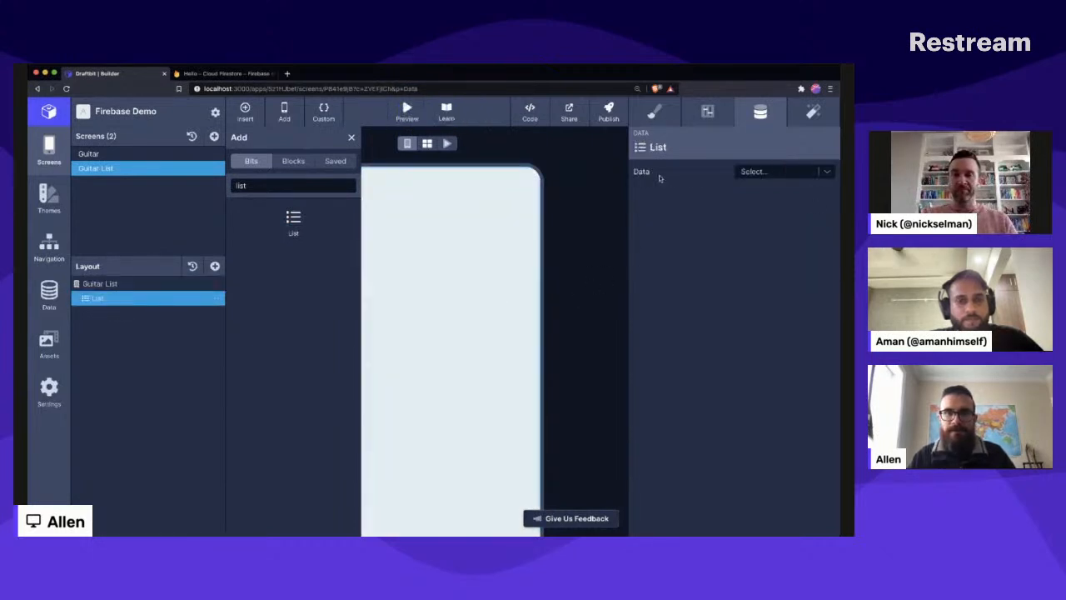
pyautogui.click(351, 139)
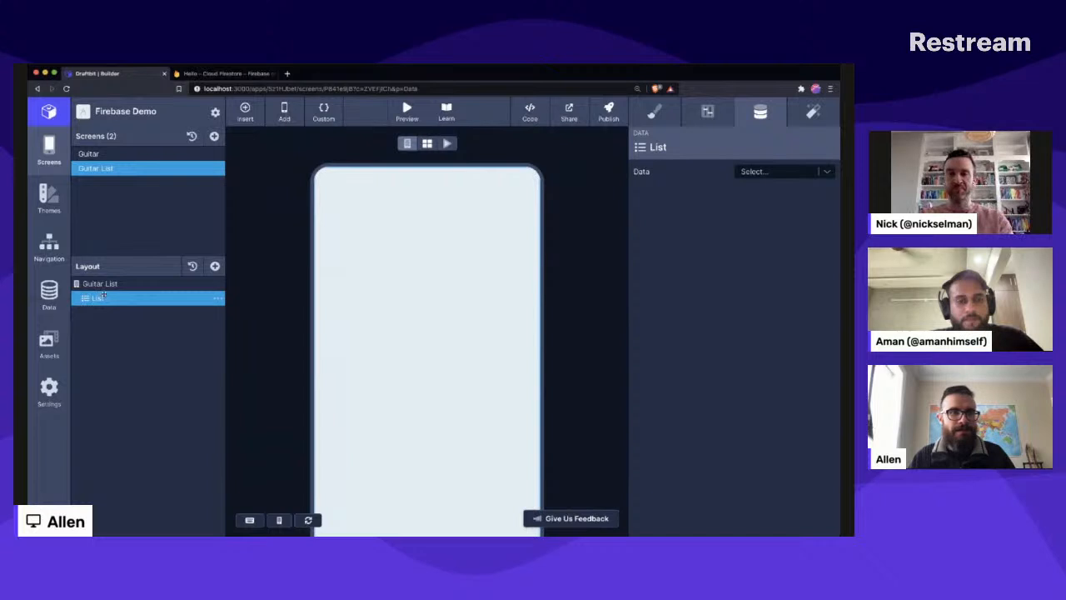
pyautogui.click(824, 171)
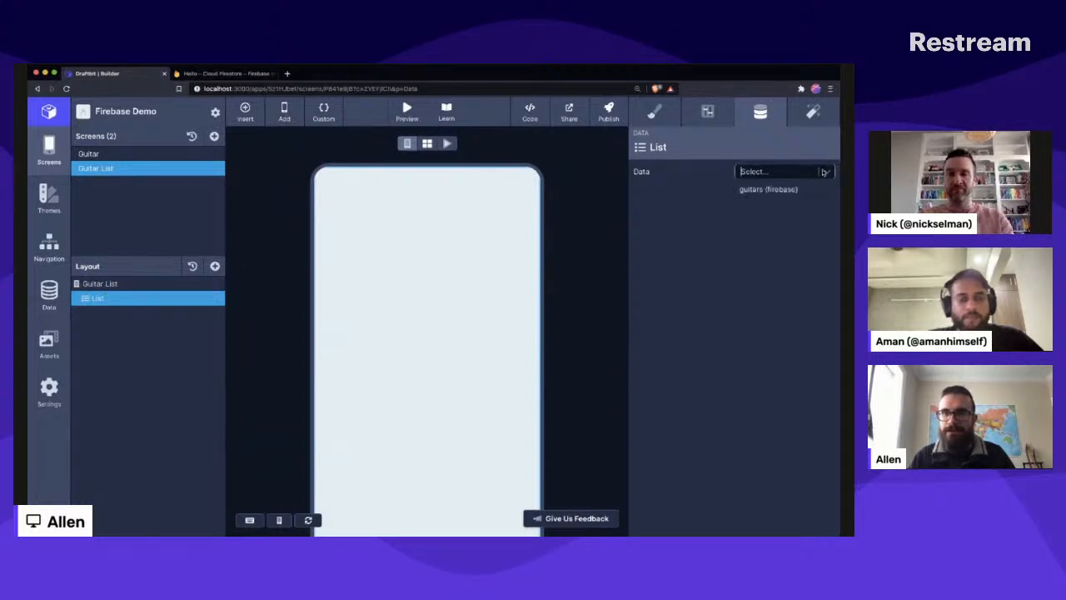
pyautogui.click(760, 189)
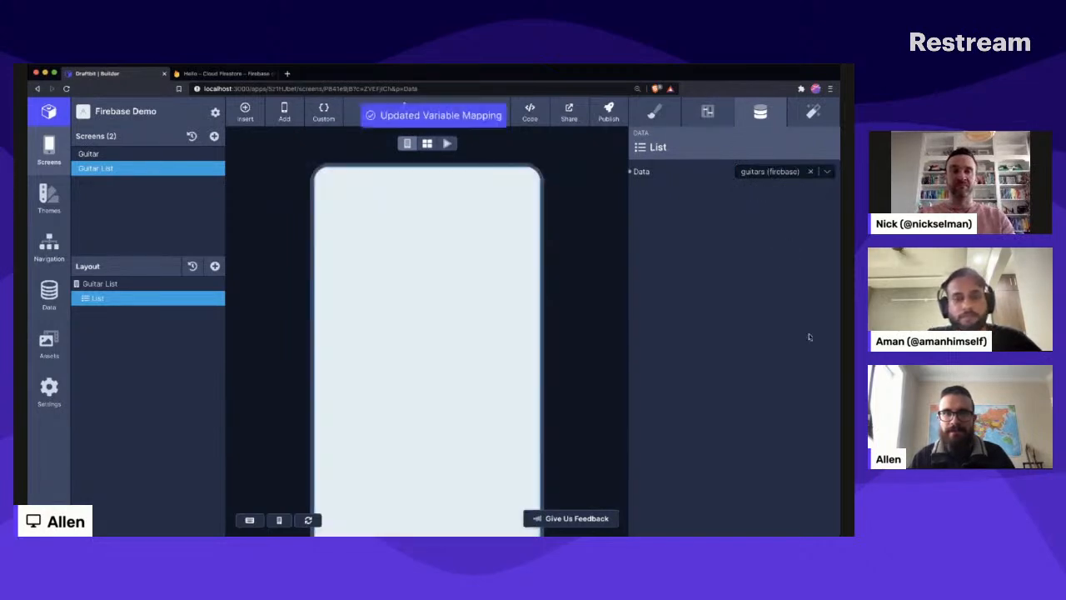
# - Add a View inside the List and a Text component inside that View
pyautogui.click(214, 265)
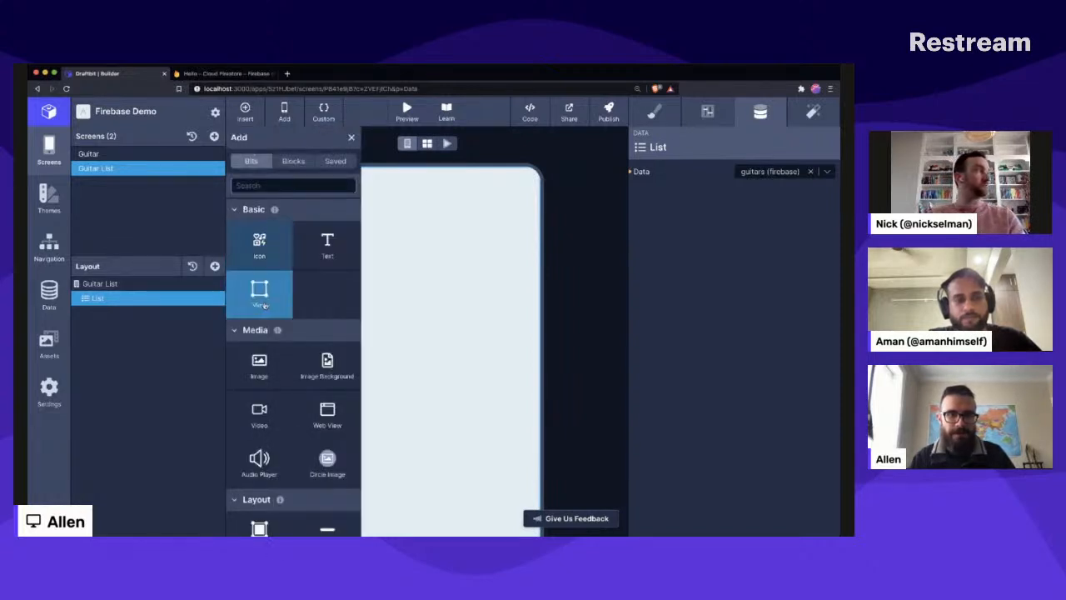
pyautogui.click(293, 161)
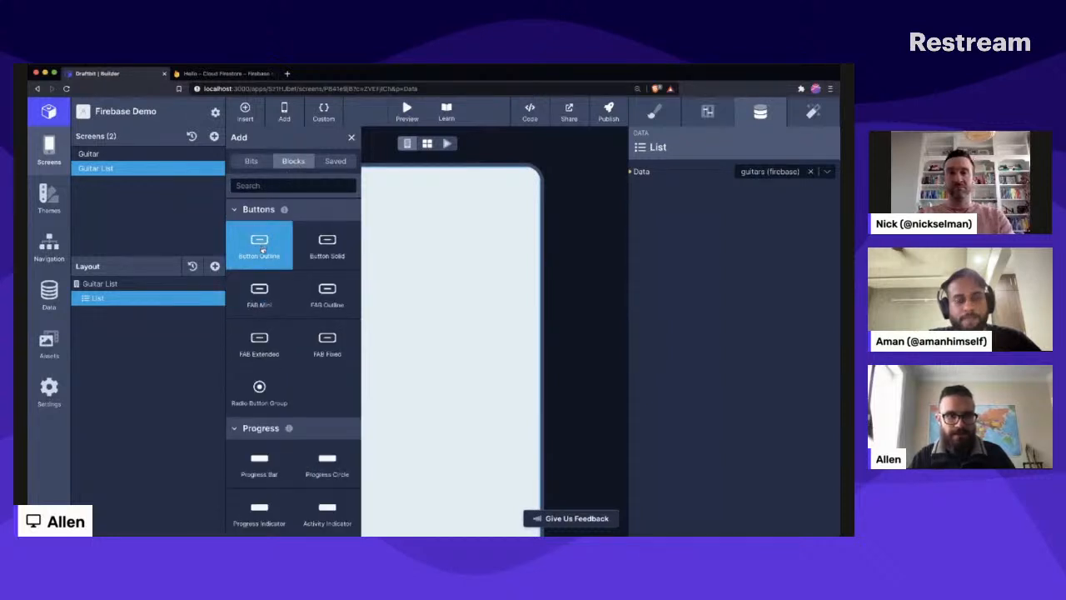
pyautogui.click(252, 160)
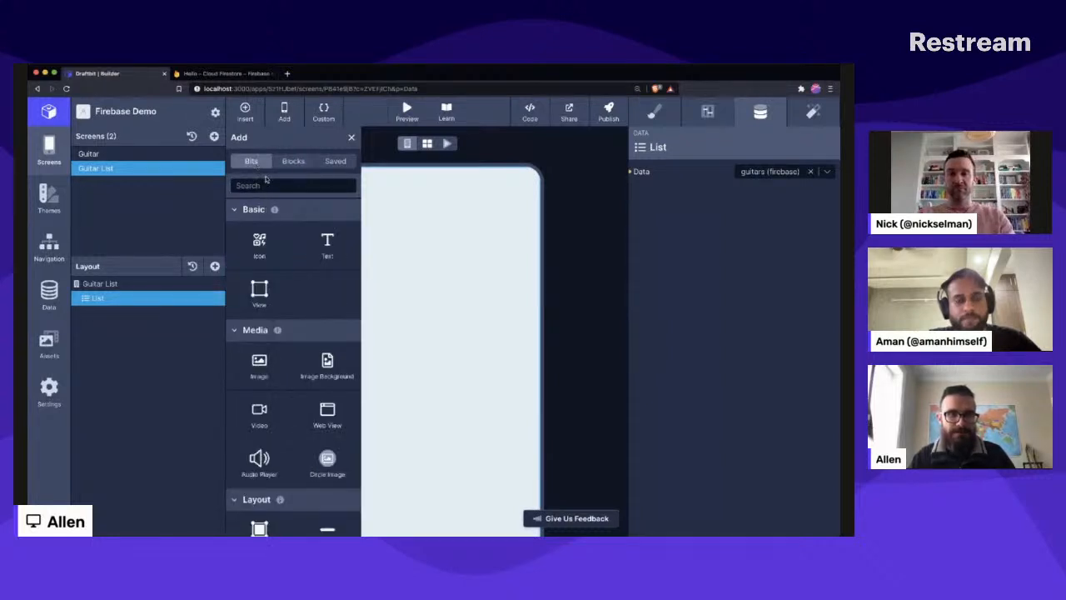
pyautogui.click(258, 310)
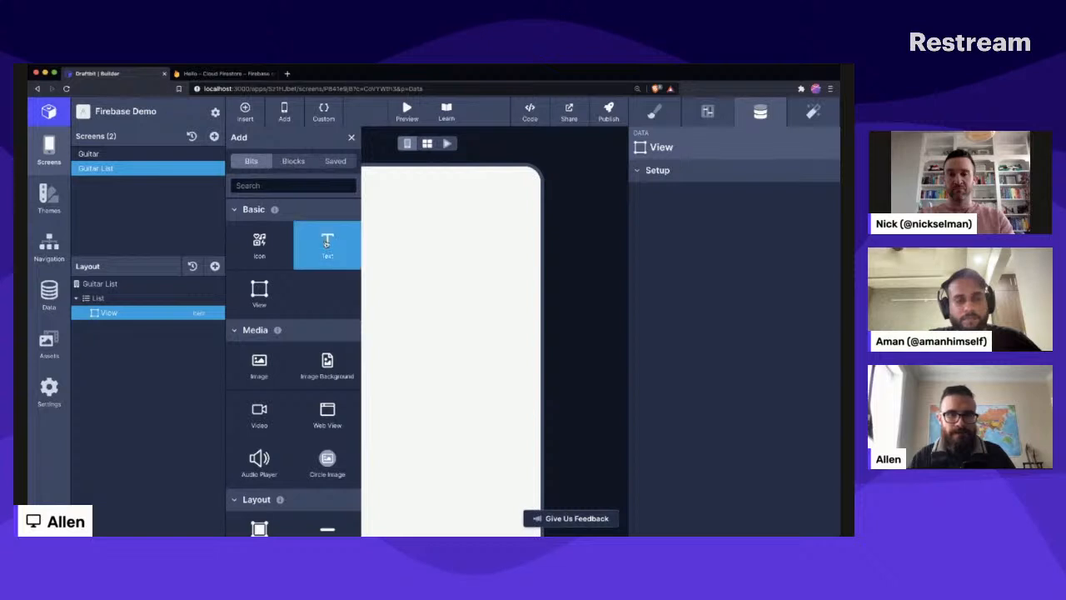
pyautogui.click(326, 242)
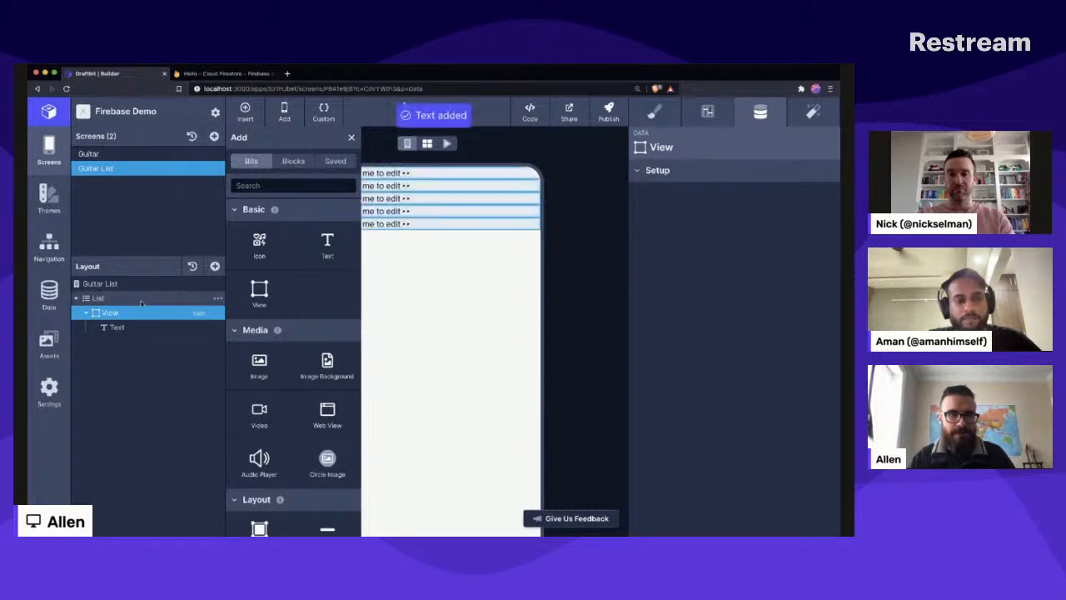
# - Add a Button Outline block below the Text in the View, deleting the duplicate so only one button is kept
pyautogui.click(291, 161)
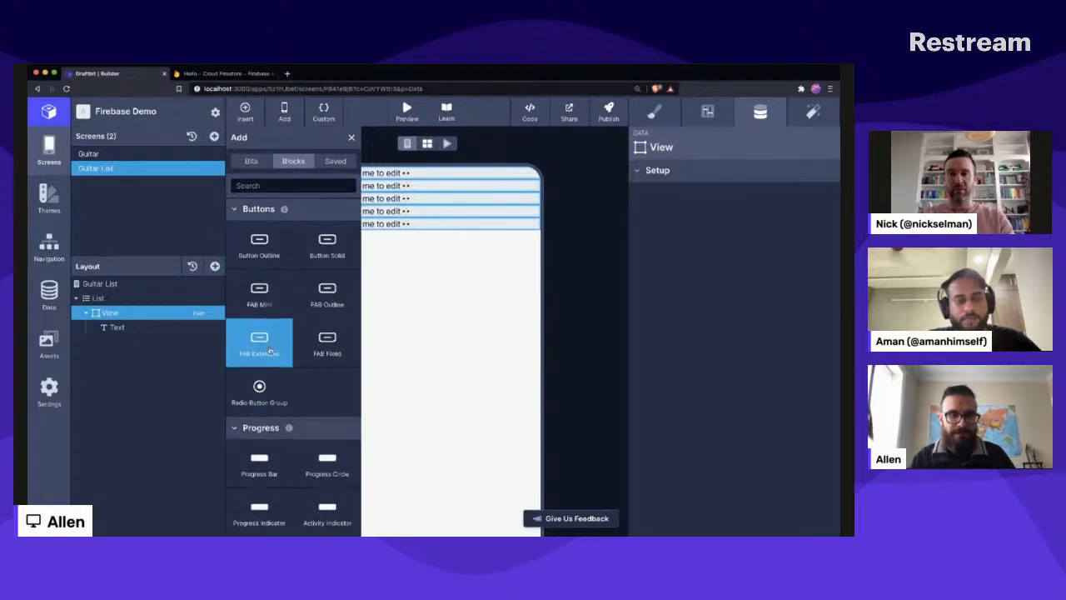
pyautogui.scroll(-1, 269, 350)
pyautogui.scroll(1, 269, 350)
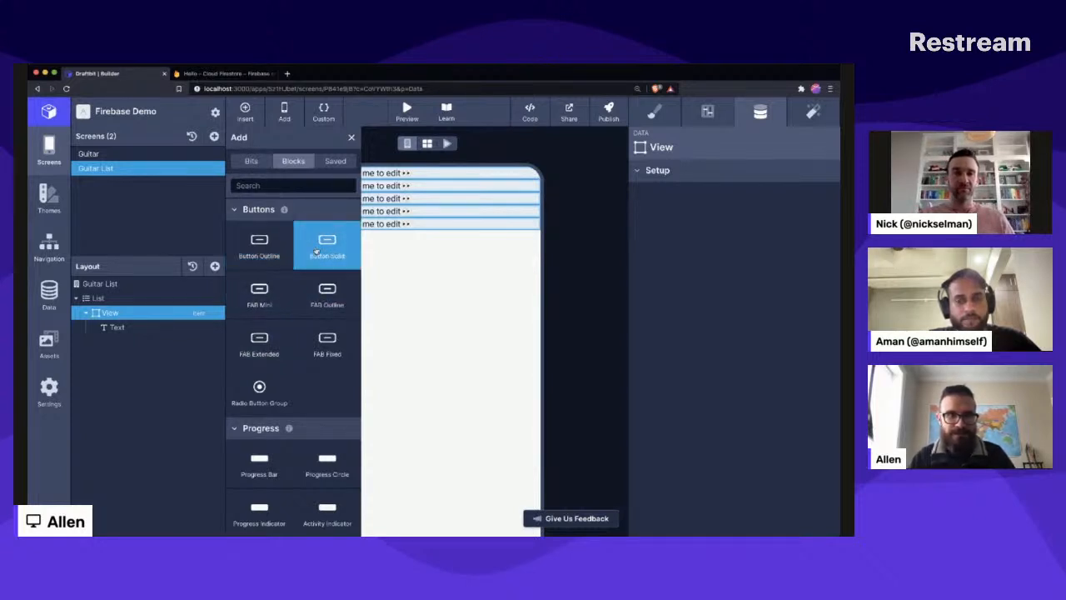
pyautogui.click(259, 242)
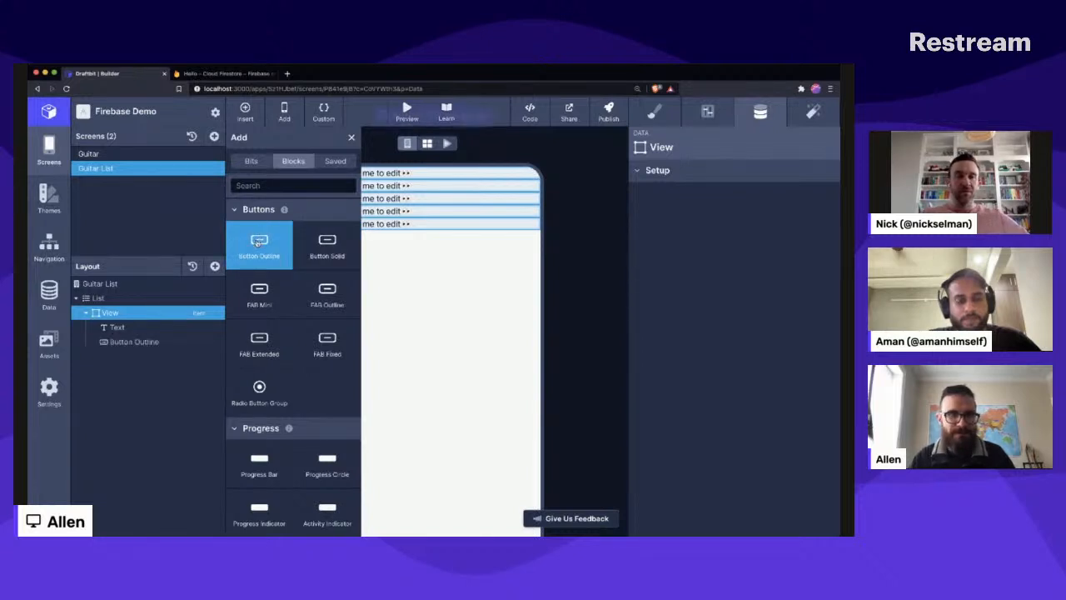
pyautogui.click(259, 242)
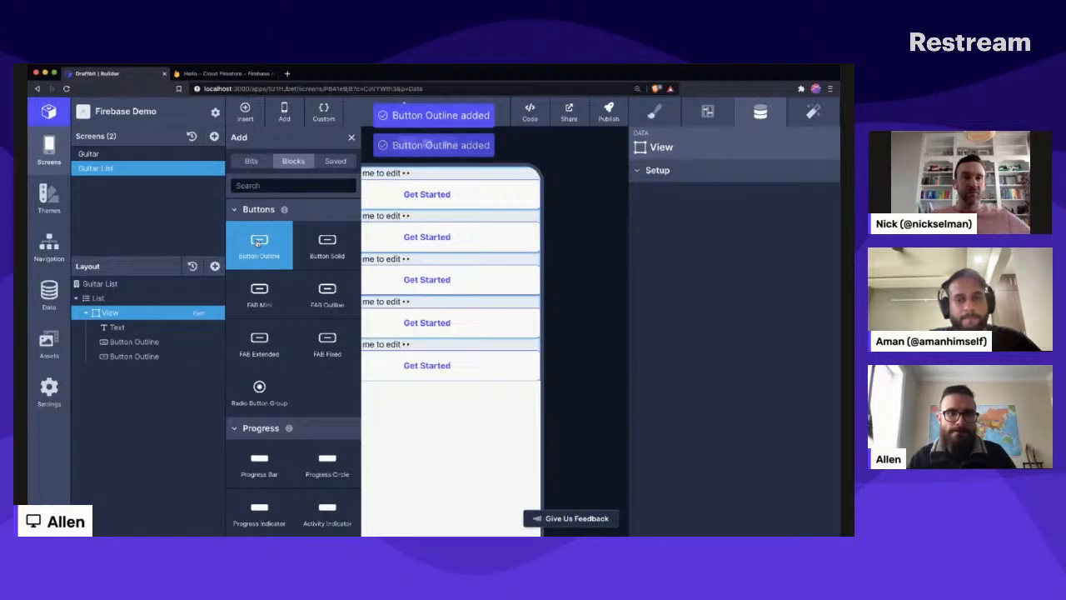
pyautogui.click(217, 356)
pyautogui.click(238, 403)
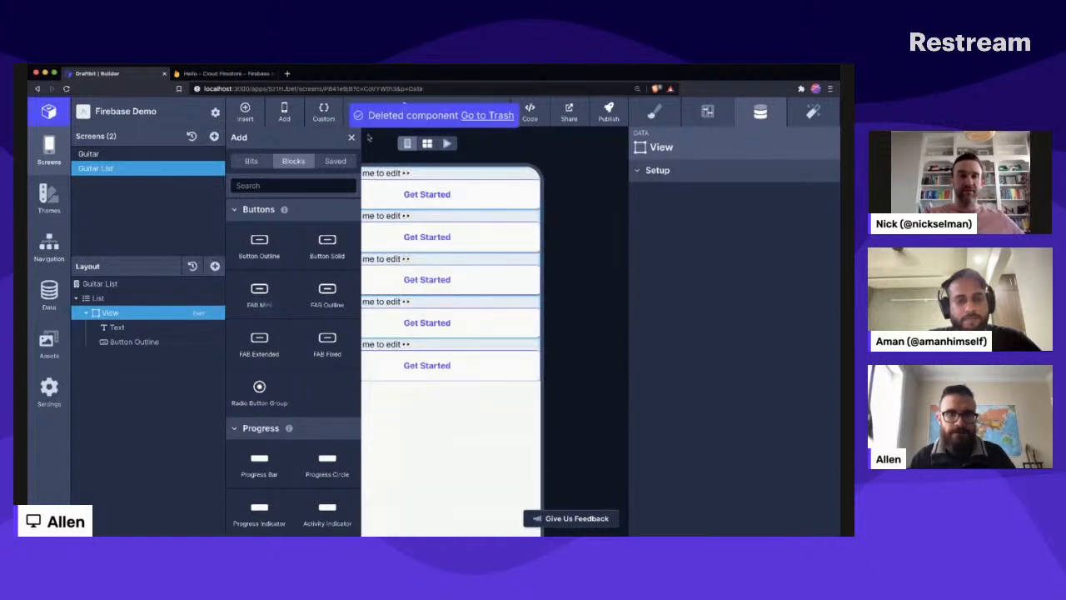
pyautogui.click(352, 138)
# - Set the text of the Button Outline in the list's View to Details
pyautogui.click(373, 228)
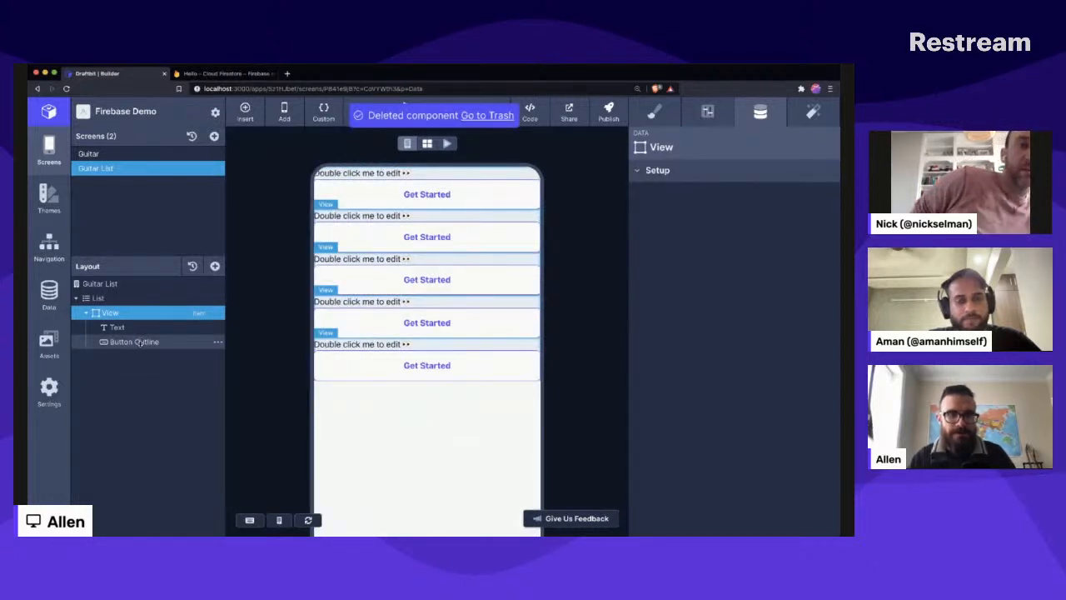
pyautogui.click(694, 226)
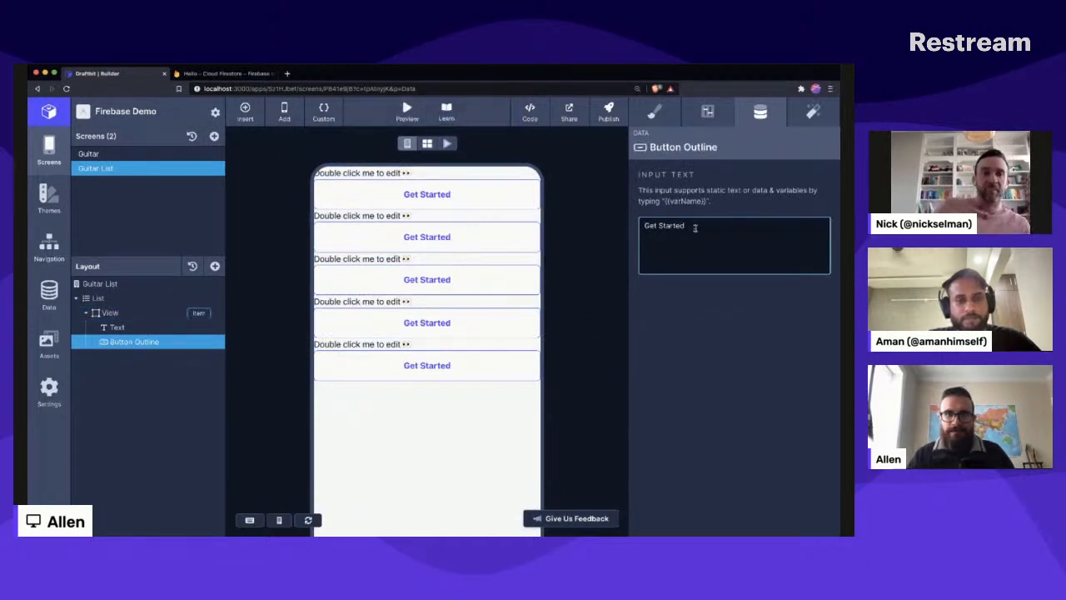
pyautogui.hotkey('ctrl', 'a')
pyautogui.press('BackSpace')
pyautogui.write('Deta')
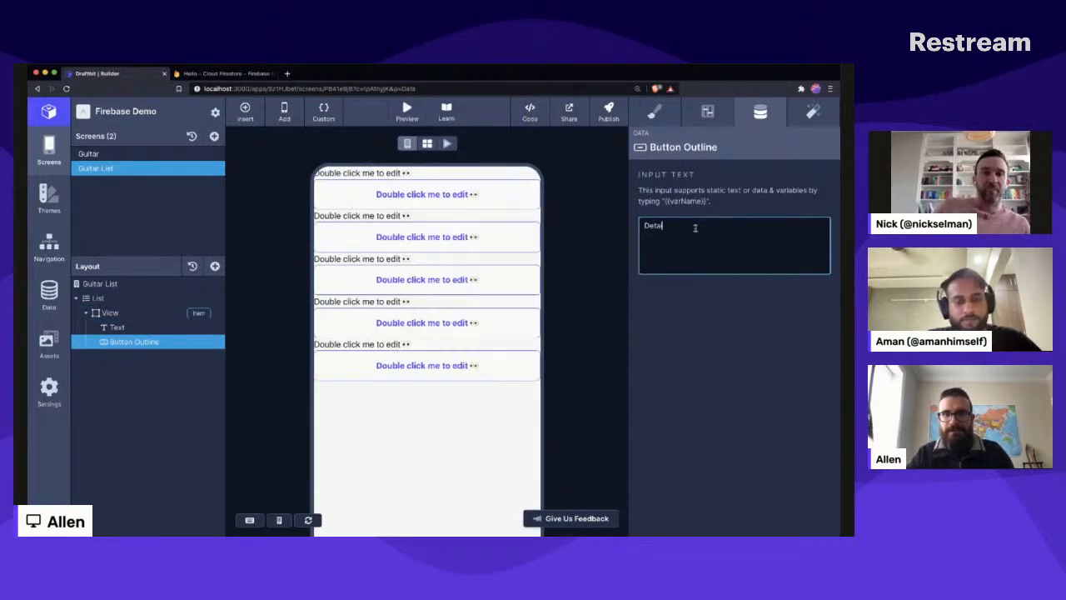
pyautogui.write('ils')
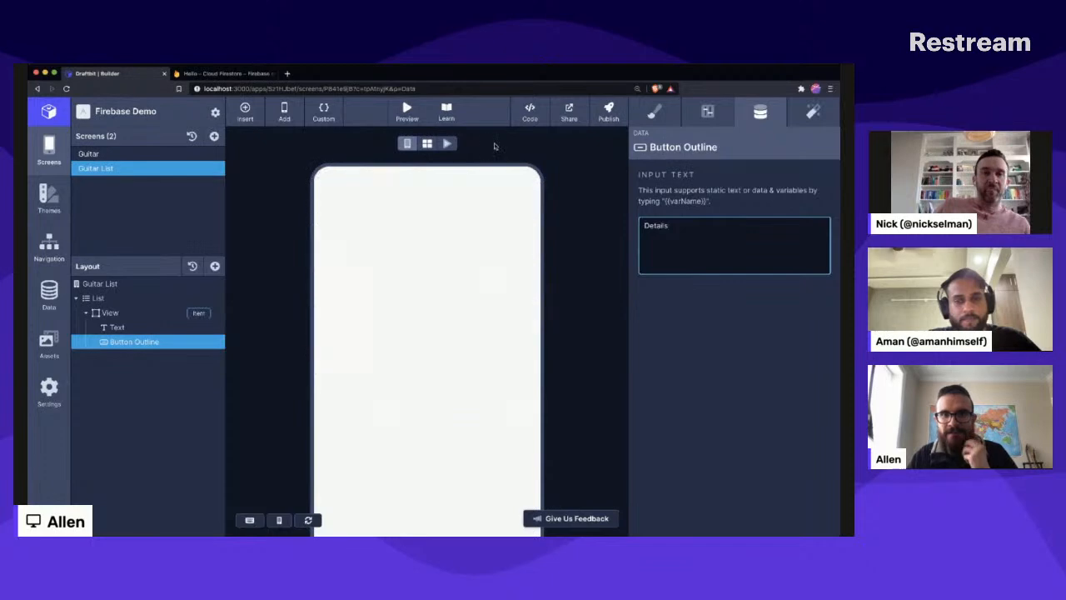
# - Replace the content of the Text component in the list's View with the {{model}} variable bound to model (list item)
pyautogui.click(371, 174)
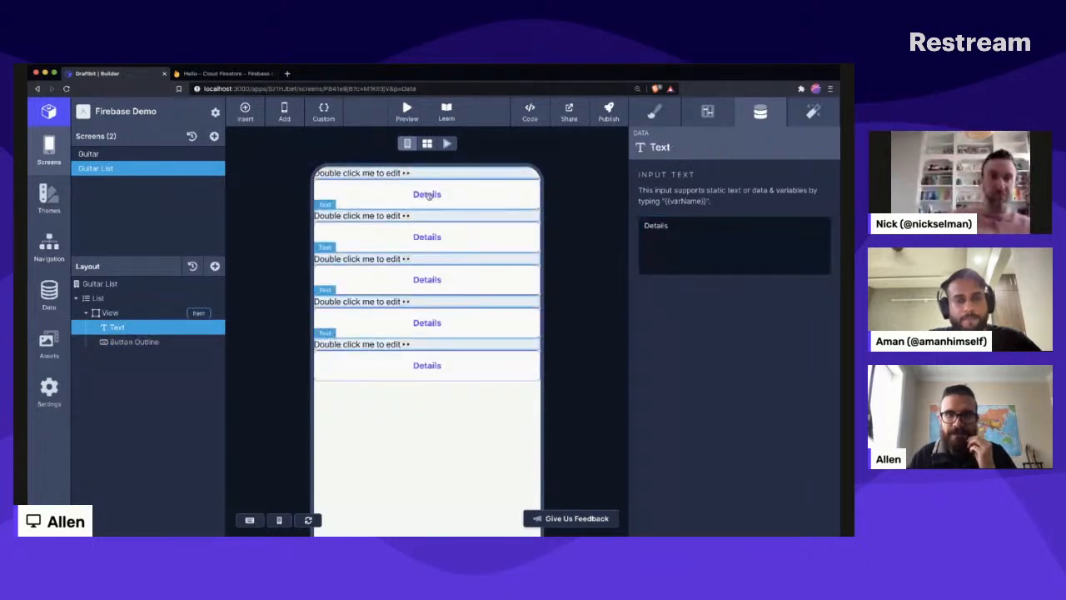
pyautogui.click(728, 232)
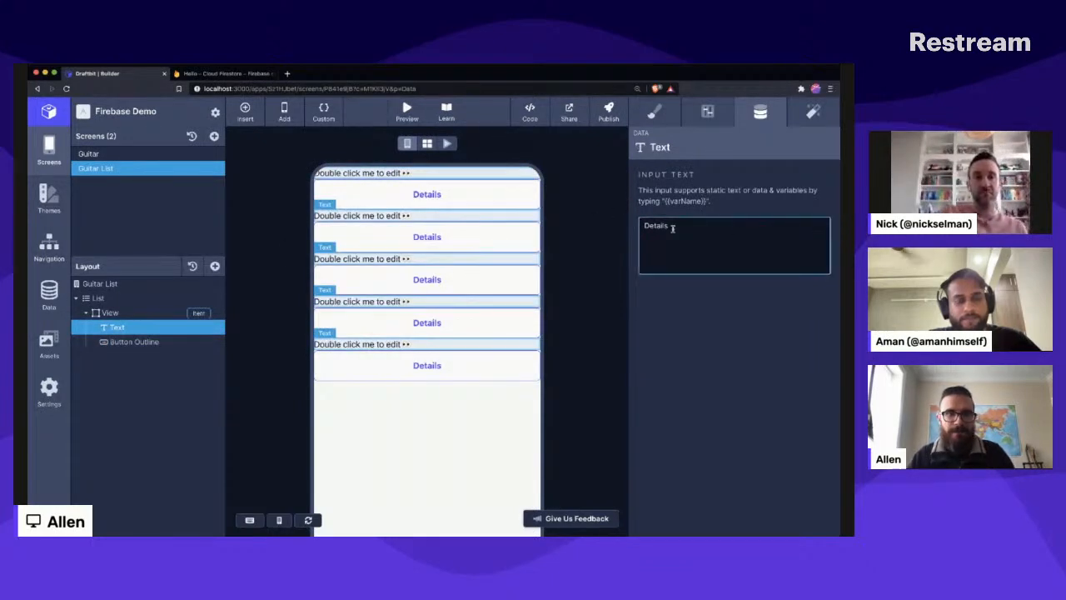
pyautogui.click(136, 340)
pyautogui.click(135, 328)
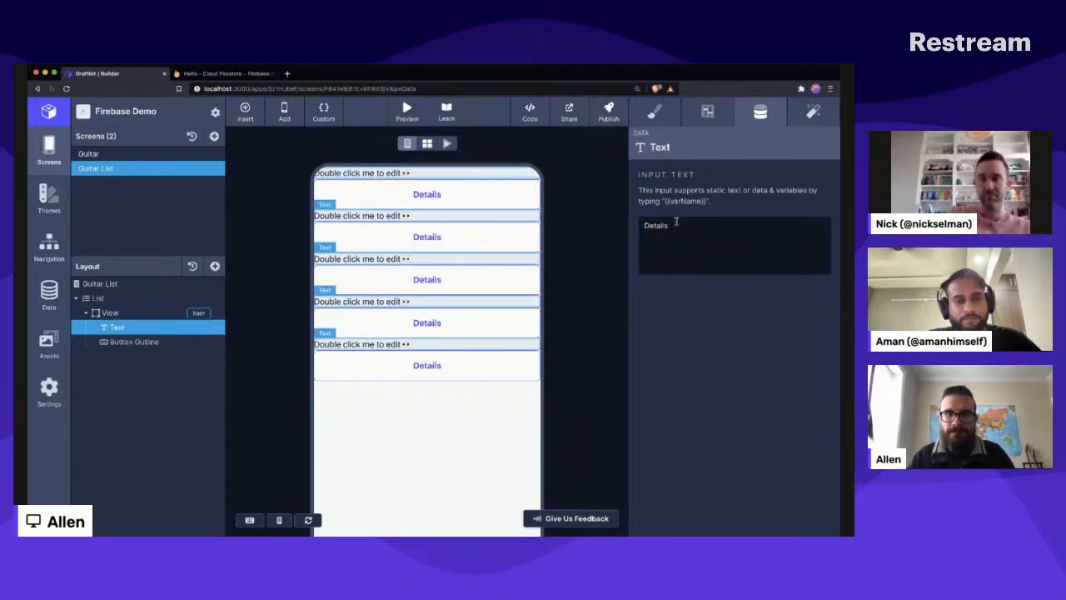
pyautogui.click(695, 230)
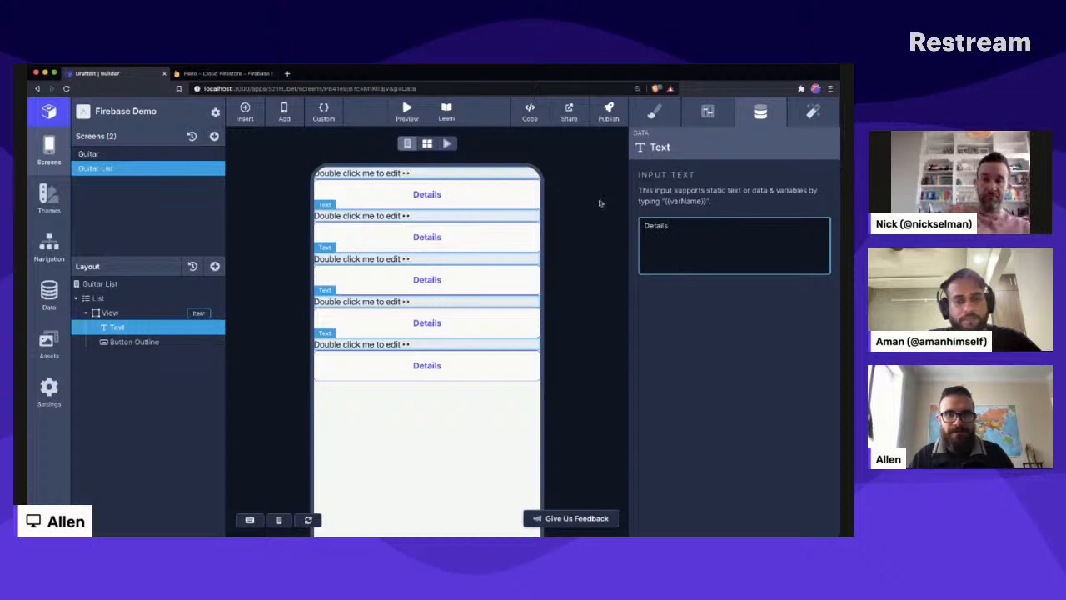
pyautogui.press('super+a')
pyautogui.press('BackSpace')
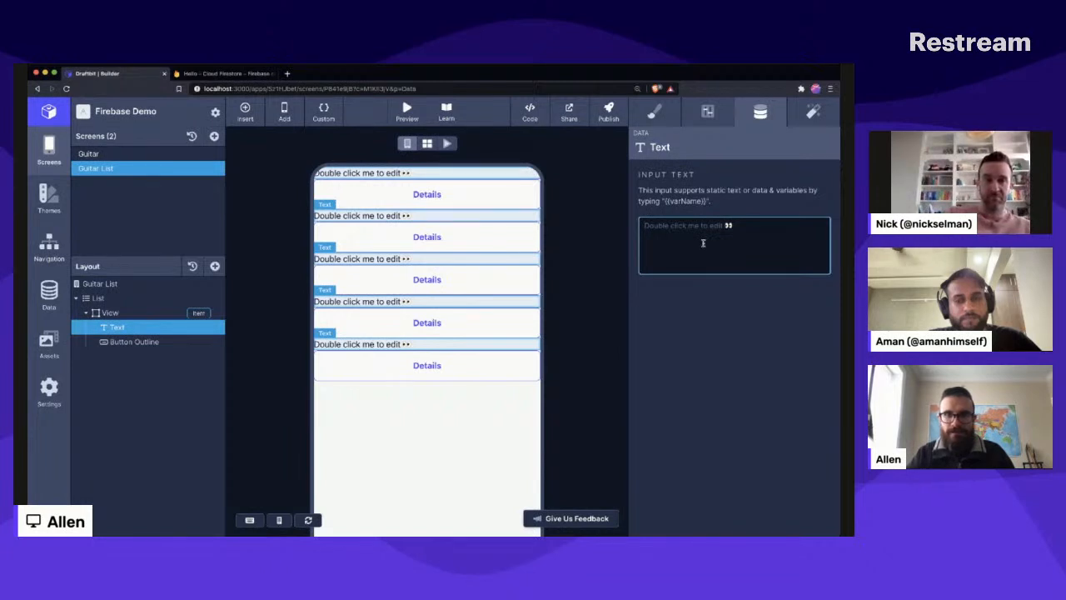
pyautogui.write('{{')
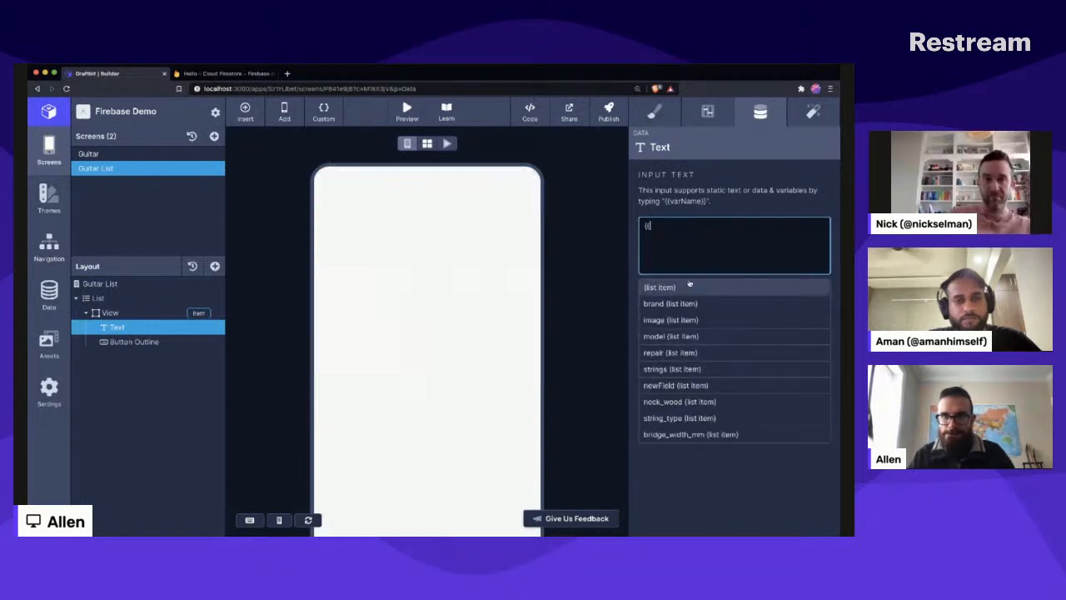
pyautogui.click(690, 338)
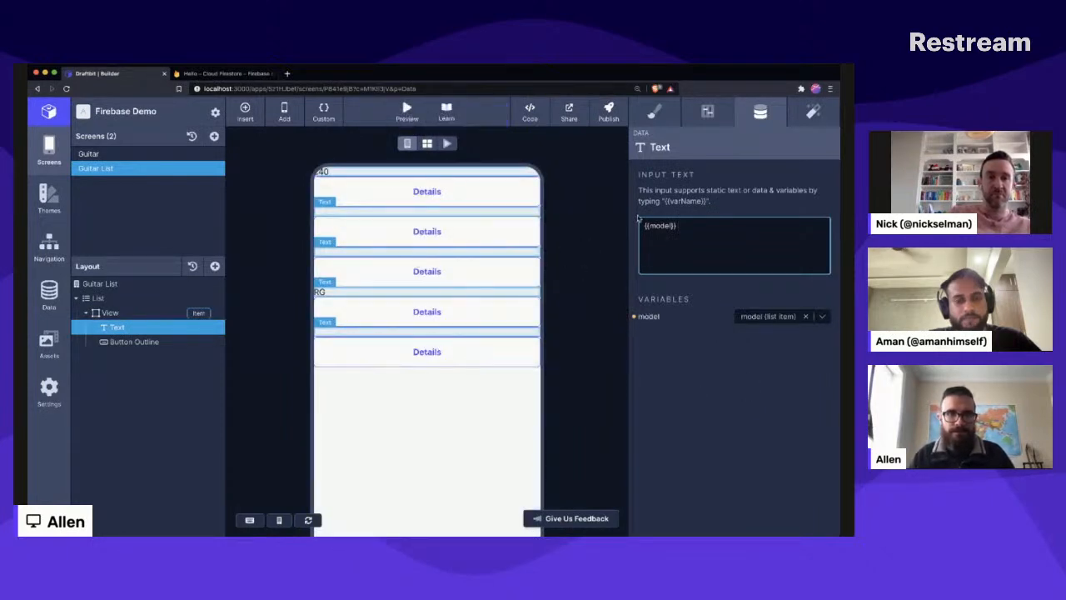
# - Center-align the flex items of the View inside the List
pyautogui.click(707, 111)
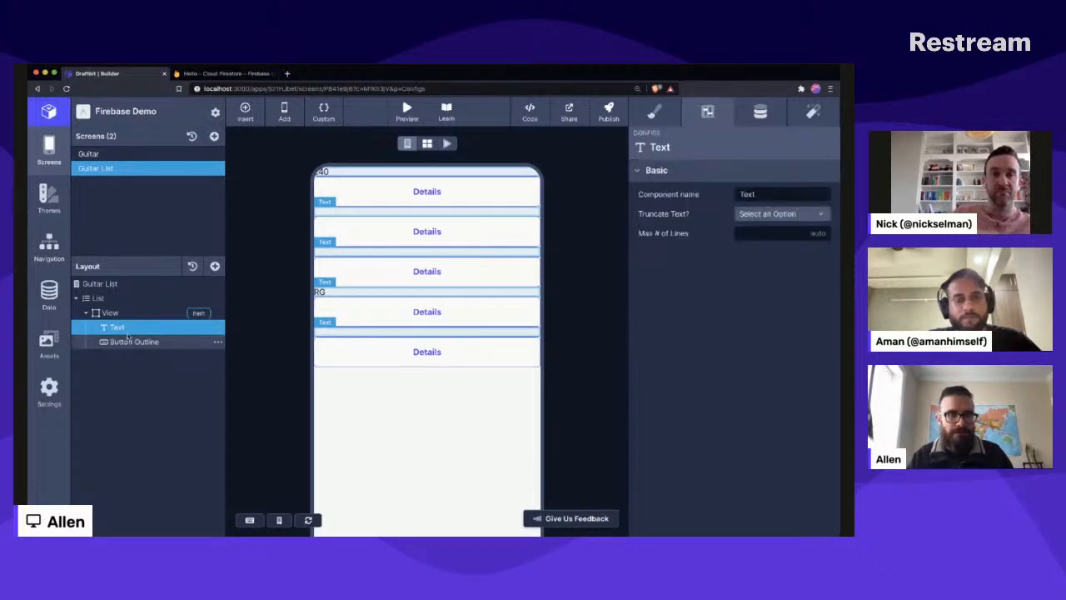
pyautogui.click(115, 312)
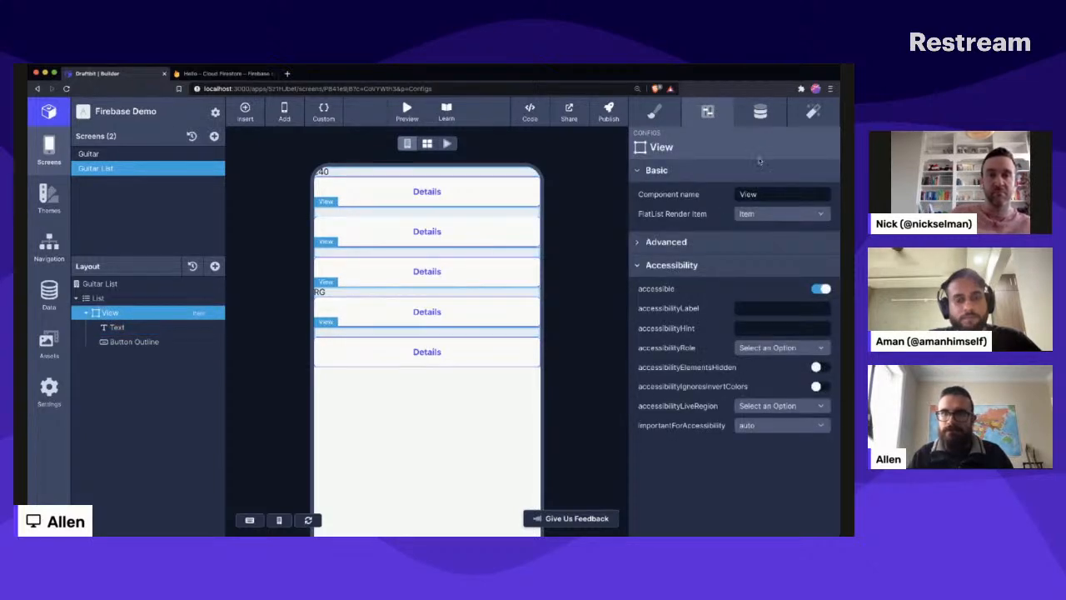
pyautogui.click(659, 113)
pyautogui.click(725, 229)
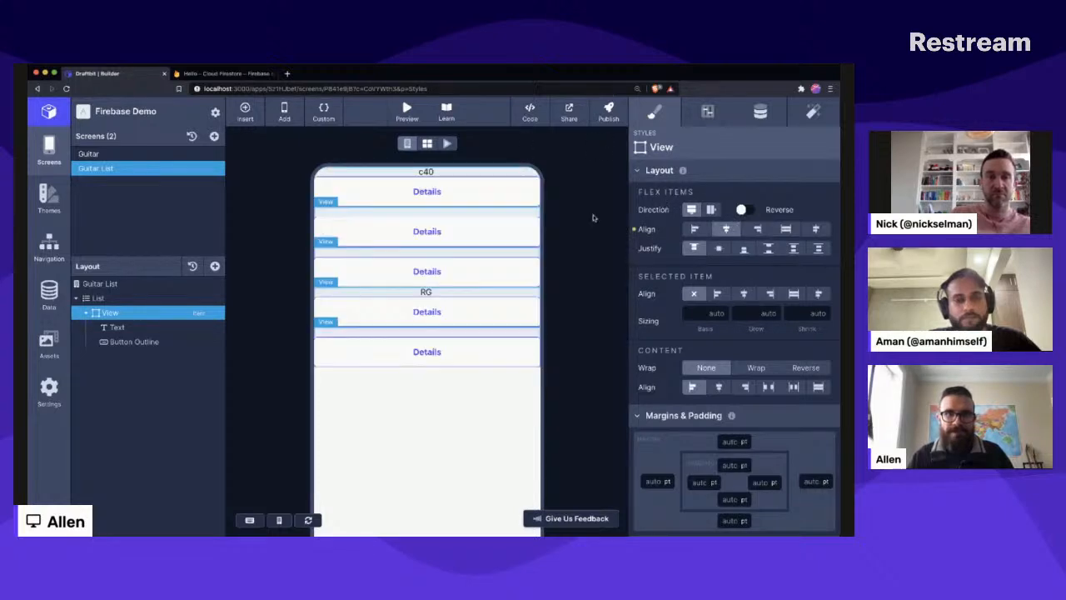
# - Prefix the Text component's variable with a label so its content reads Model: {{model}}
pyautogui.click(115, 327)
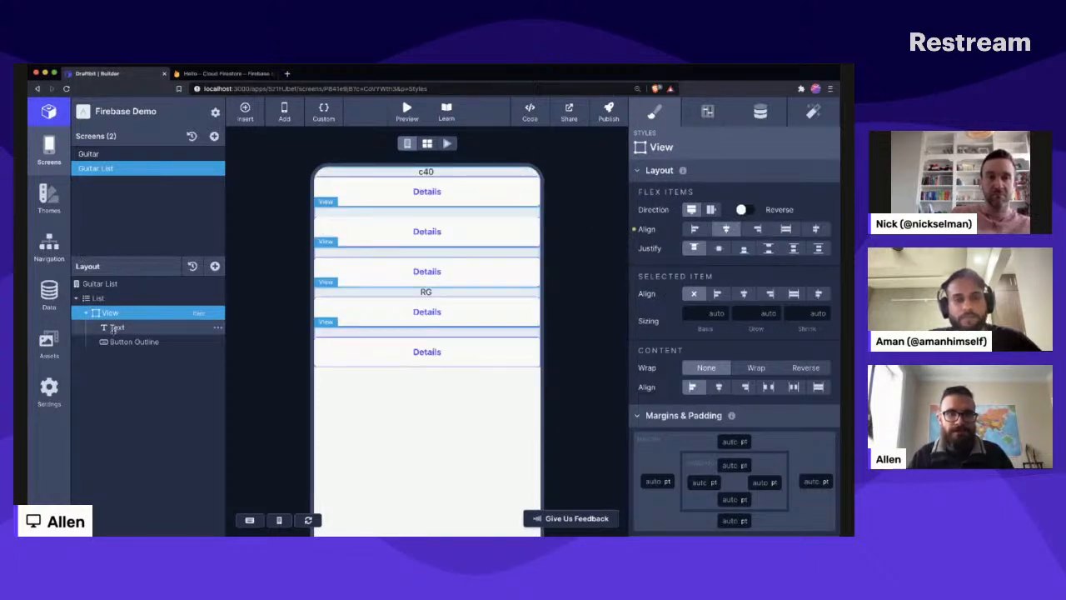
pyautogui.click(760, 113)
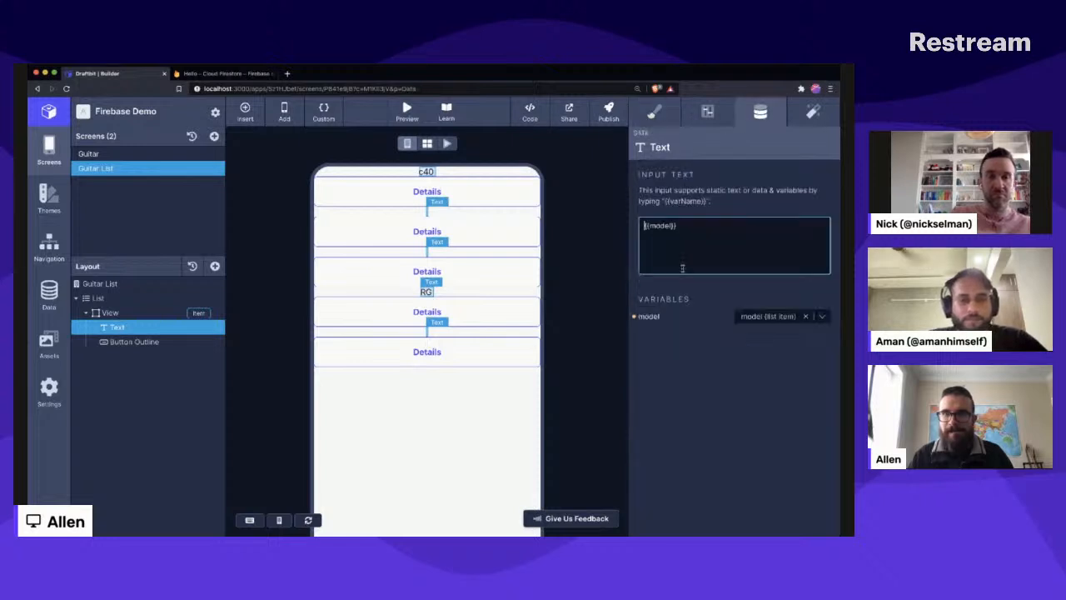
pyautogui.write('Model:')
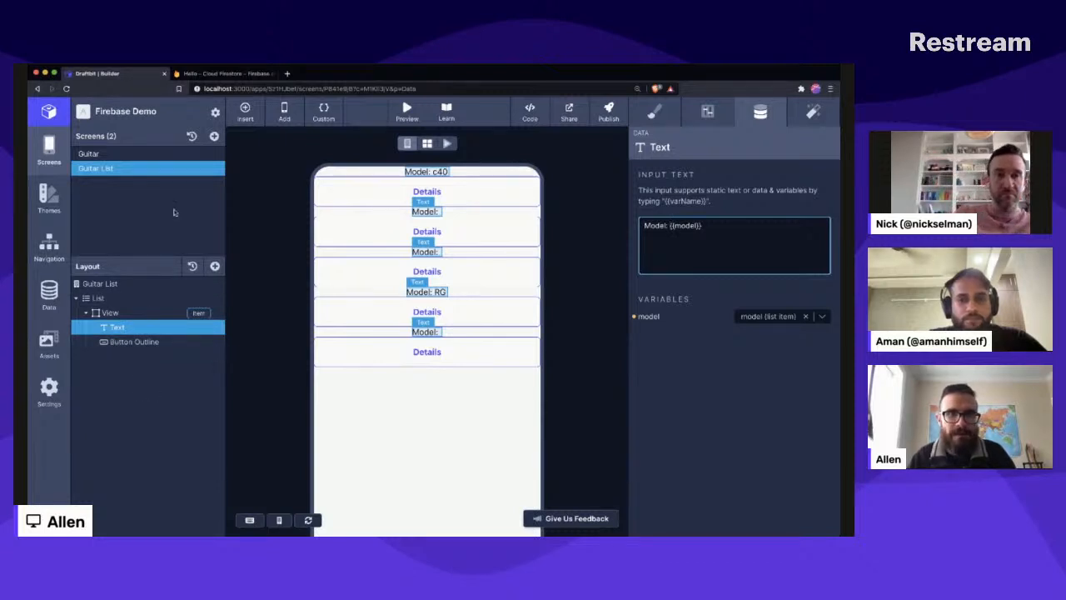
# - Switch to the Firebase console to check the d28 guitar document's fields, and return to Draftbit to review the Guitar screen
pyautogui.click(222, 75)
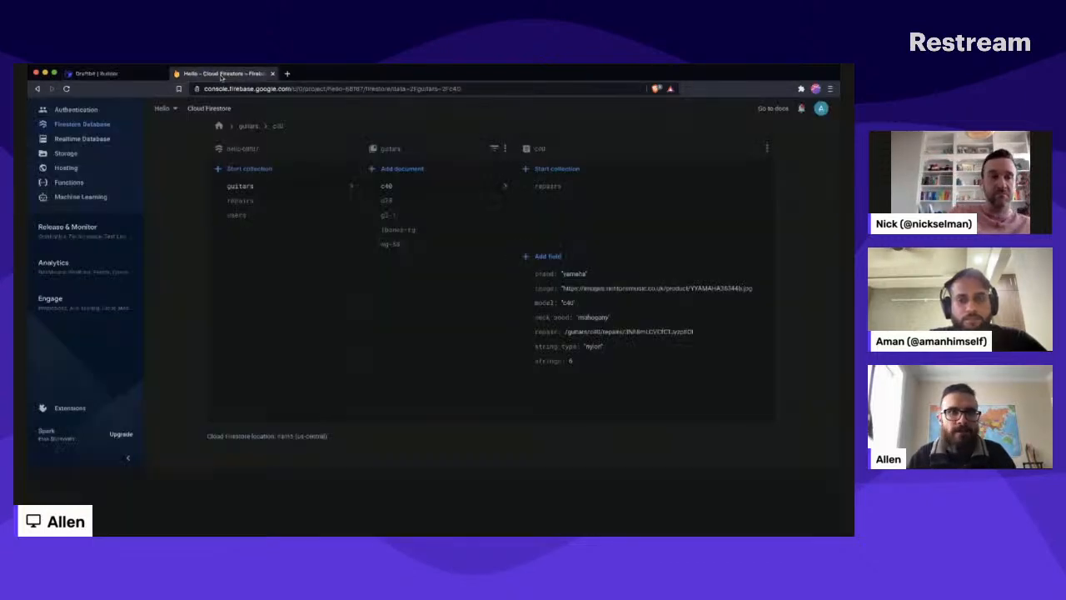
pyautogui.click(414, 200)
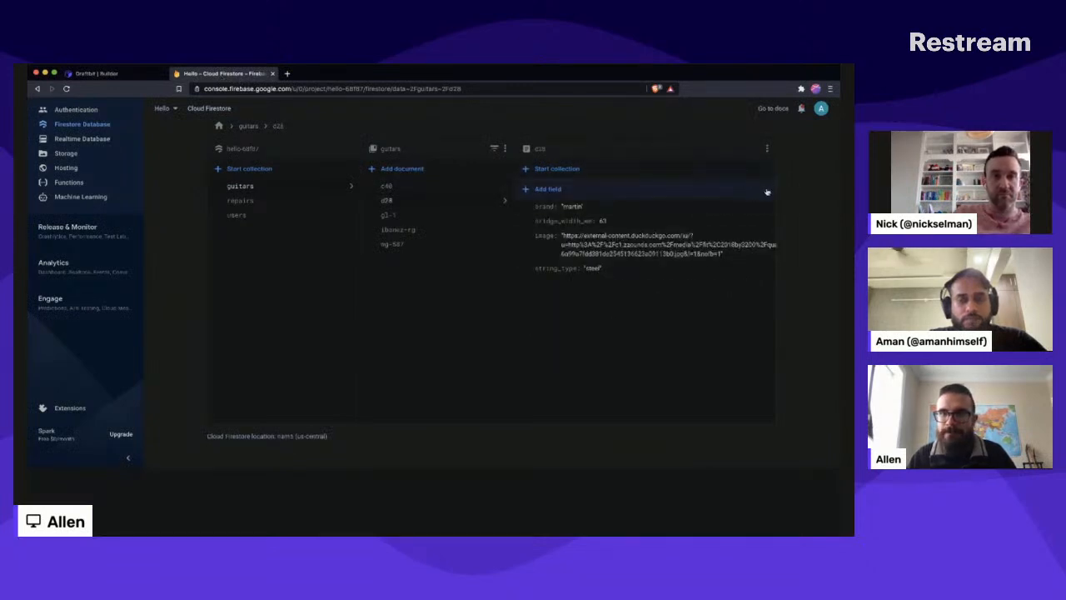
pyautogui.click(112, 74)
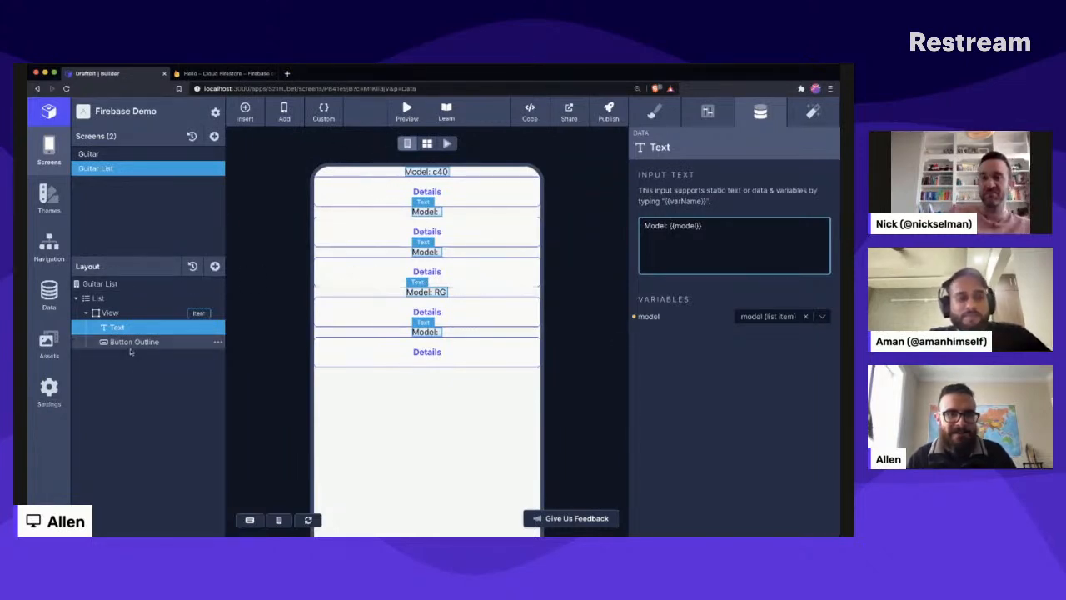
pyautogui.click(610, 293)
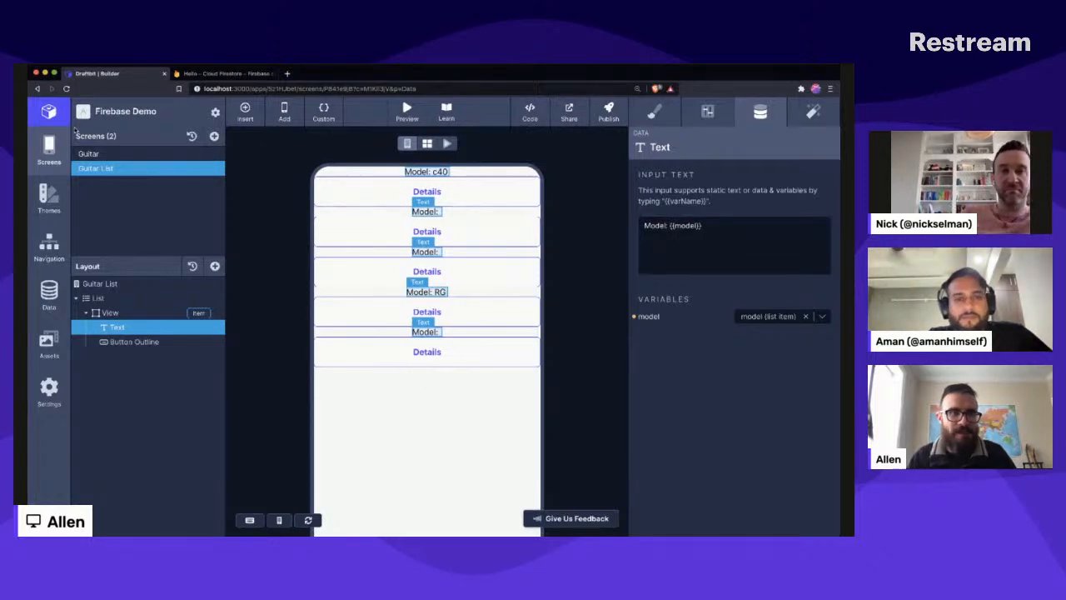
pyautogui.click(112, 154)
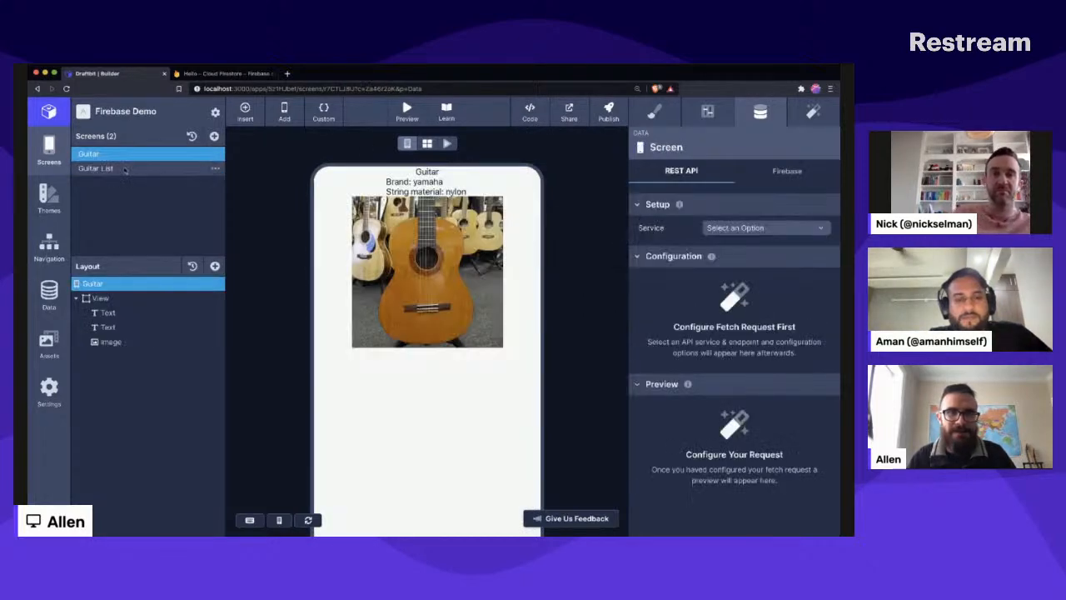
pyautogui.click(125, 169)
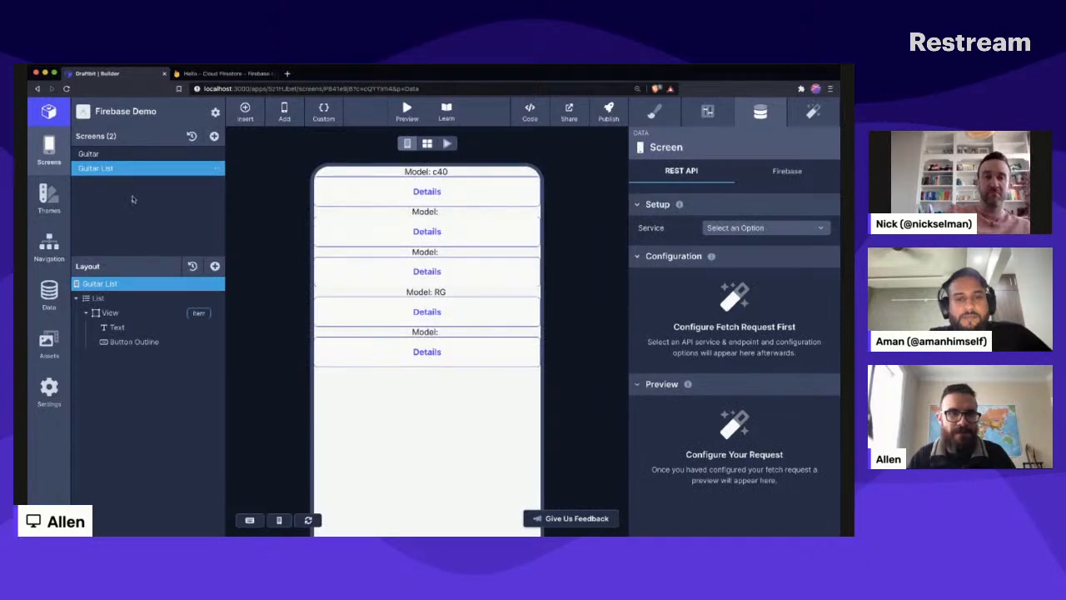
# - Add an On Tap Navigate action to the Button Outline with Guitar (Screen) as its destination
pyautogui.click(127, 343)
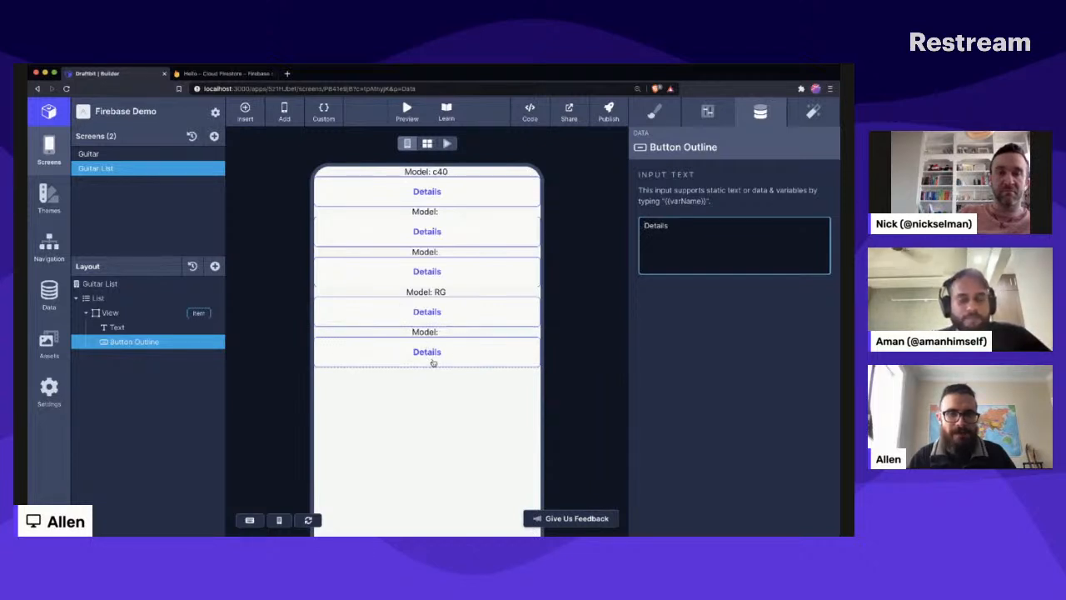
pyautogui.click(812, 112)
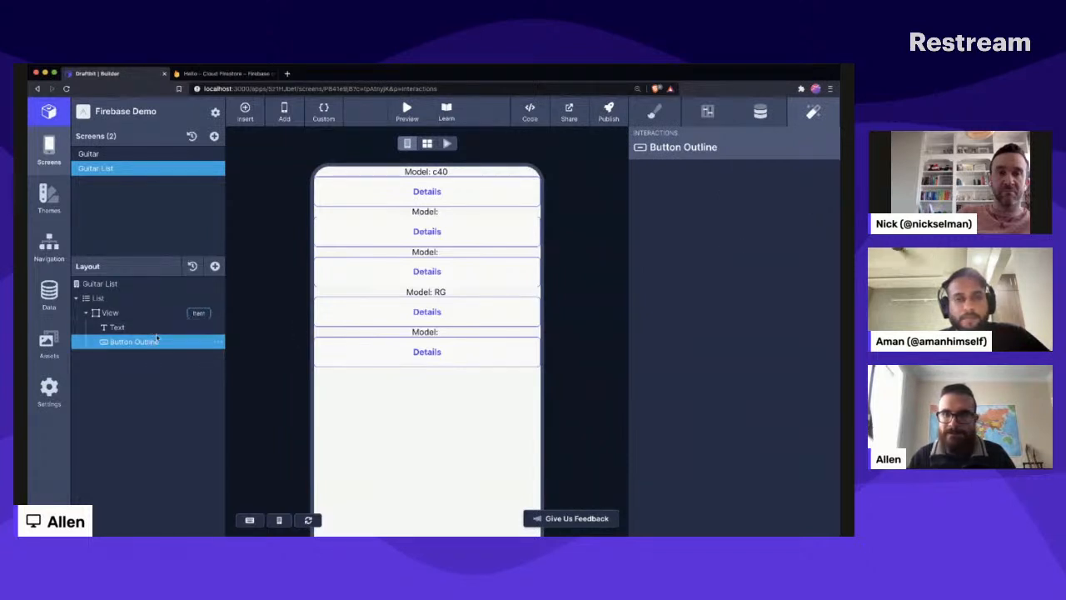
pyautogui.press('super+Tab')
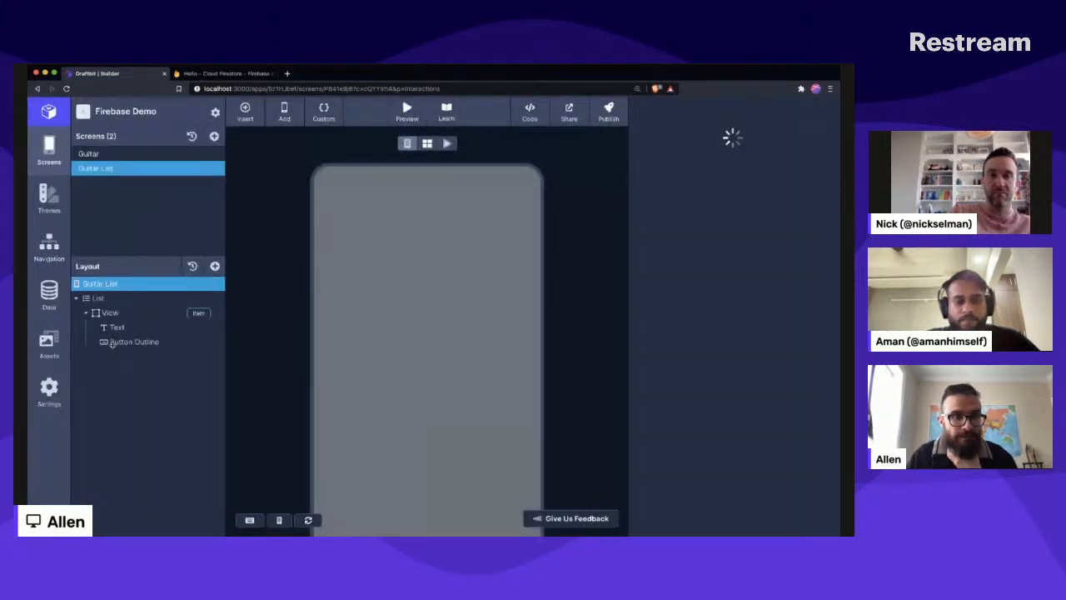
pyautogui.click(111, 342)
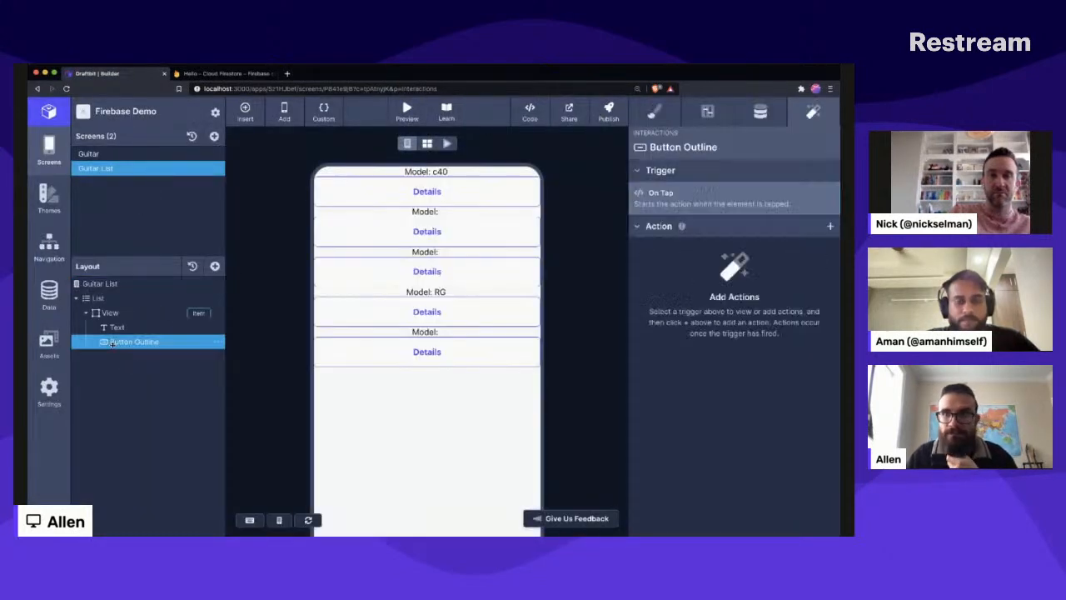
pyautogui.click(829, 226)
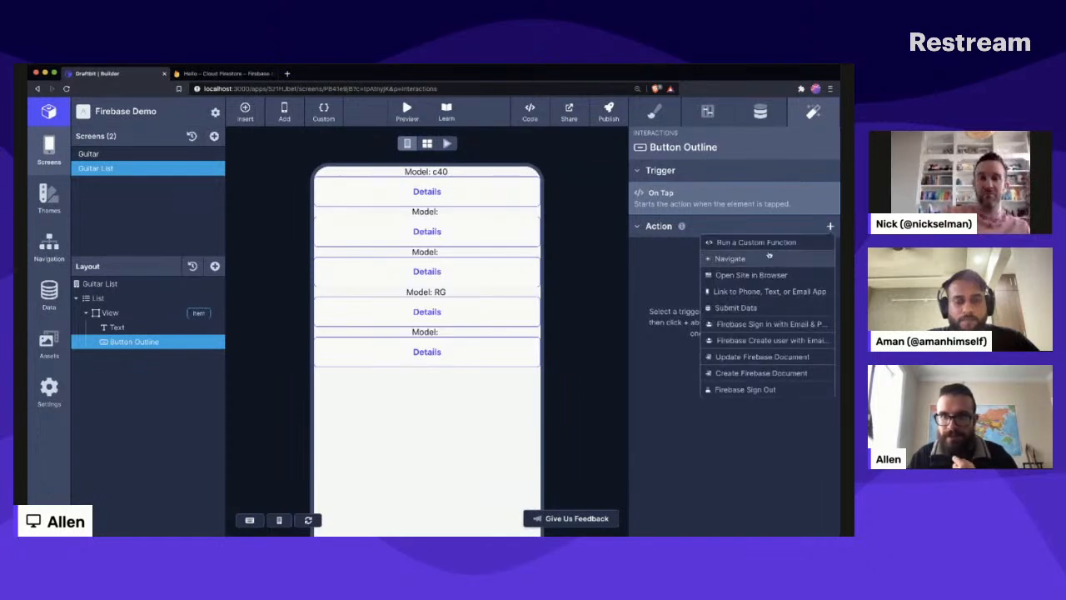
pyautogui.click(763, 259)
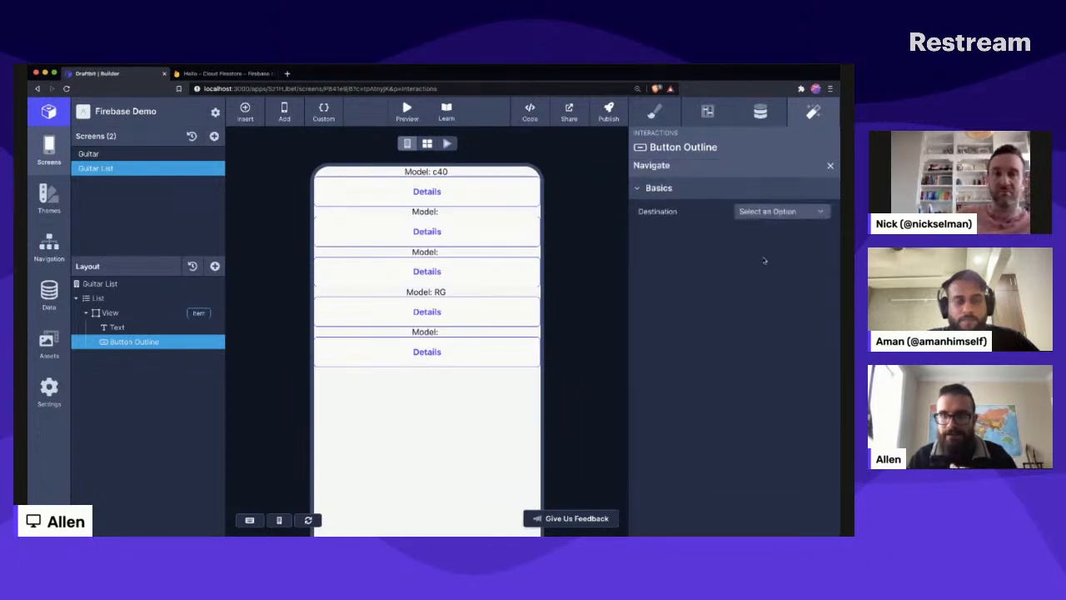
pyautogui.click(771, 213)
pyautogui.click(777, 262)
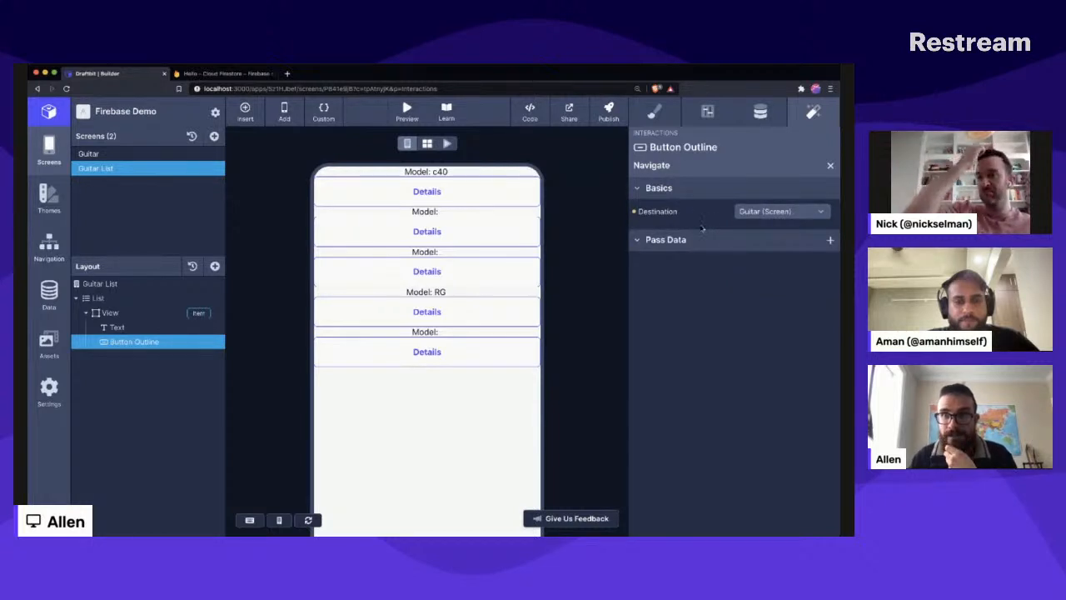
# - Add a Pass Data parameter named documentId to the Navigate action and check which values it can be given
pyautogui.click(829, 239)
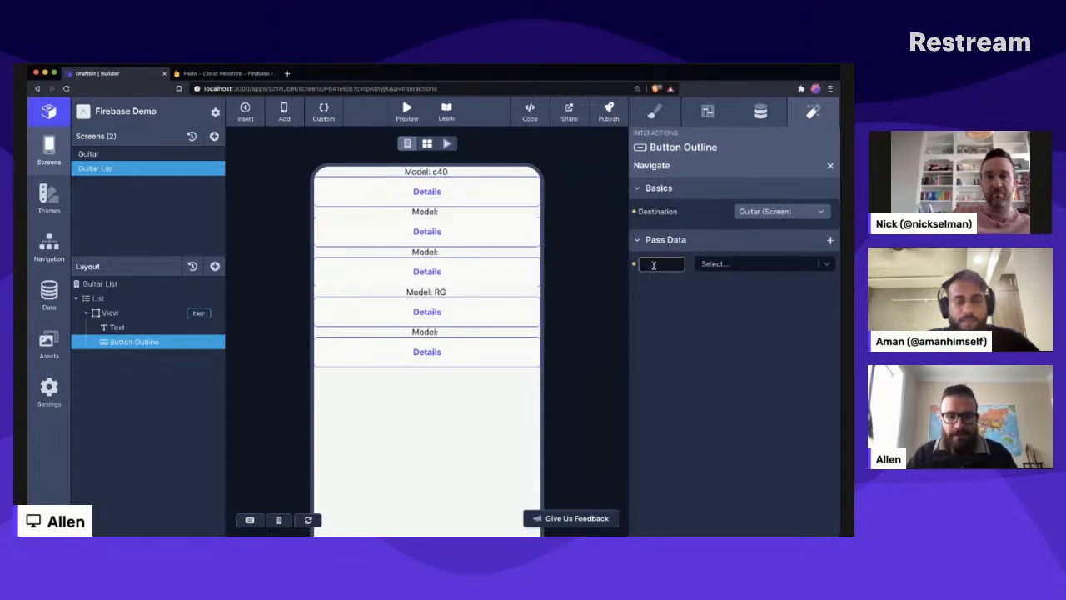
pyautogui.write('docum')
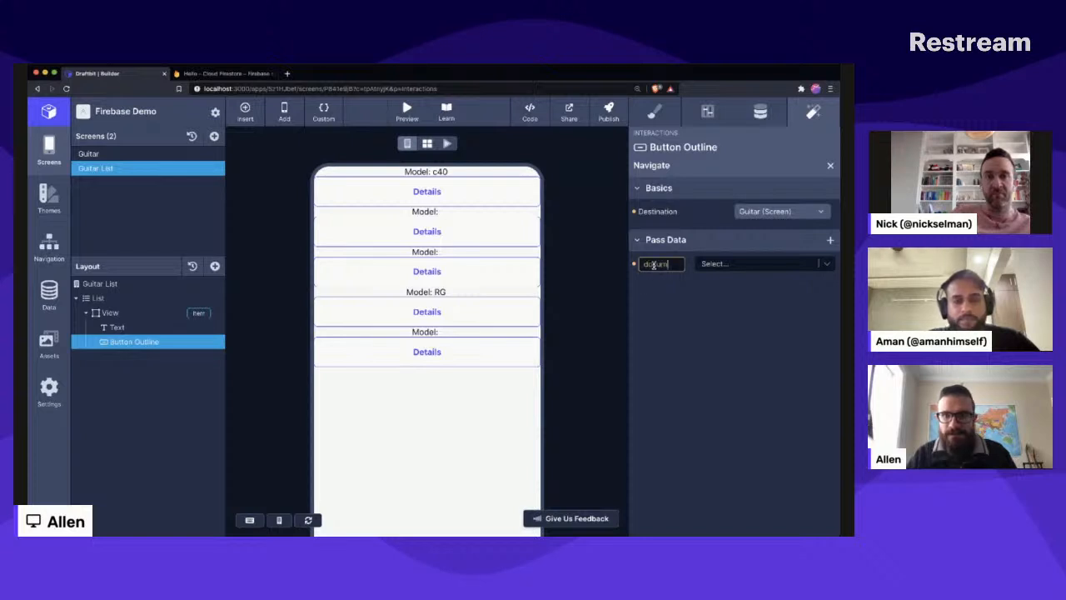
pyautogui.write('entId')
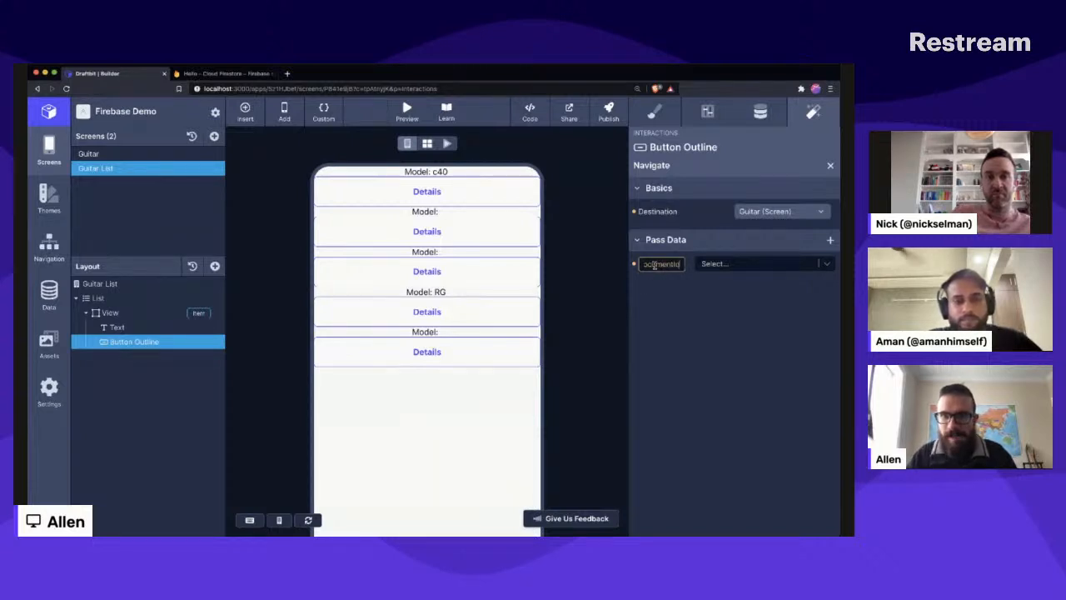
pyautogui.click(829, 267)
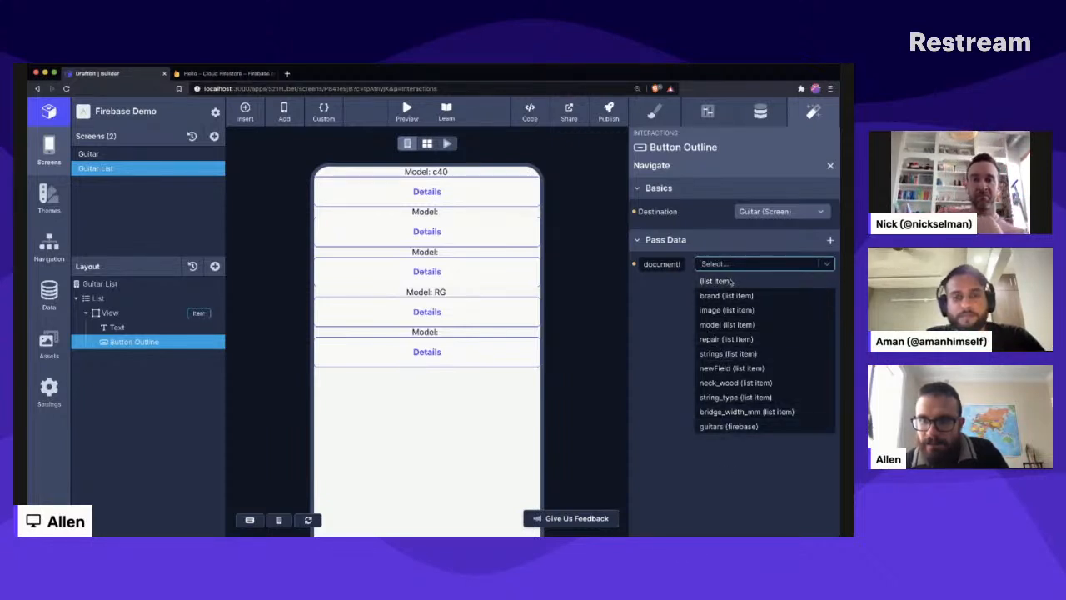
pyautogui.click(716, 482)
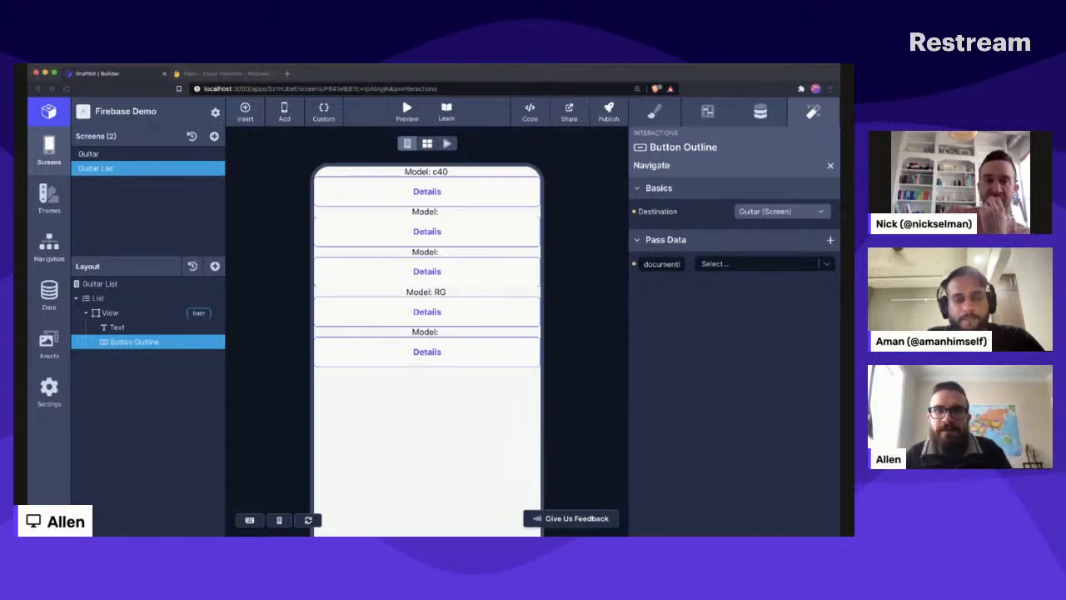
# - Review the values available for documentId, check the ibanez-rg document's fields in the Firebase console, and return to Draftbit
pyautogui.click(714, 192)
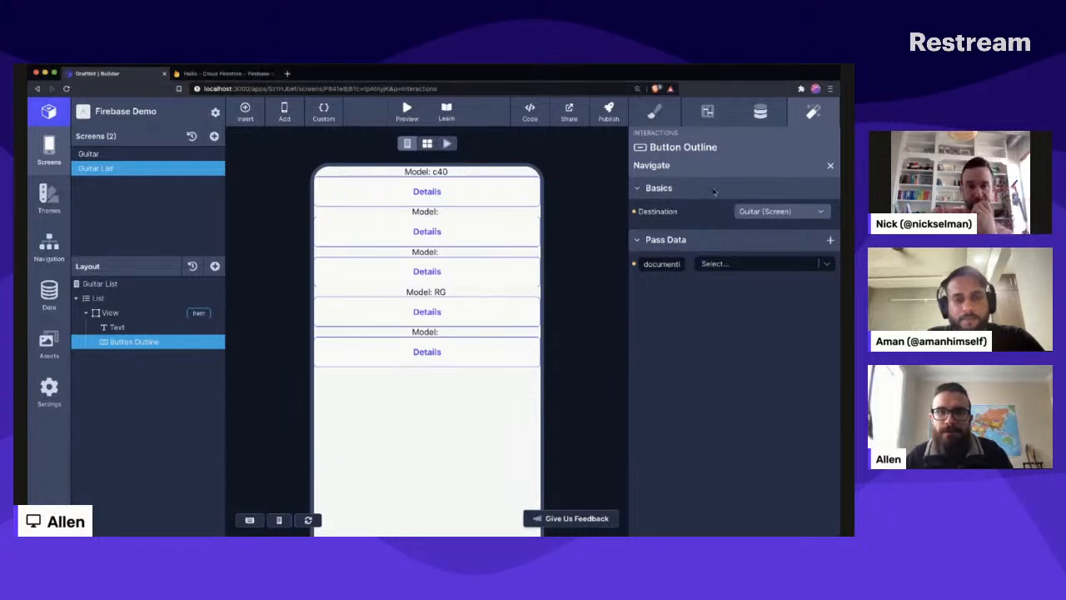
pyautogui.click(776, 264)
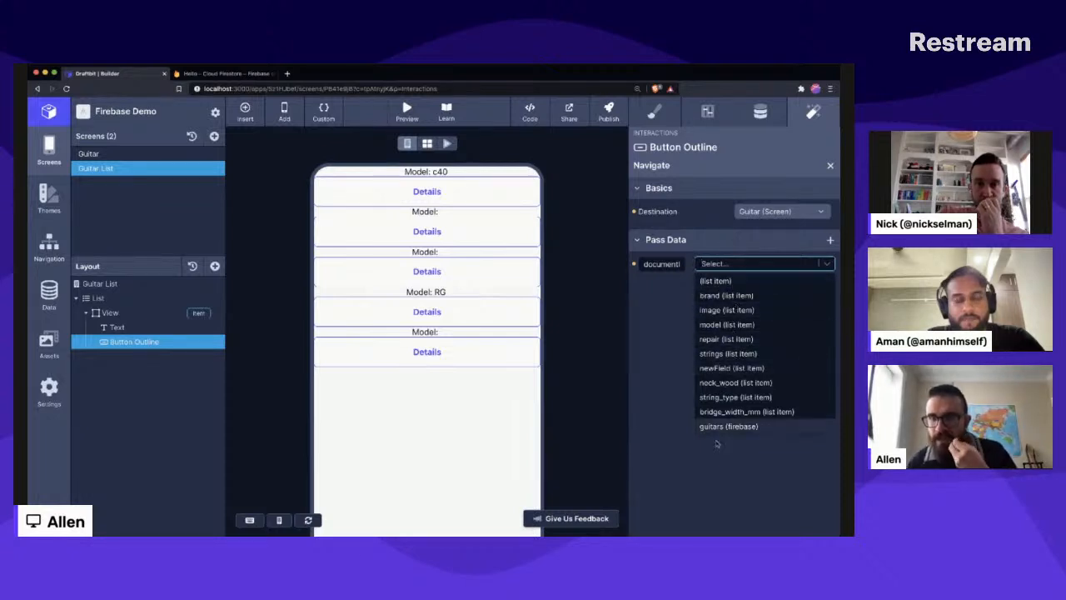
pyautogui.click(230, 73)
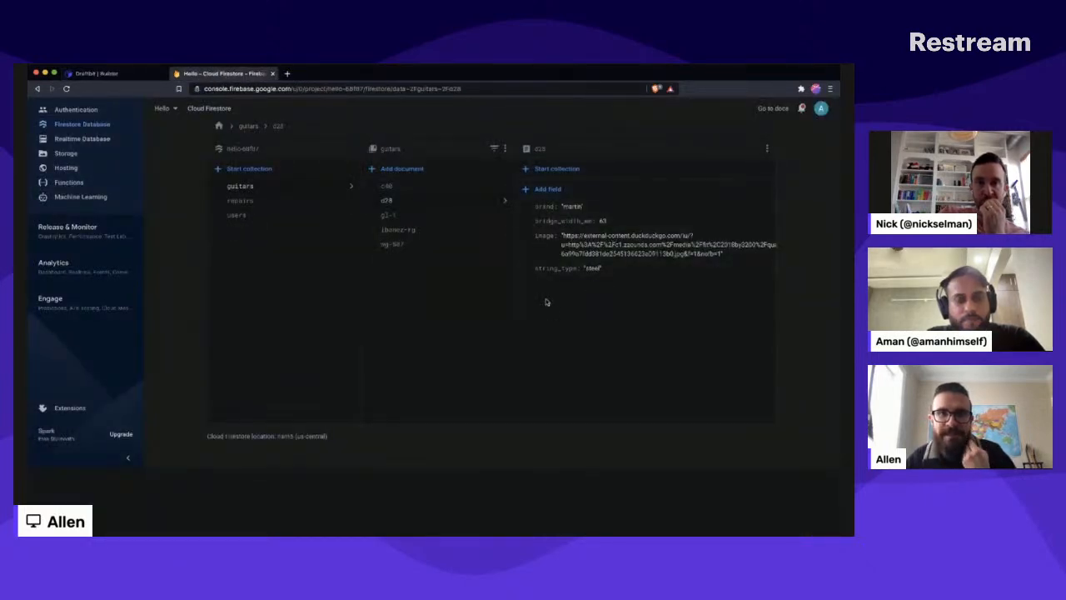
pyautogui.click(398, 228)
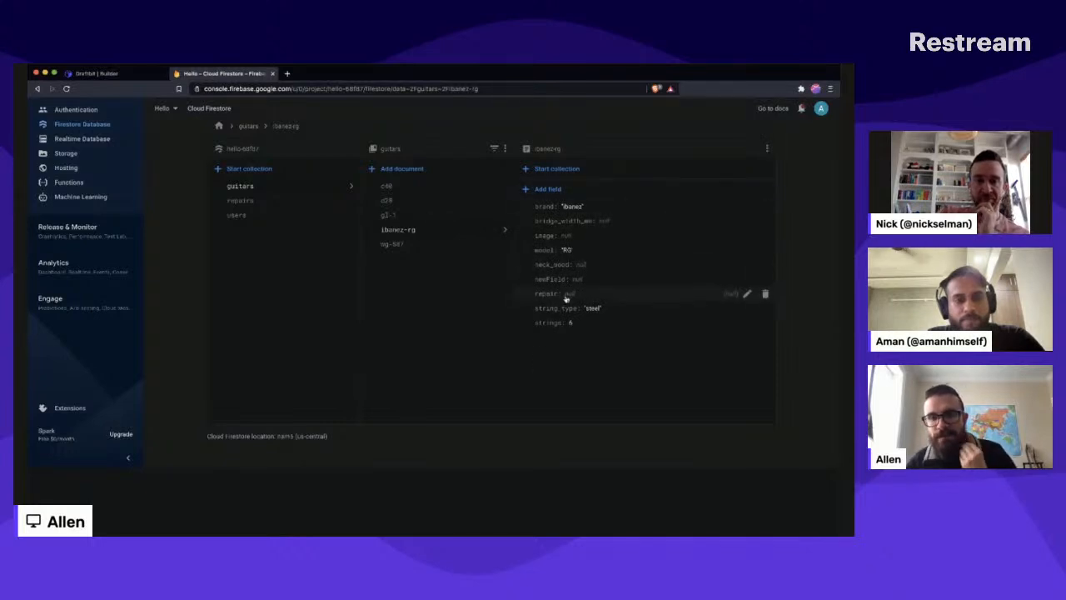
pyautogui.click(100, 74)
# - Give the Navigate action's documentId parameter the custom value c40
pyautogui.click(829, 263)
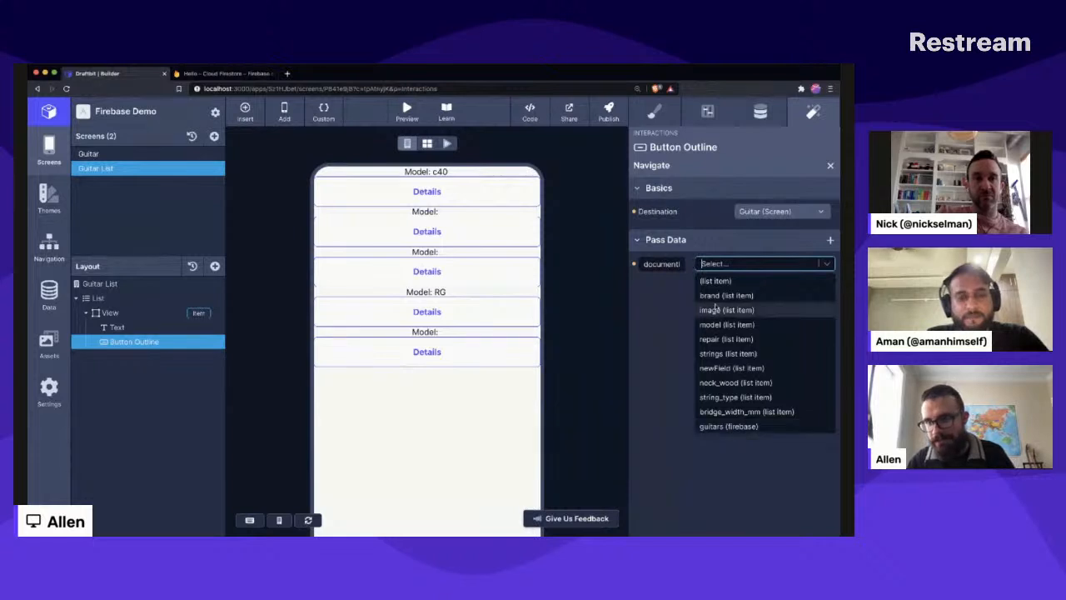
pyautogui.click(716, 514)
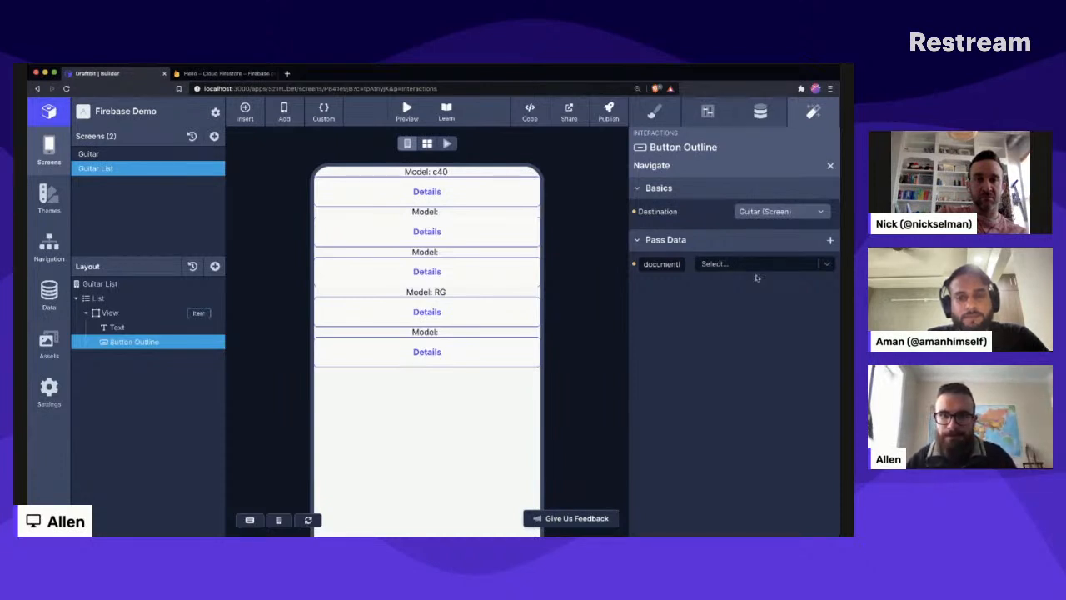
pyautogui.click(727, 266)
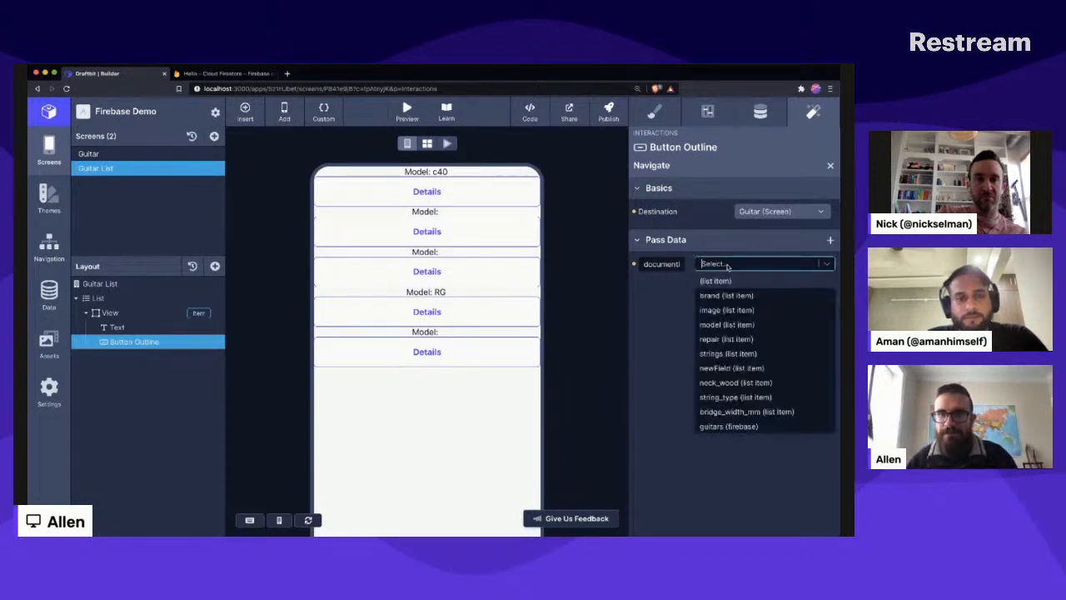
pyautogui.write('c40')
pyautogui.press('Return')
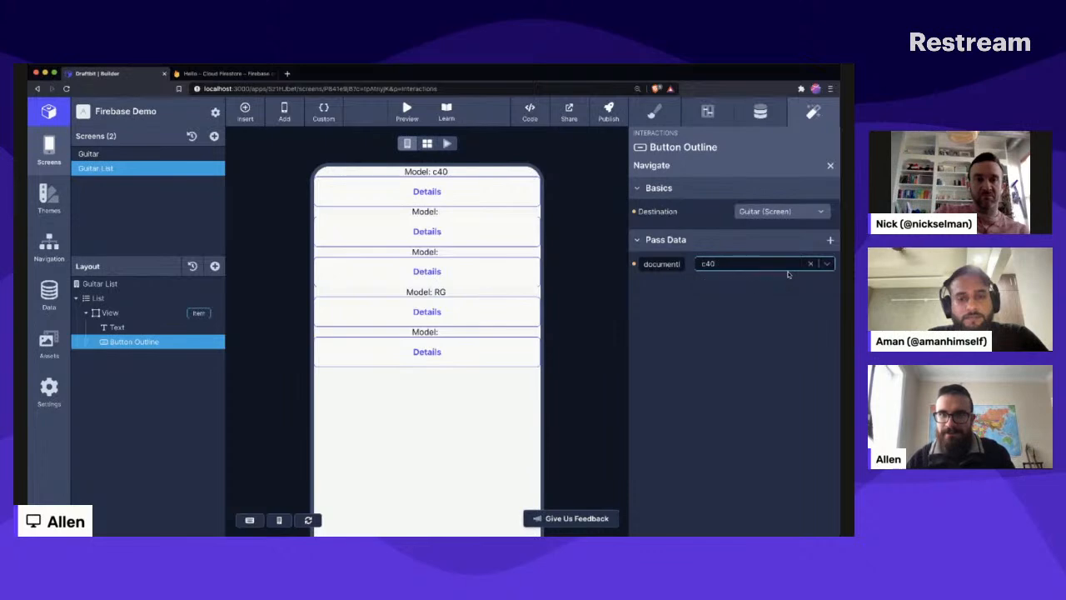
pyautogui.click(763, 339)
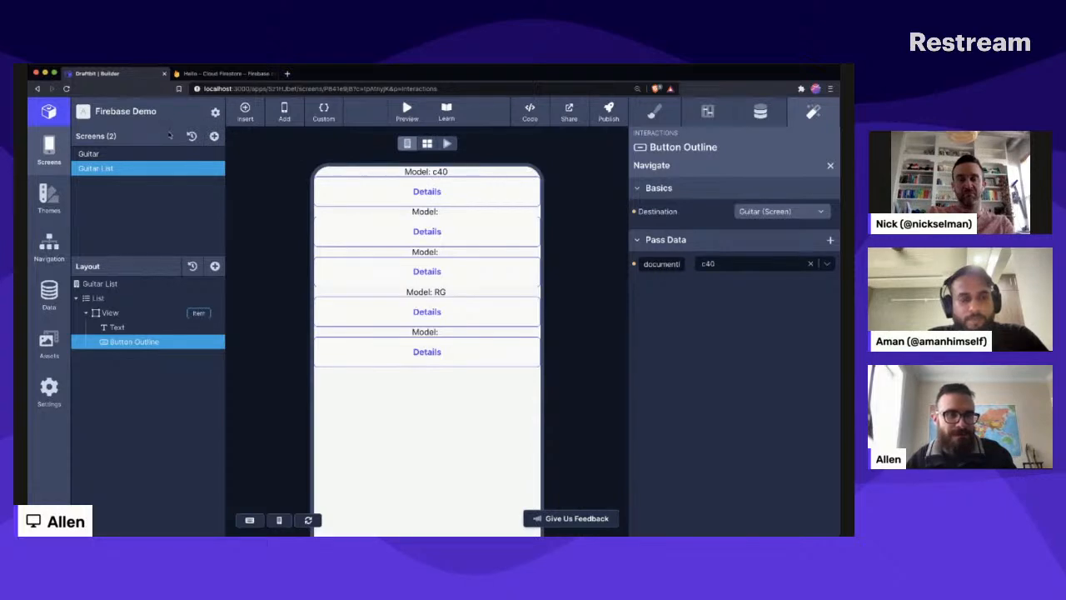
# - On the Guitar screen, set the Firebase document's Document ID to documentId (navigation) and dismiss the error overlay
pyautogui.click(117, 154)
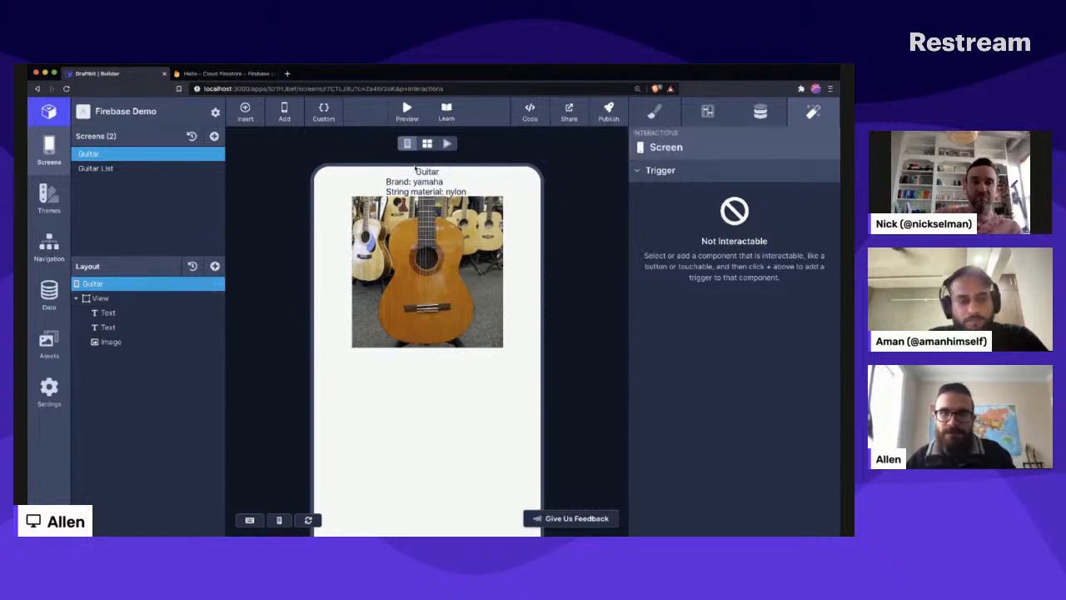
pyautogui.click(759, 113)
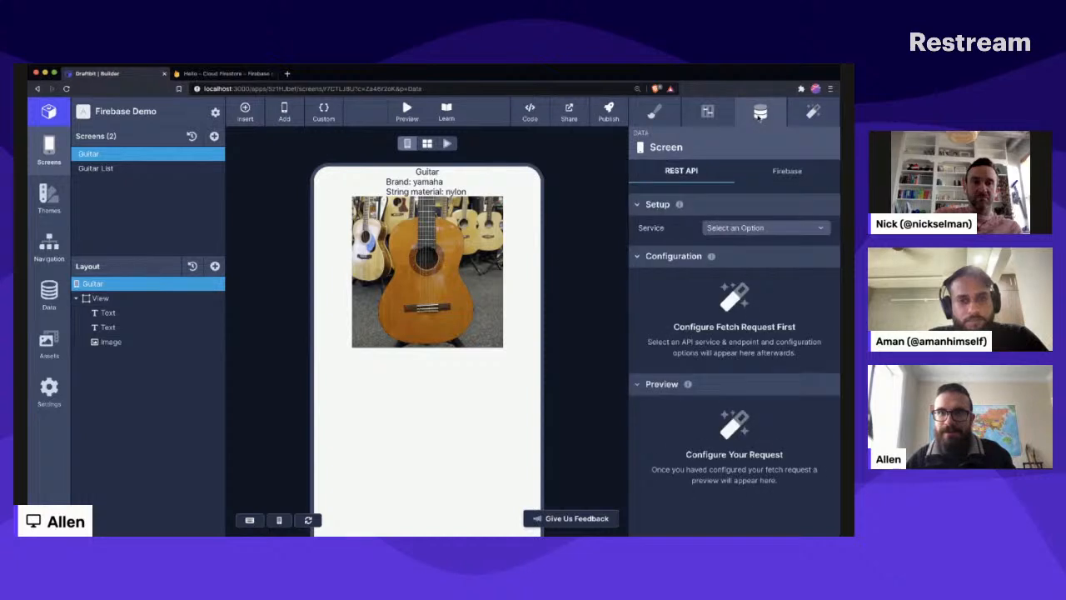
pyautogui.click(784, 170)
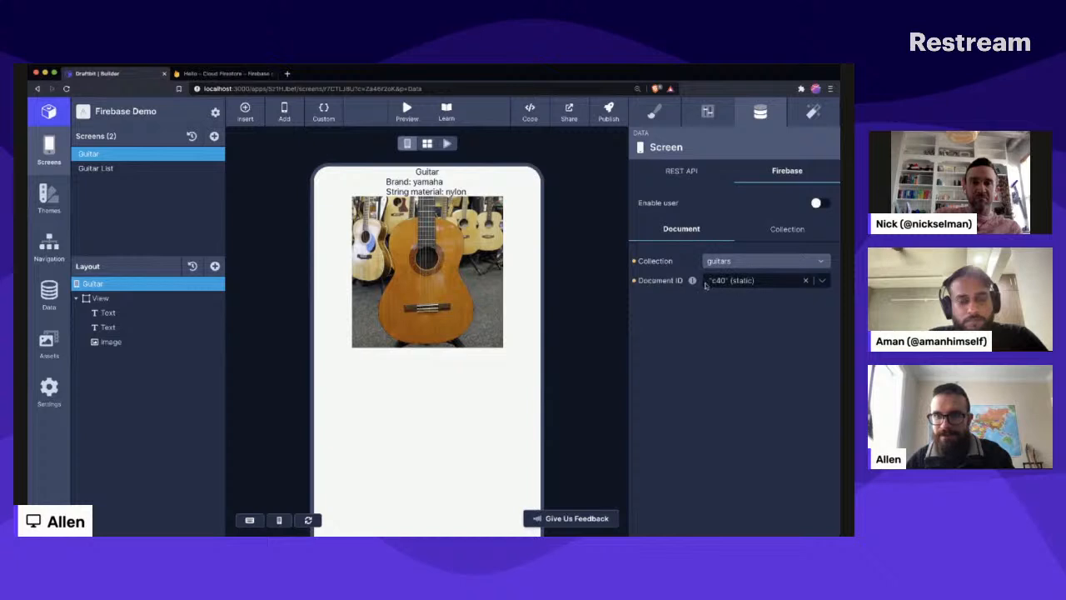
pyautogui.click(821, 282)
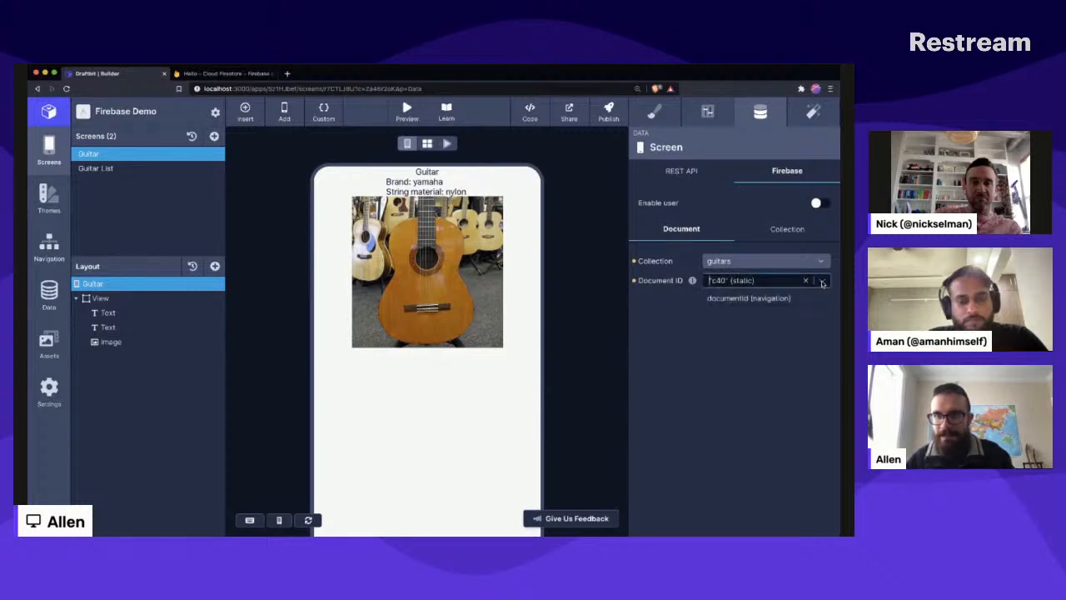
pyautogui.click(763, 300)
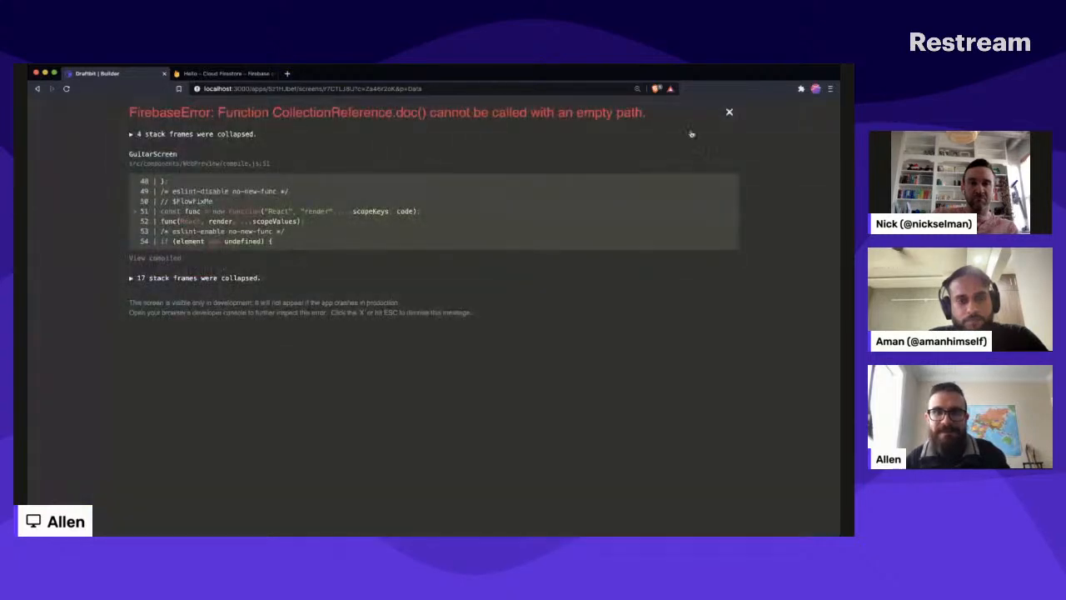
pyautogui.click(727, 113)
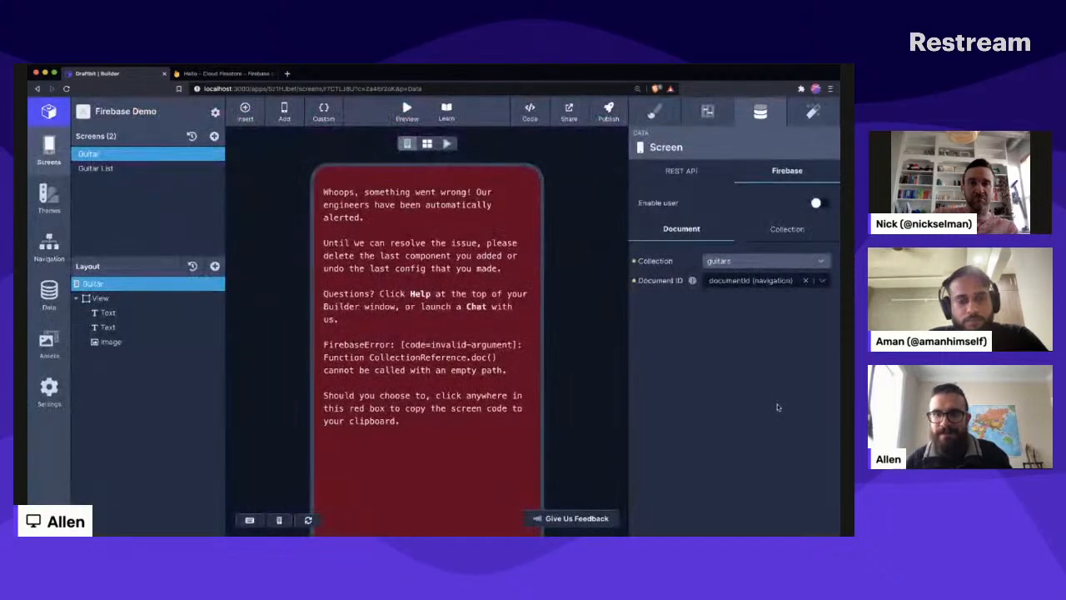
# - Reload the builder with debug=true added to its URL and dismiss the error overlay
pyautogui.click(401, 123)
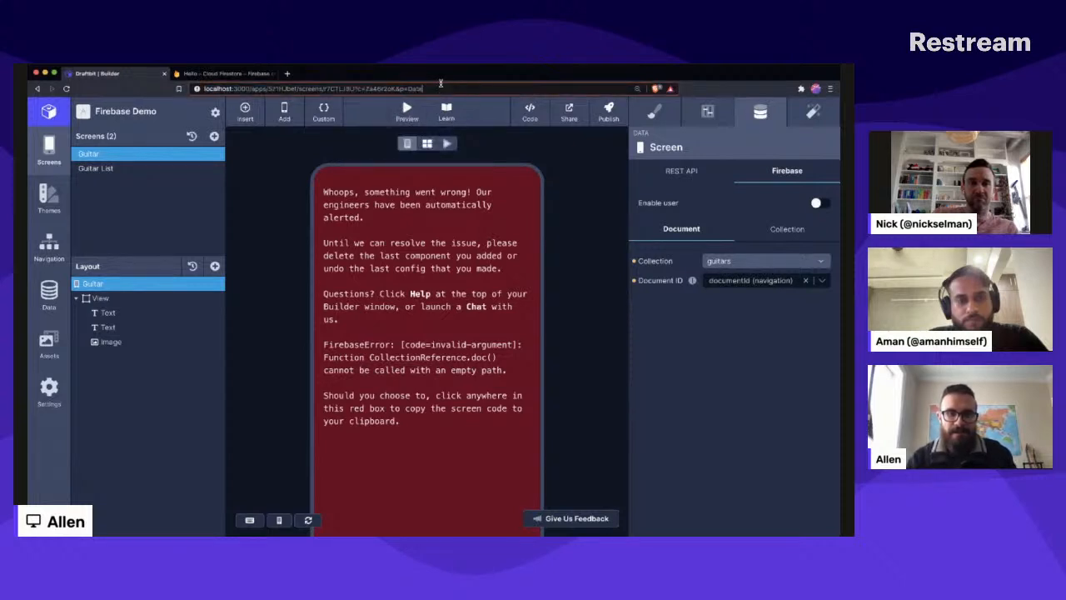
pyautogui.write('&debug')
pyautogui.press('Return')
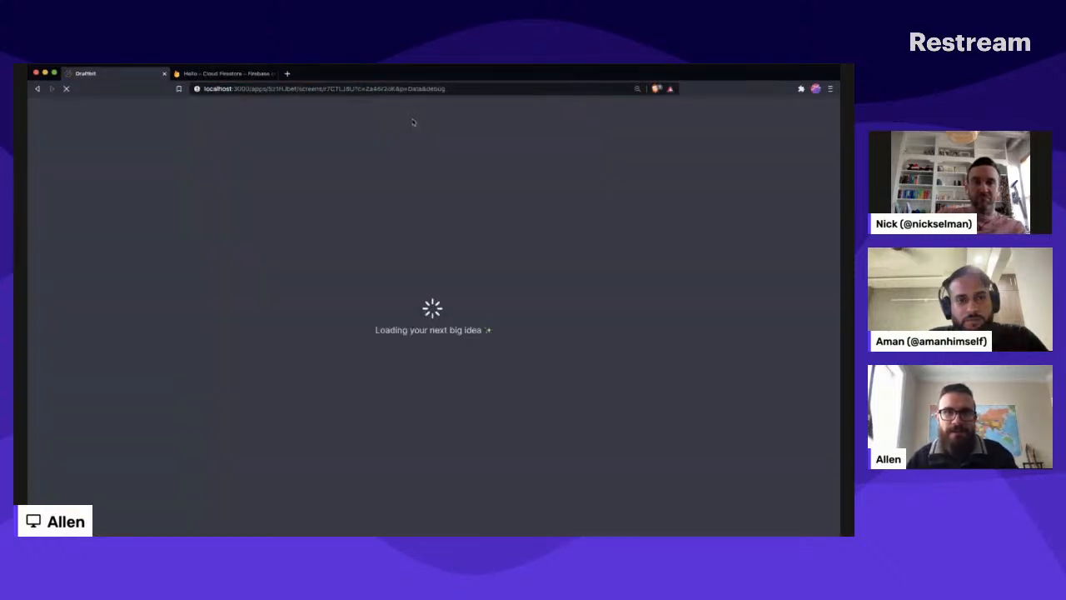
pyautogui.click(471, 88)
pyautogui.press('Right')
pyautogui.write('=tr')
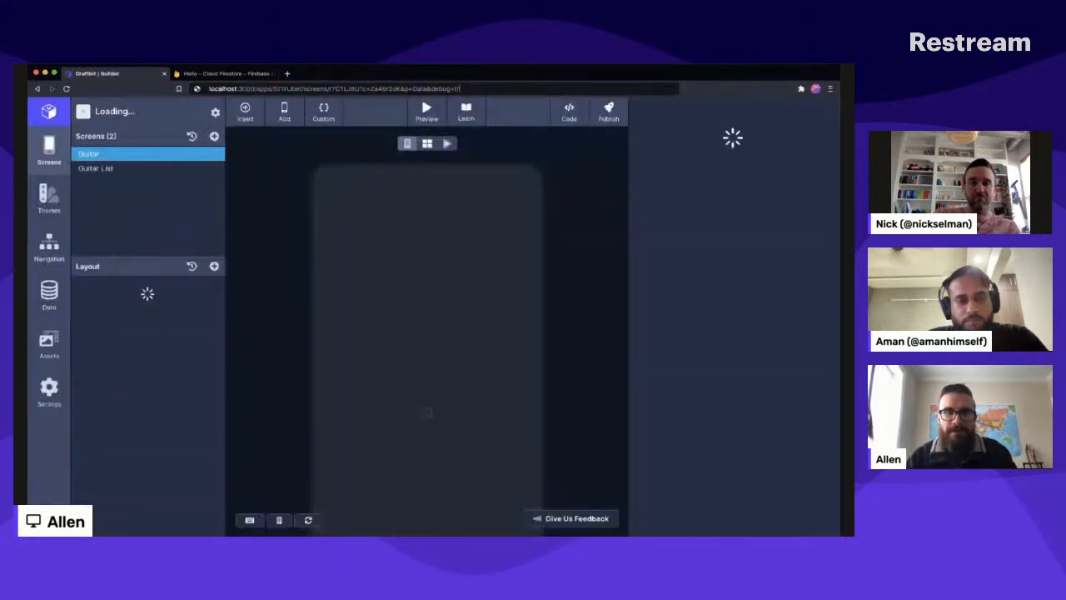
pyautogui.write('ue')
pyautogui.press('Return')
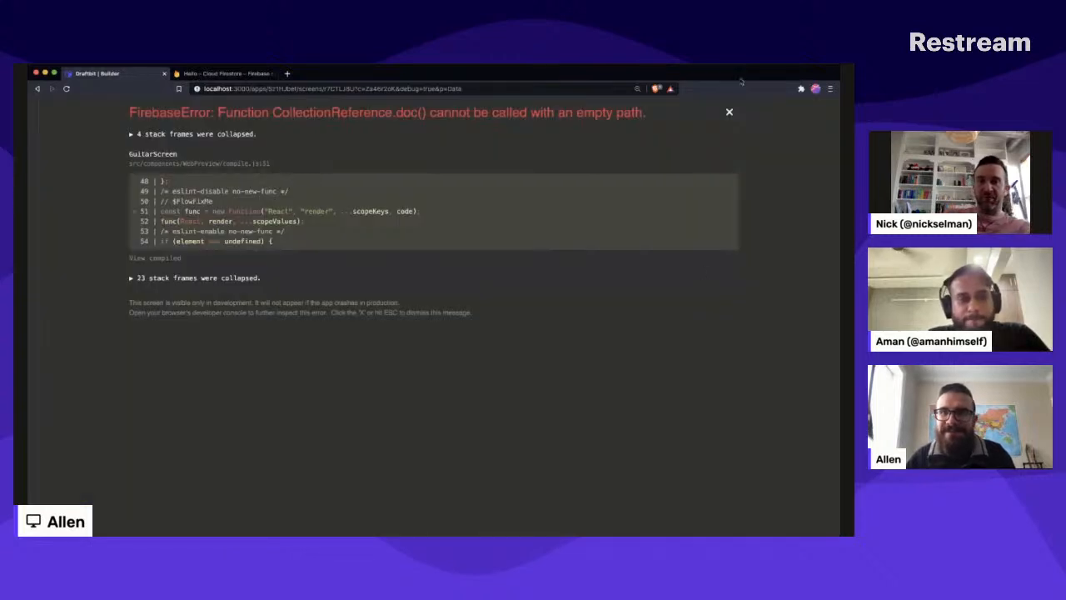
pyautogui.click(728, 111)
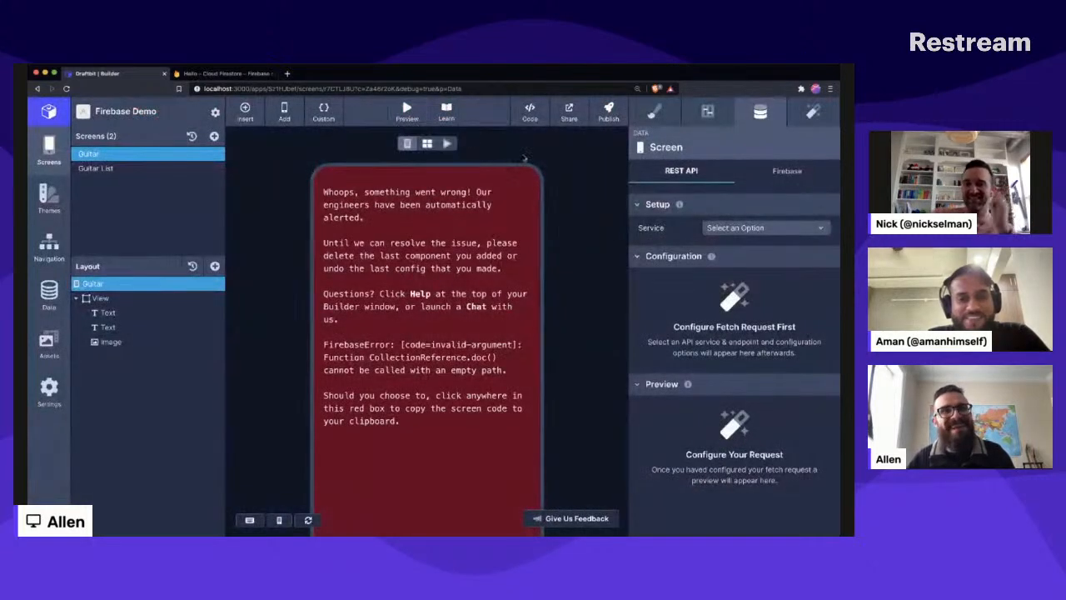
# - Open the app's live preview in Expo Snack and expand the project's screens folder
pyautogui.click(406, 112)
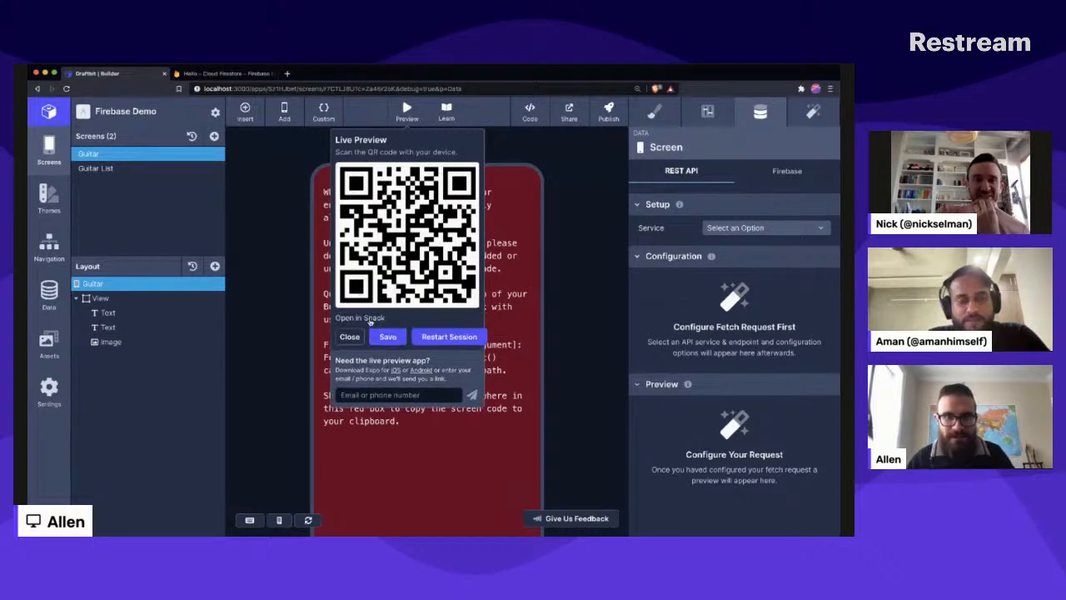
pyautogui.click(364, 317)
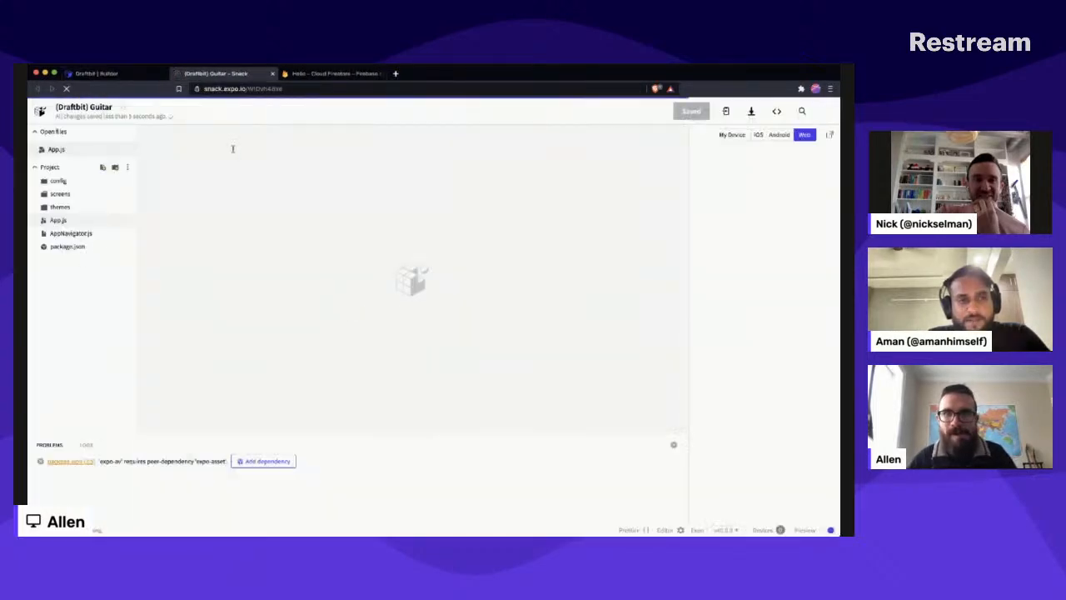
pyautogui.click(60, 194)
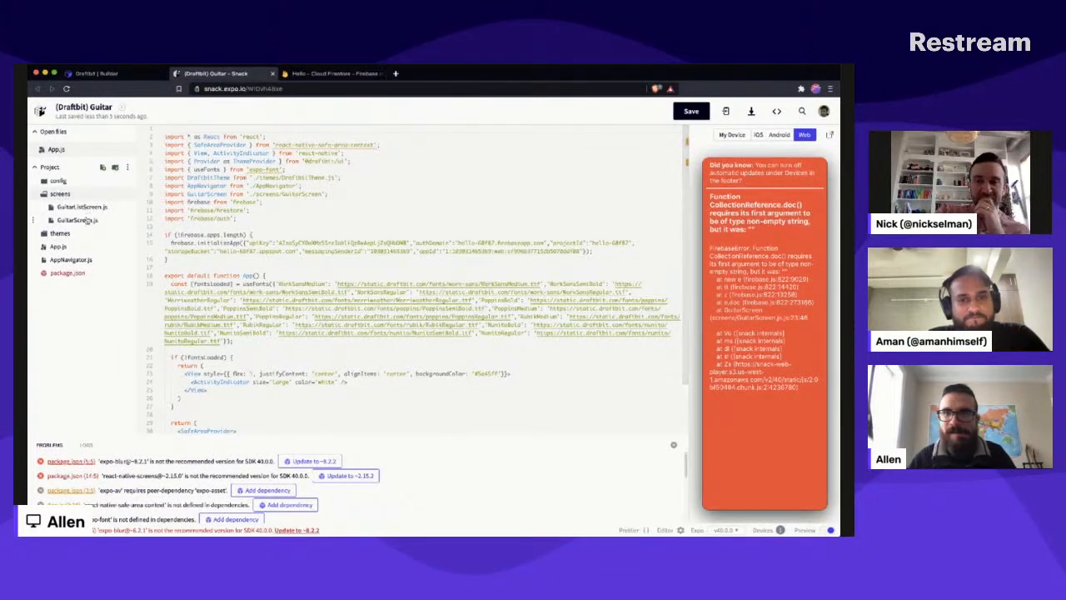
# - Format GuitarScreen.js with Prettier and set the fallback value after the documentId route parameter to 'c40'
pyautogui.click(390, 242)
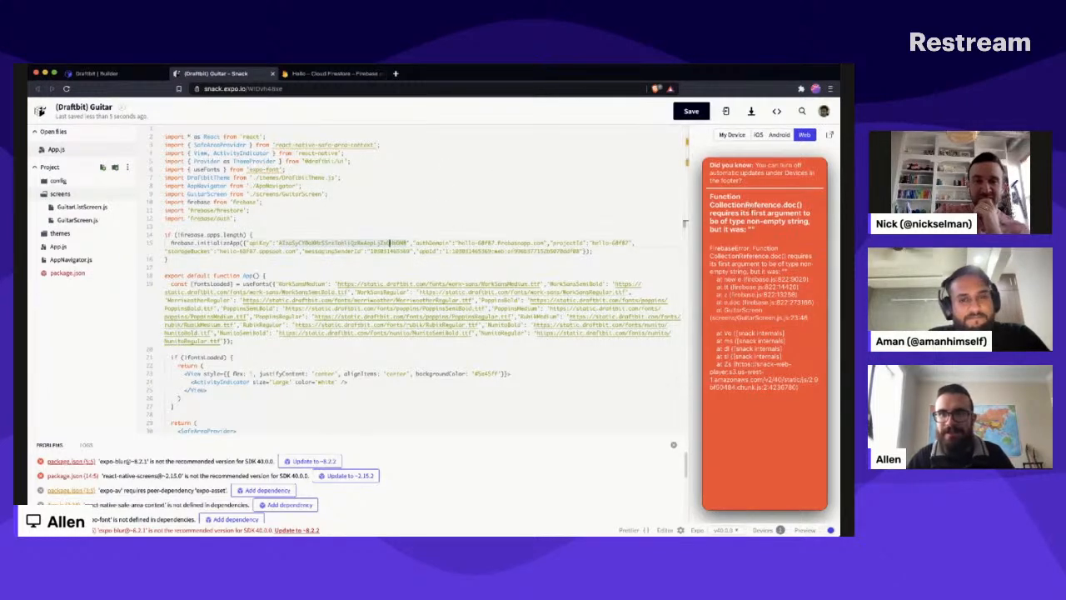
pyautogui.click(78, 220)
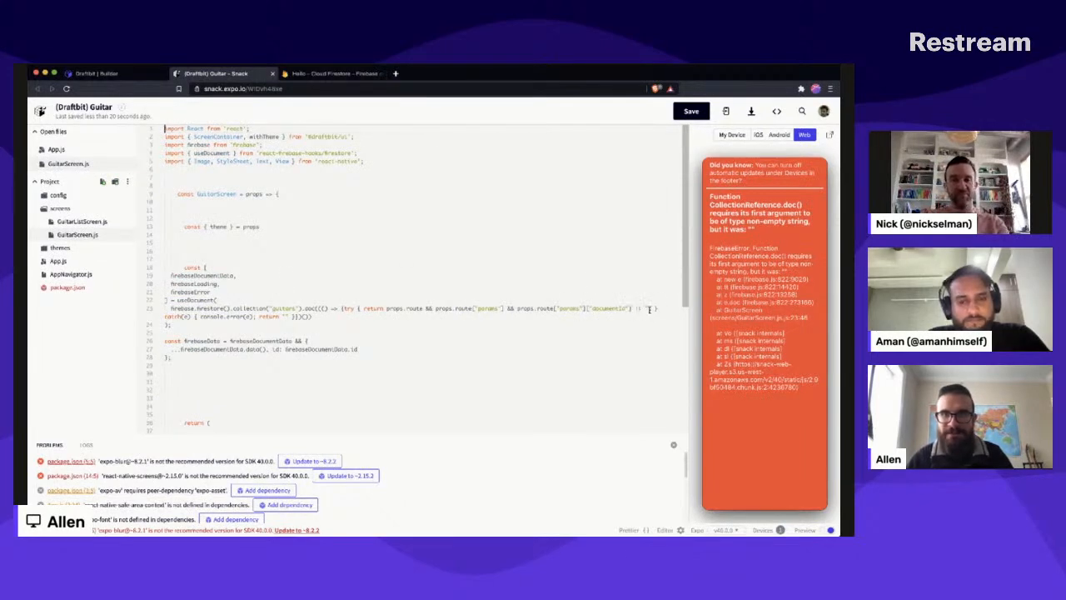
pyautogui.click(628, 530)
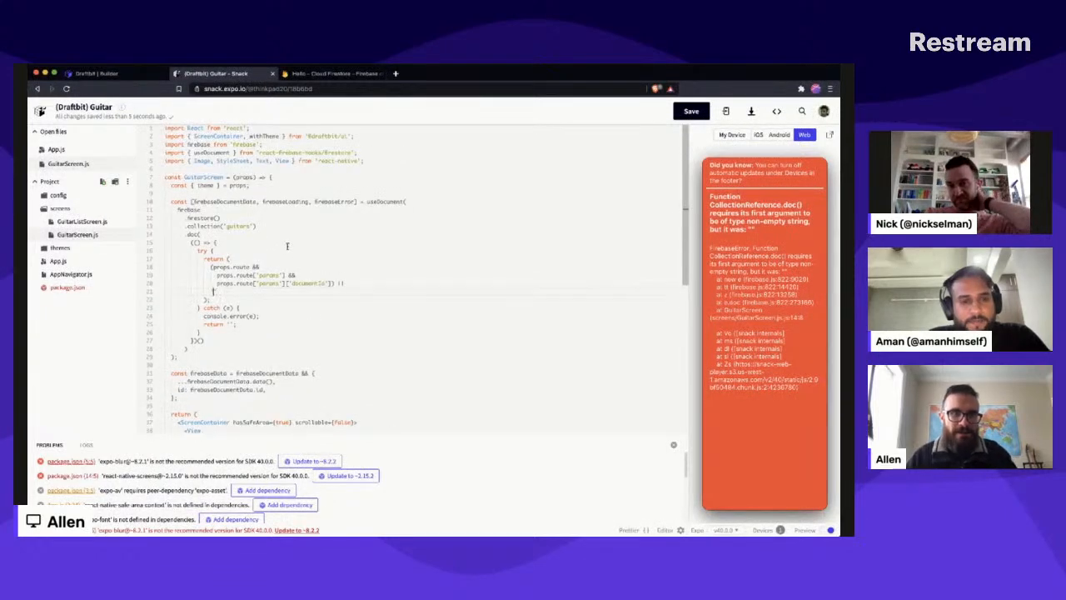
pyautogui.write('abc')
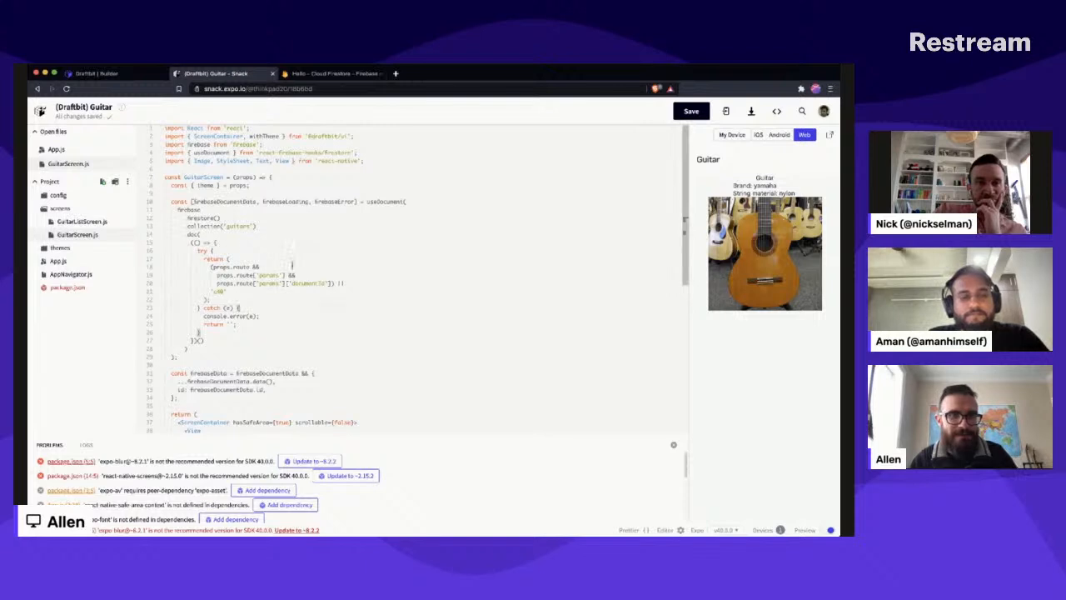
# - Format GuitarListScreen.js with Prettier, look through App.js and the list screen's code, and return to GuitarScreen.js
pyautogui.click(72, 221)
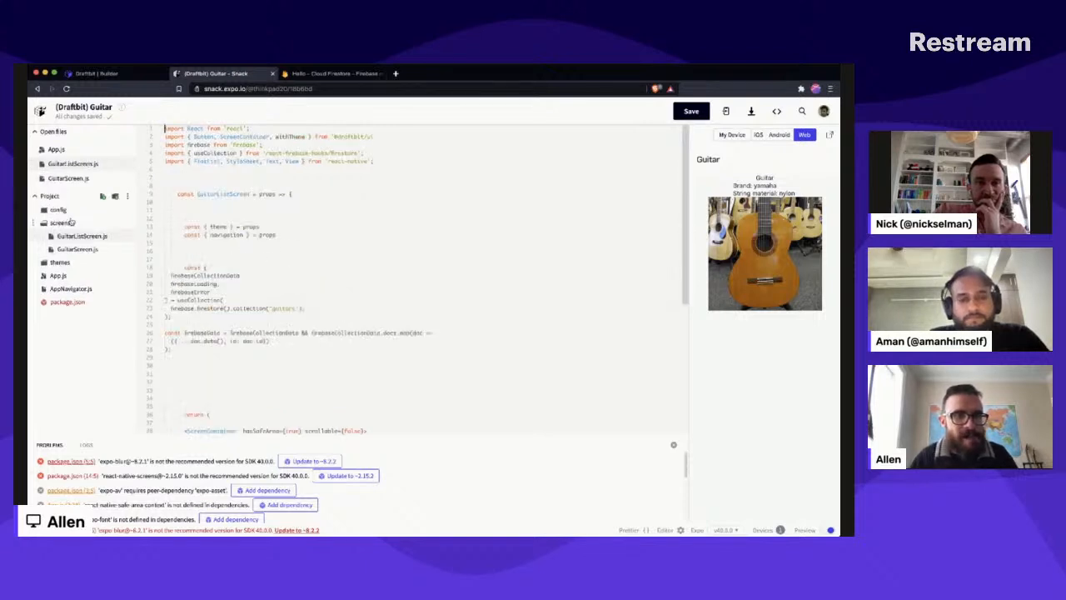
pyautogui.click(629, 528)
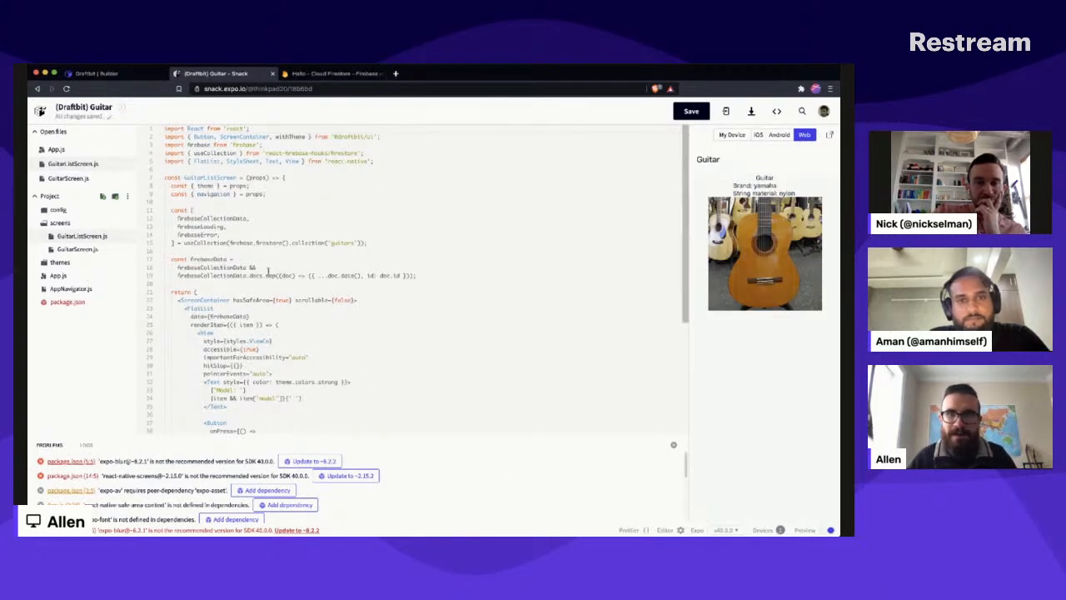
pyautogui.click(56, 149)
pyautogui.click(73, 164)
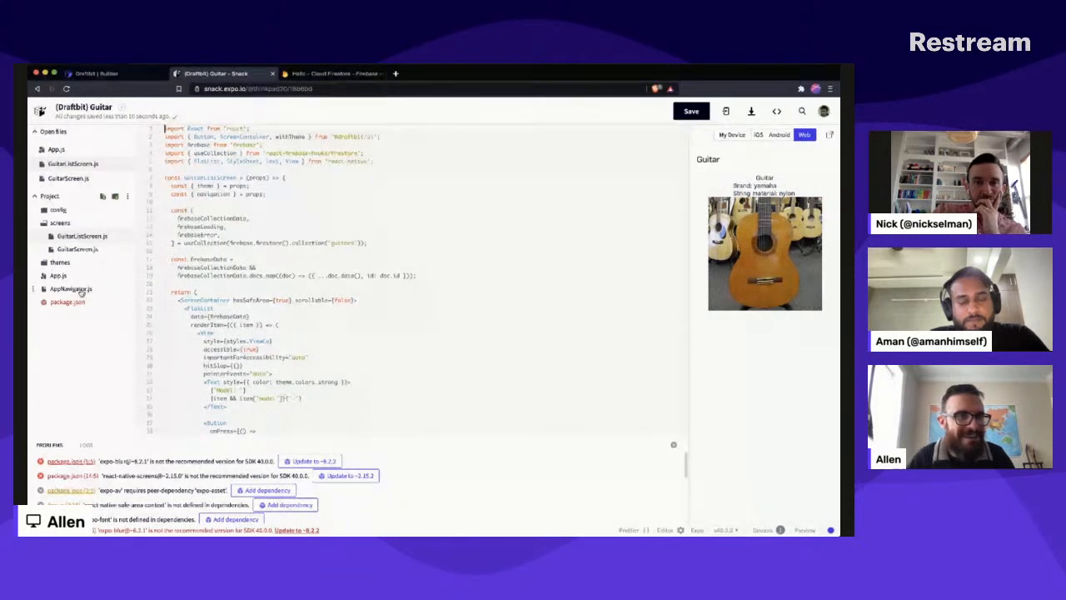
pyautogui.click(94, 251)
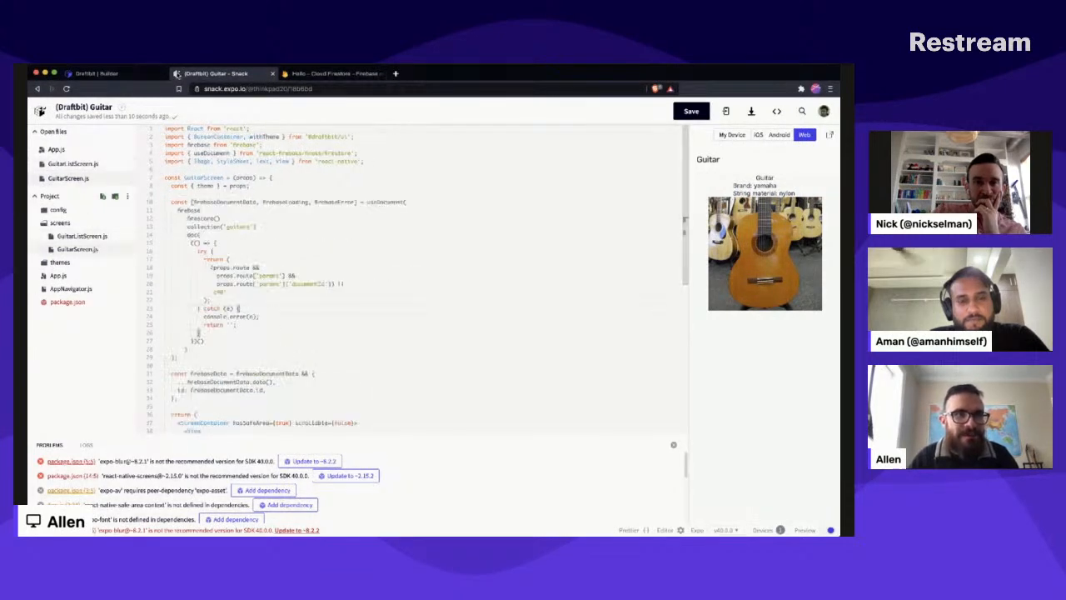
# - Bring up the Guitar List screen in Draftbit and compare it with the Guitar preview in Snack
pyautogui.click(98, 75)
pyautogui.click(118, 170)
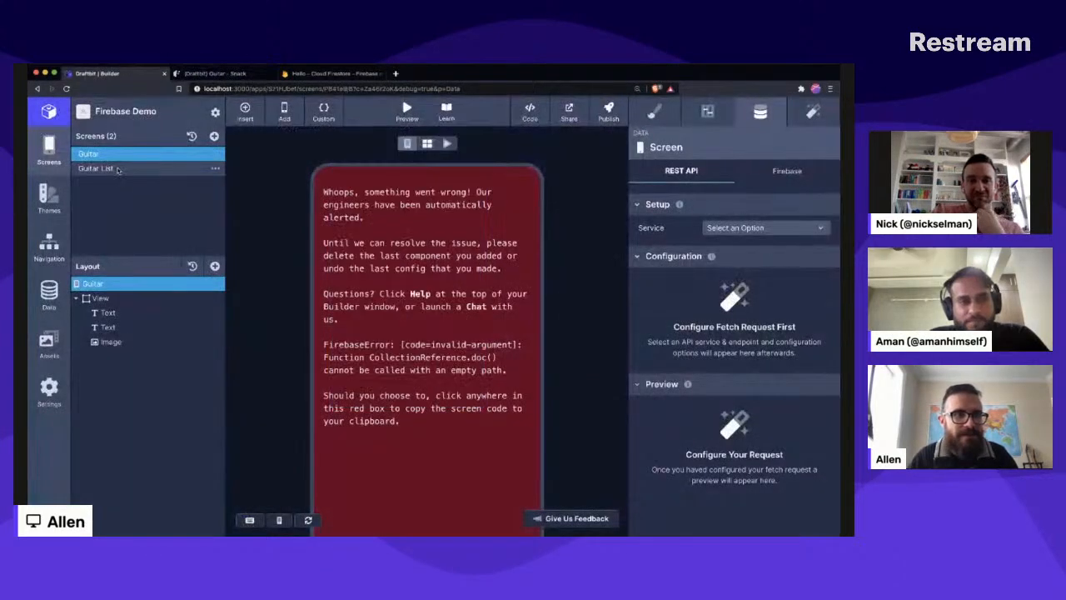
pyautogui.click(118, 170)
pyautogui.click(215, 75)
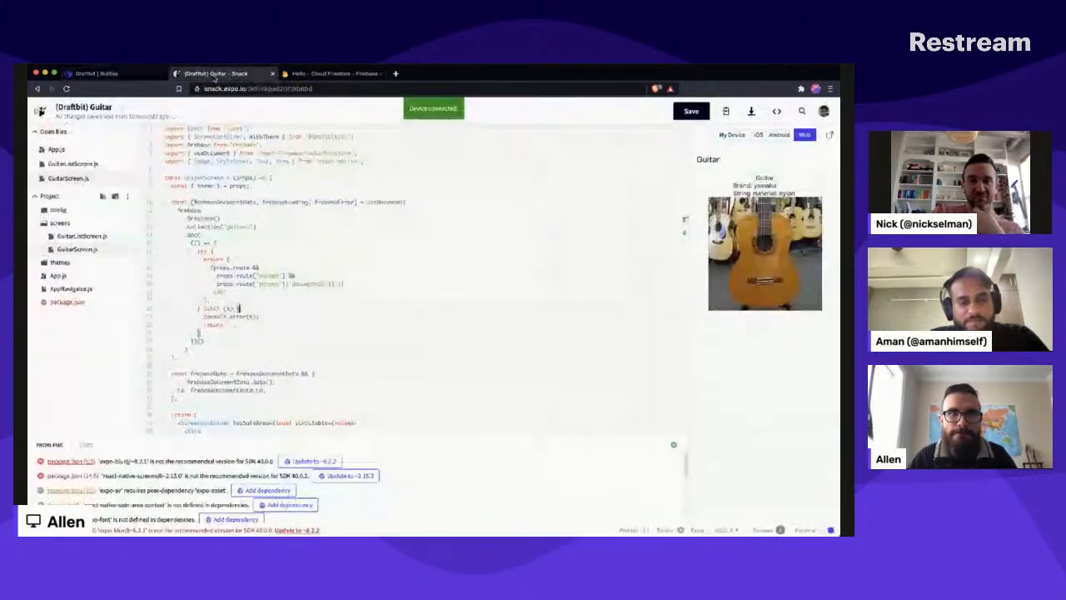
pyautogui.click(88, 73)
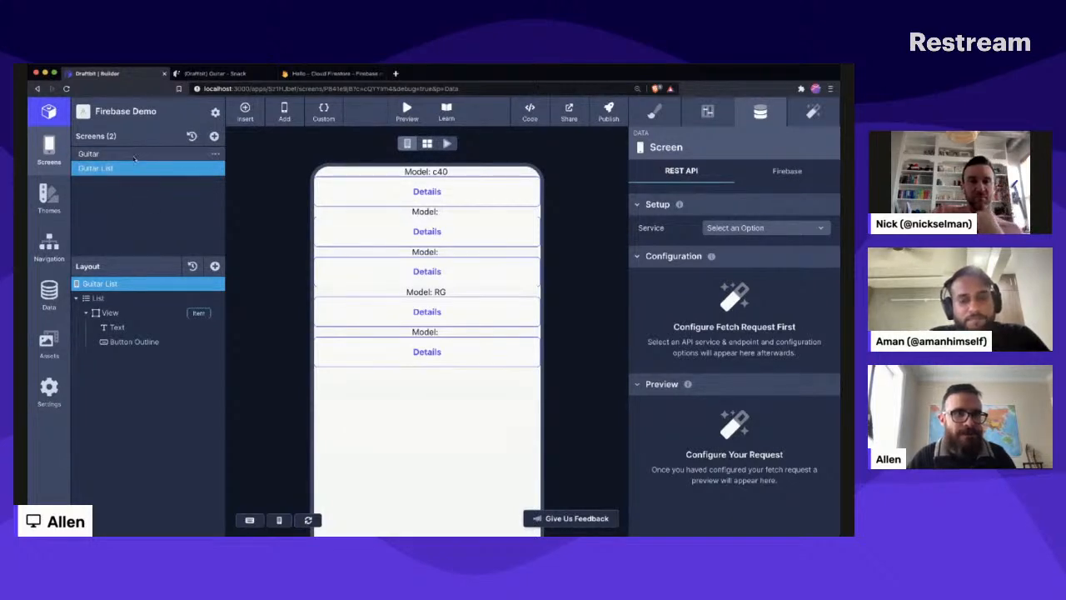
pyautogui.click(215, 73)
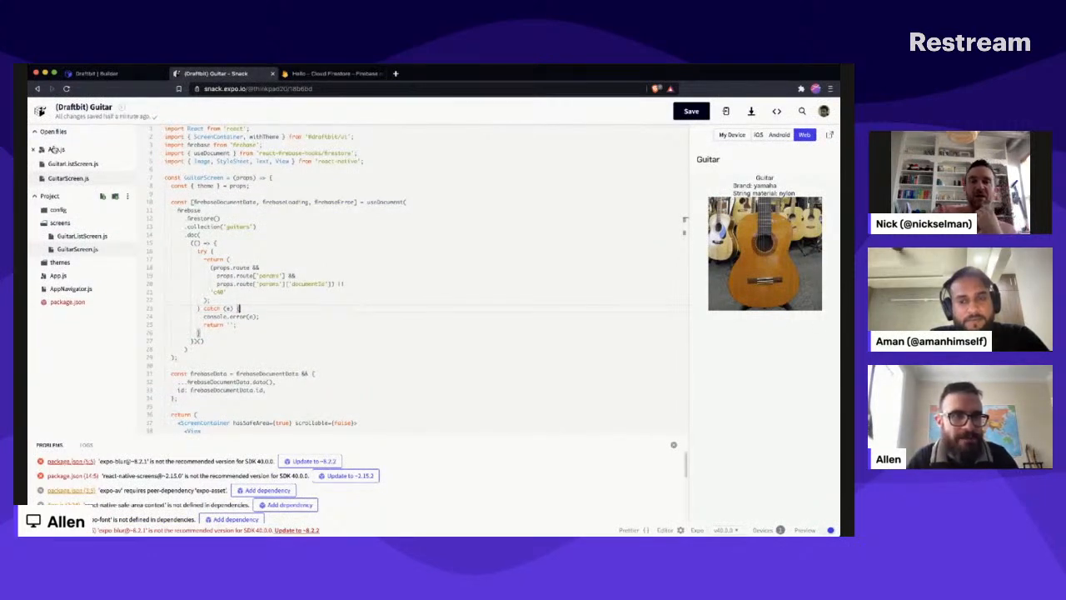
# - In Draftbit's navigation settings, set the Root navigator's initial route to Guitar List (Screen)
pyautogui.click(108, 73)
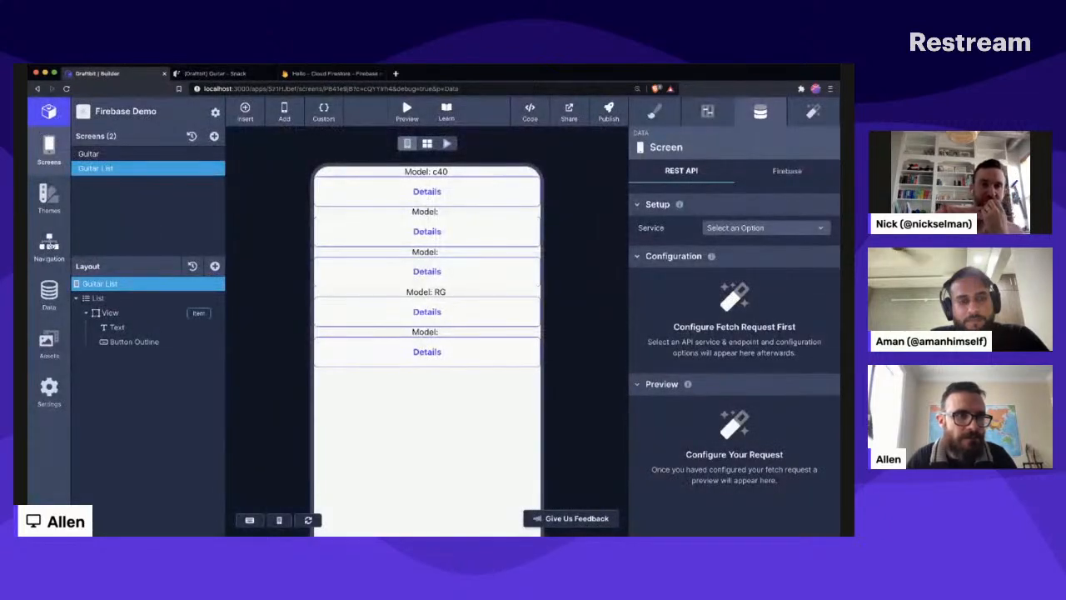
pyautogui.click(48, 244)
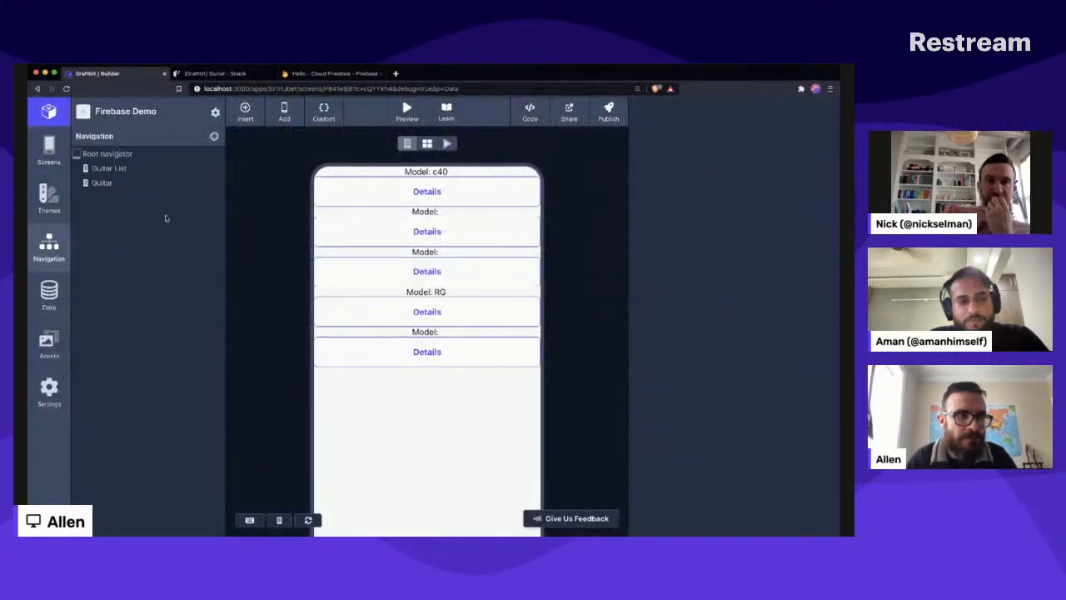
pyautogui.click(148, 168)
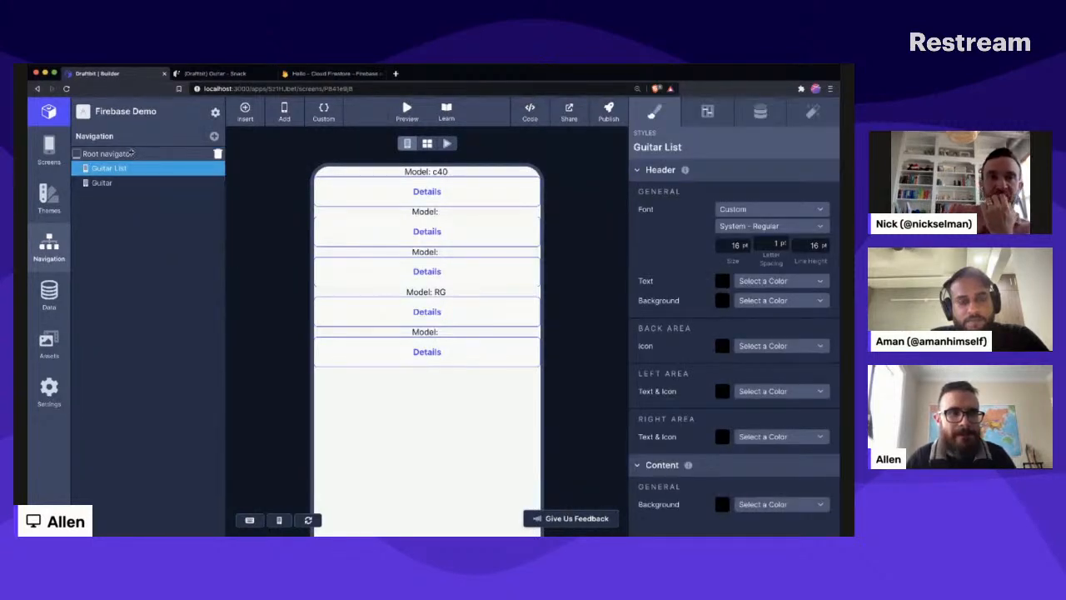
pyautogui.click(131, 153)
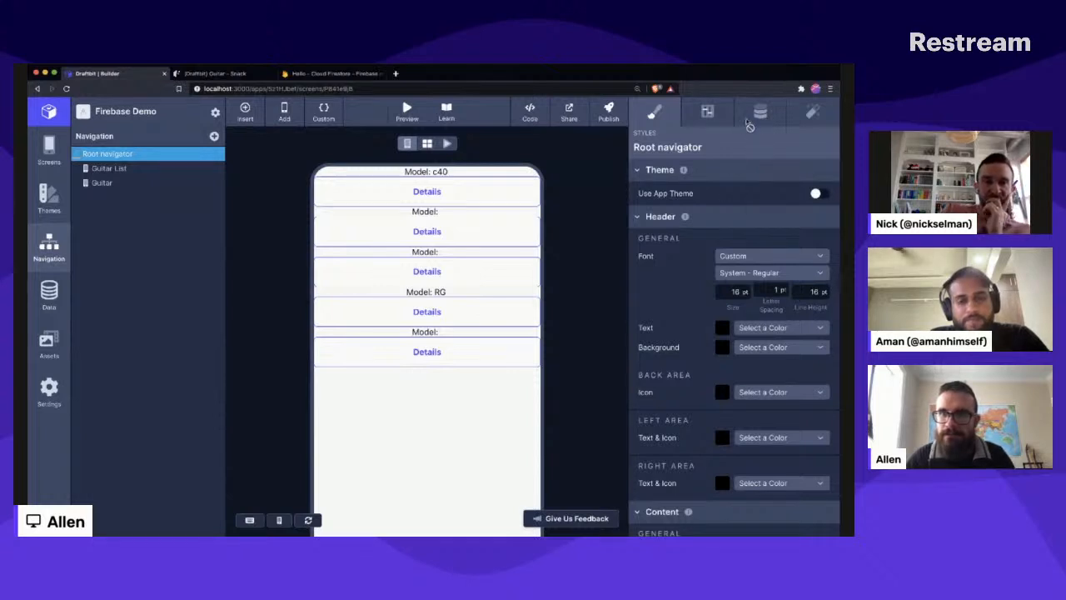
pyautogui.click(706, 116)
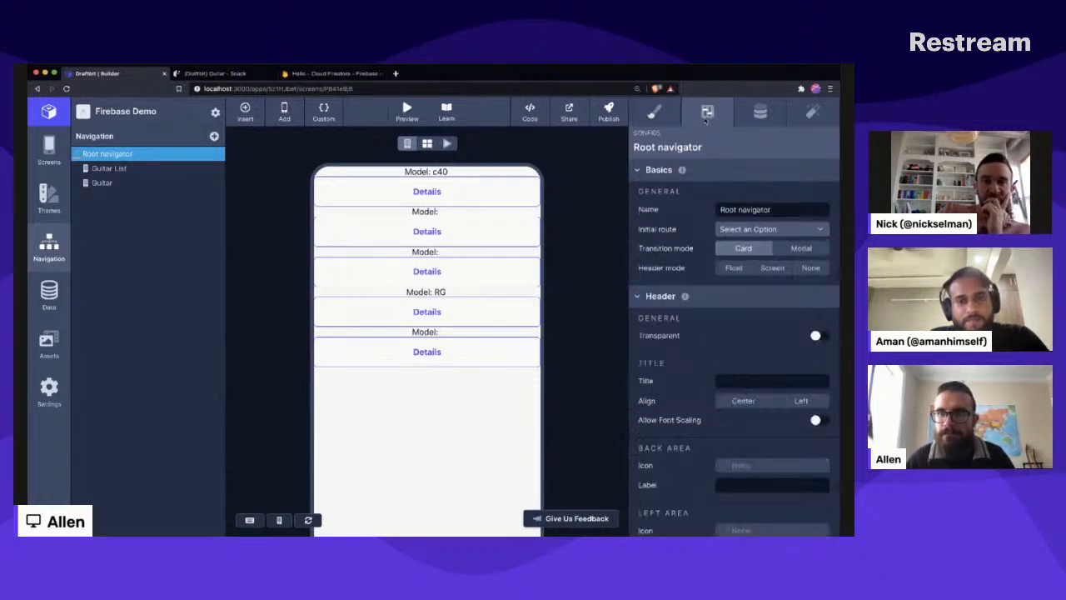
pyautogui.click(737, 229)
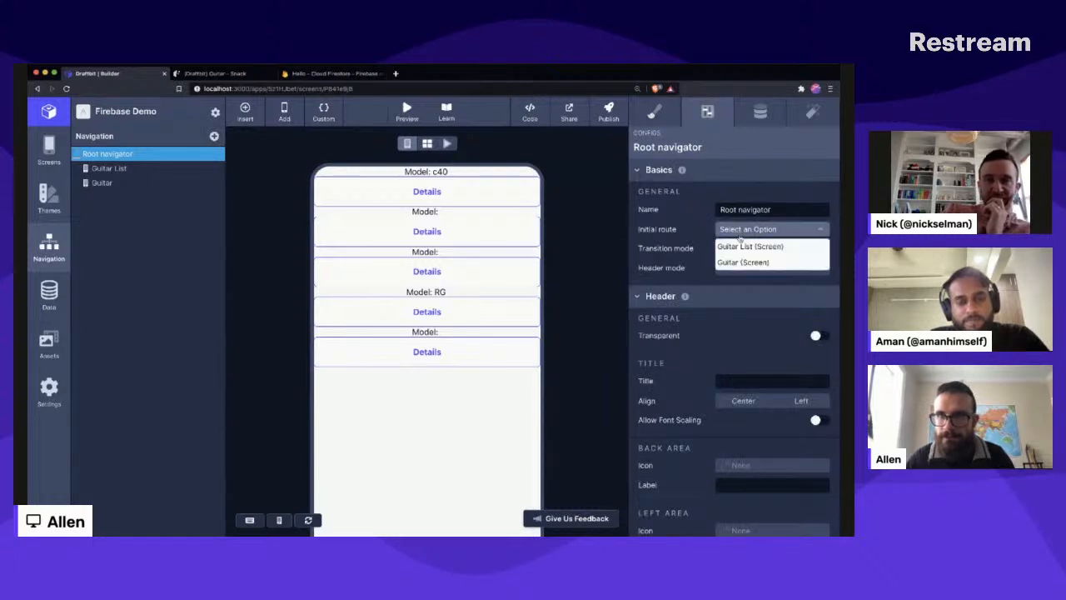
pyautogui.click(740, 246)
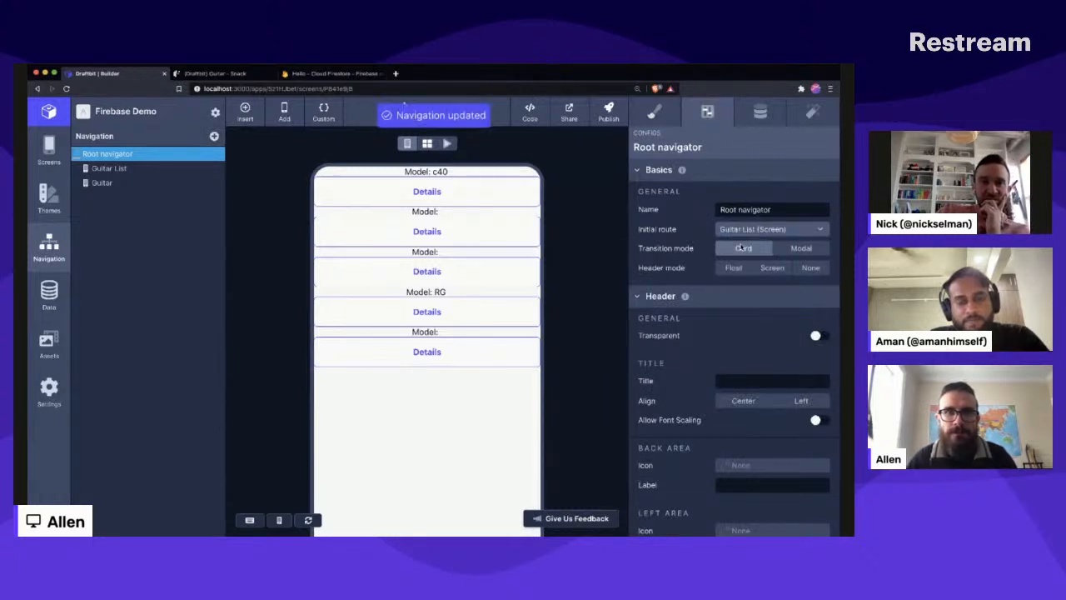
# - Reload the Snack preview, then open a fresh live preview of the app in Snack from Draftbit
pyautogui.click(187, 74)
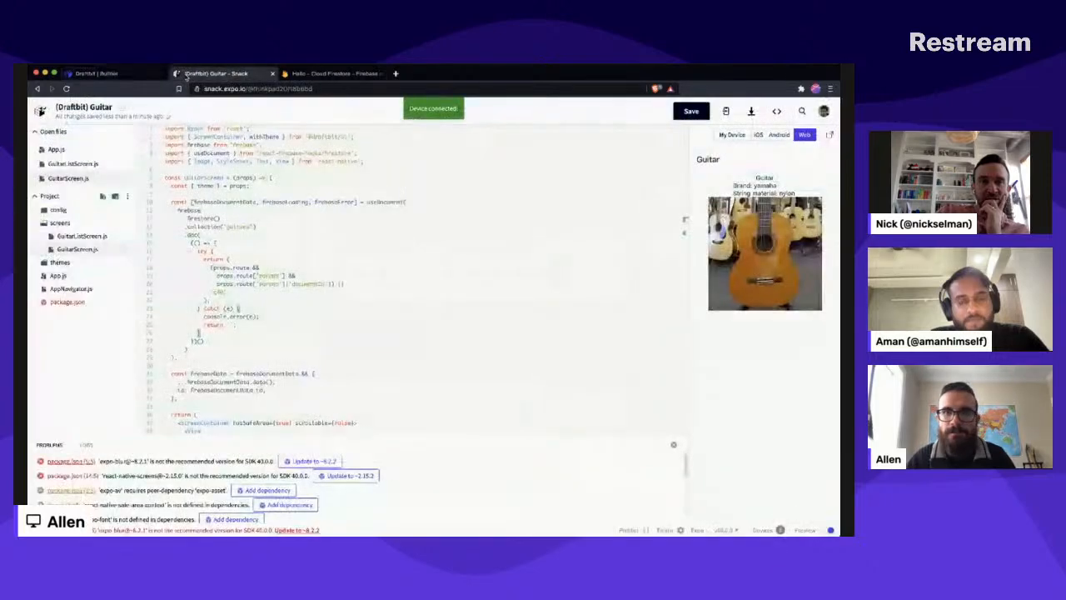
pyautogui.click(95, 74)
pyautogui.click(183, 74)
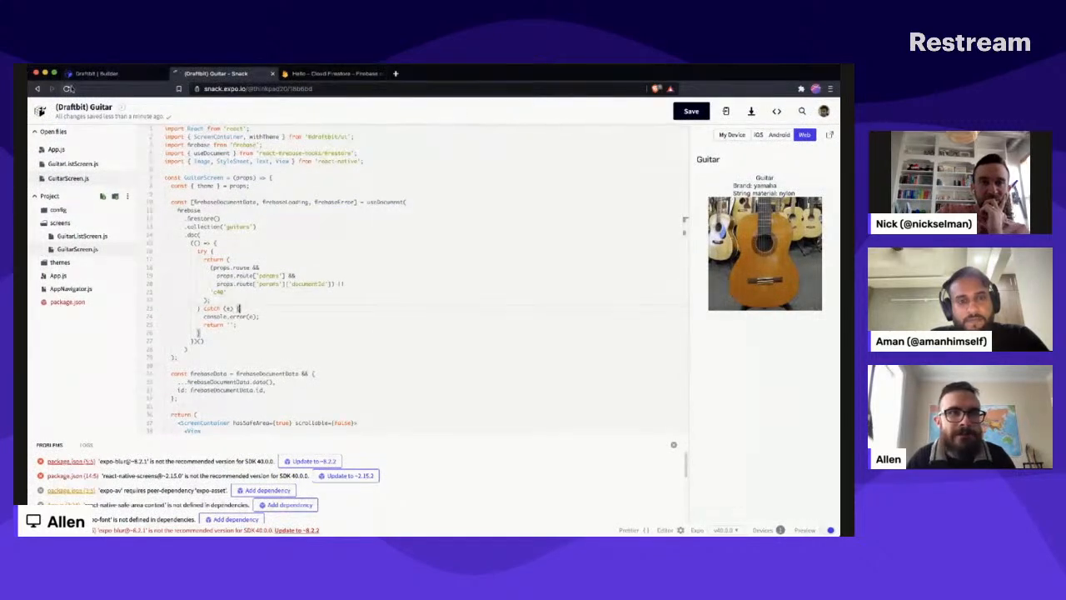
pyautogui.click(67, 88)
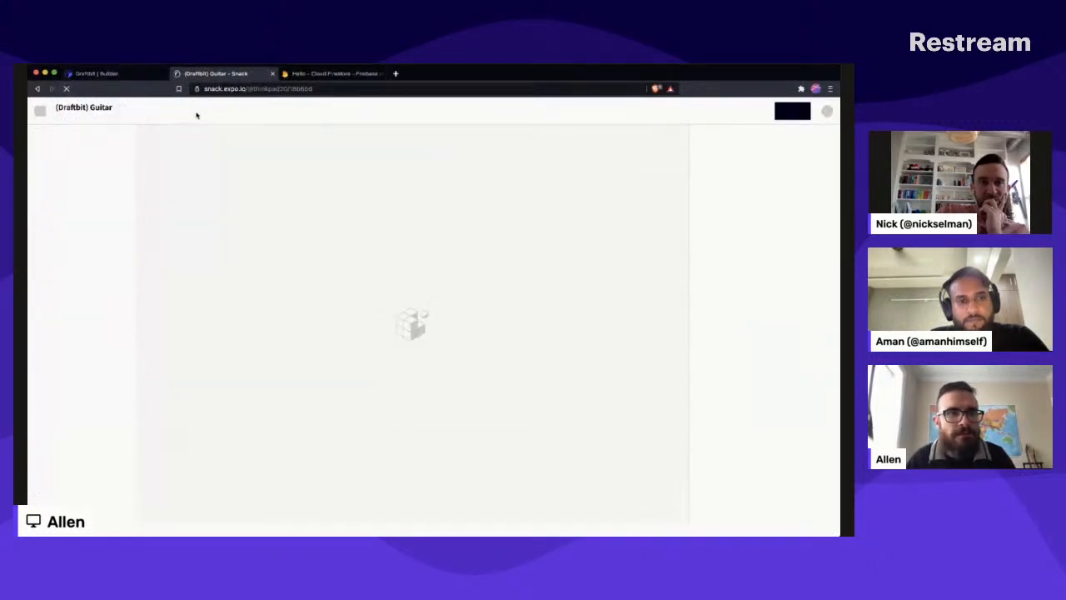
pyautogui.click(112, 75)
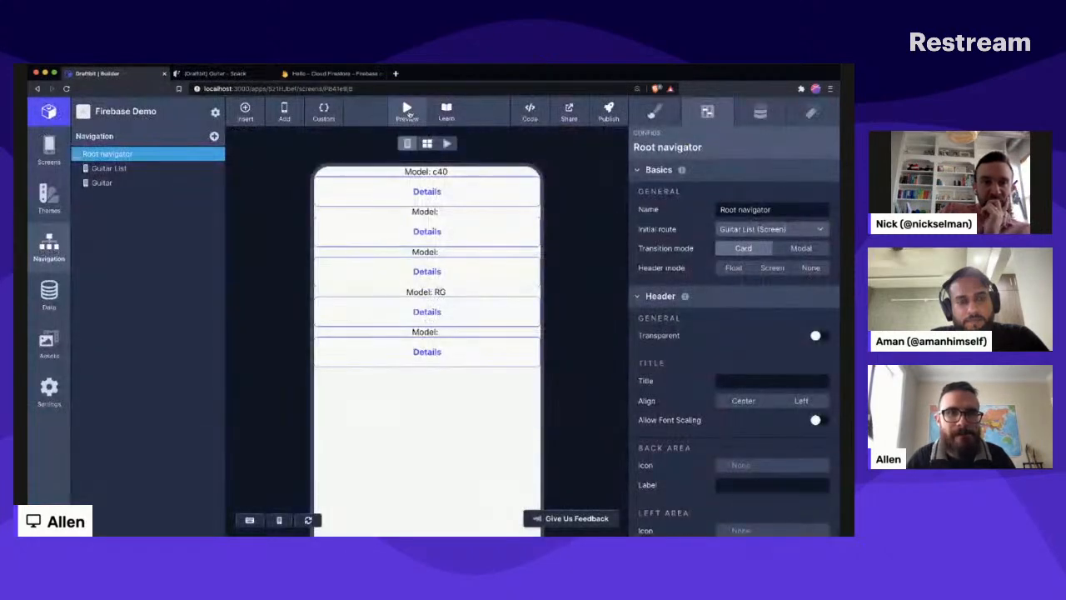
pyautogui.click(406, 111)
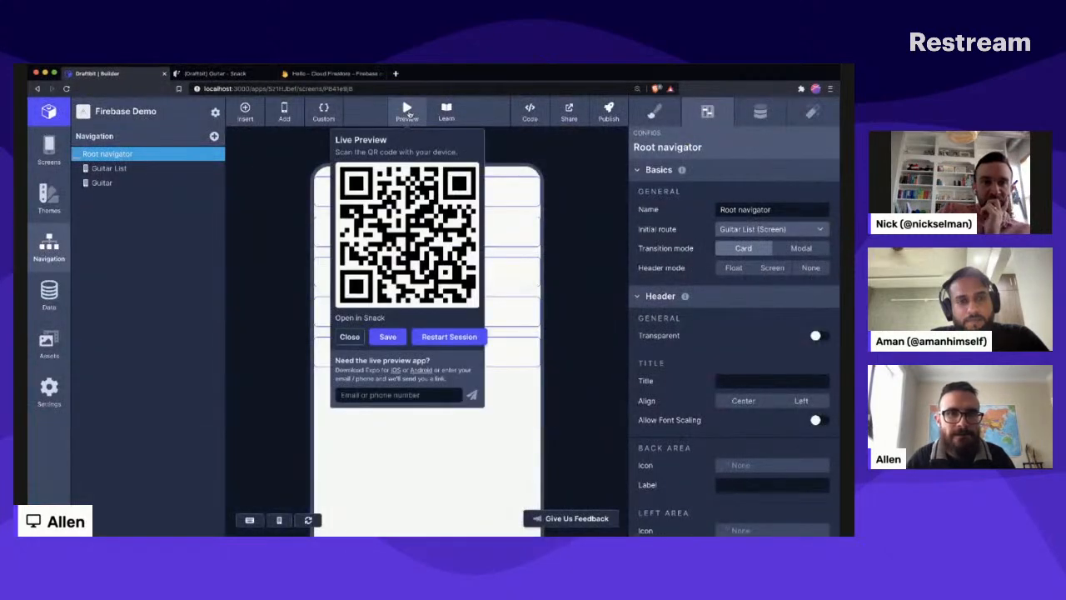
pyautogui.click(369, 319)
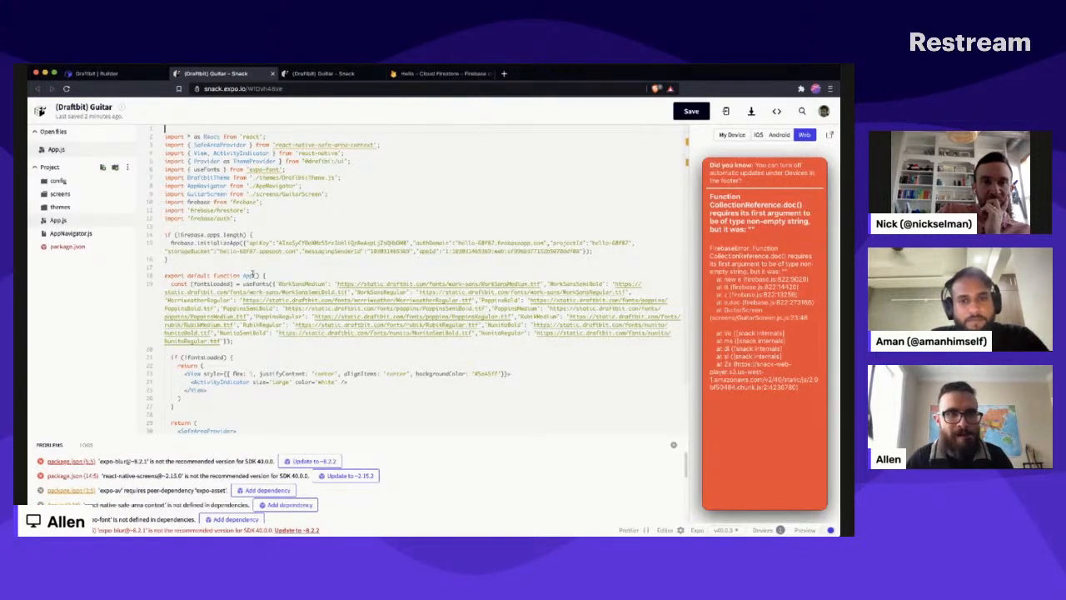
# - Format GuitarScreen.js with Prettier, set its documentId fallback value to 'c40', and check GuitarListScreen.js before returning to it
pyautogui.click(60, 193)
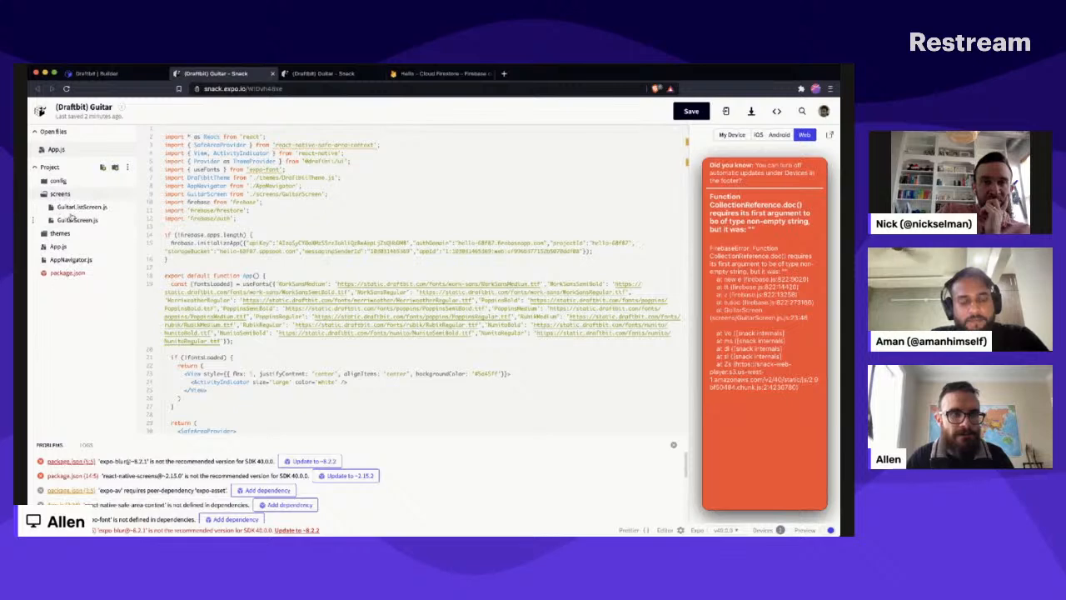
pyautogui.click(77, 220)
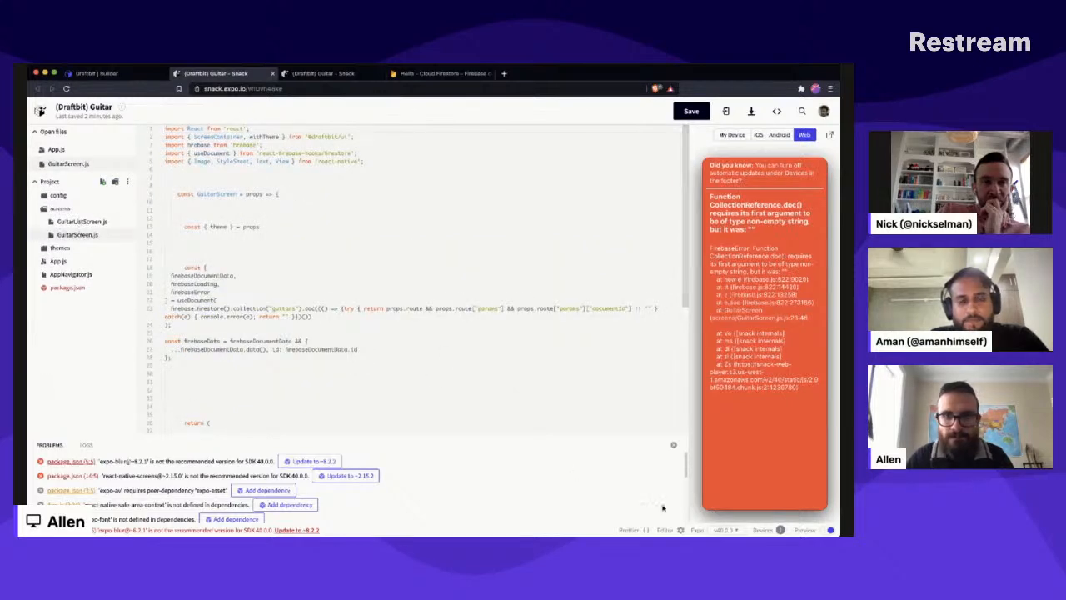
pyautogui.click(630, 529)
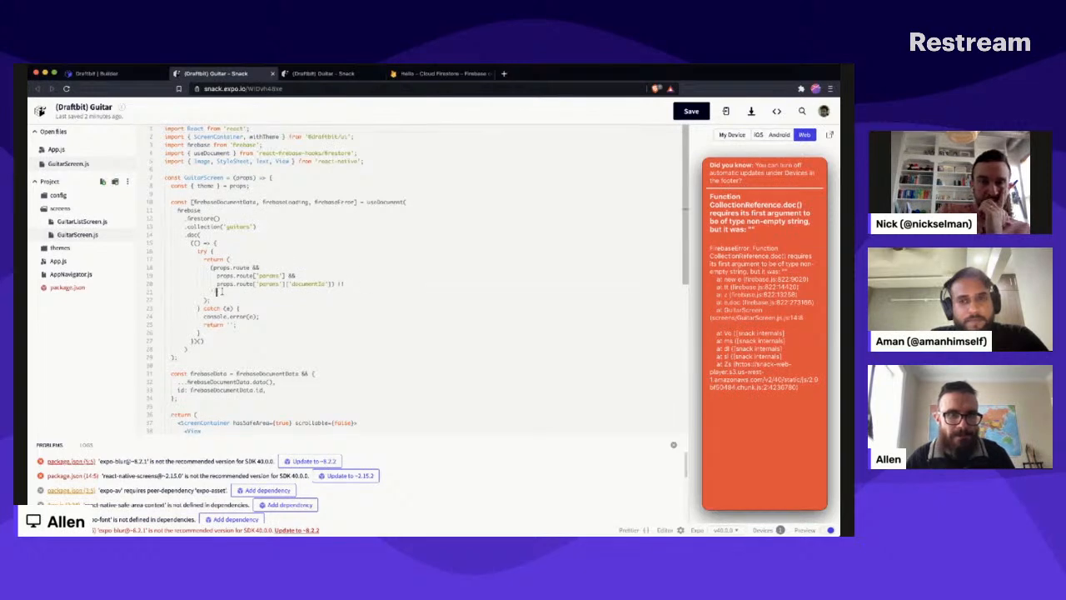
pyautogui.press('Return')
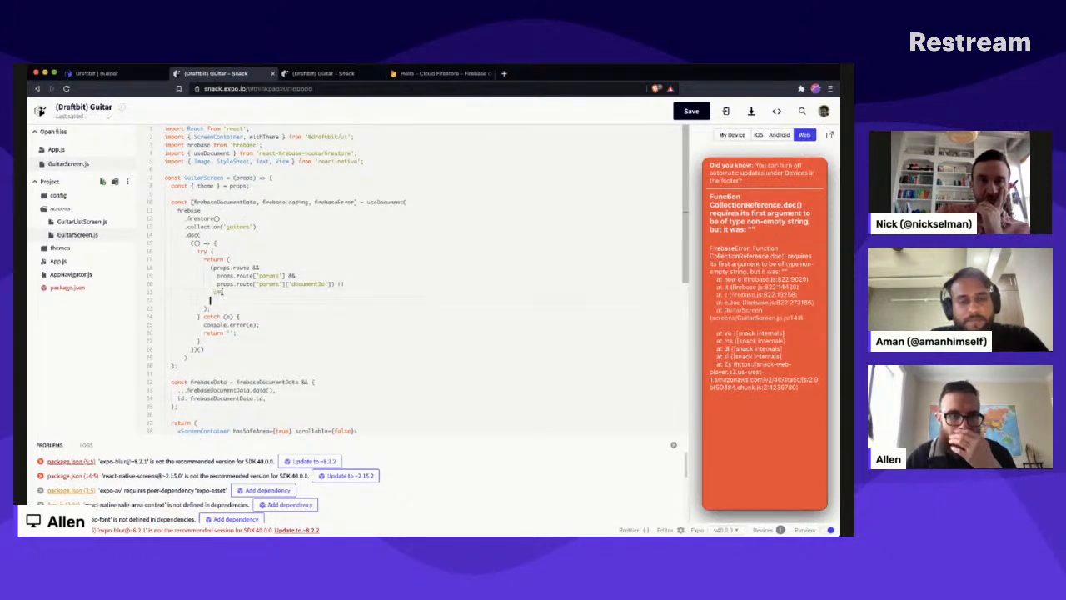
pyautogui.press('BackSpace')
pyautogui.hotkey('shift', 'Up')
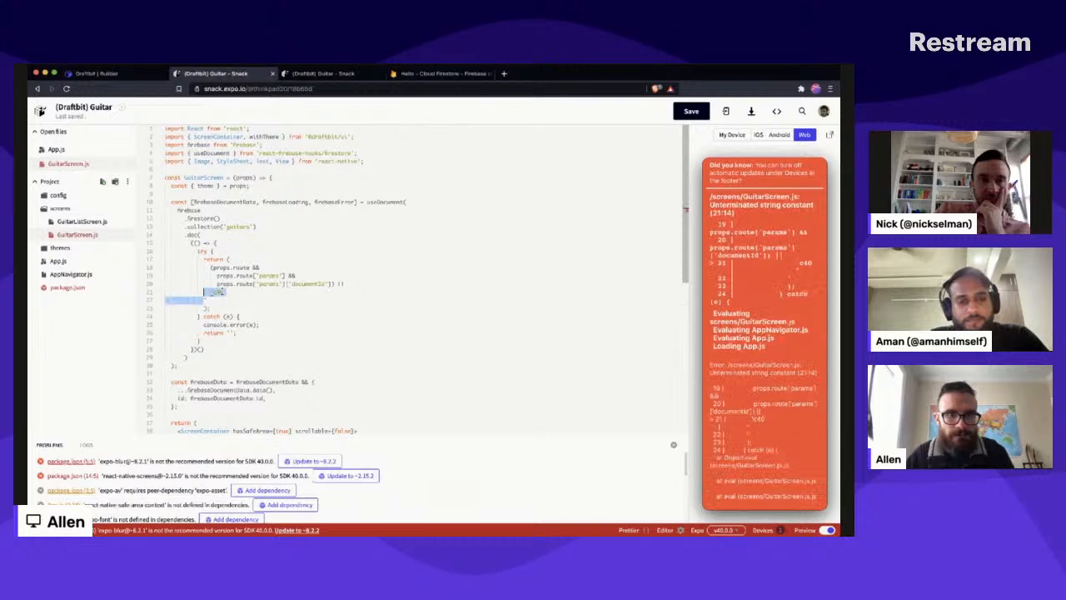
pyautogui.press('BackSpace')
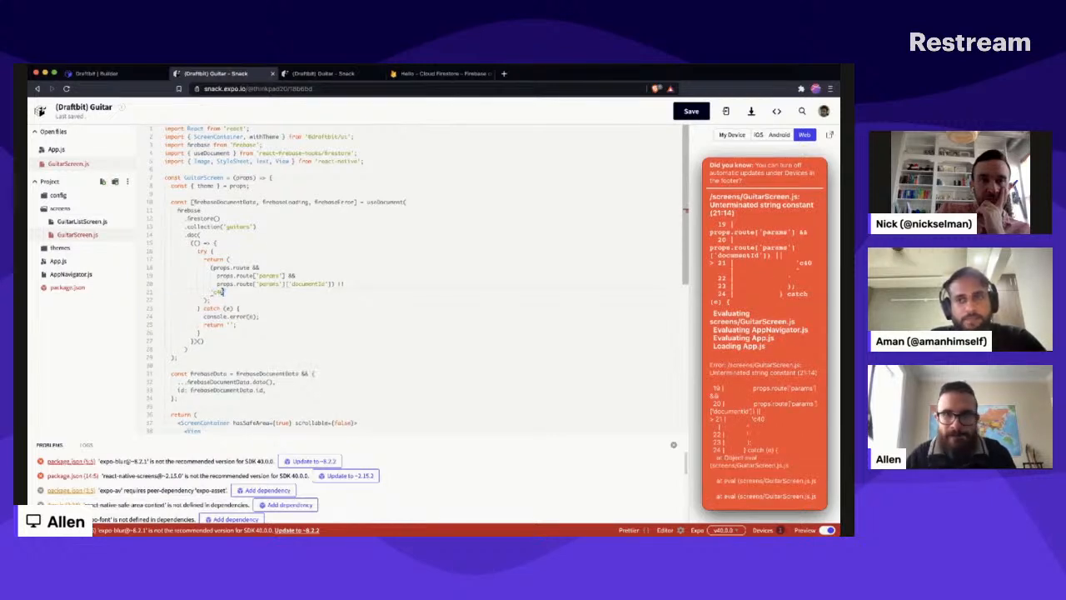
pyautogui.click(62, 221)
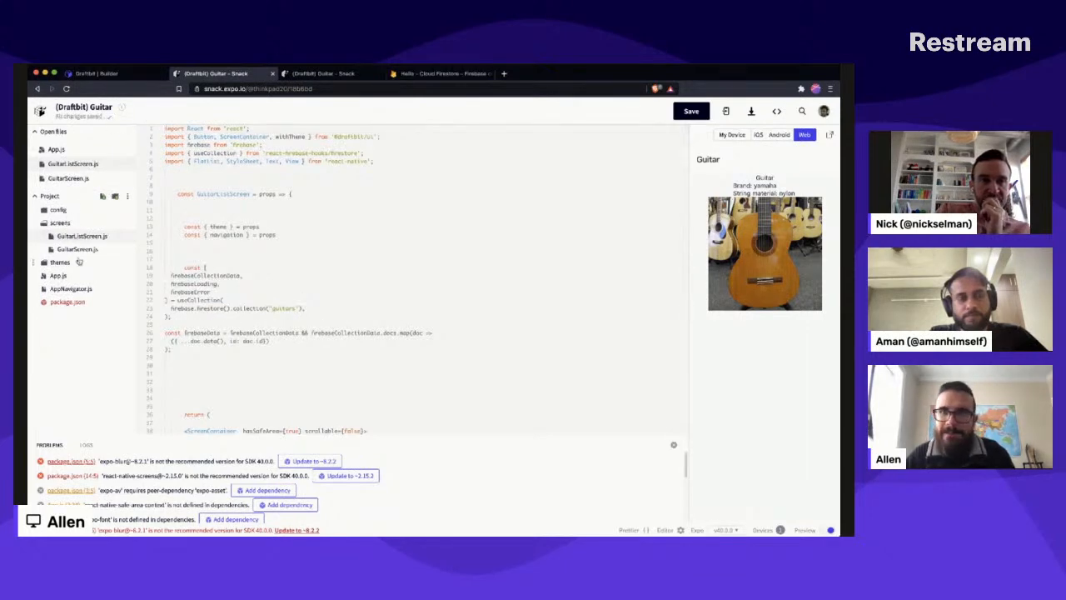
pyautogui.click(78, 249)
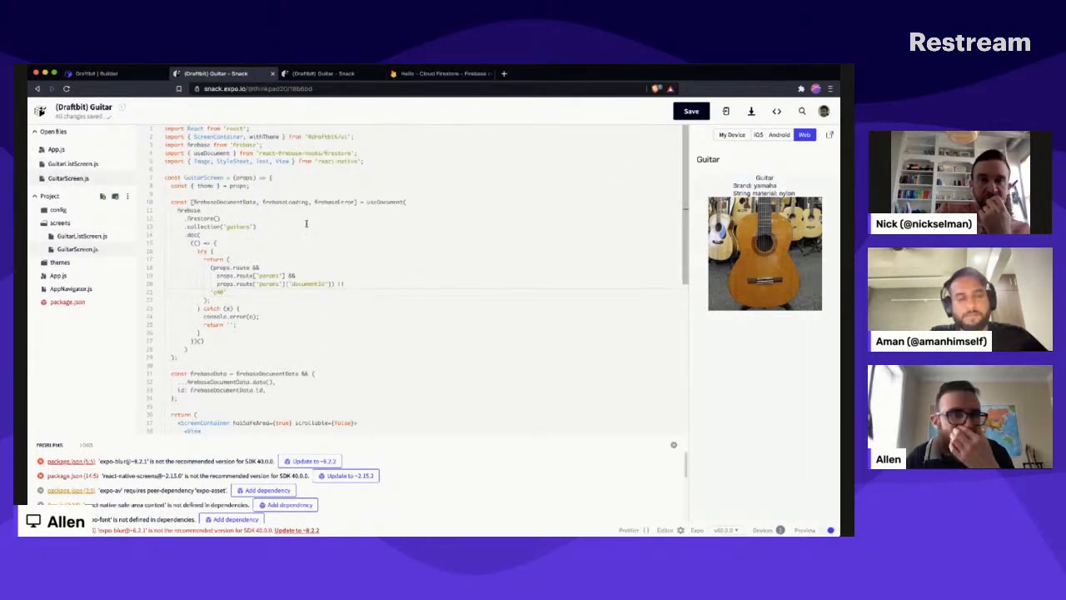
# - In Draftbit, dismiss the Guitar screen's error and set its Firebase Document ID to the static value "c40"
pyautogui.click(98, 73)
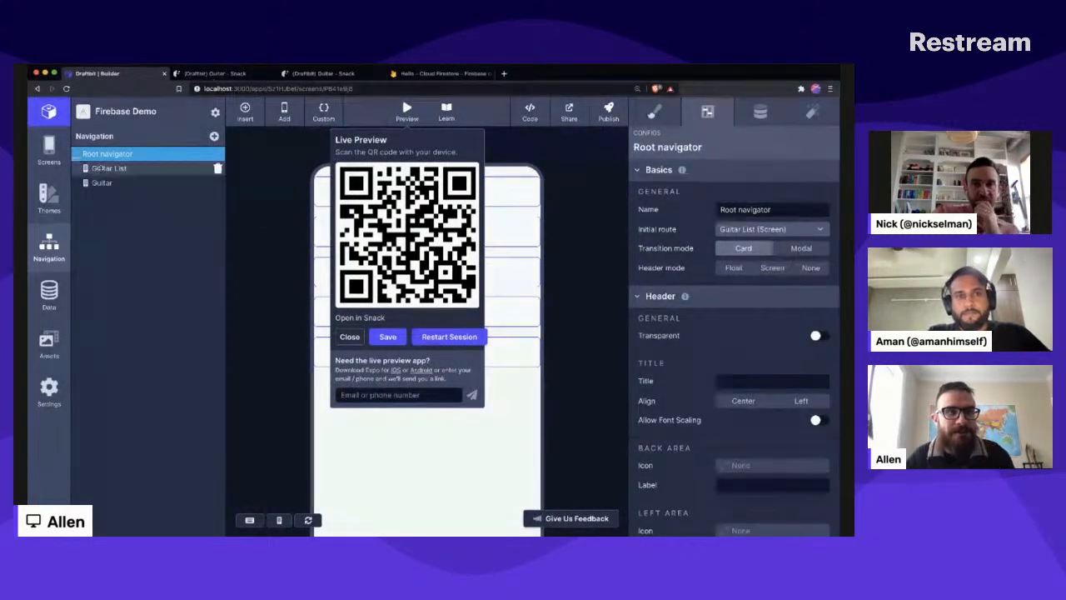
pyautogui.click(123, 183)
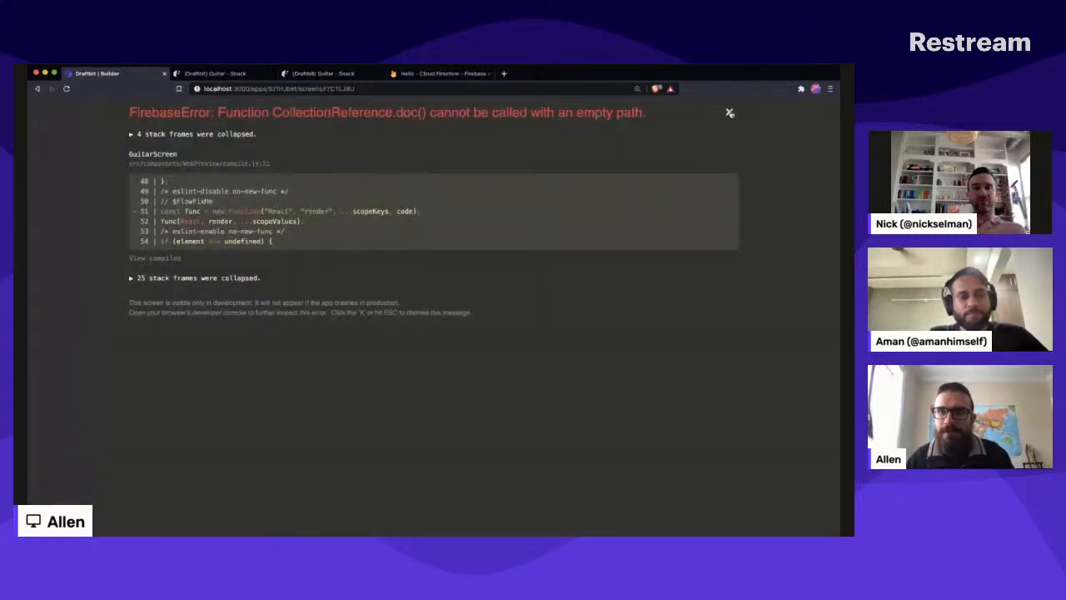
pyautogui.click(729, 111)
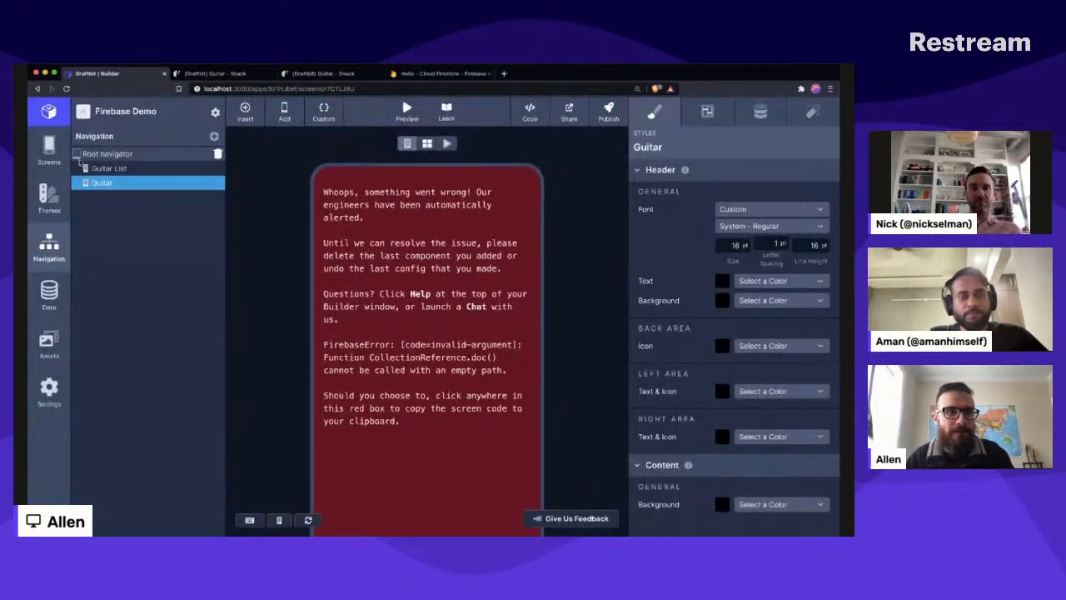
pyautogui.click(48, 150)
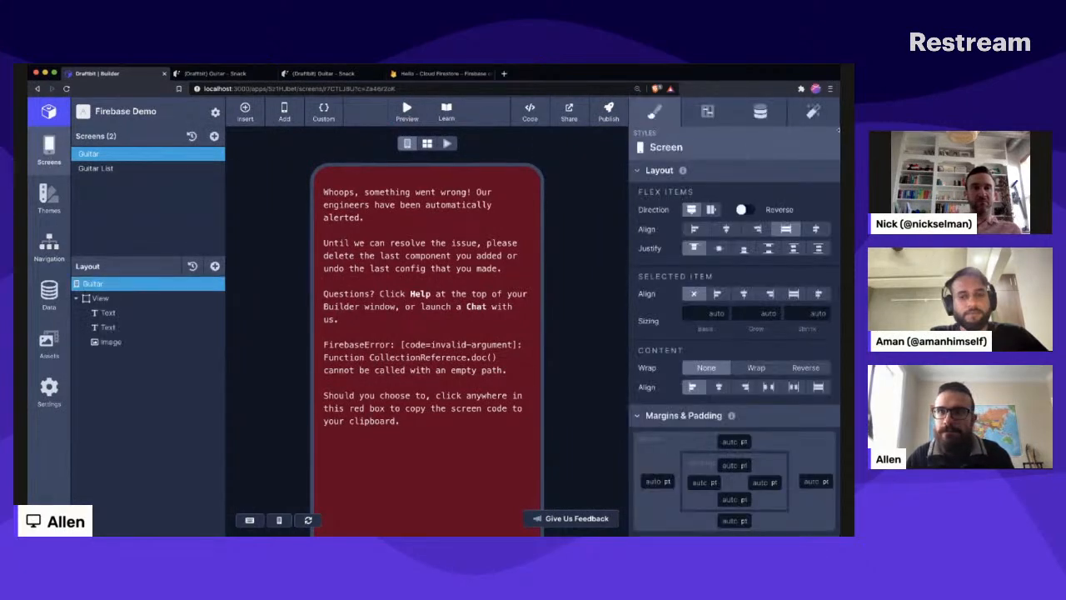
pyautogui.click(759, 112)
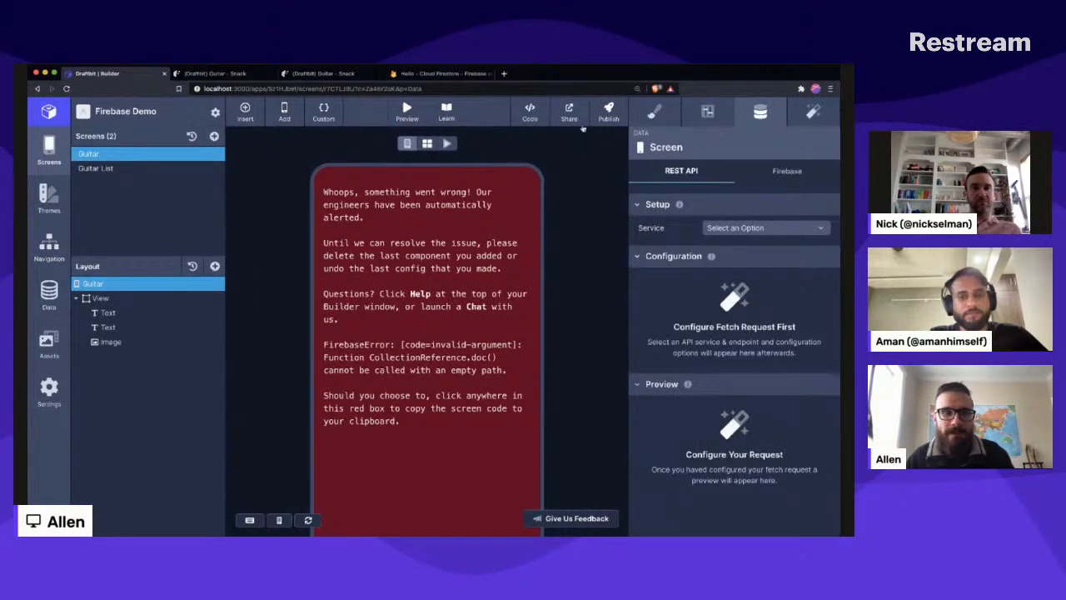
pyautogui.click(787, 171)
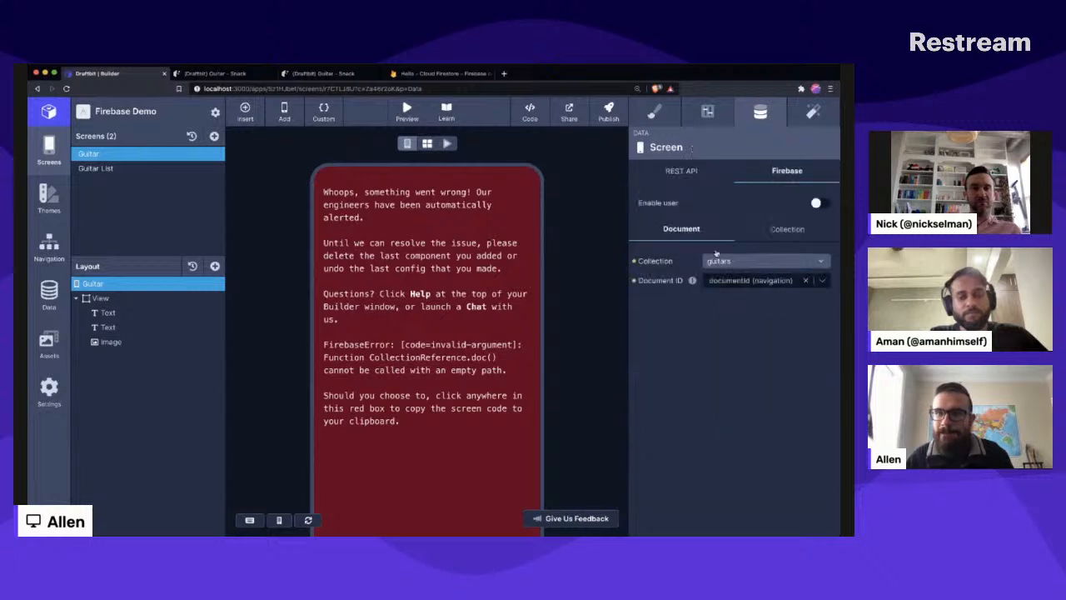
pyautogui.click(754, 281)
pyautogui.write('c40')
pyautogui.press('Return')
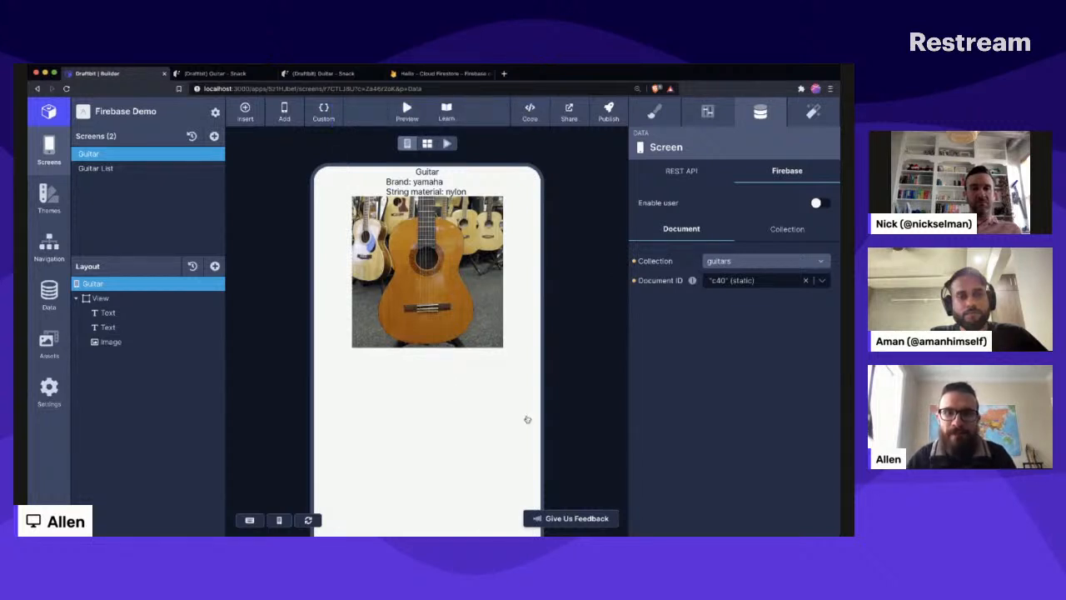
# - In the Firestore console, add a string field "comment" with the value "This was my first classical guitar" to the c40 document in guitars
pyautogui.click(446, 74)
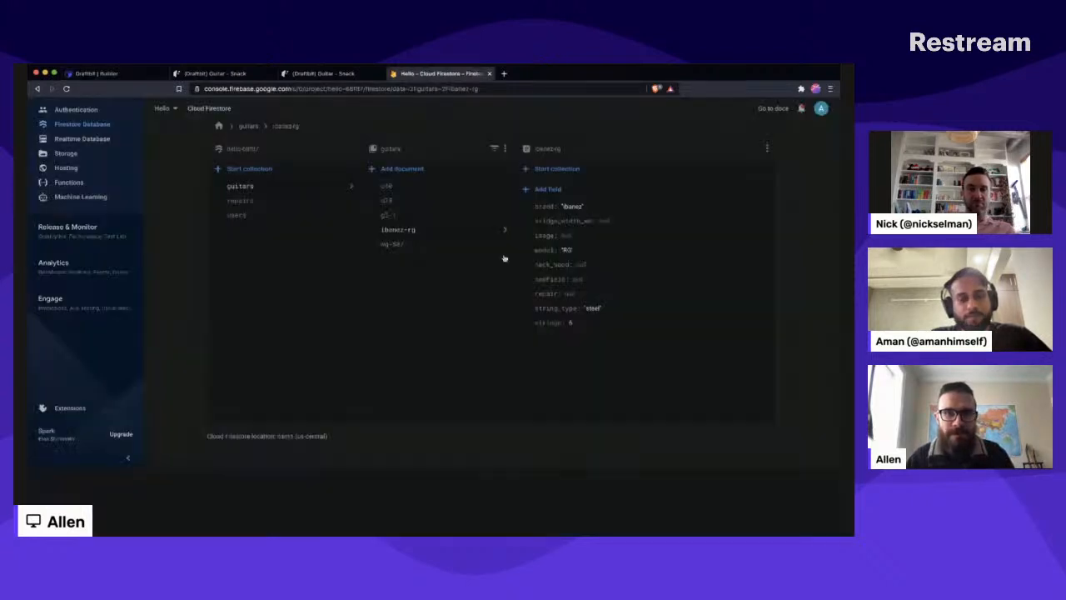
pyautogui.click(411, 187)
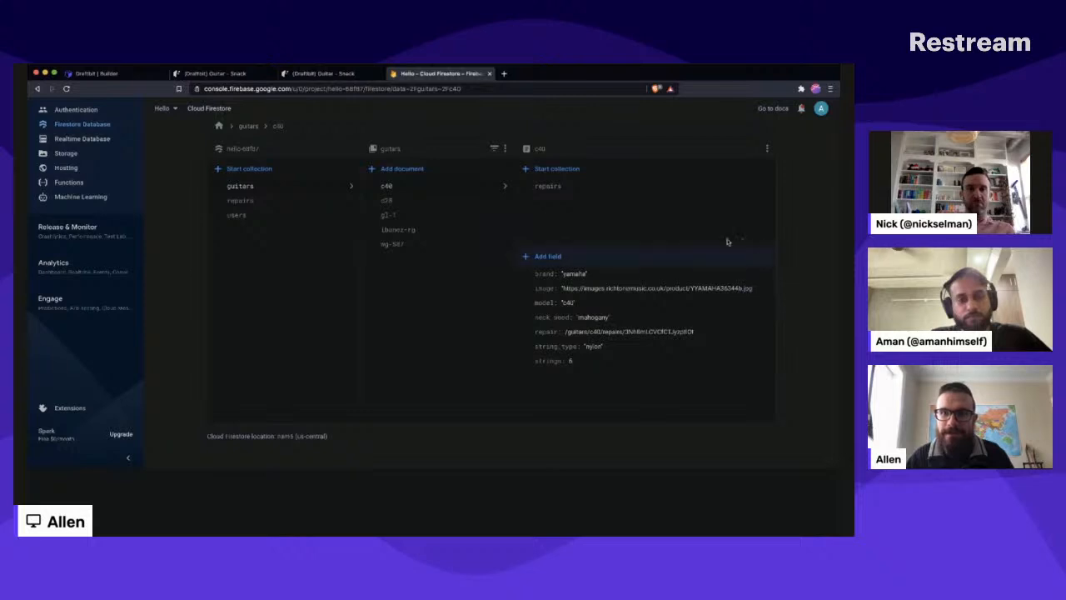
pyautogui.click(546, 256)
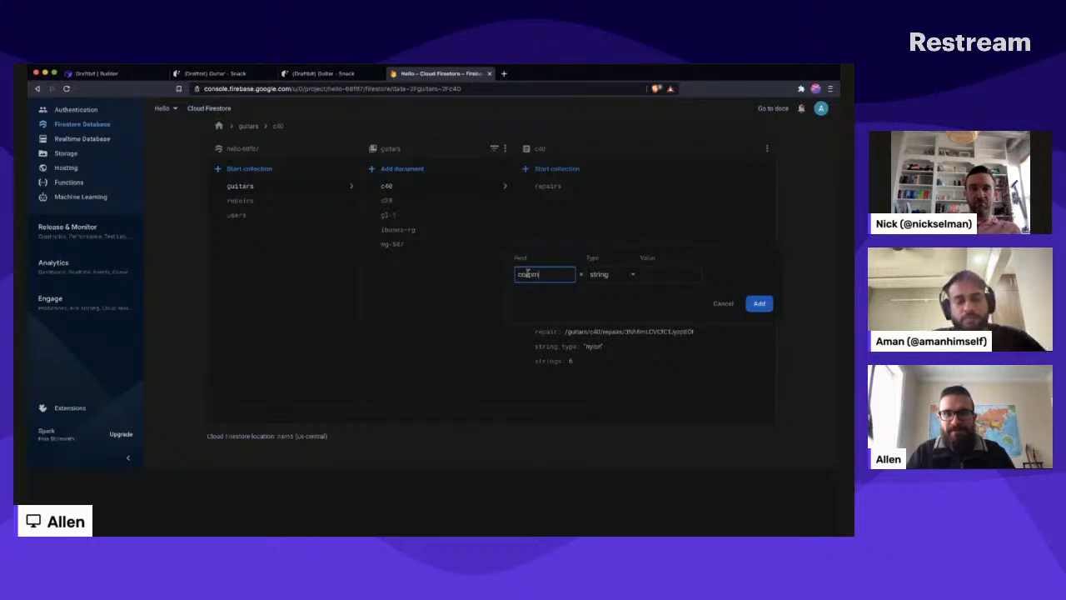
pyautogui.press('BackSpace')
pyautogui.press('BackSpace')
pyautogui.press('BackSpace')
pyautogui.press('BackSpace')
pyautogui.press('BackSpace')
pyautogui.press('BackSpace')
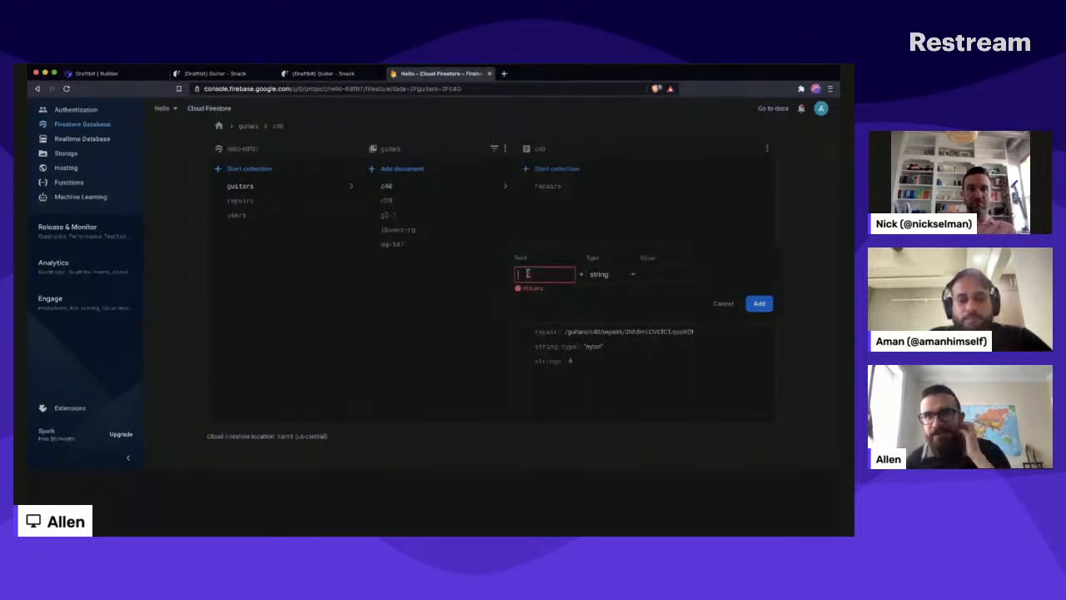
pyautogui.write('c')
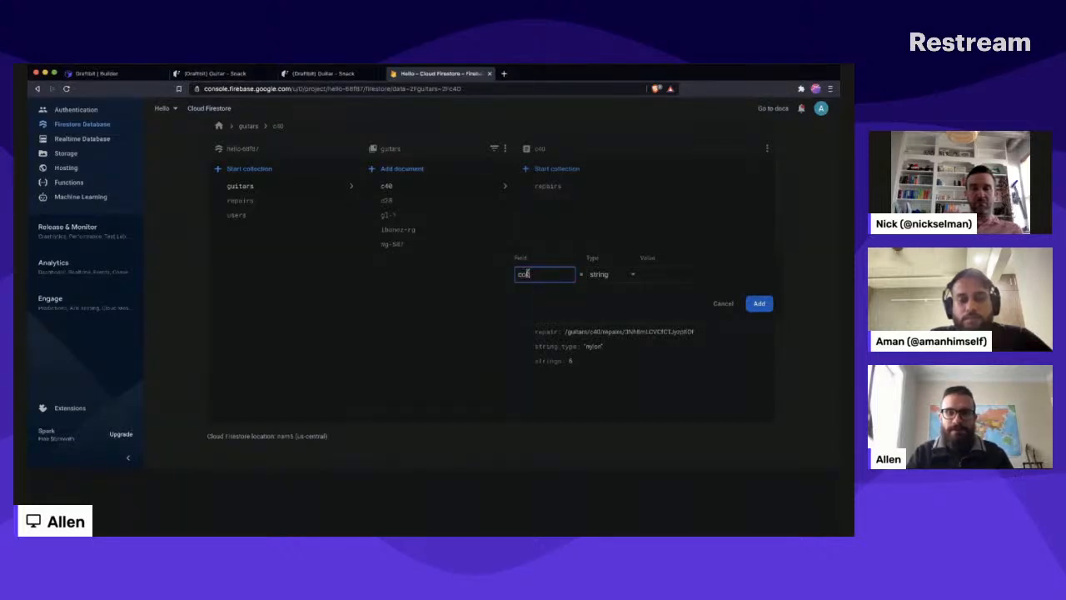
pyautogui.write('o')
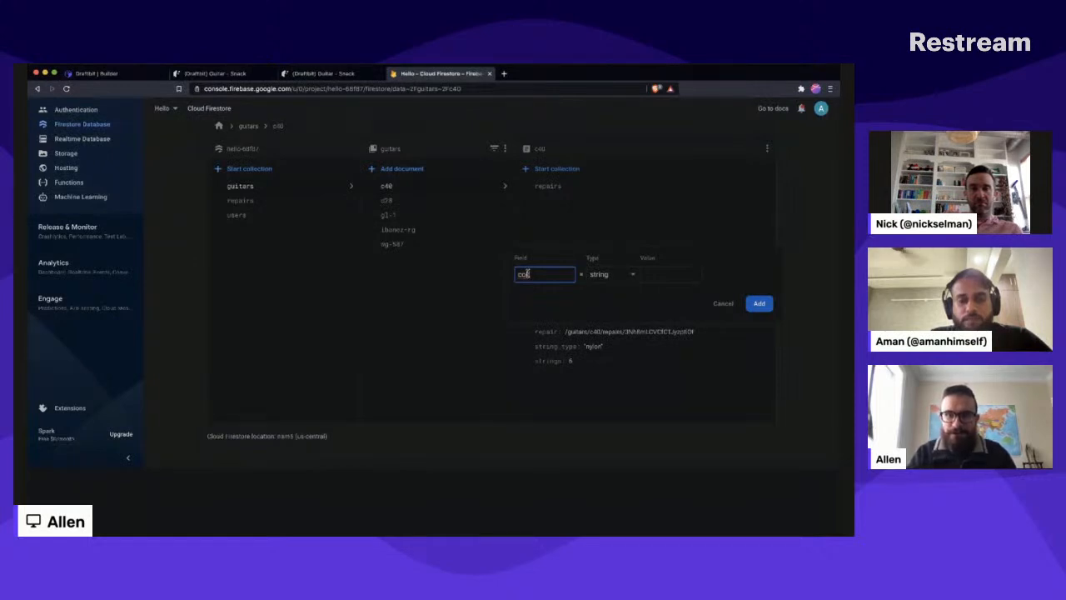
pyautogui.write('mment')
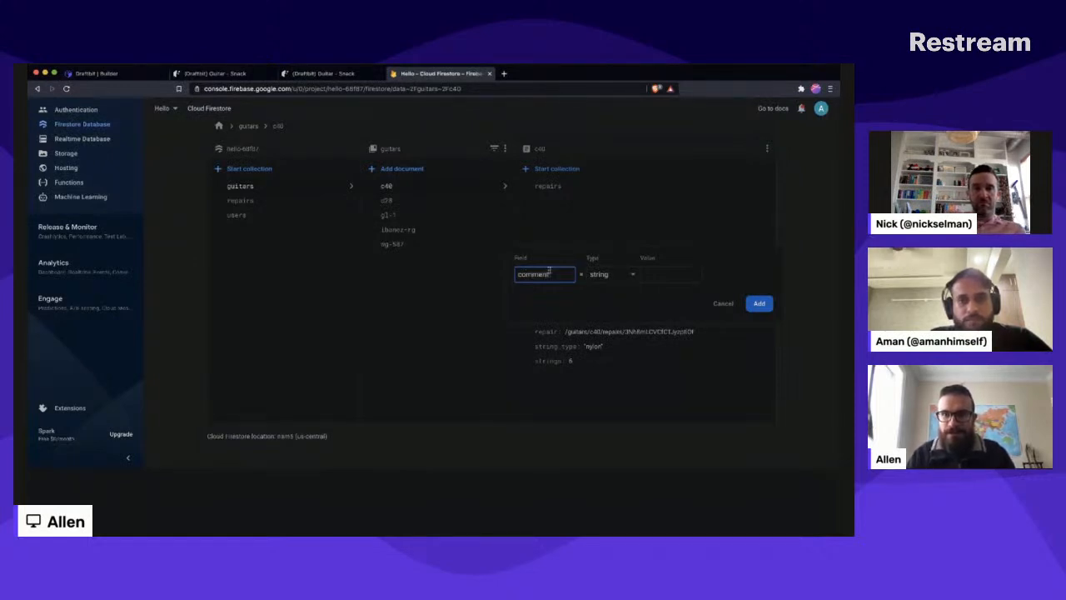
pyautogui.click(671, 274)
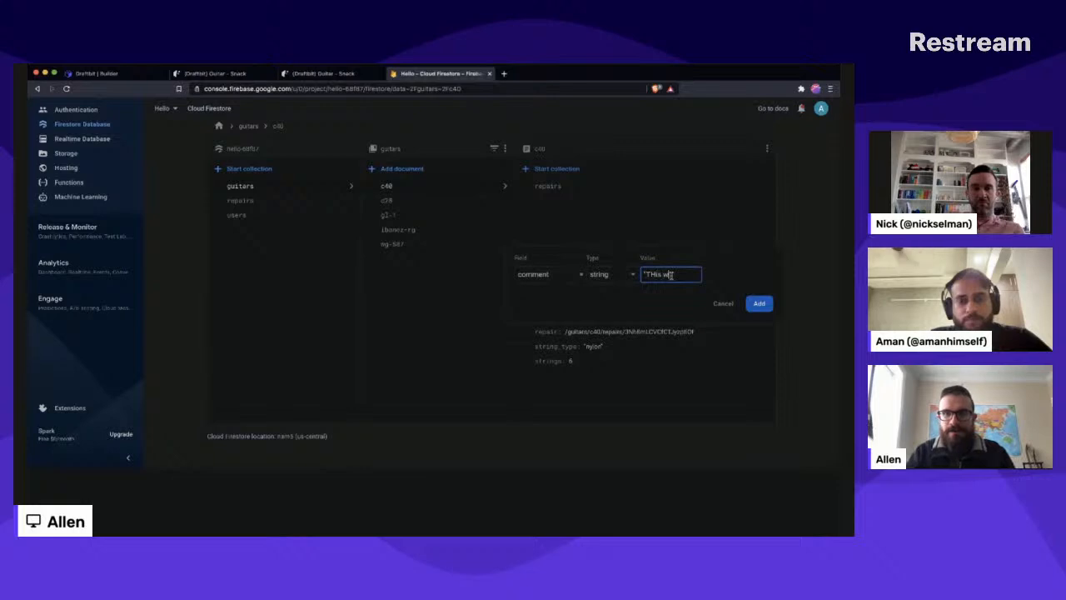
pyautogui.write('Th')
pyautogui.press('BackSpace')
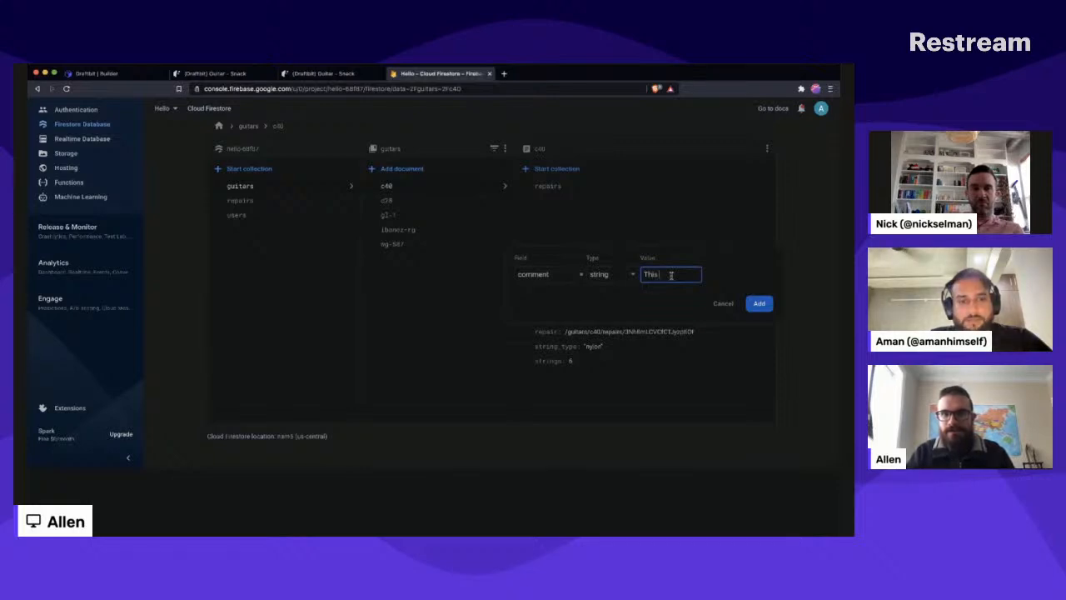
pyautogui.write('his was my first classical')
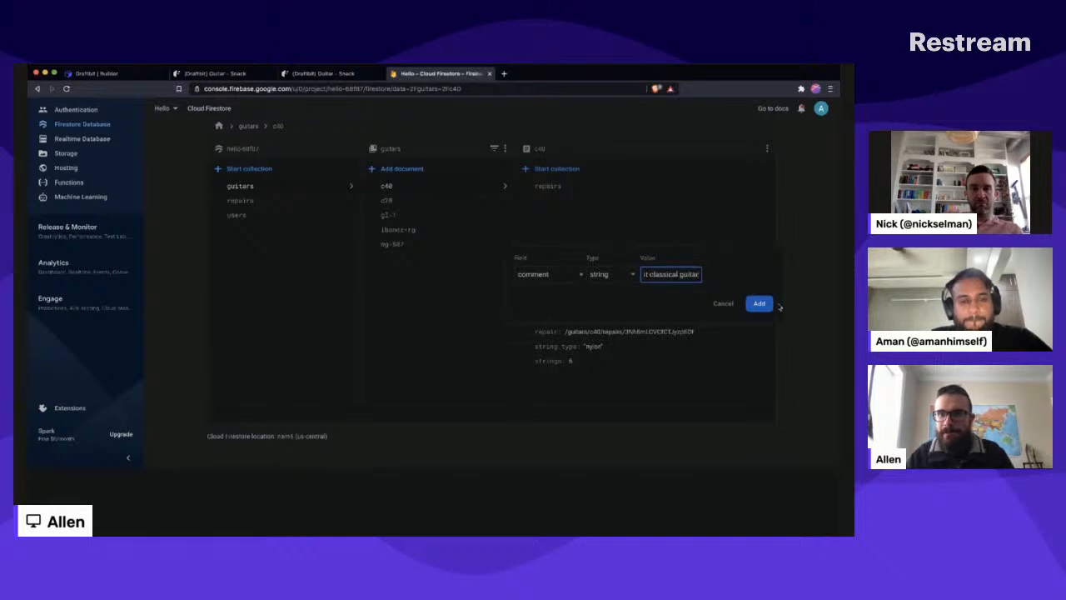
pyautogui.click(764, 304)
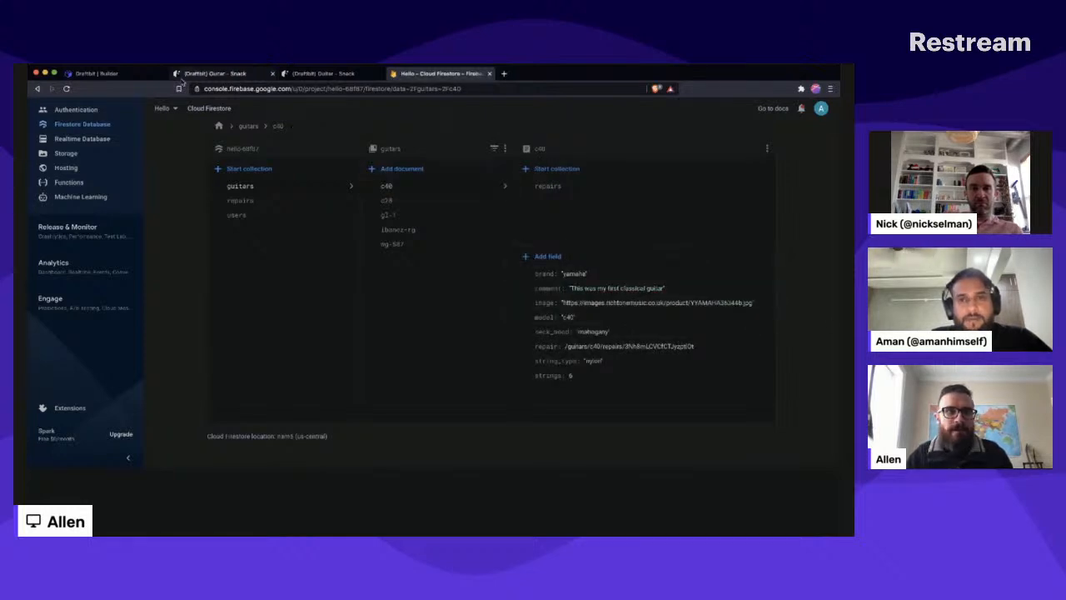
# - Back in Draftbit, refresh the connected Firebase service's collections and close the service settings
pyautogui.click(95, 74)
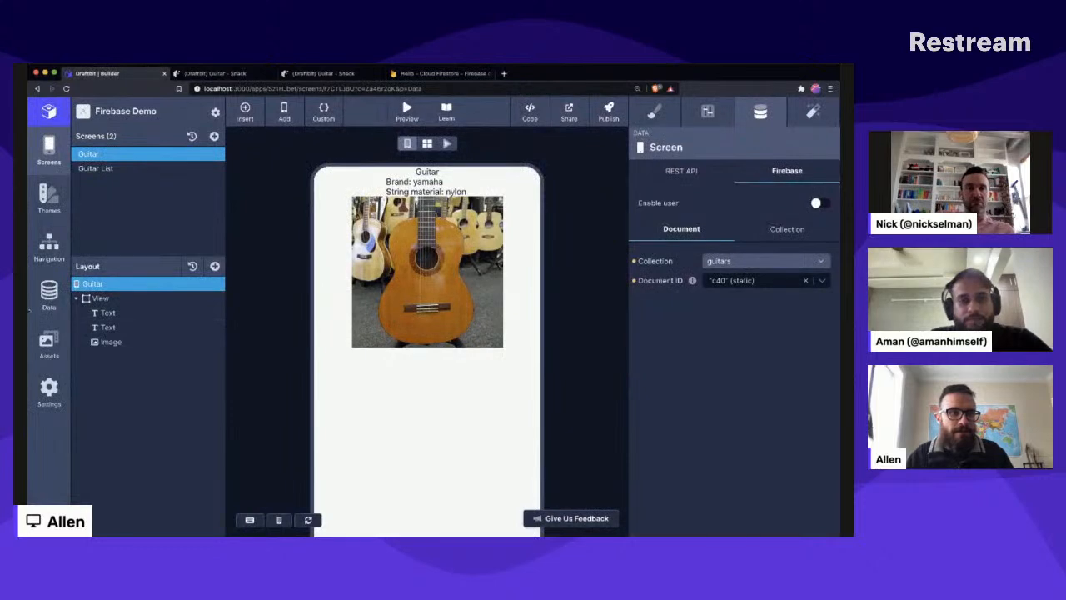
pyautogui.click(49, 292)
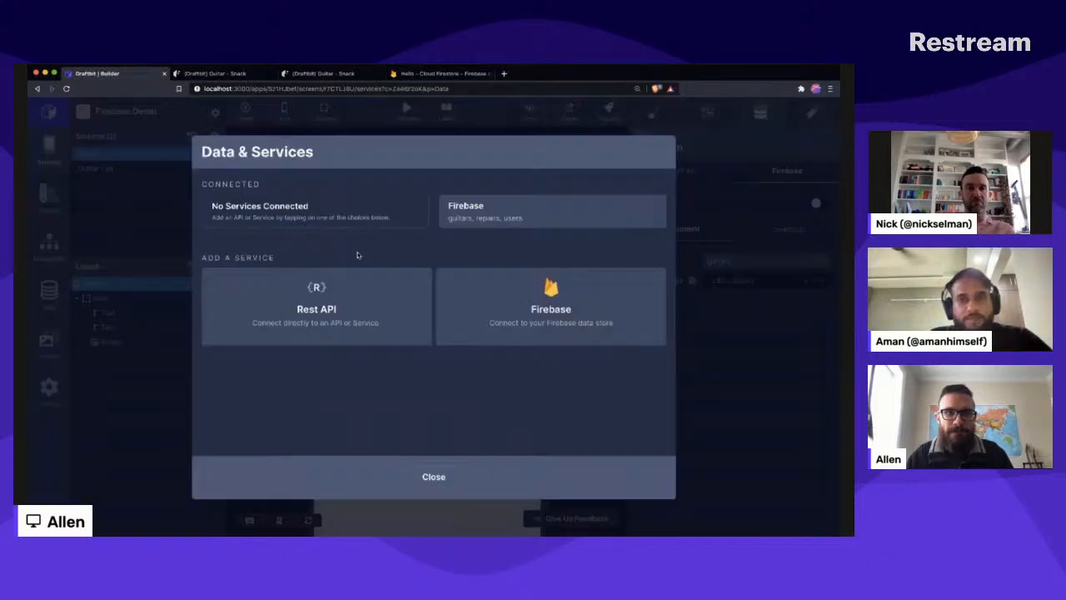
pyautogui.click(504, 214)
pyautogui.click(626, 262)
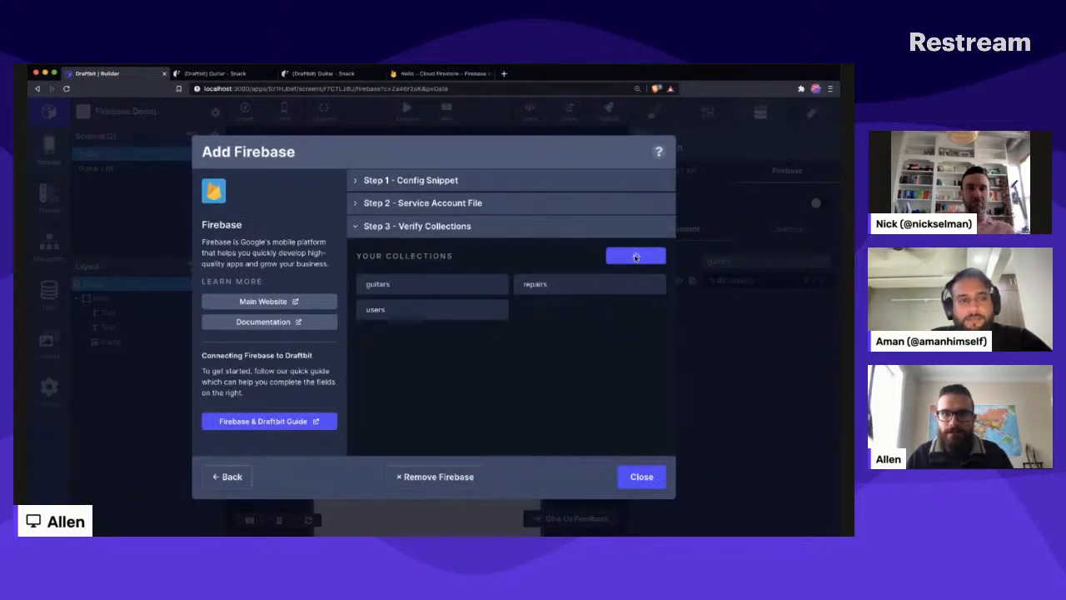
pyautogui.click(730, 351)
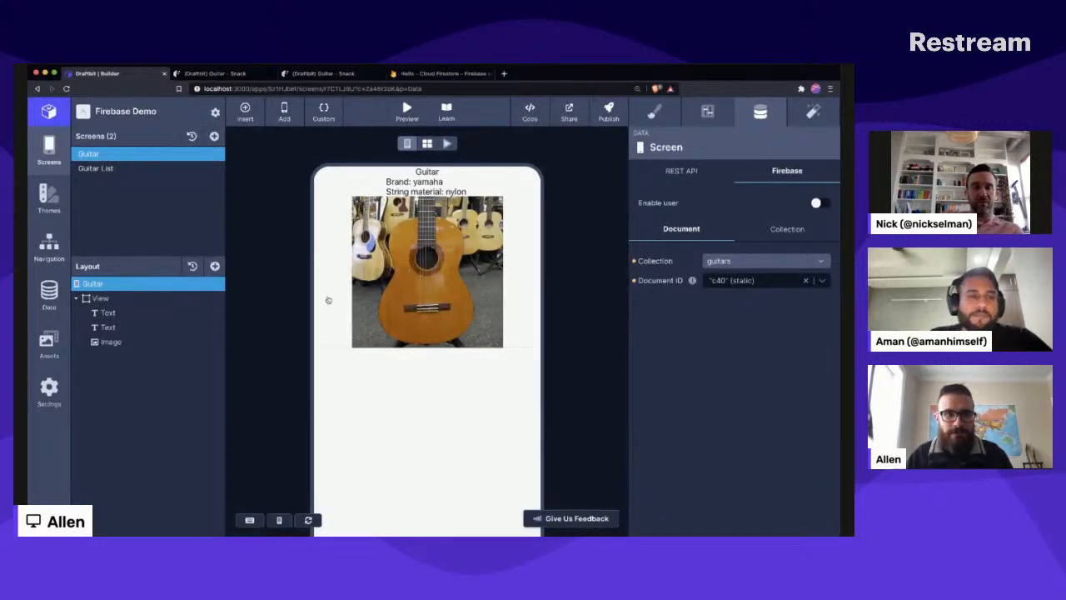
# - Add a Text component to the Guitar screen's View and bind its content to guitars.comment (firebase)
pyautogui.click(108, 327)
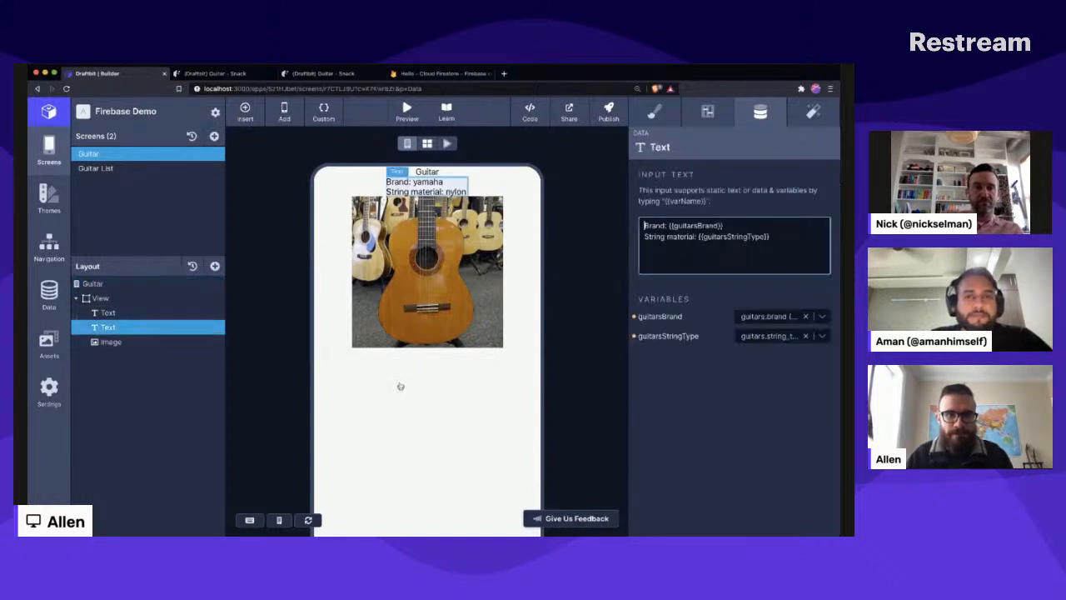
pyautogui.click(163, 297)
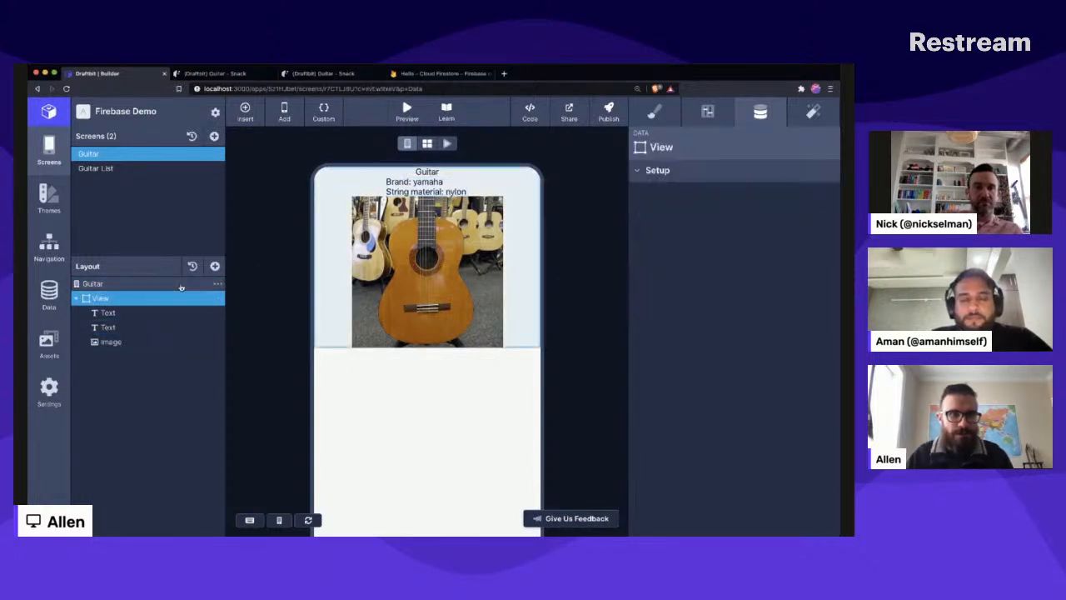
pyautogui.click(215, 266)
pyautogui.click(327, 244)
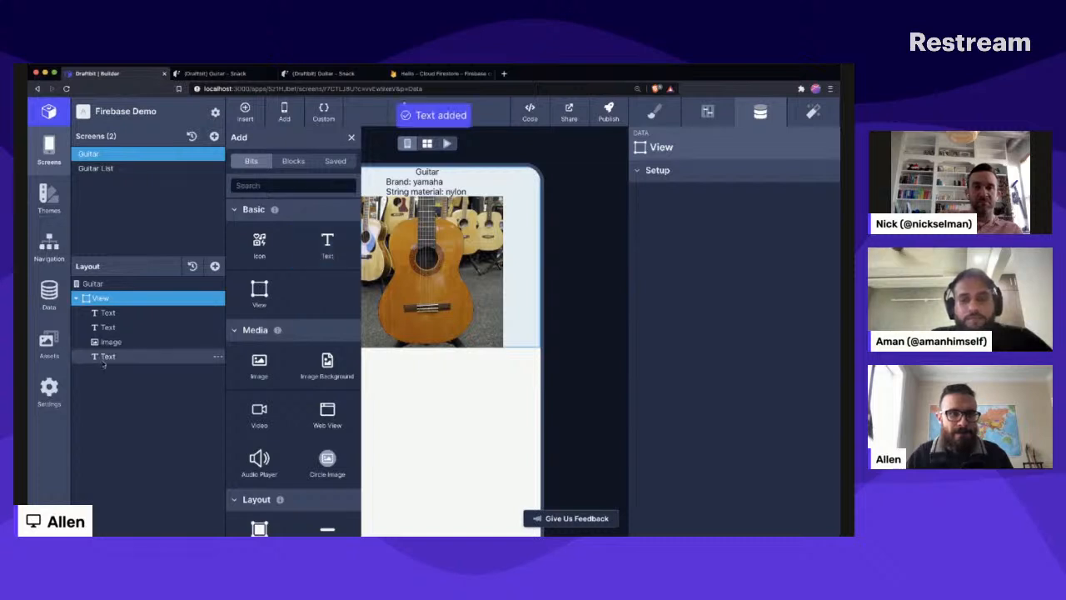
pyautogui.click(105, 358)
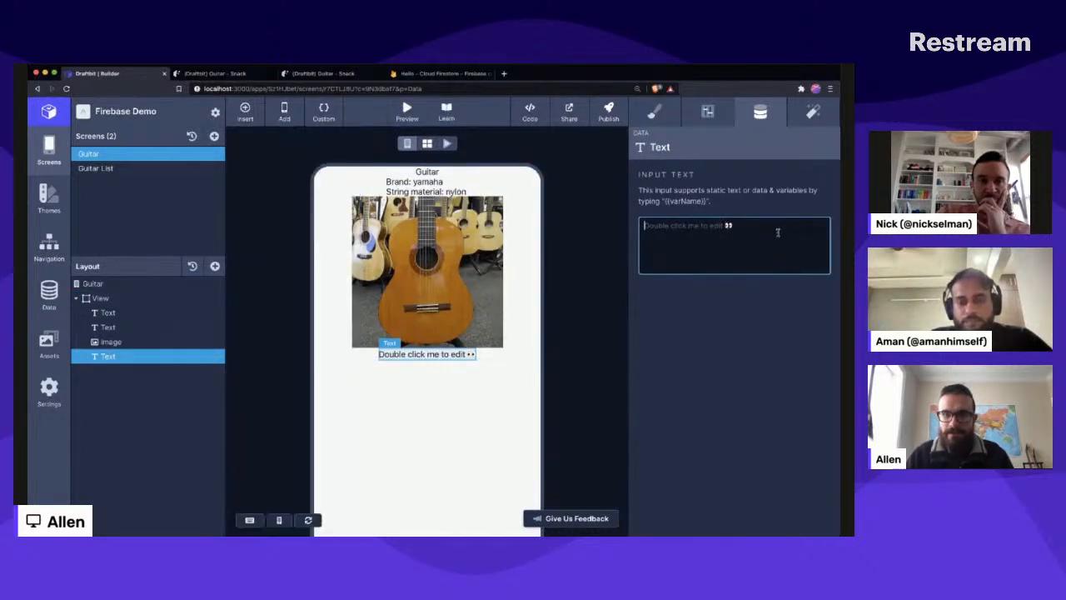
pyautogui.write('{{')
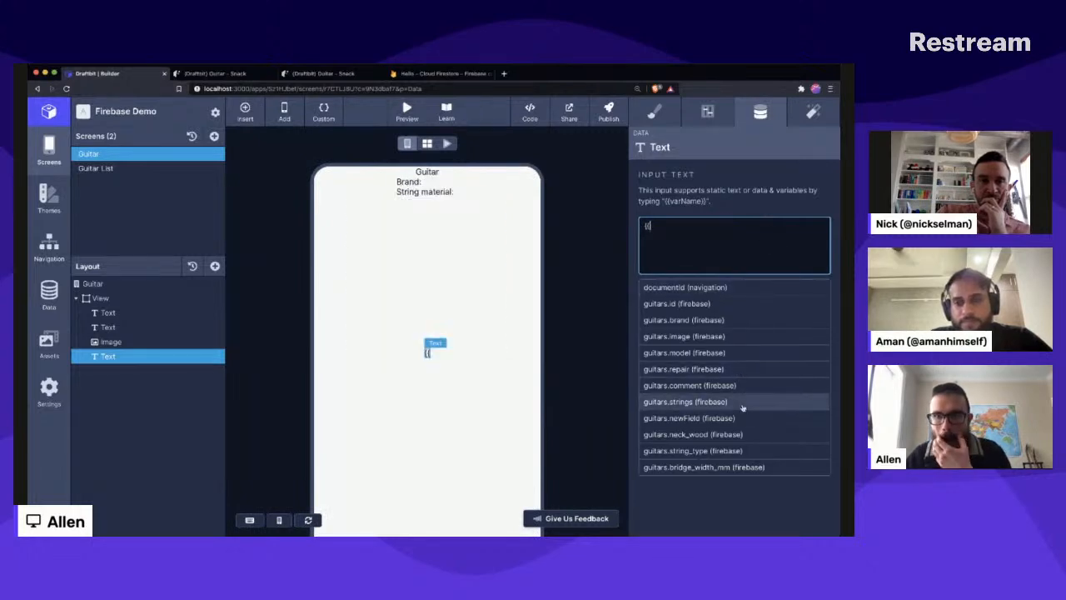
pyautogui.click(758, 385)
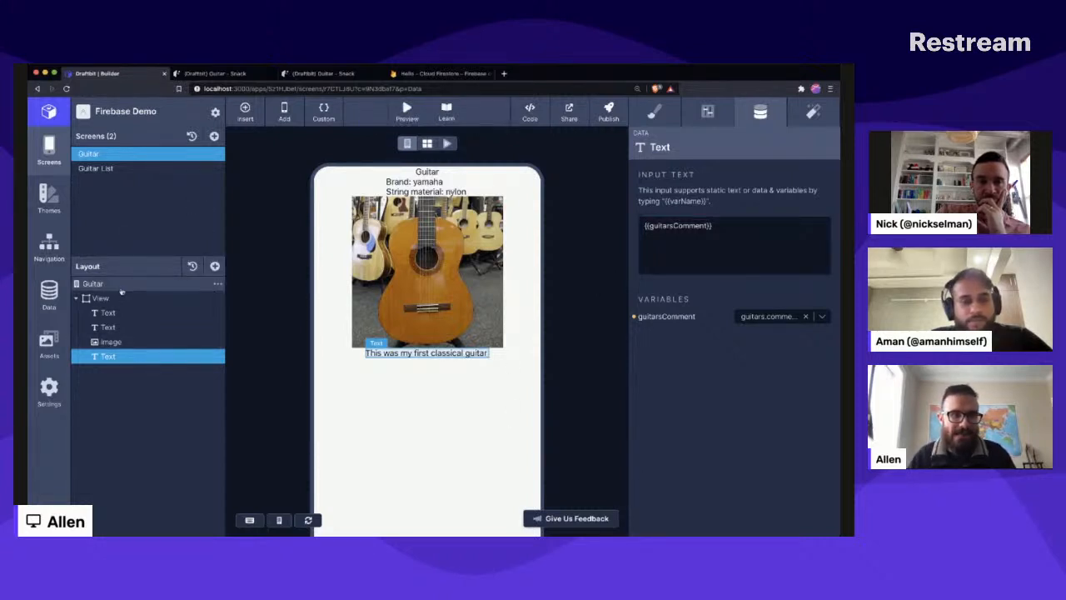
# - Add a TextInput component to the View beneath the comment text and check its configuration and data settings
pyautogui.click(214, 266)
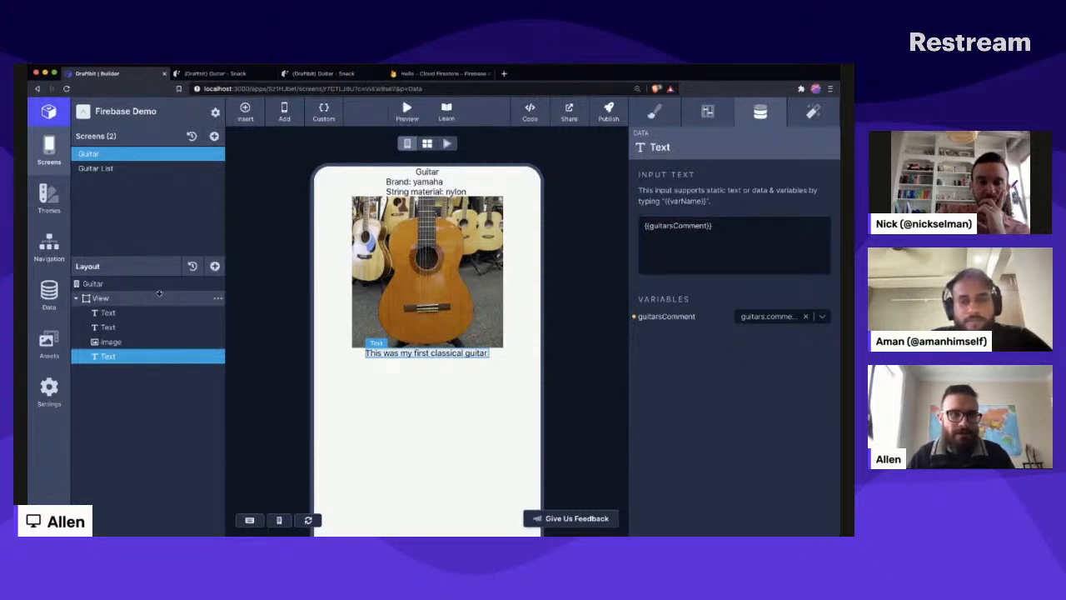
pyautogui.click(215, 266)
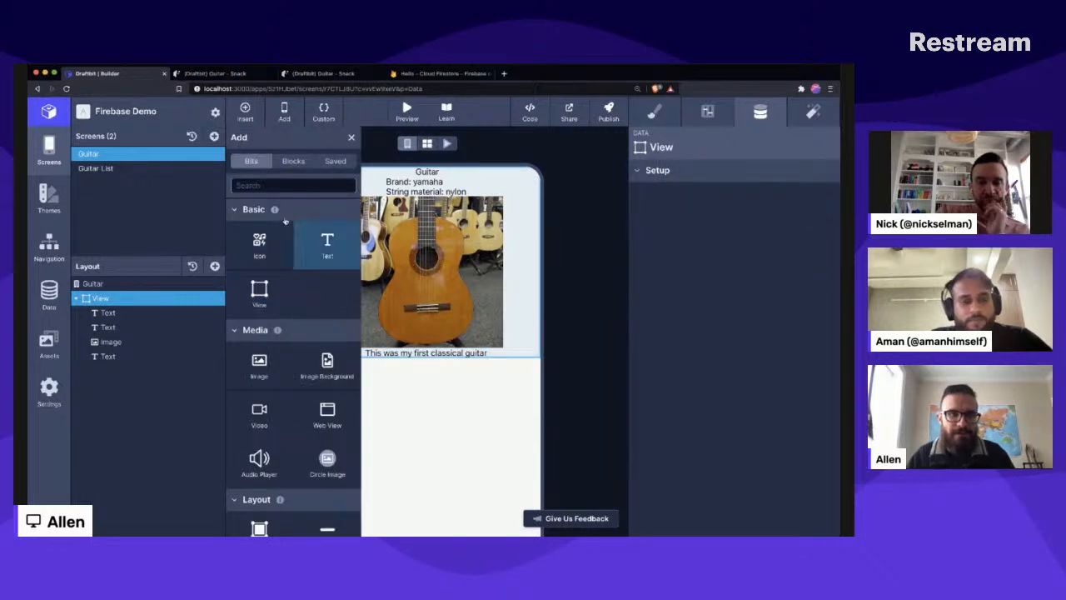
pyautogui.click(293, 162)
pyautogui.click(259, 163)
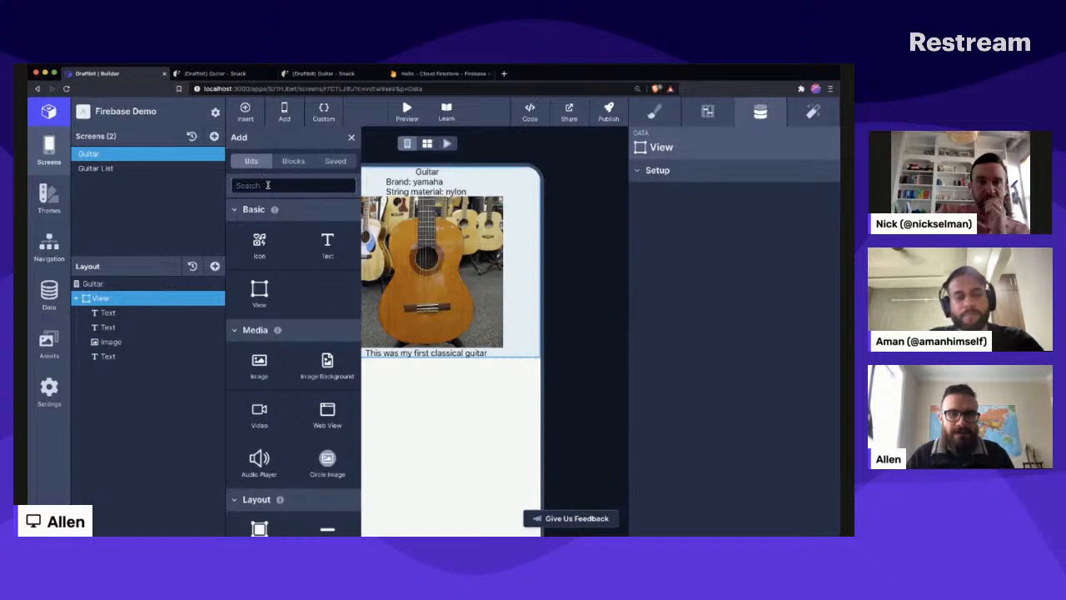
pyautogui.click(267, 185)
pyautogui.write('textin')
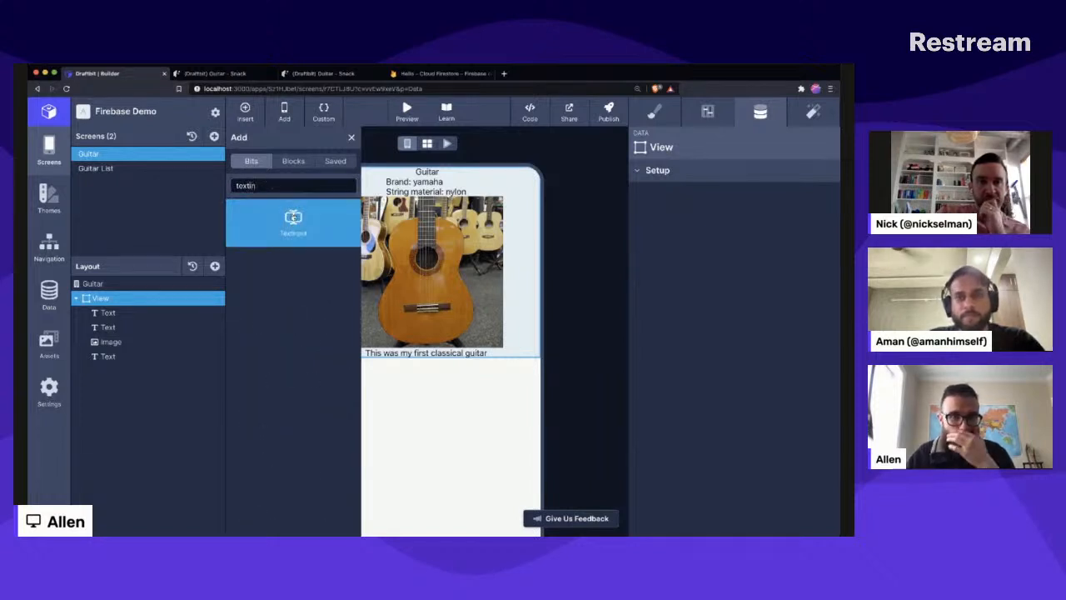
pyautogui.press('Return')
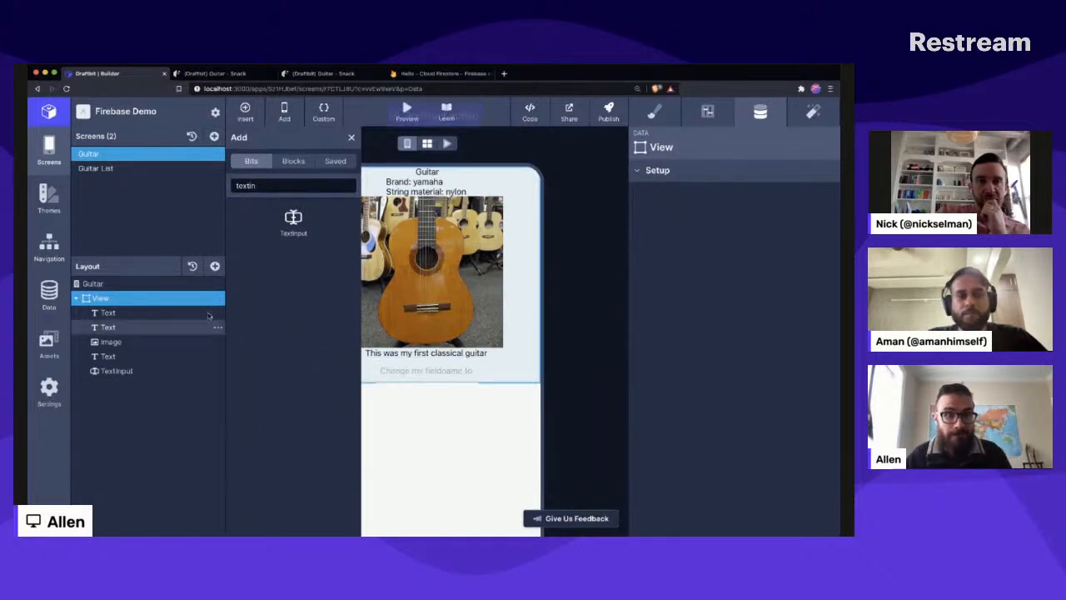
pyautogui.click(561, 416)
pyautogui.click(438, 371)
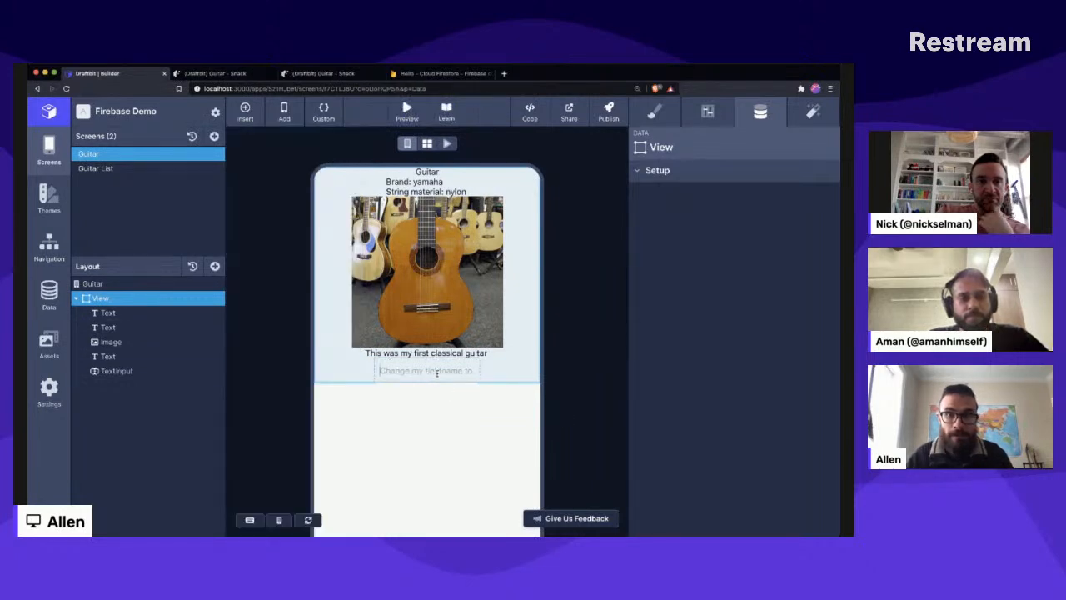
pyautogui.click(438, 373)
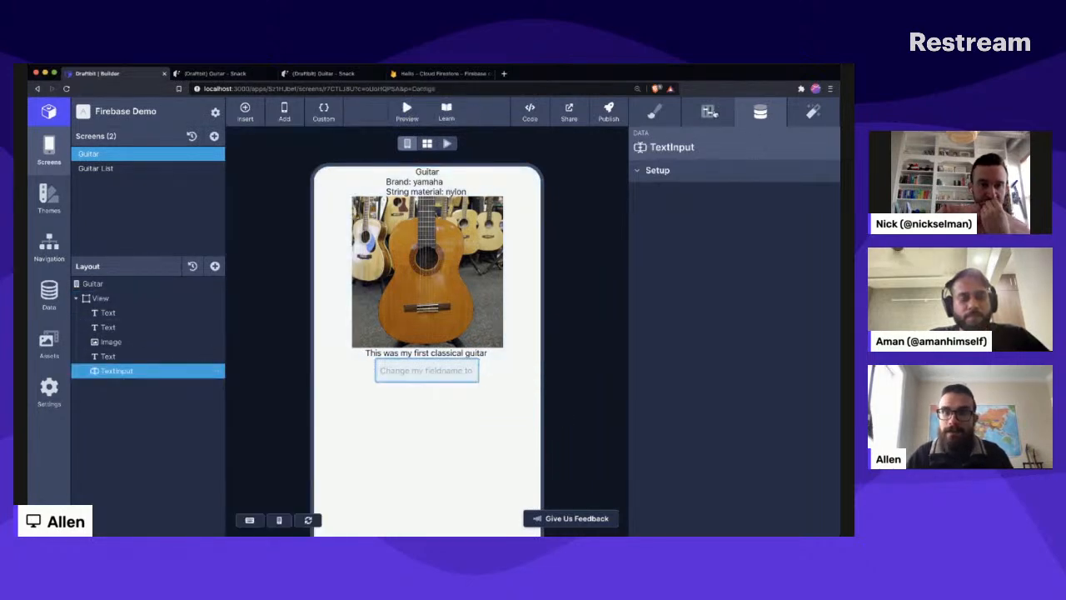
pyautogui.click(713, 114)
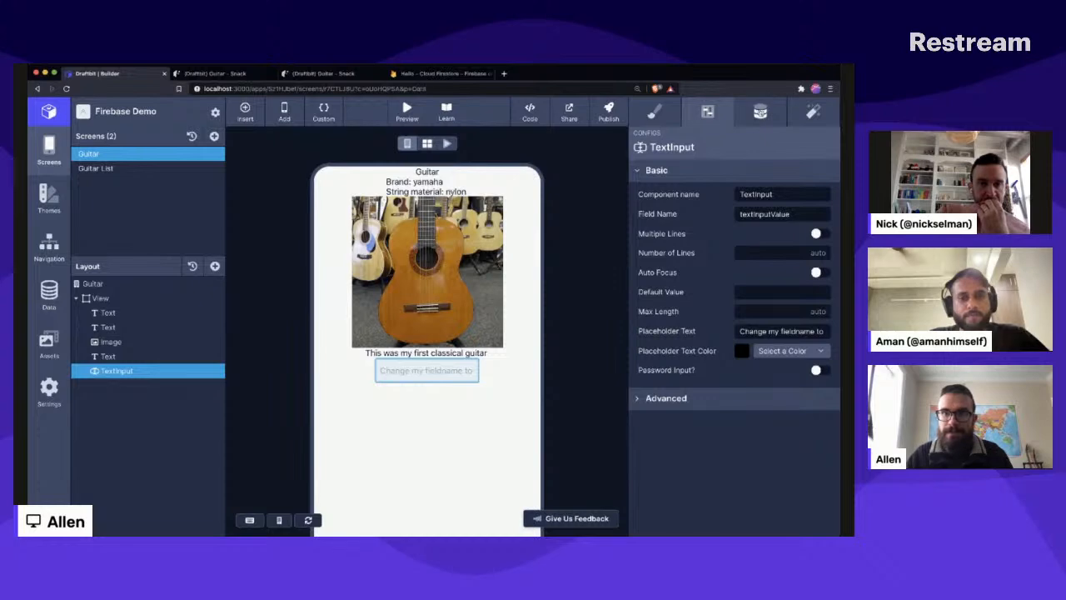
pyautogui.click(760, 112)
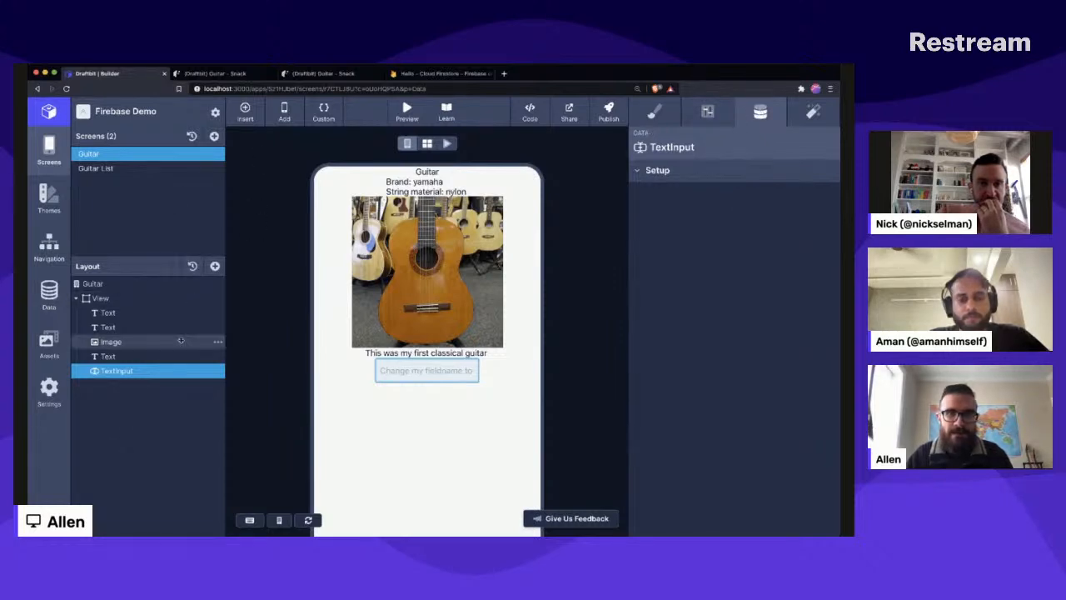
# - Add a Button Outline to the View below the TextInput and set its label to "Update comment"
pyautogui.click(143, 300)
pyautogui.click(214, 266)
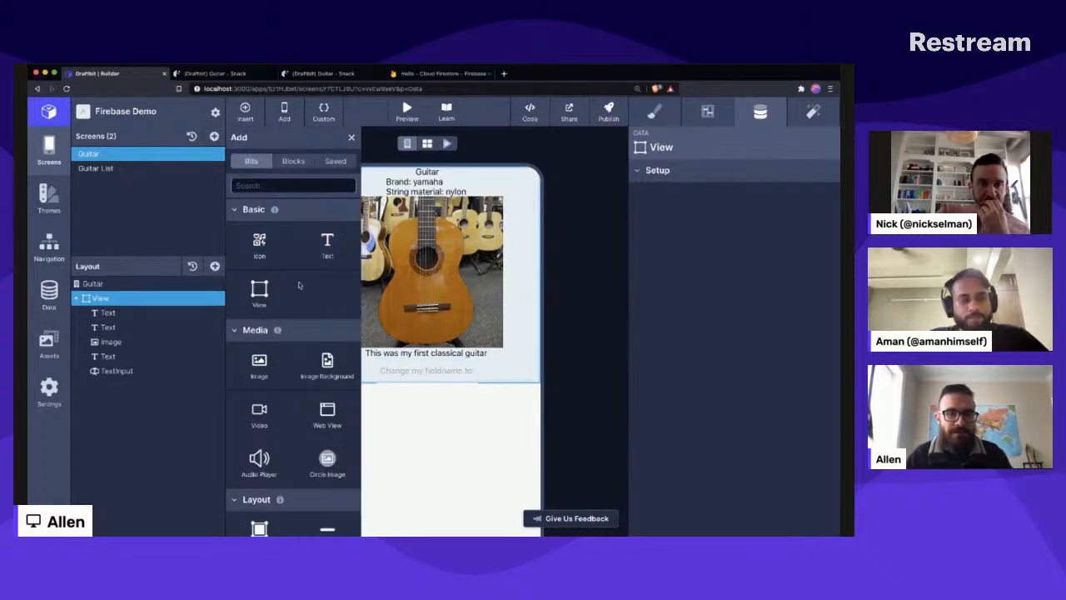
pyautogui.click(291, 163)
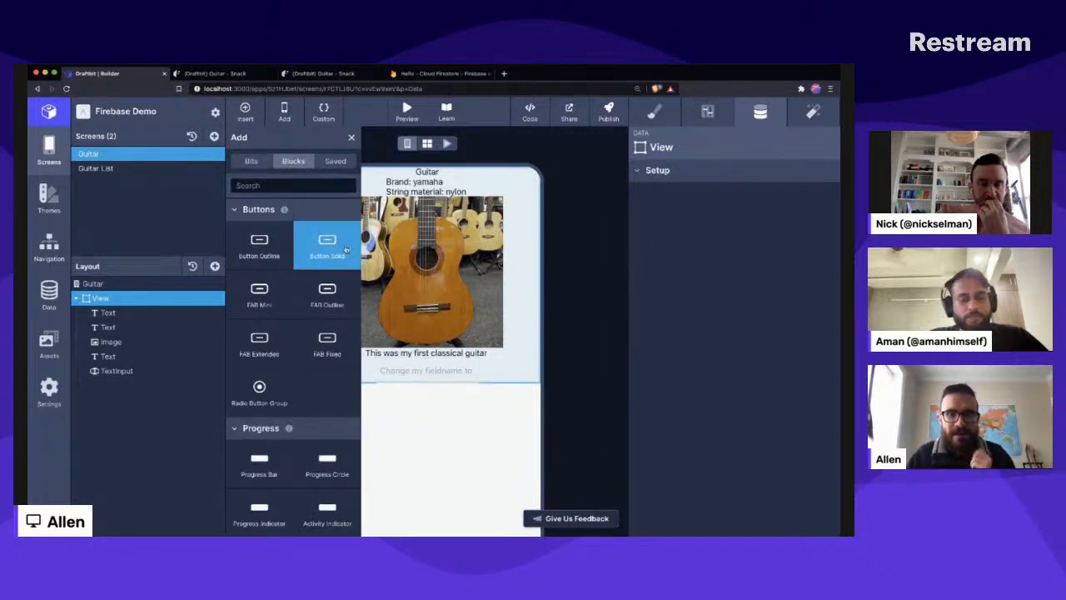
pyautogui.click(256, 249)
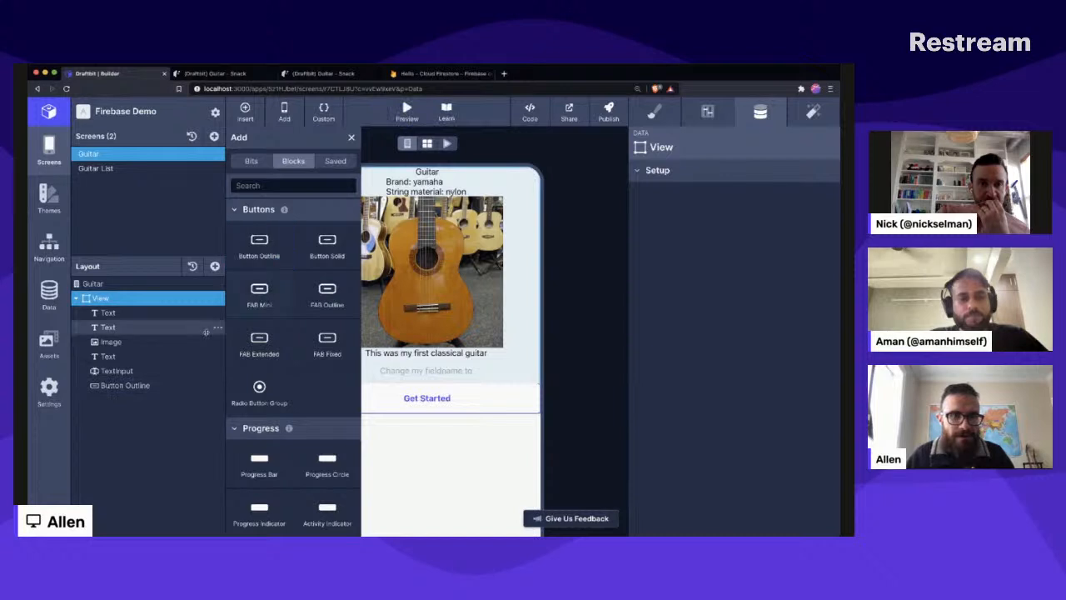
pyautogui.click(125, 385)
pyautogui.click(689, 250)
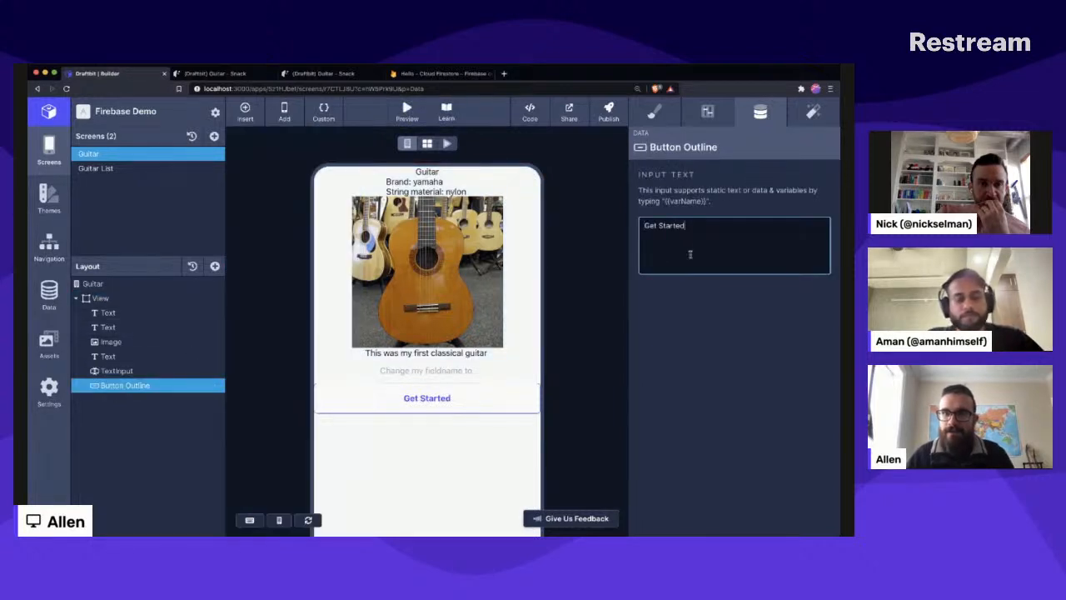
pyautogui.press('super+BackSpace')
pyautogui.write('Update comment')
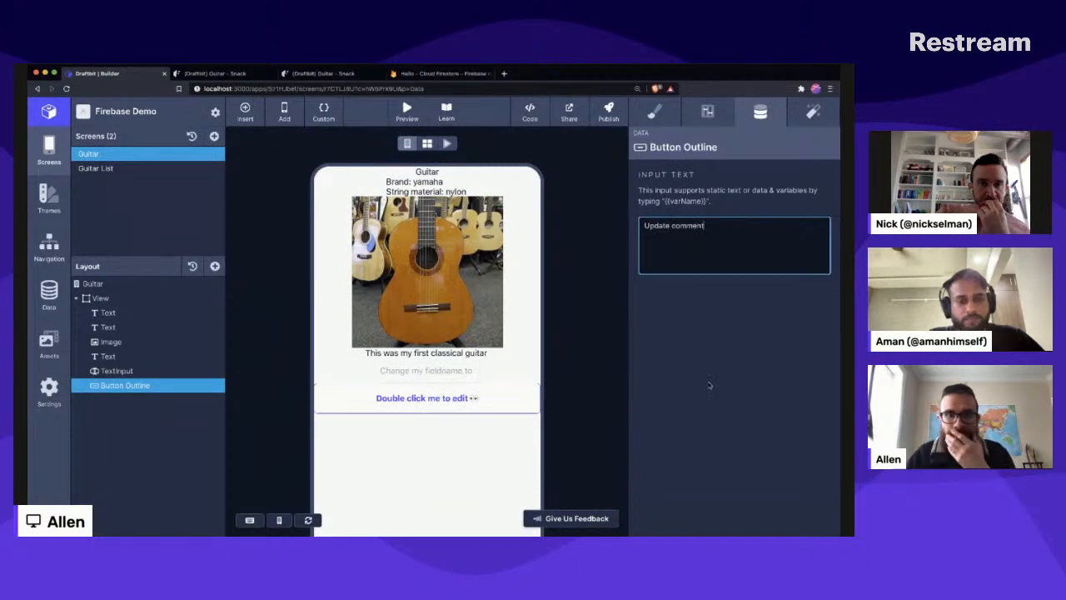
# - Commit the button's label and add an Update Firebase Document action to its On Tap trigger
pyautogui.click(709, 384)
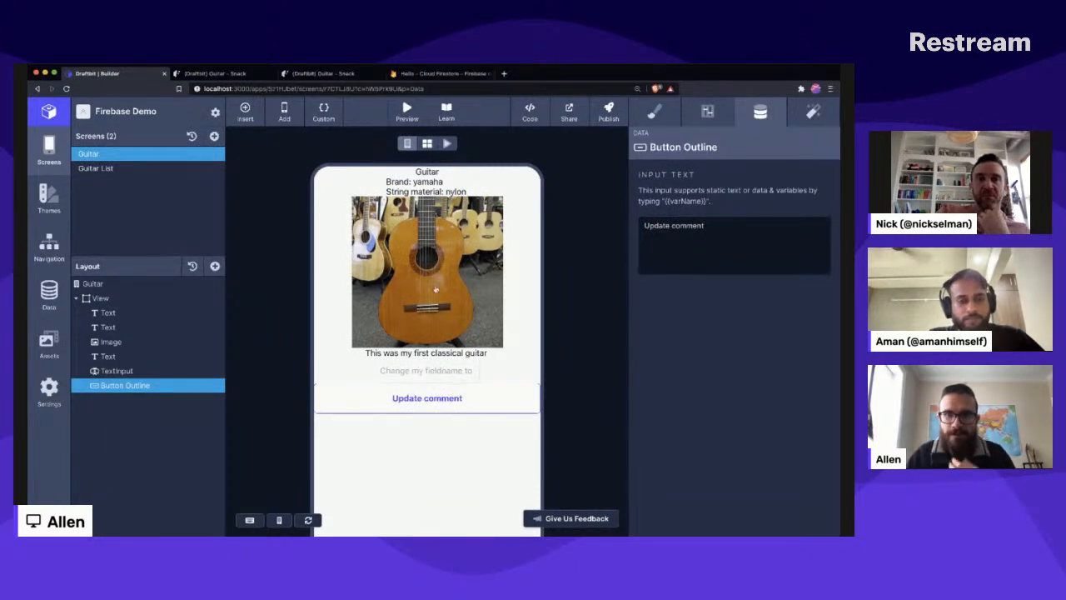
pyautogui.click(822, 105)
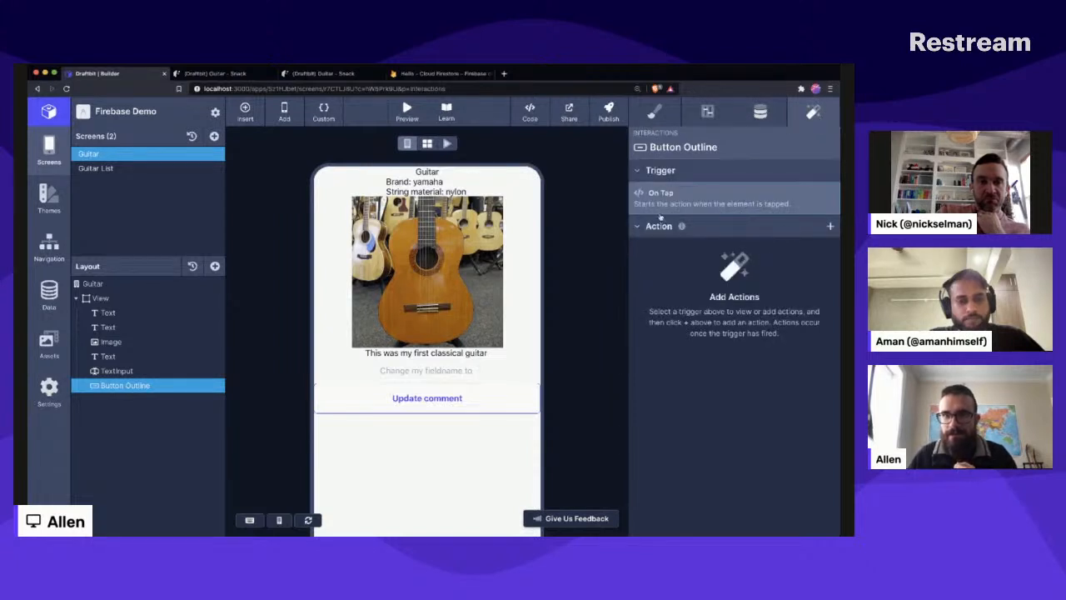
pyautogui.click(831, 227)
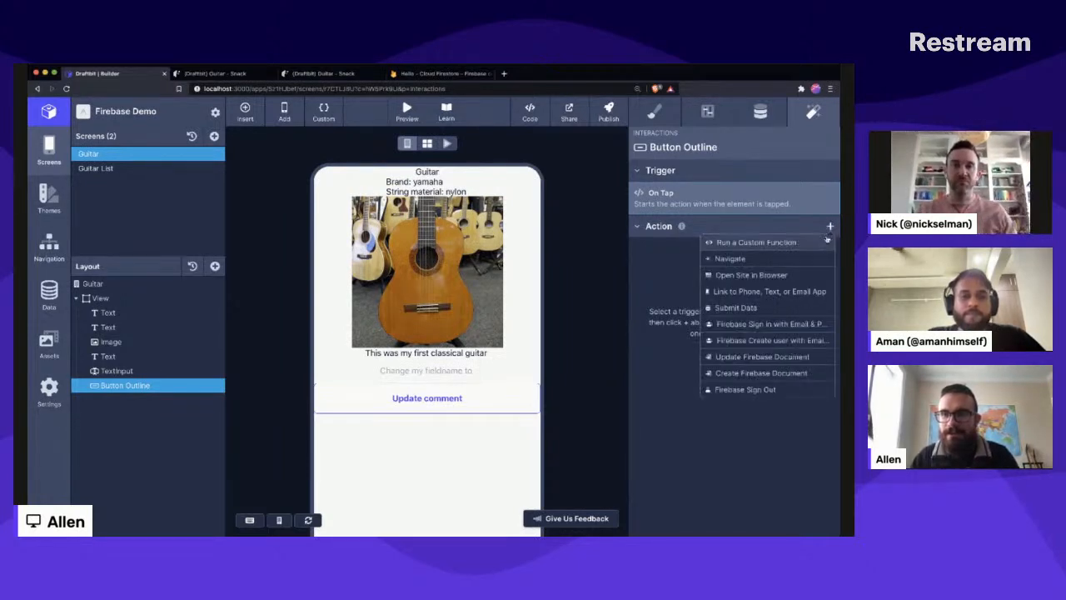
pyautogui.click(759, 355)
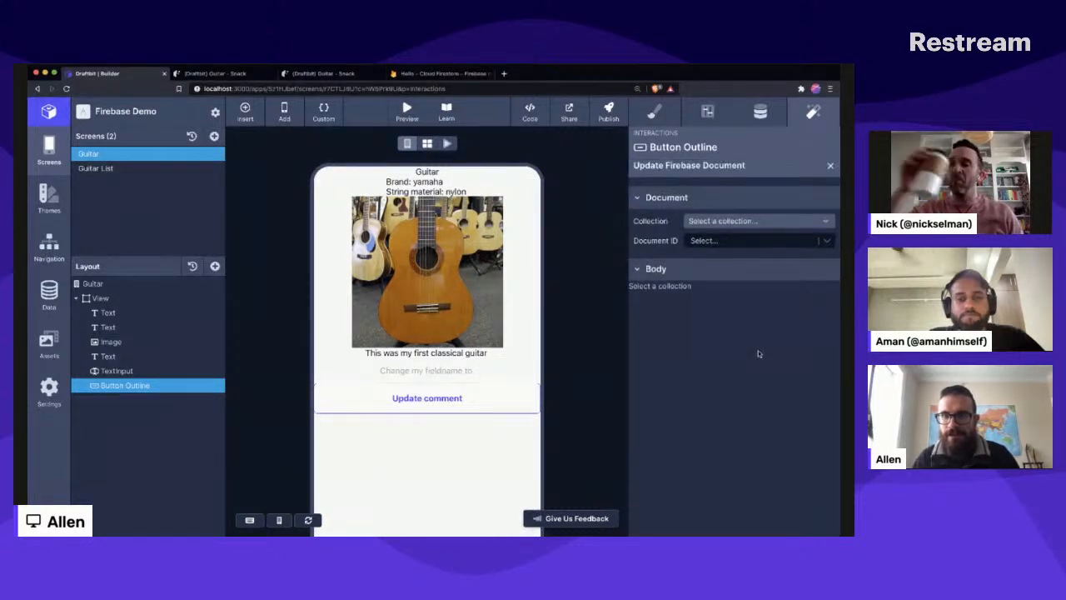
# - Set the update action's collection to guitars and its Document ID to documentId (navigation)
pyautogui.click(826, 241)
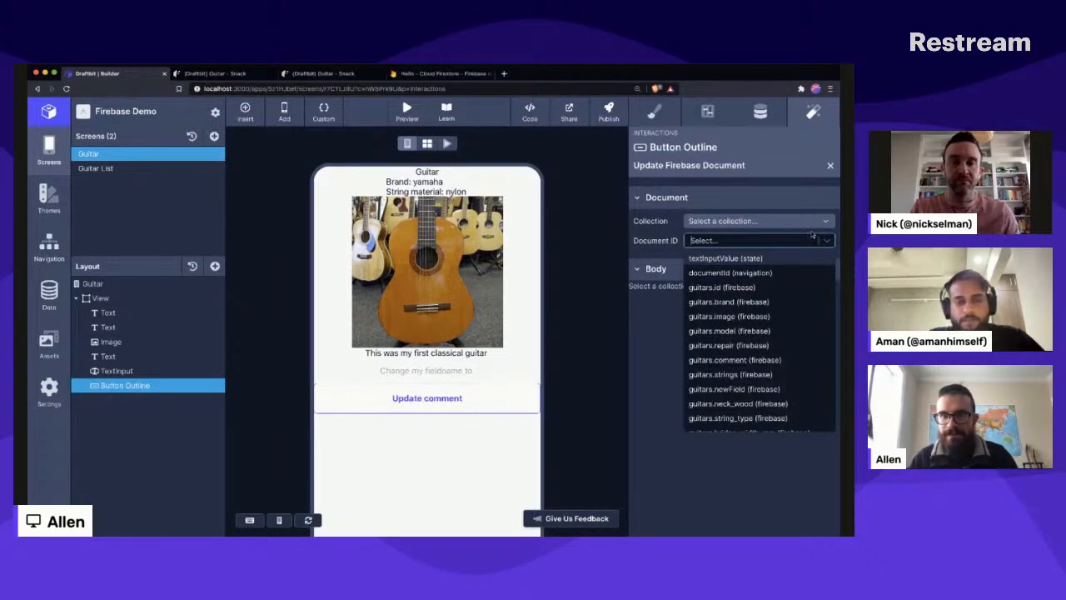
pyautogui.click(731, 272)
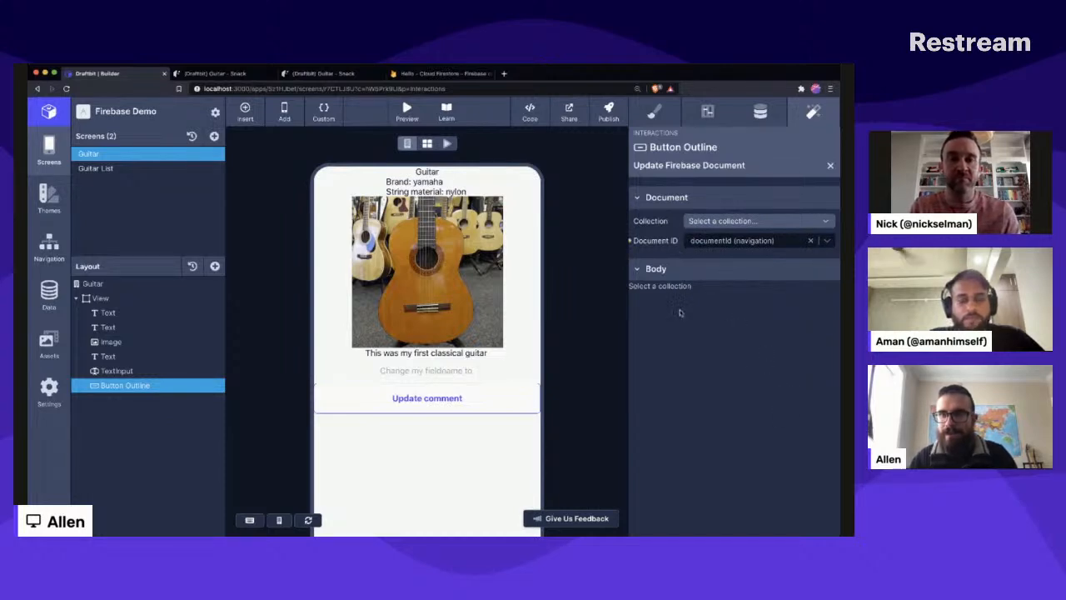
pyautogui.click(733, 220)
pyautogui.click(741, 240)
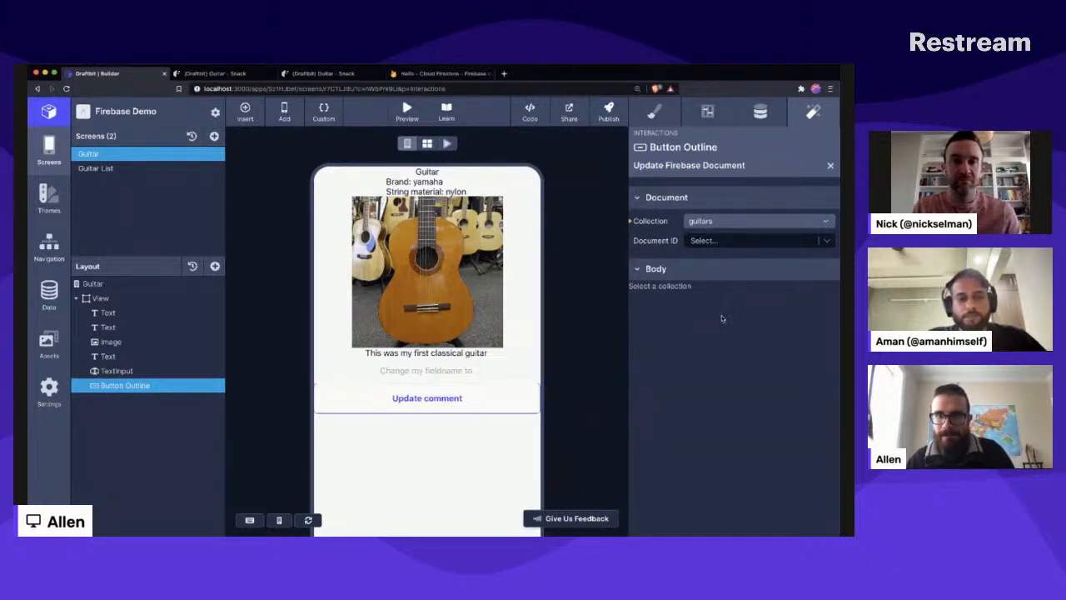
pyautogui.click(718, 242)
pyautogui.click(726, 273)
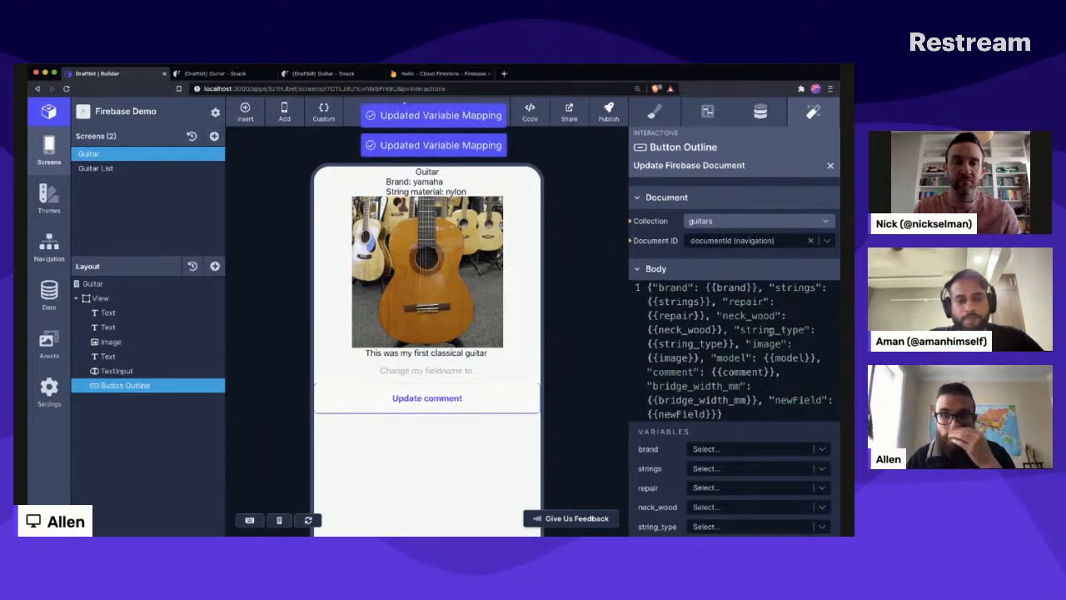
# - Break the action's body JSON so brand, strings and repair each start on their own line, and highlight the {{brand}} placeholder
pyautogui.scroll(-1, 728, 307)
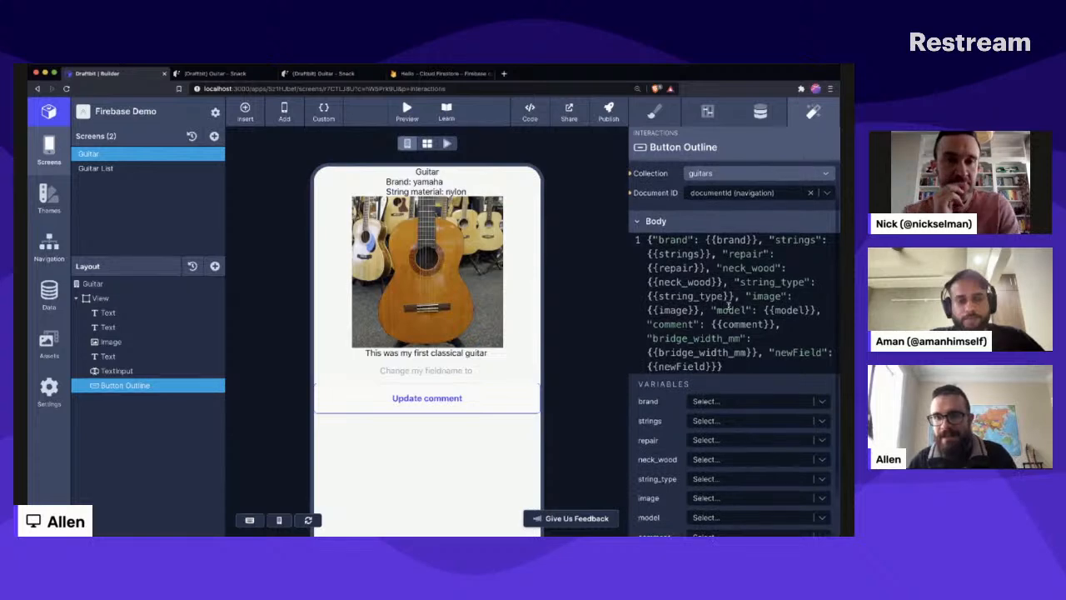
pyautogui.scroll(-1, 728, 307)
pyautogui.scroll(2, 729, 306)
pyautogui.scroll(-1, 729, 307)
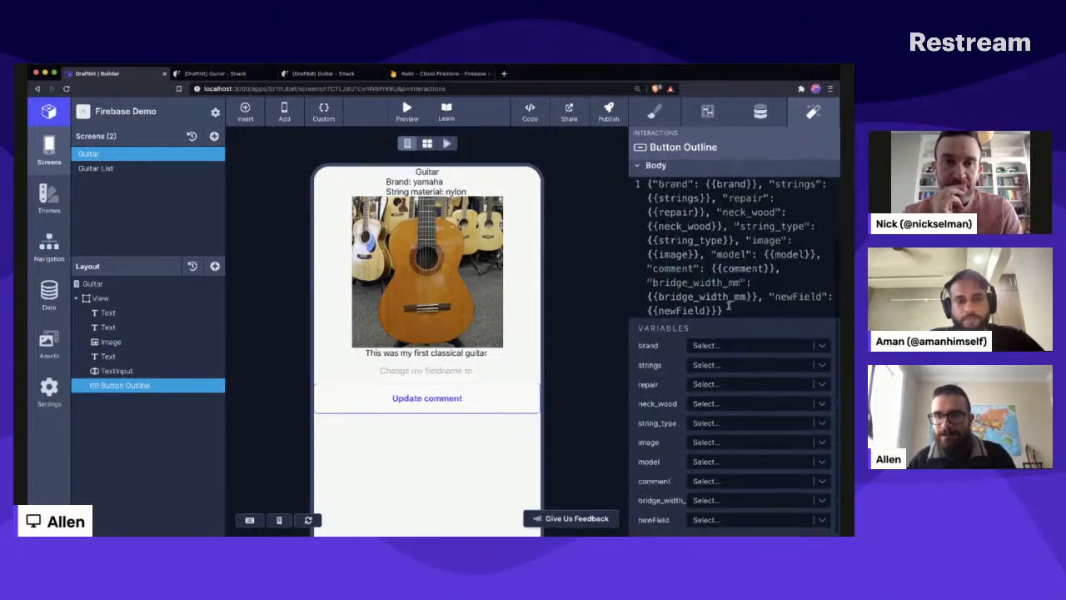
pyautogui.scroll(2, 725, 316)
pyautogui.scroll(-2, 715, 333)
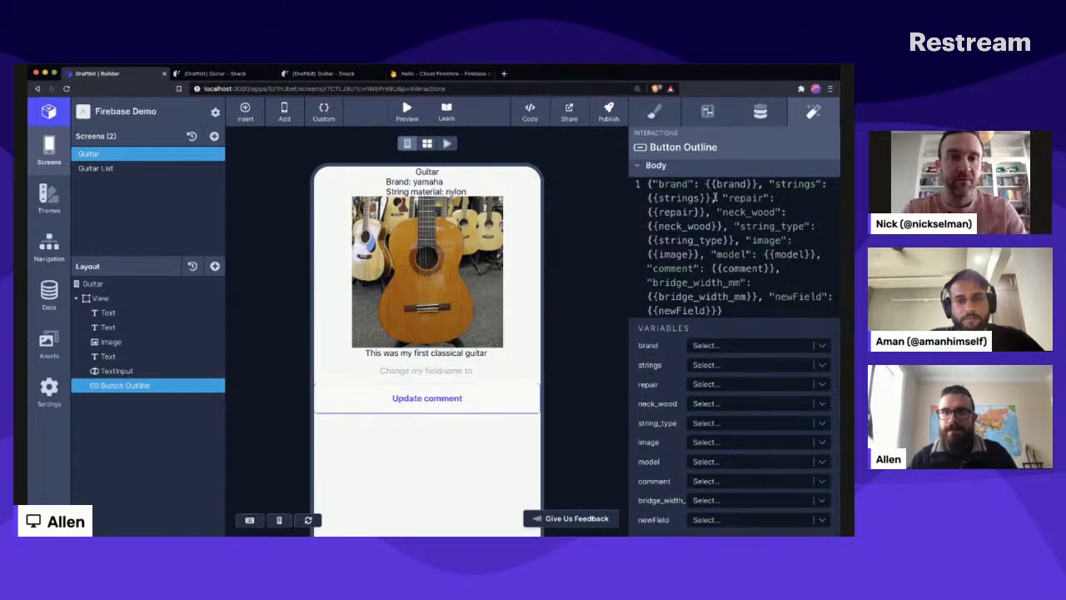
pyautogui.press('Return')
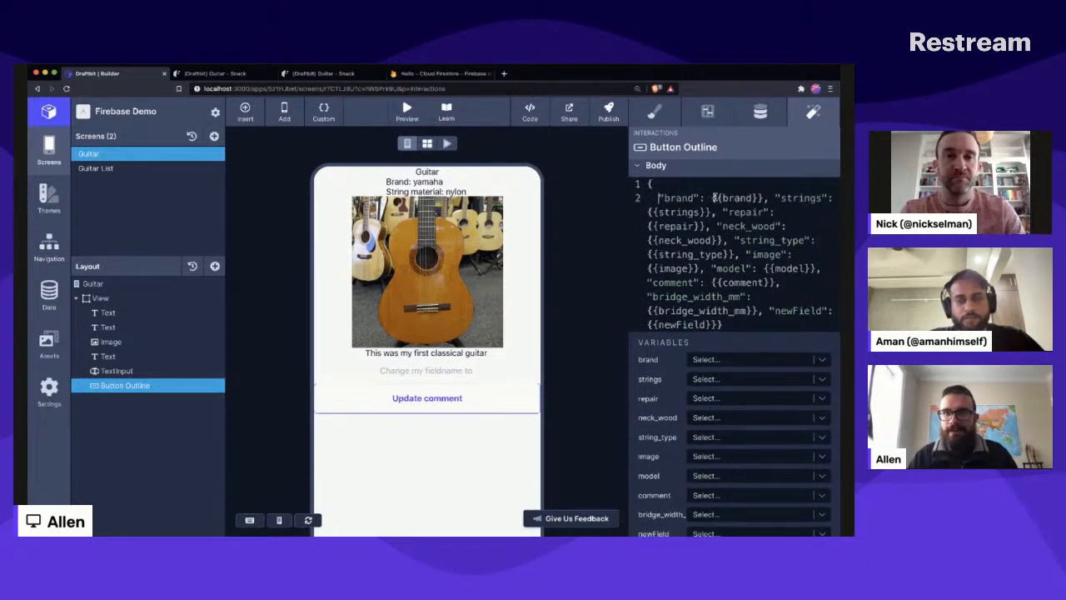
pyautogui.click(781, 197)
pyautogui.press('Return')
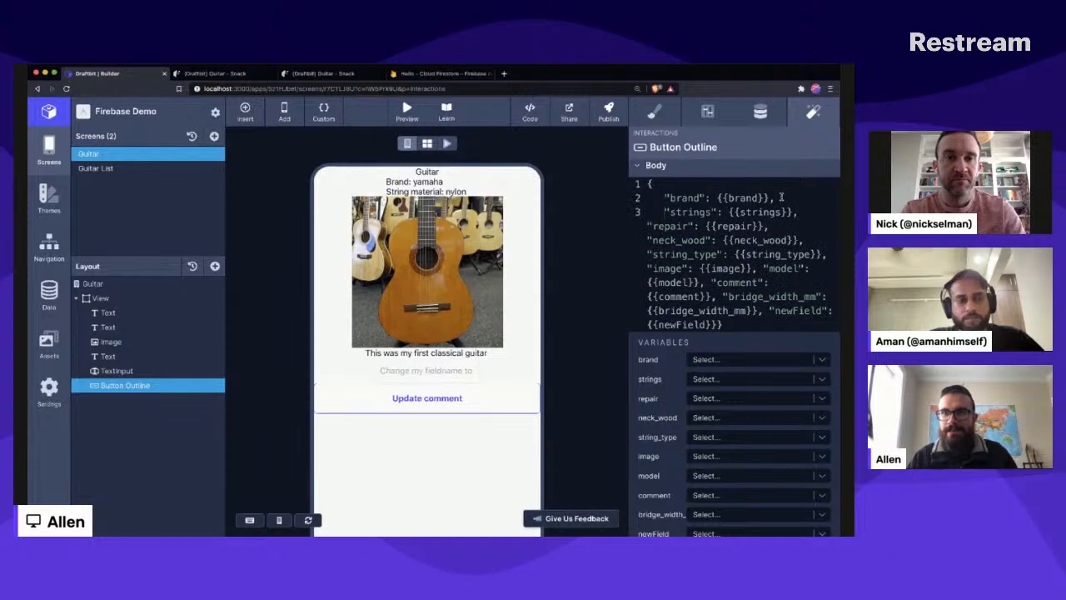
pyautogui.press('BackSpace')
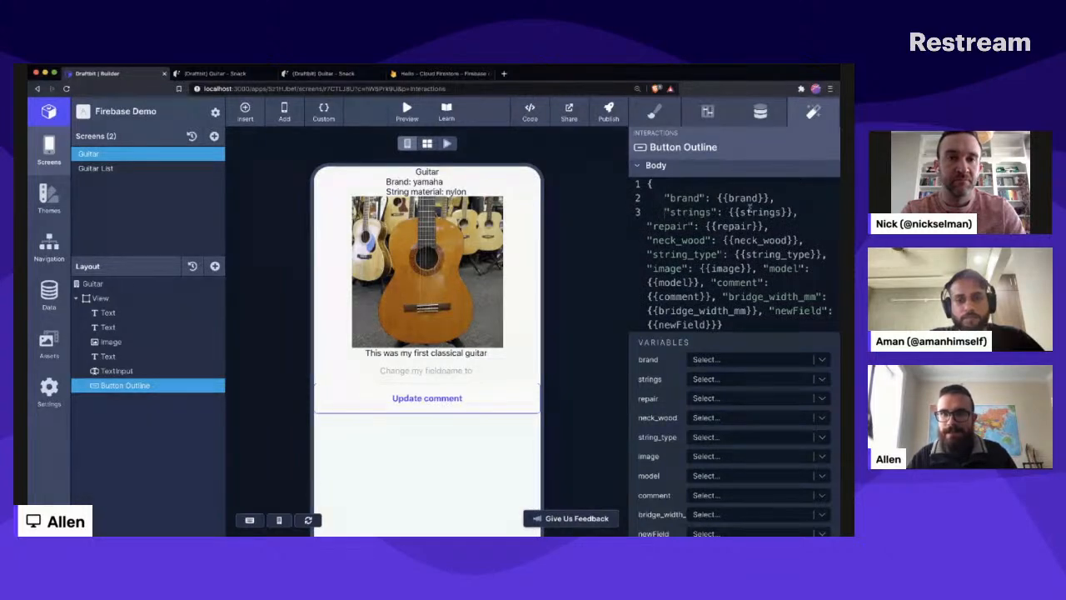
pyautogui.click(648, 226)
pyautogui.press('Return')
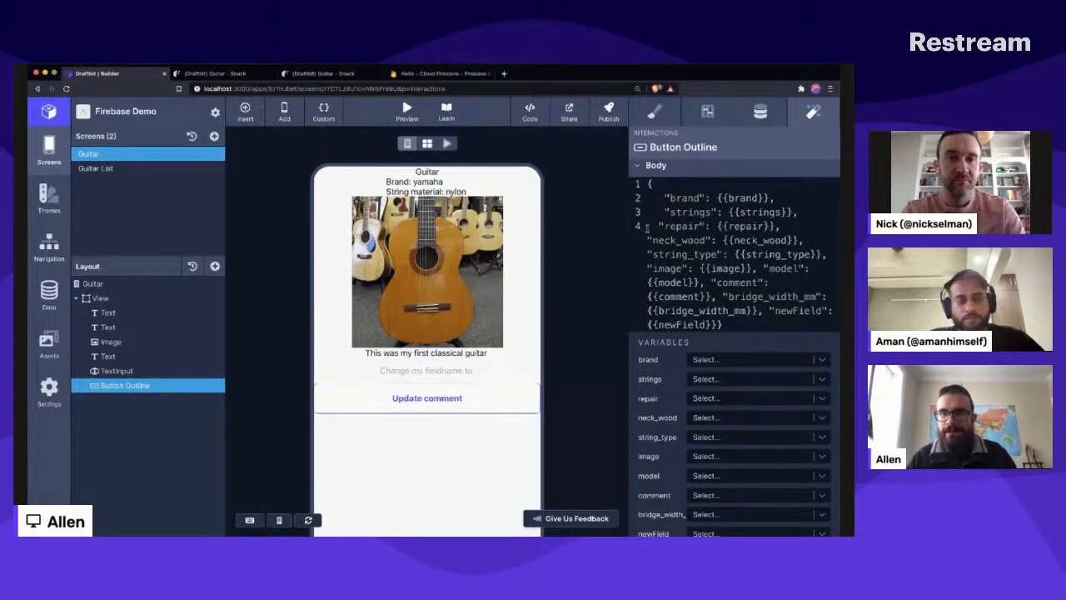
pyautogui.scroll(-1, 647, 227)
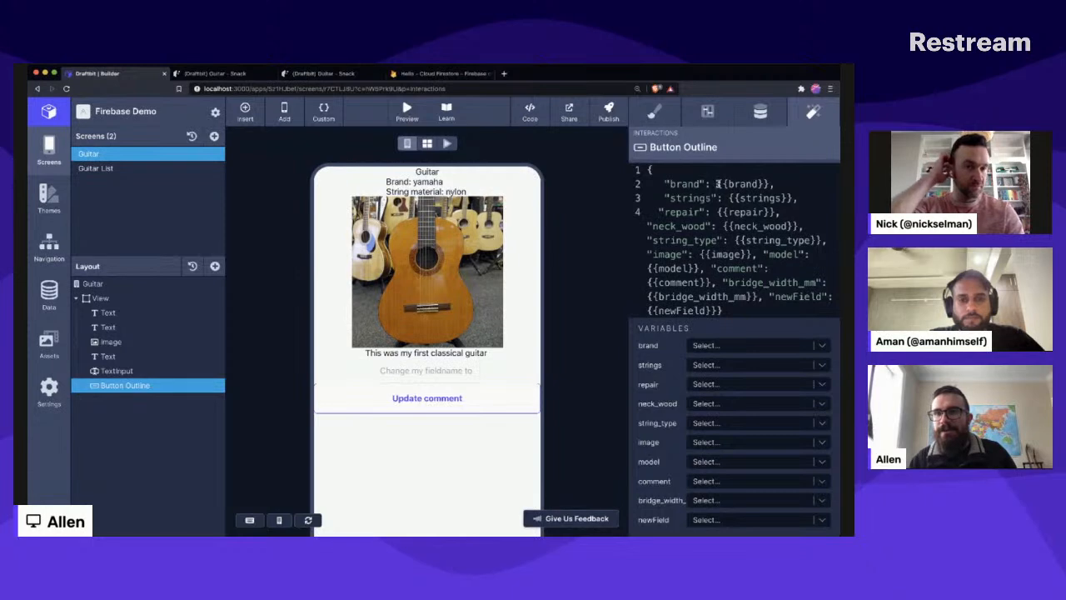
pyautogui.moveTo(716, 183); pyautogui.dragTo(770, 183)
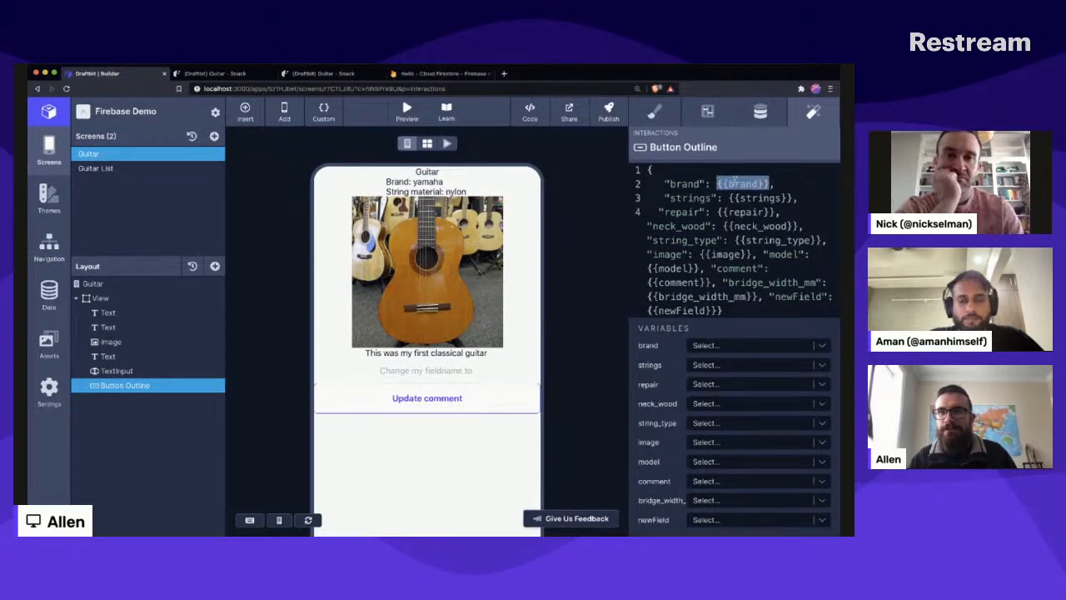
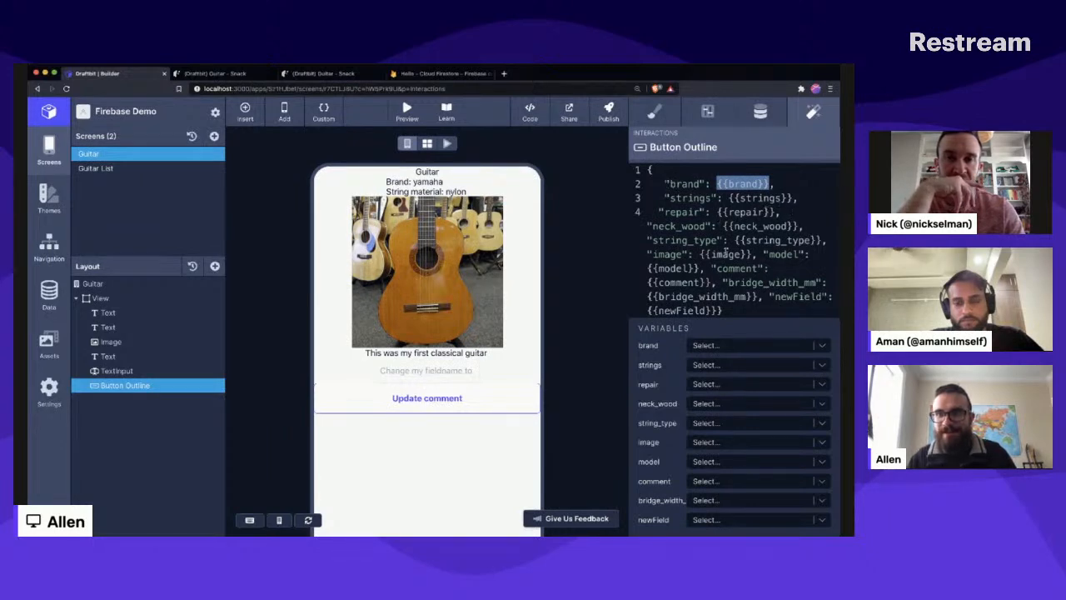
# - Reduce the update action's body JSON to only the comment field and map its variable to textInputValue (state)
pyautogui.moveTo(704, 267); pyautogui.dragTo(660, 182)
pyautogui.press('BackSpace')
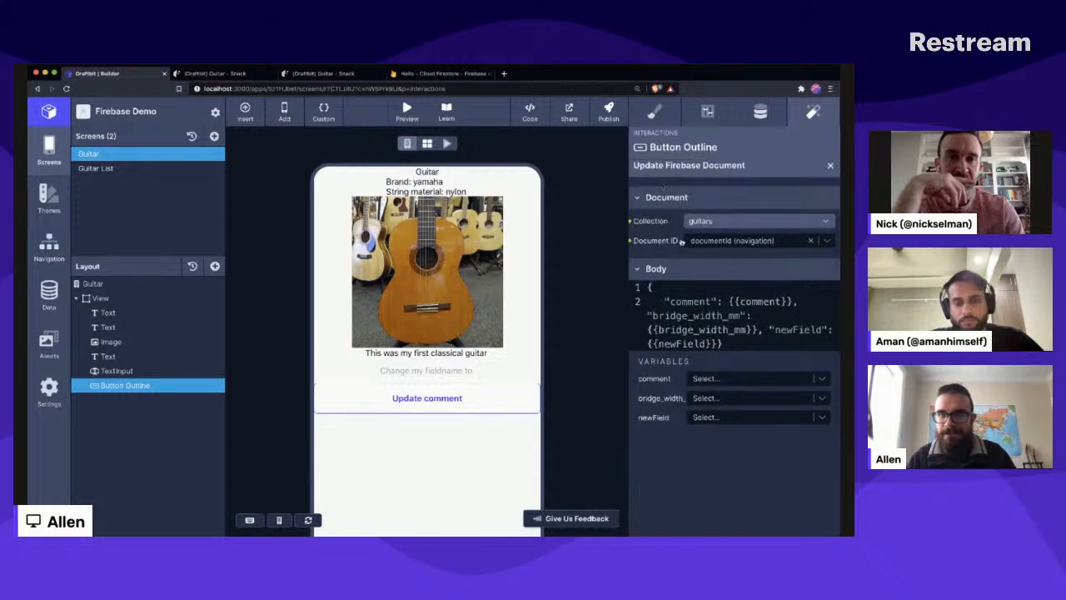
pyautogui.hotkey('shift', 'Down')
pyautogui.hotkey('shift', 'Down')
pyautogui.hotkey('shift', 'Down')
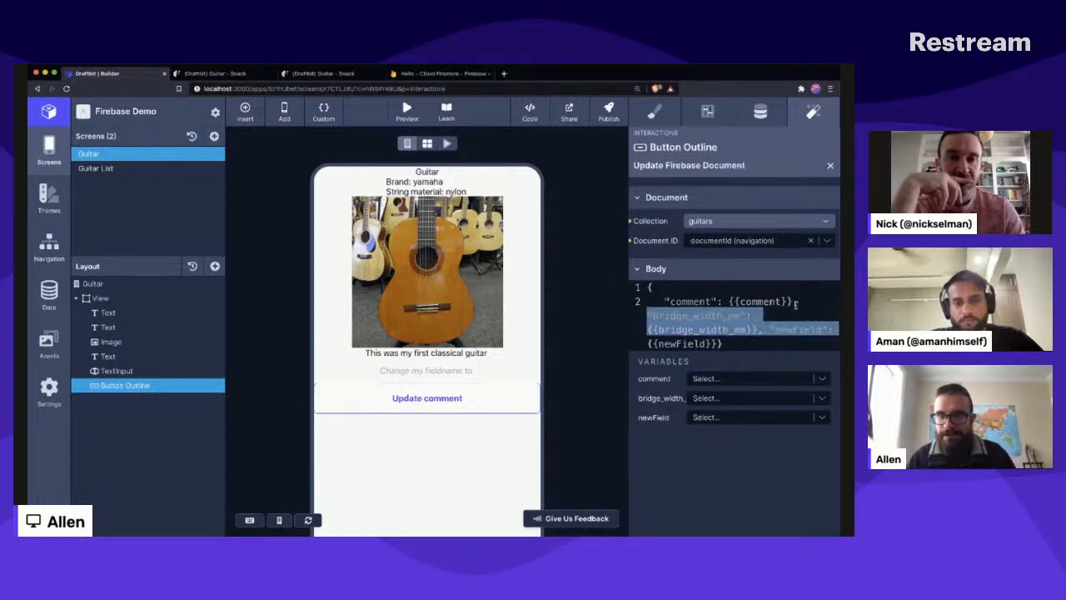
pyautogui.press('BackSpace')
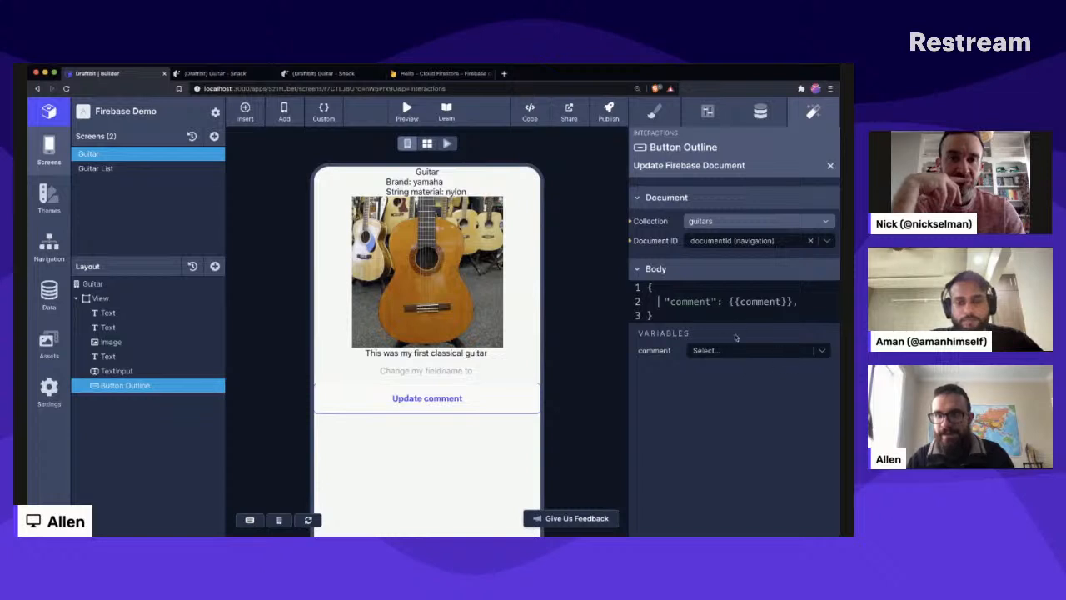
pyautogui.click(785, 346)
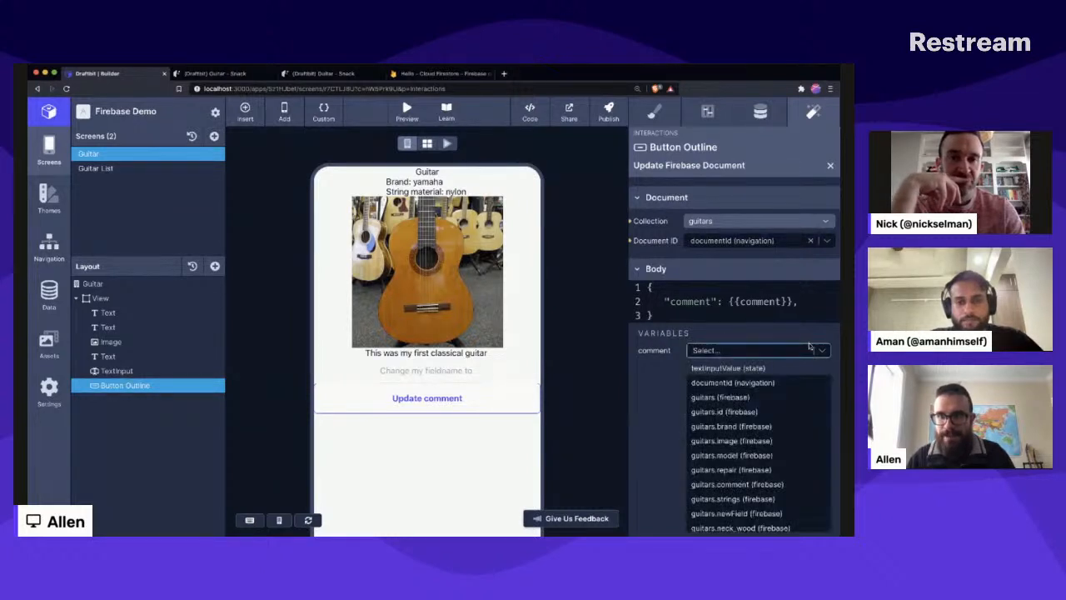
pyautogui.click(736, 369)
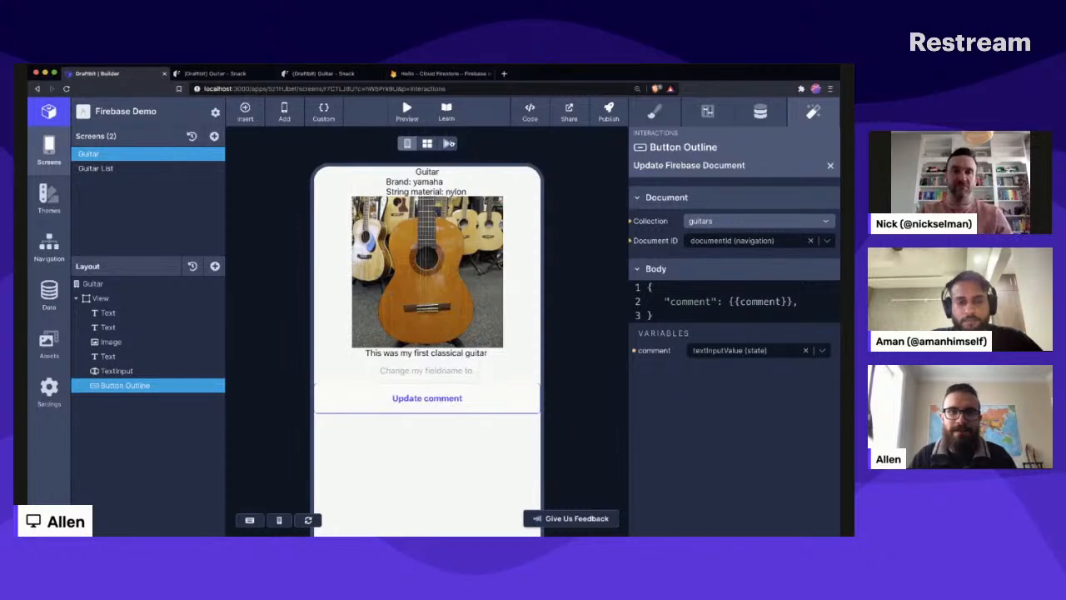
# - Run the Guitar screen in interactive mode and try to update its comment to "This is a great beginner classical guitar"
pyautogui.click(448, 143)
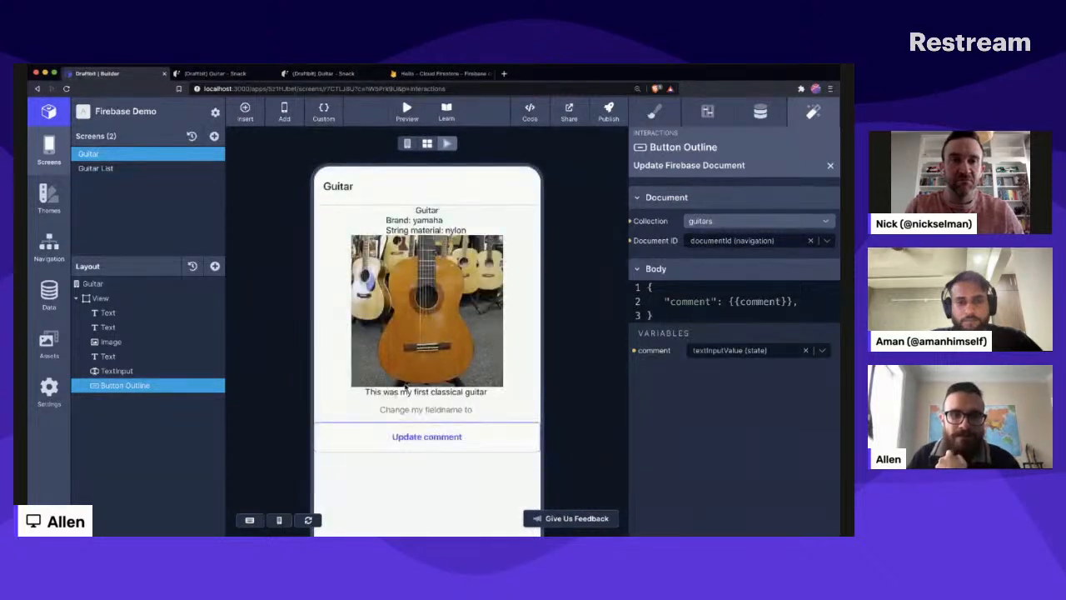
pyautogui.click(435, 409)
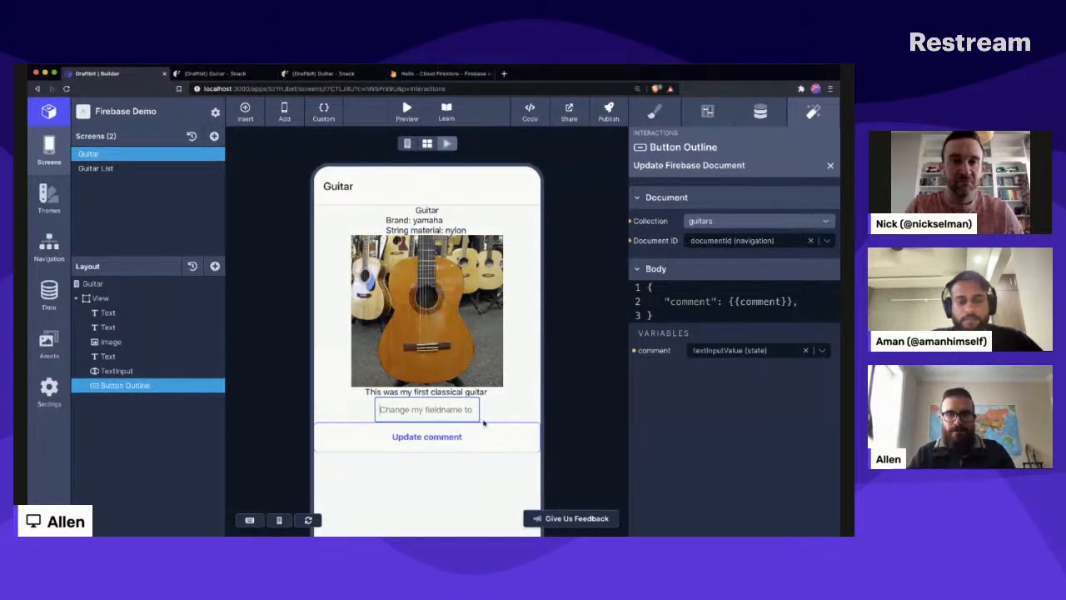
pyautogui.write('This')
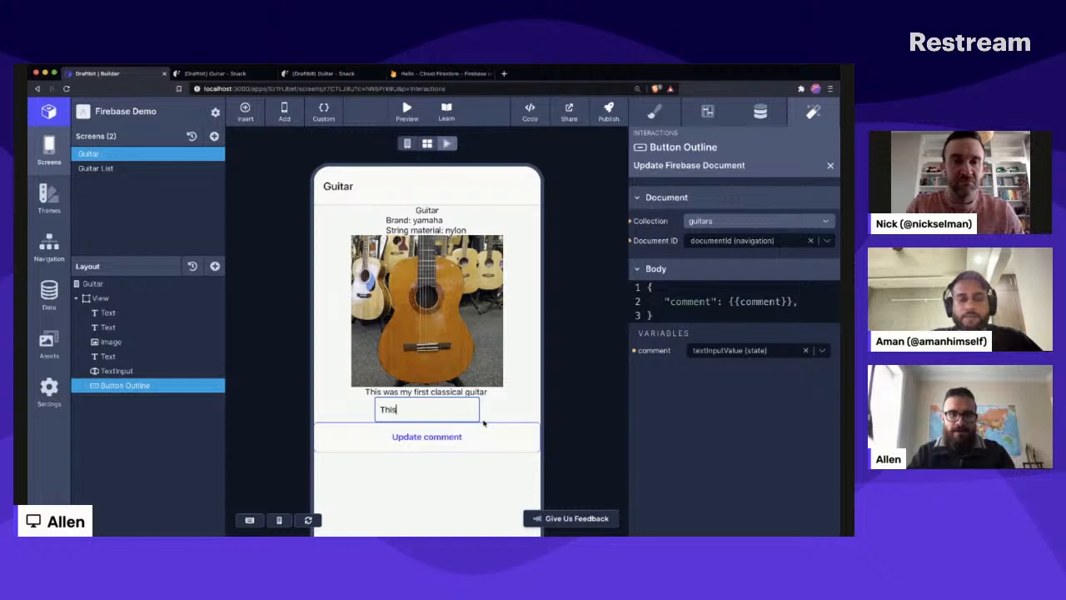
pyautogui.write(' is a great begi')
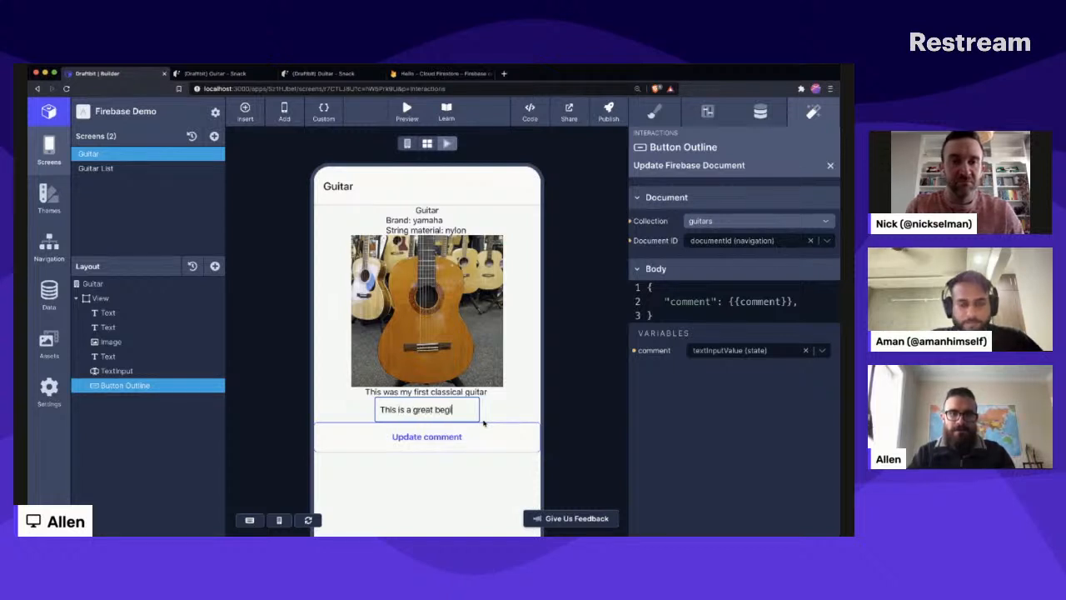
pyautogui.write('nner classical guitar')
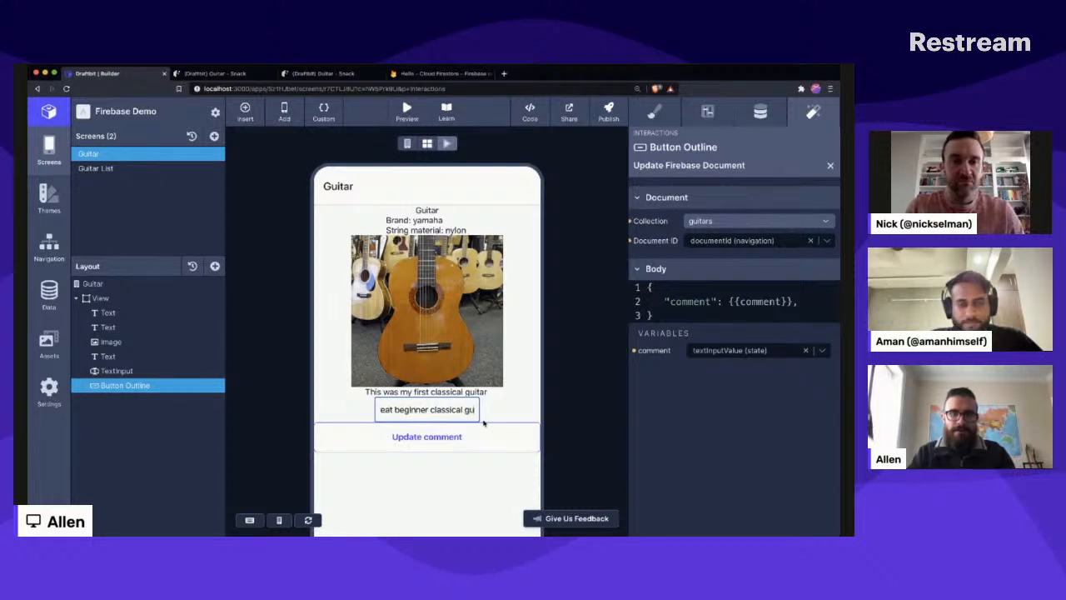
pyautogui.click(430, 429)
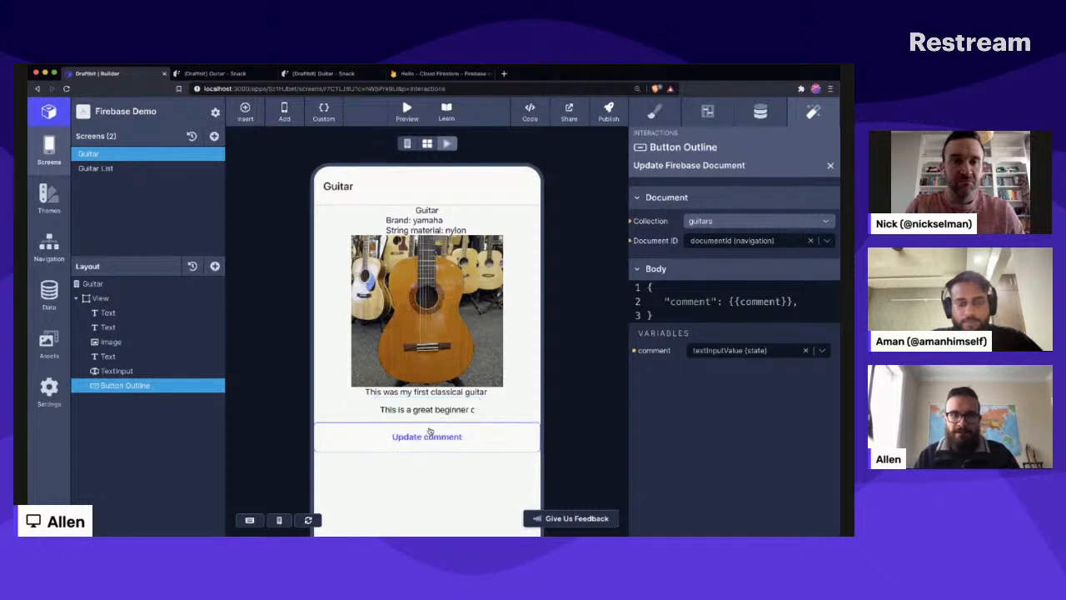
pyautogui.click(442, 448)
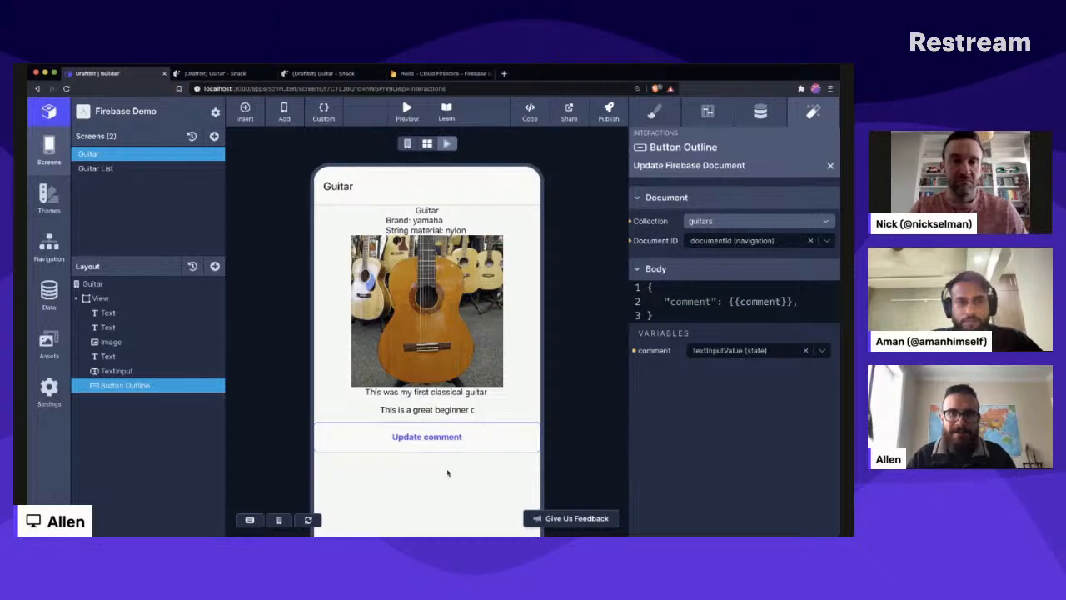
# - View the Guitar screen's generated code and examine what the Update comment button passes as document ID and body
pyautogui.click(421, 107)
pyautogui.click(607, 176)
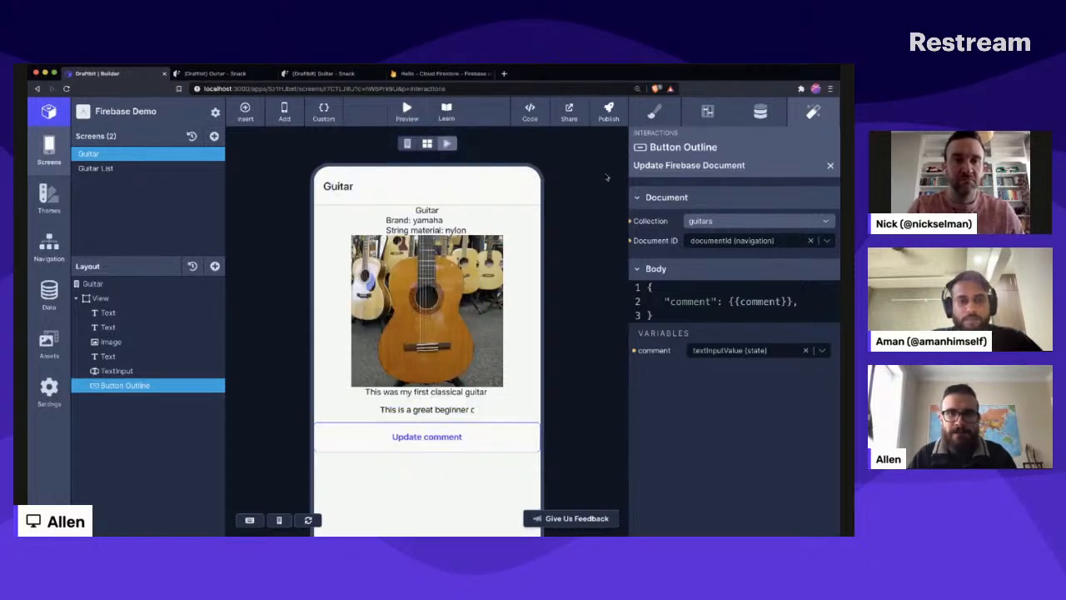
pyautogui.click(529, 112)
pyautogui.scroll(-5, 493, 259)
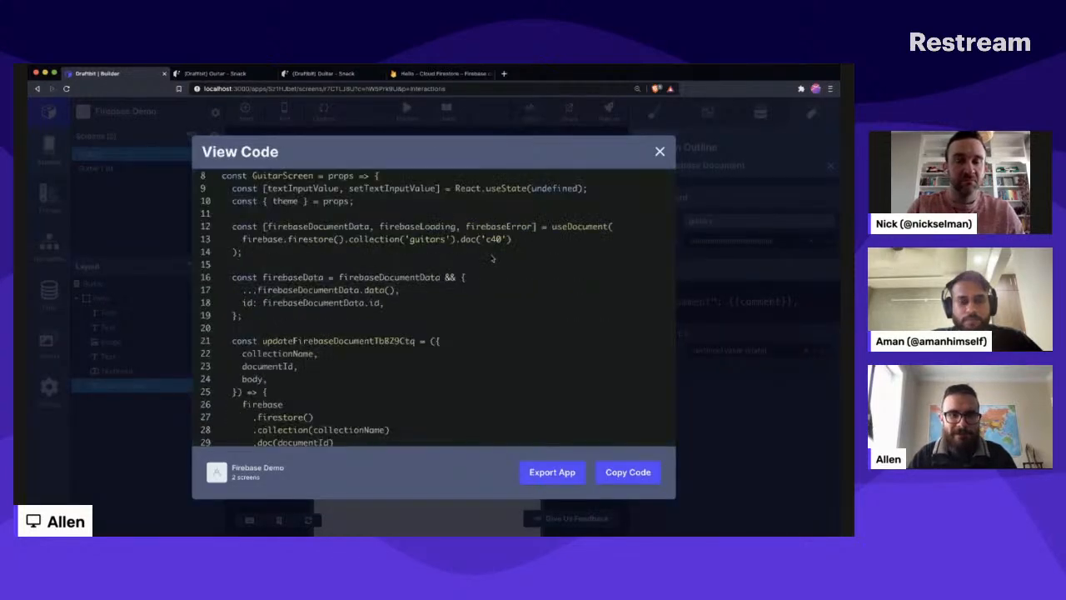
pyautogui.scroll(-9, 492, 259)
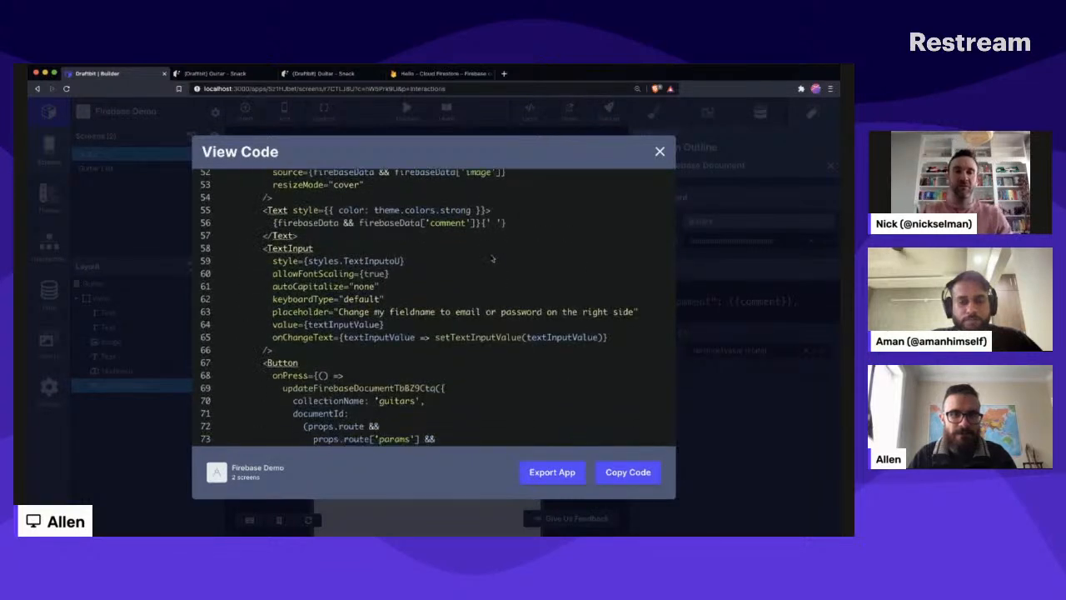
pyautogui.scroll(-2, 492, 259)
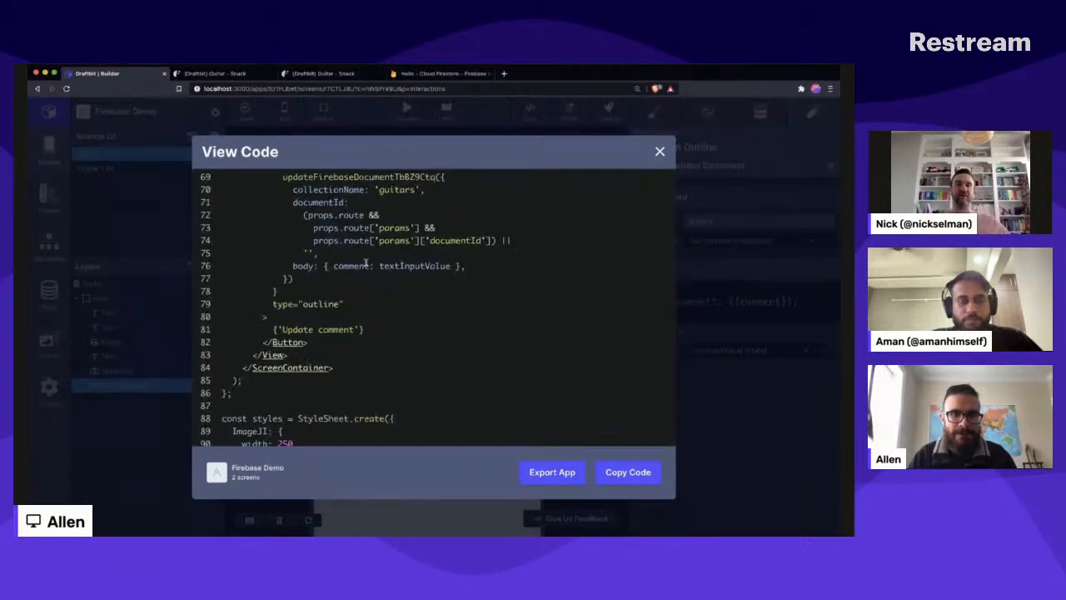
pyautogui.moveTo(353, 264); pyautogui.dragTo(455, 279)
pyautogui.click(417, 260)
pyautogui.scroll(2, 416, 270)
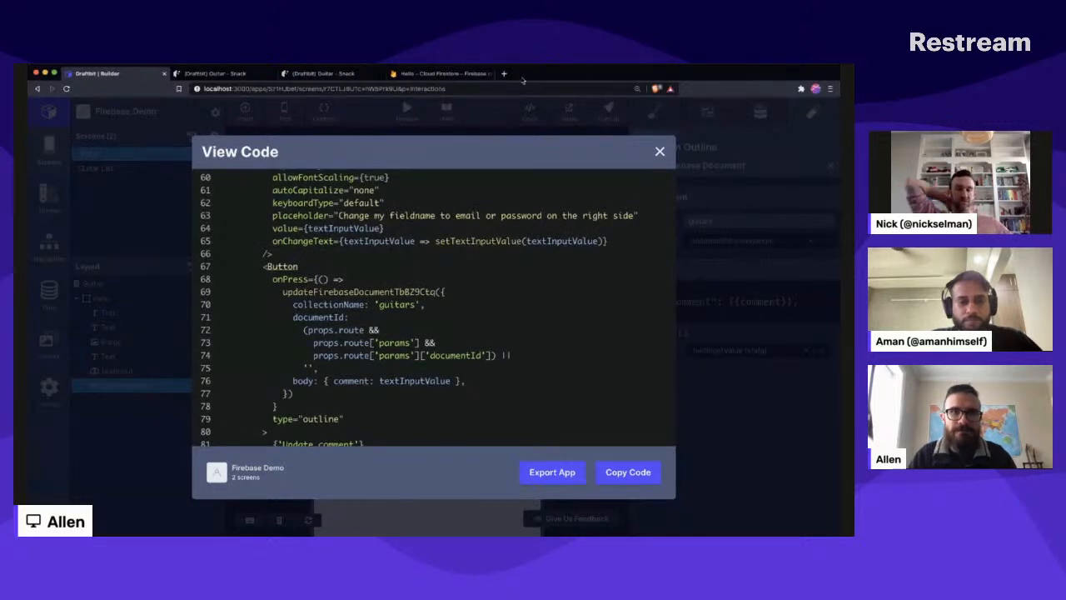
# - Check the c40 document's comment in Cloud Firestore, and review the Firebase update function in Draftbit's generated code
pyautogui.click(450, 73)
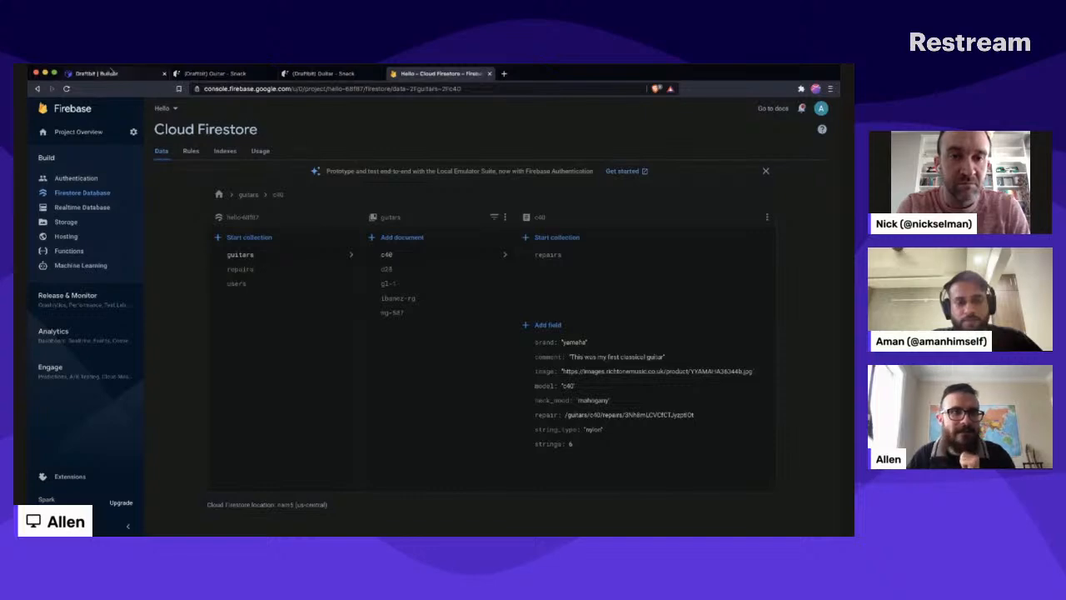
pyautogui.click(96, 73)
pyautogui.scroll(-2, 397, 310)
pyautogui.scroll(-1, 396, 309)
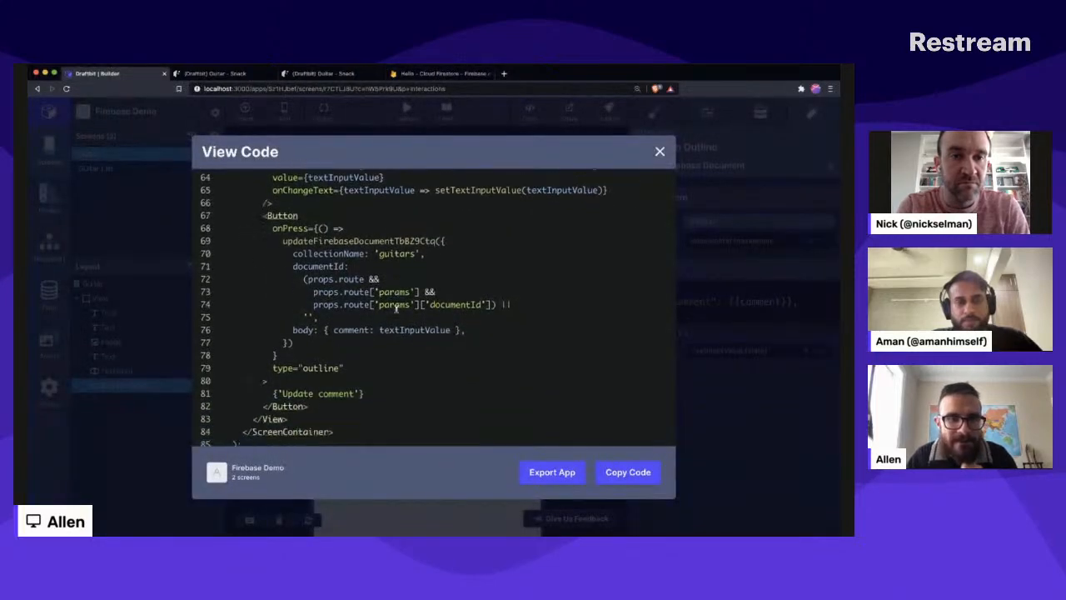
pyautogui.scroll(10, 364, 266)
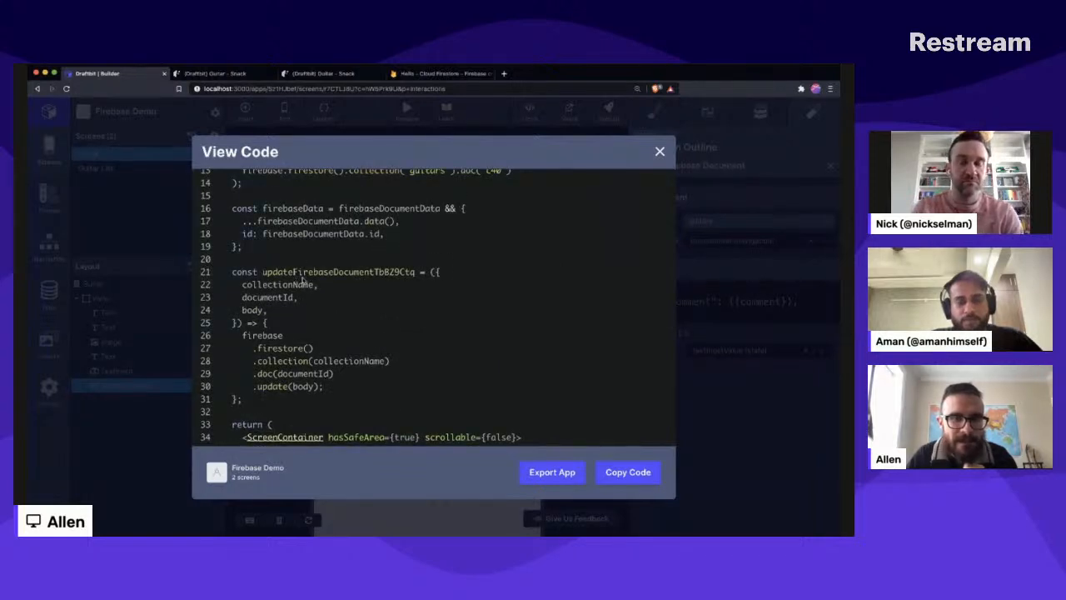
pyautogui.click(773, 308)
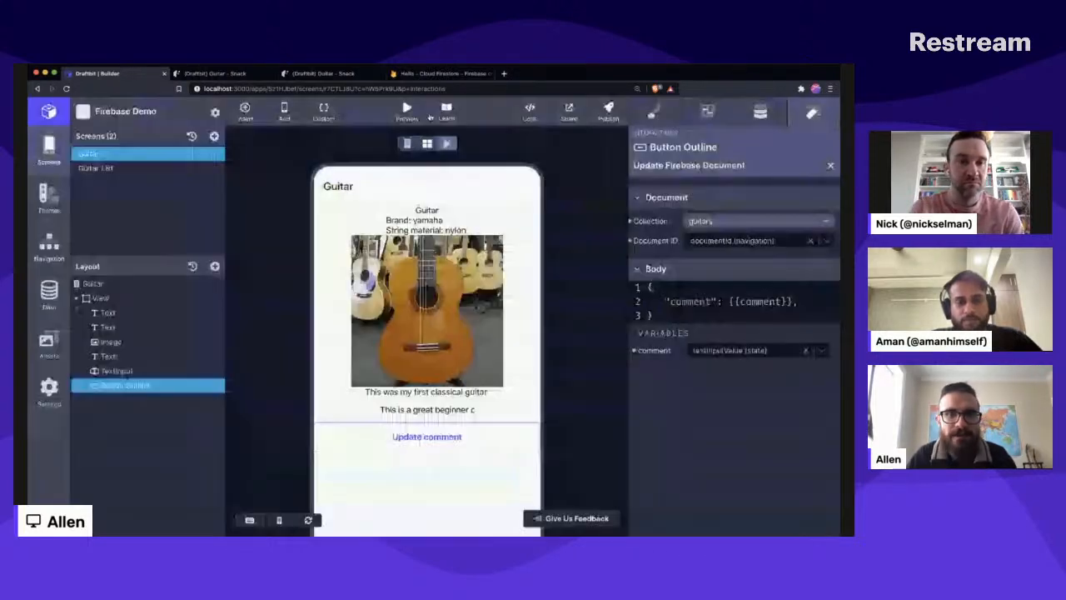
# - Open the live preview in Snack and show GuitarScreen.js from the screens folder
pyautogui.click(406, 110)
pyautogui.click(355, 318)
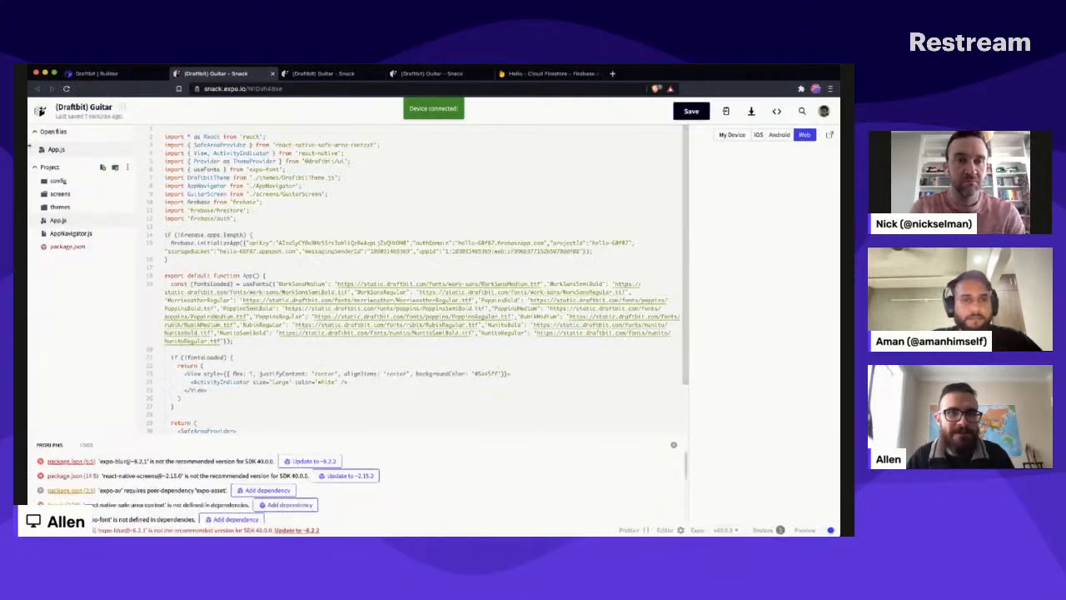
pyautogui.click(60, 194)
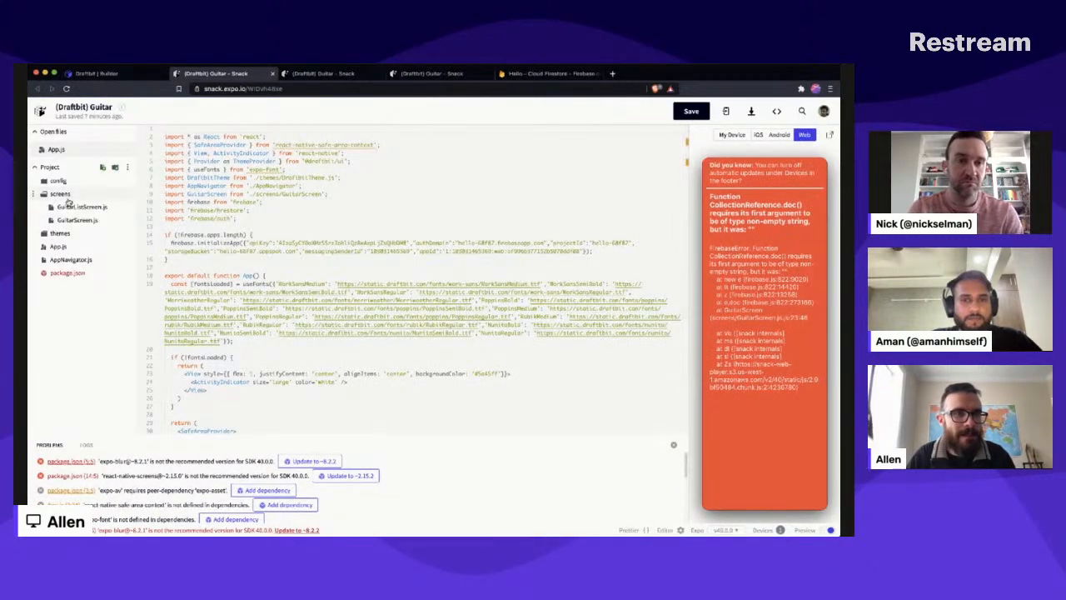
pyautogui.click(83, 221)
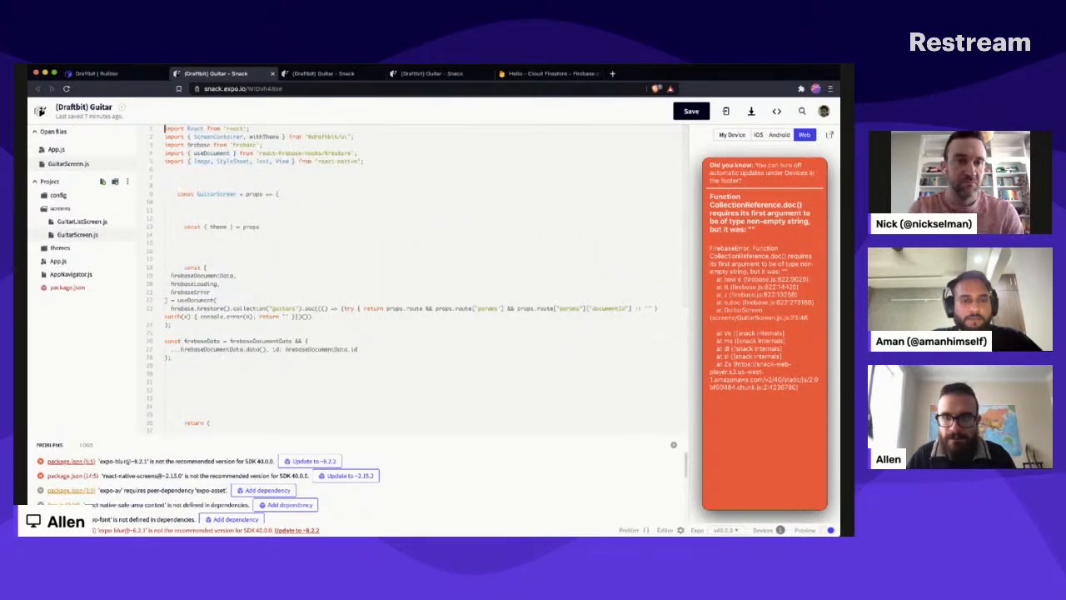
# - Format GuitarScreen.js with Prettier and set the fallback document ID after props.route params to 'c40'
pyautogui.click(639, 531)
pyautogui.doubleClick(236, 162)
pyautogui.click(372, 264)
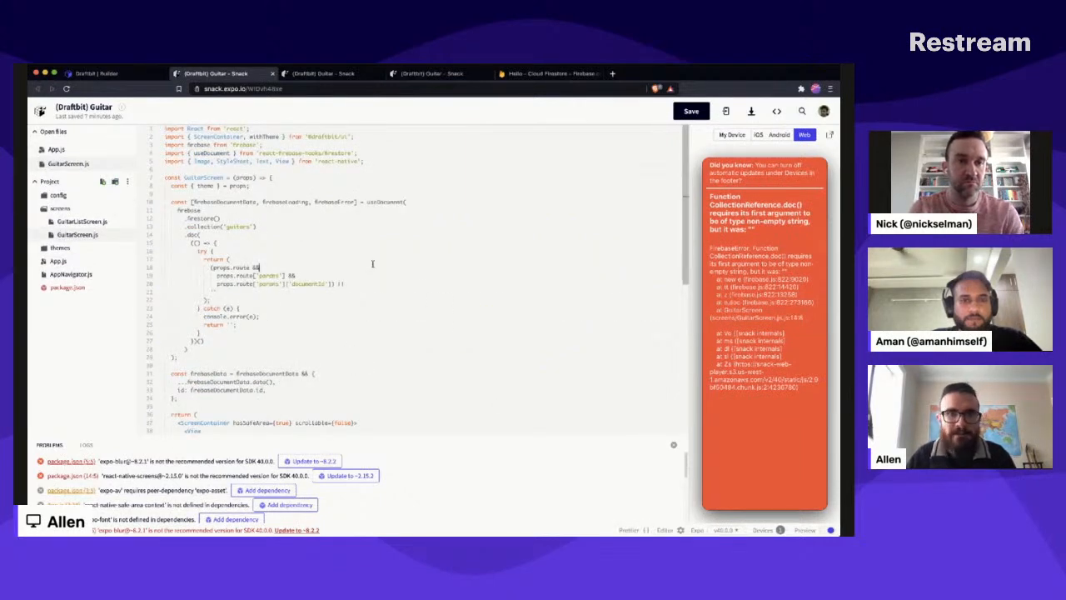
pyautogui.click(233, 288)
pyautogui.press('Left')
pyautogui.write('abc')
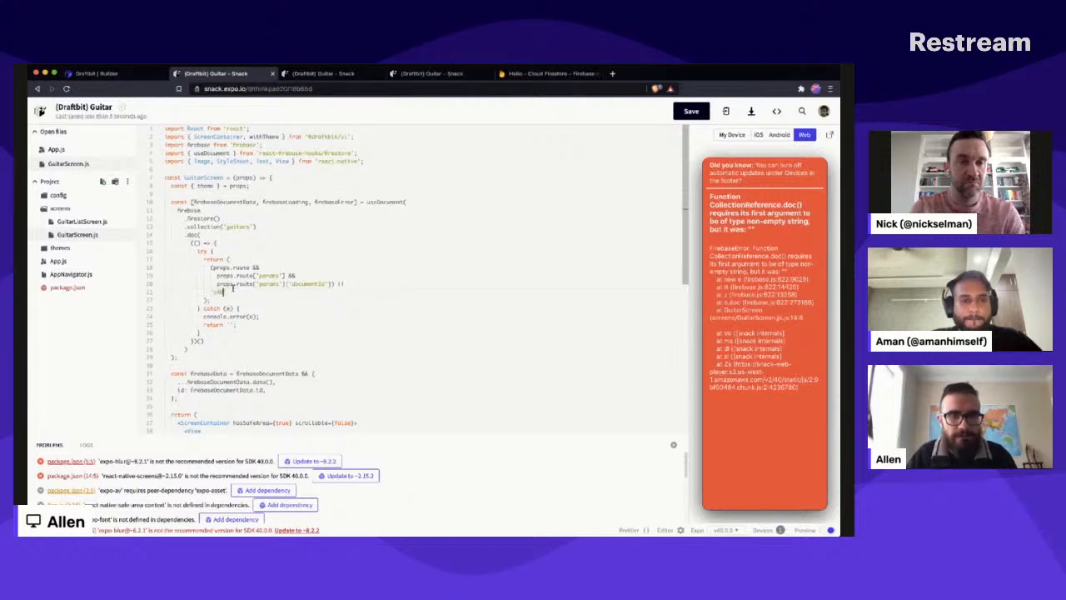
pyautogui.scroll(-4, 650, 291)
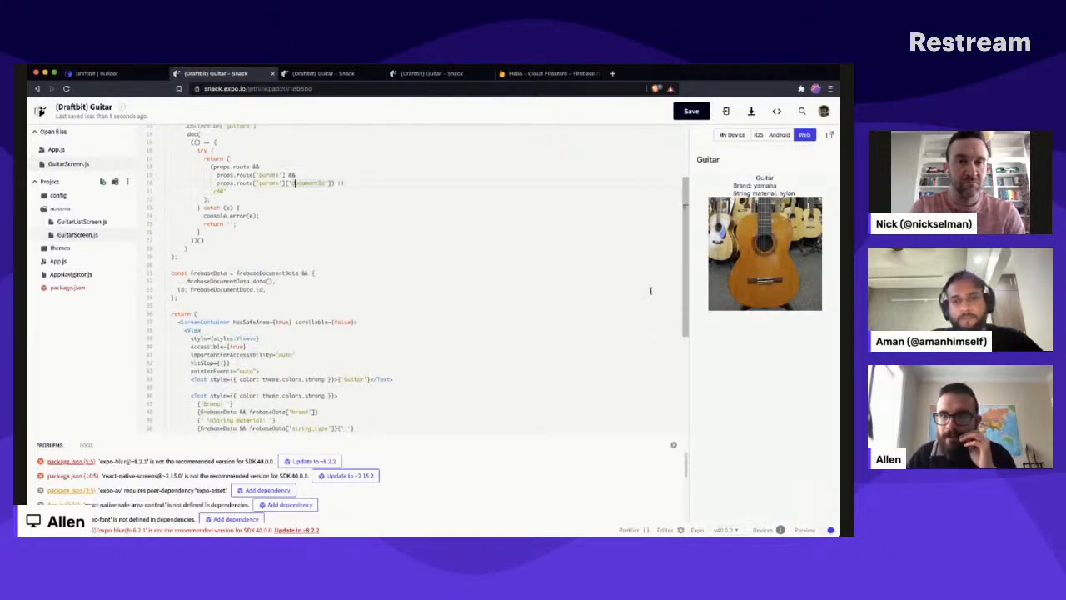
pyautogui.click(354, 259)
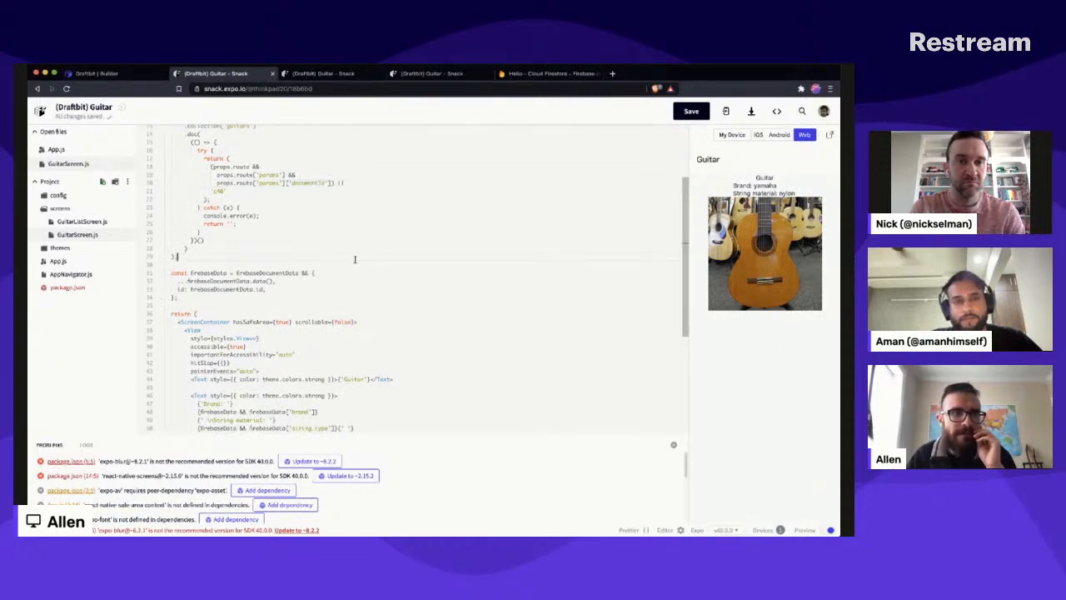
# - Restart the live preview session in Draftbit, reopen the app in Snack and show its GuitarScreen.js
pyautogui.click(96, 73)
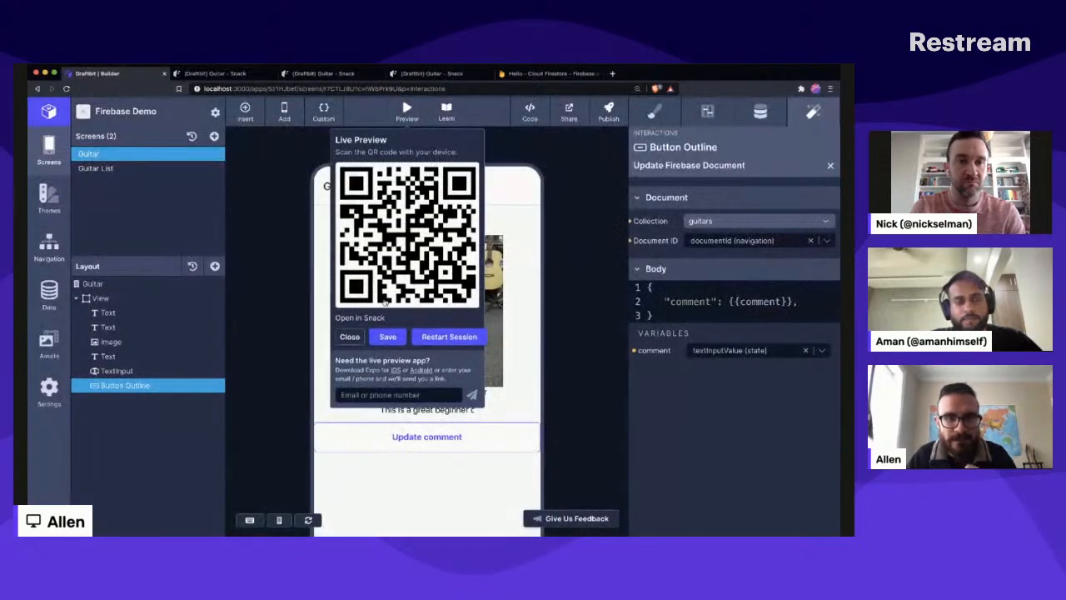
pyautogui.click(447, 335)
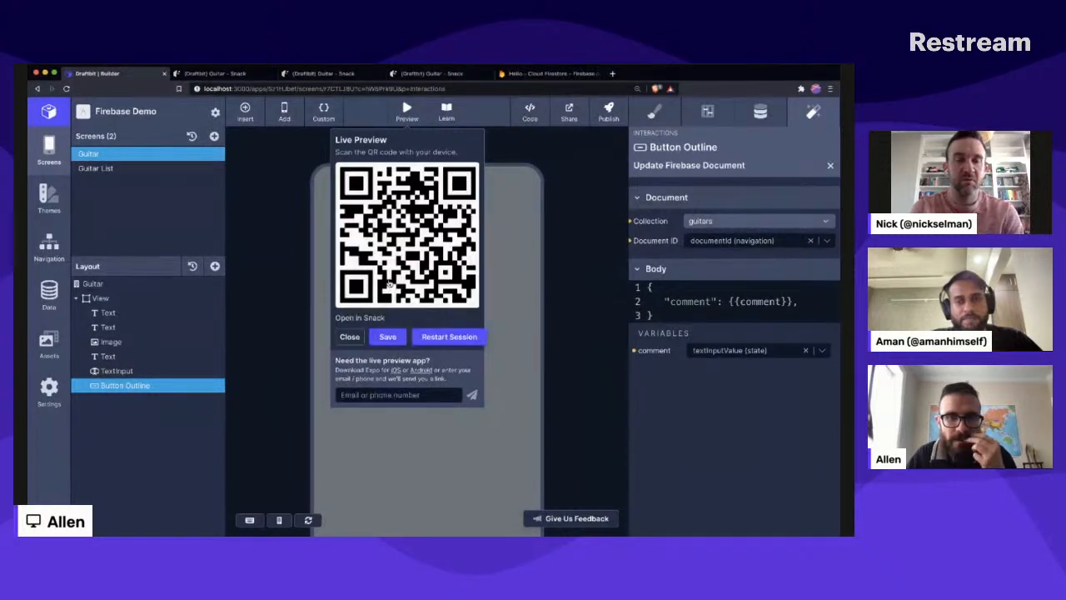
pyautogui.click(367, 315)
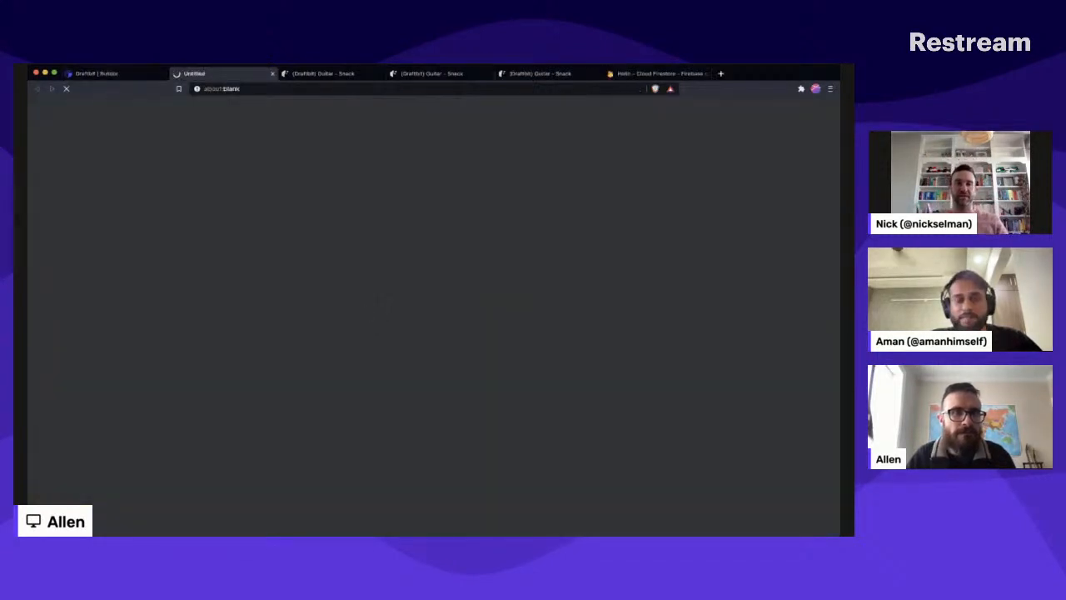
pyautogui.click(109, 74)
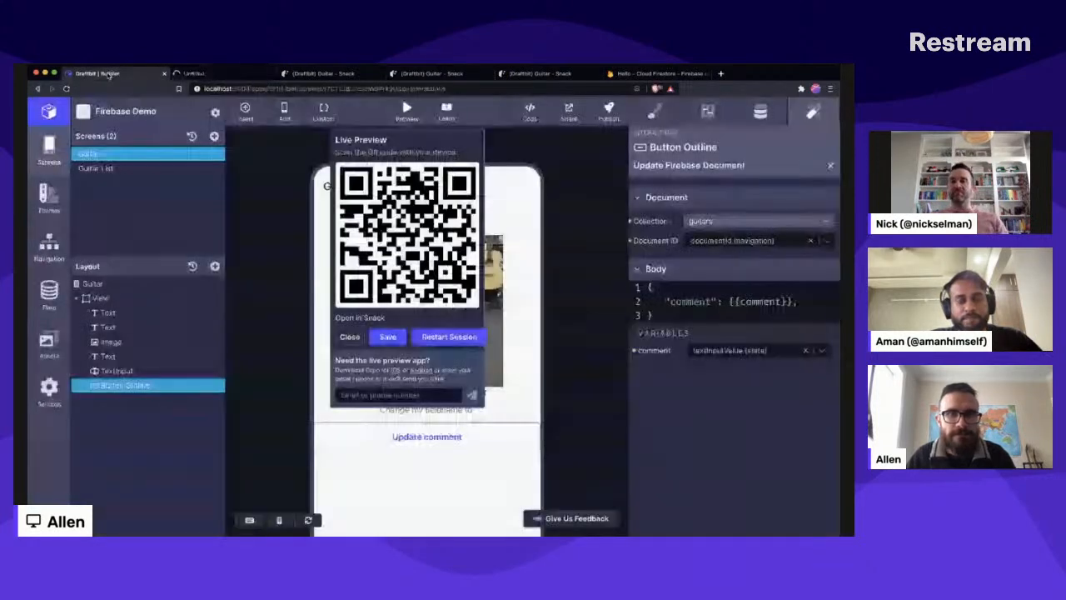
pyautogui.click(262, 244)
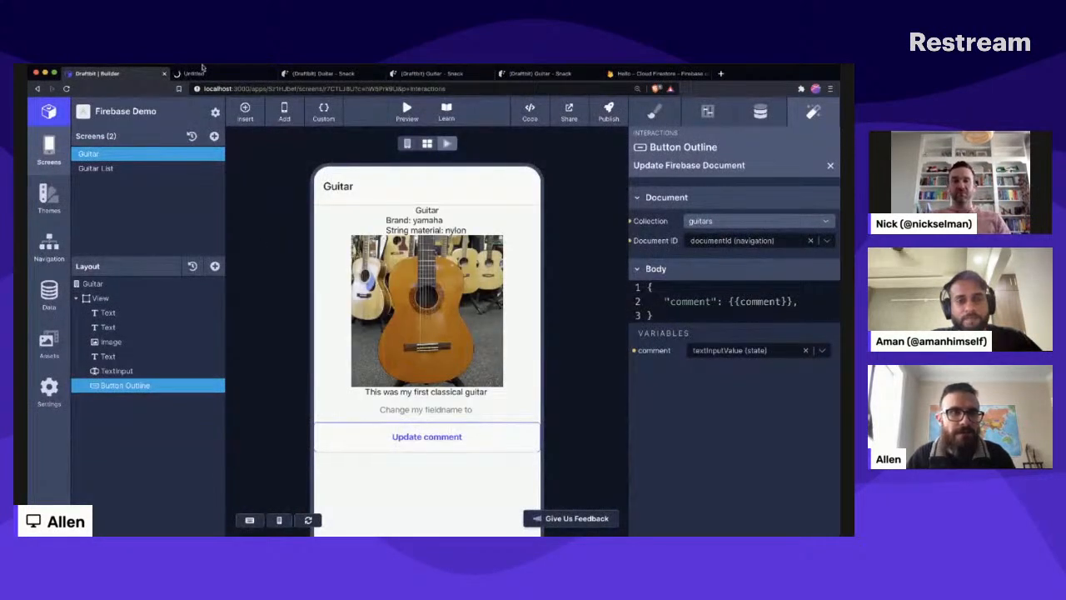
pyautogui.click(200, 73)
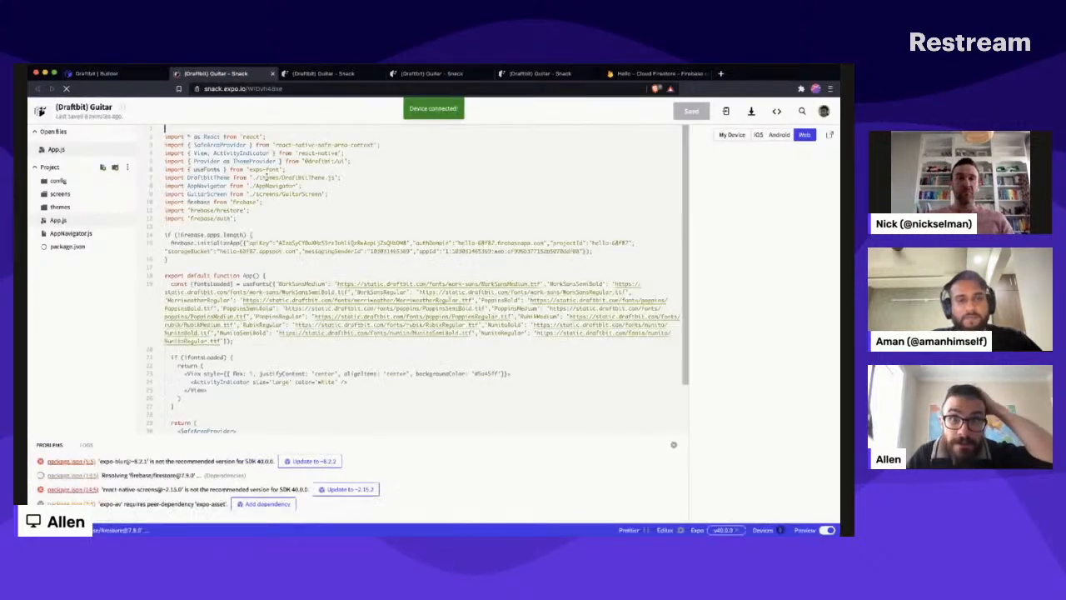
pyautogui.click(60, 193)
pyautogui.click(77, 234)
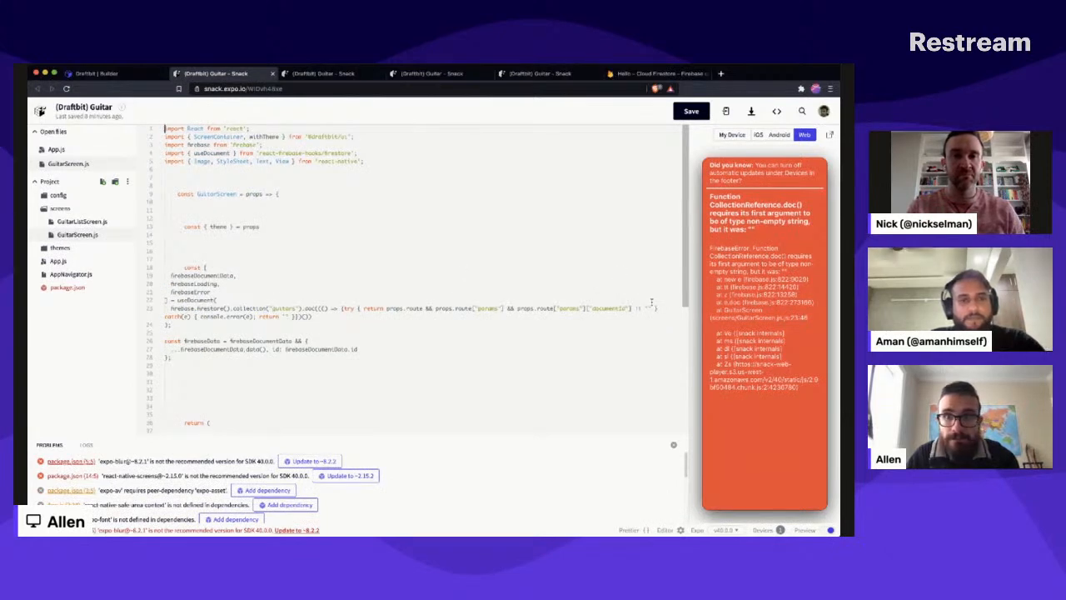
# - Set the fallback document ID in GuitarScreen.js to 'c40', format the file with Prettier and review the rendered components and styles code
pyautogui.write('cAR')
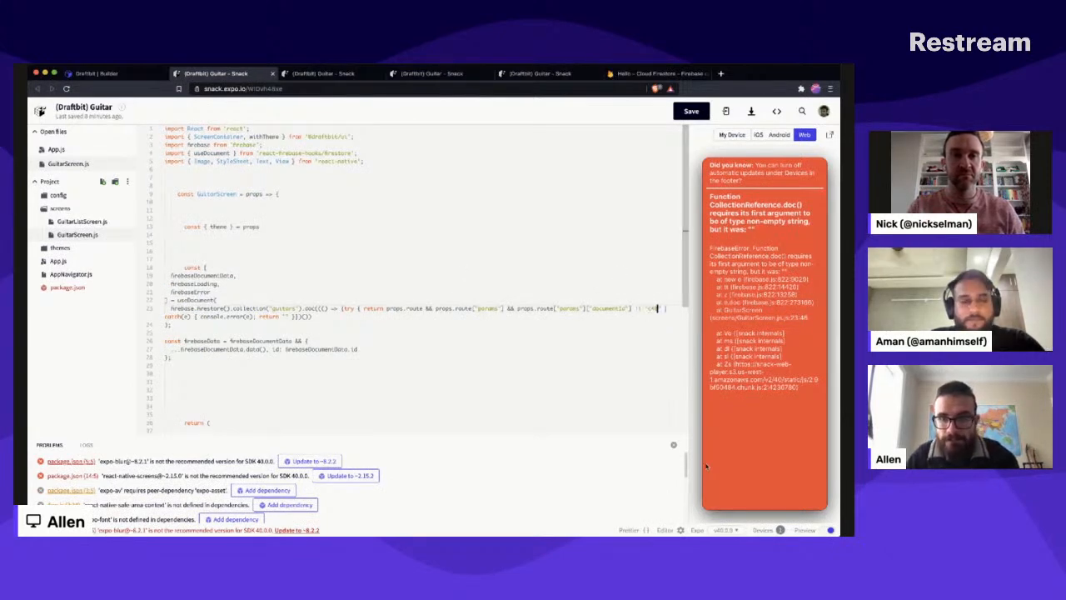
pyautogui.click(629, 530)
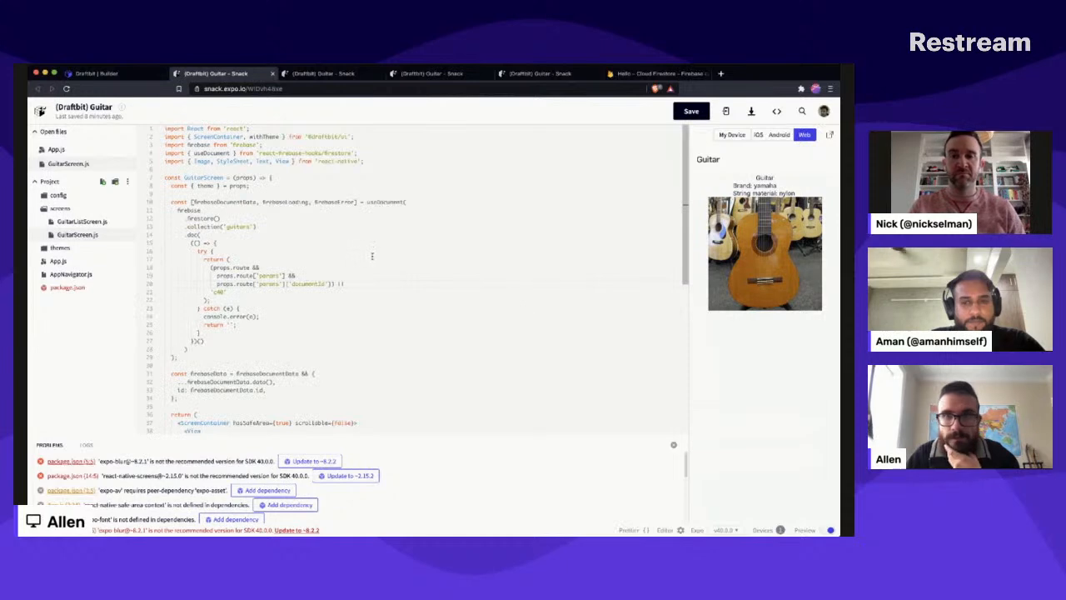
pyautogui.scroll(-5, 372, 256)
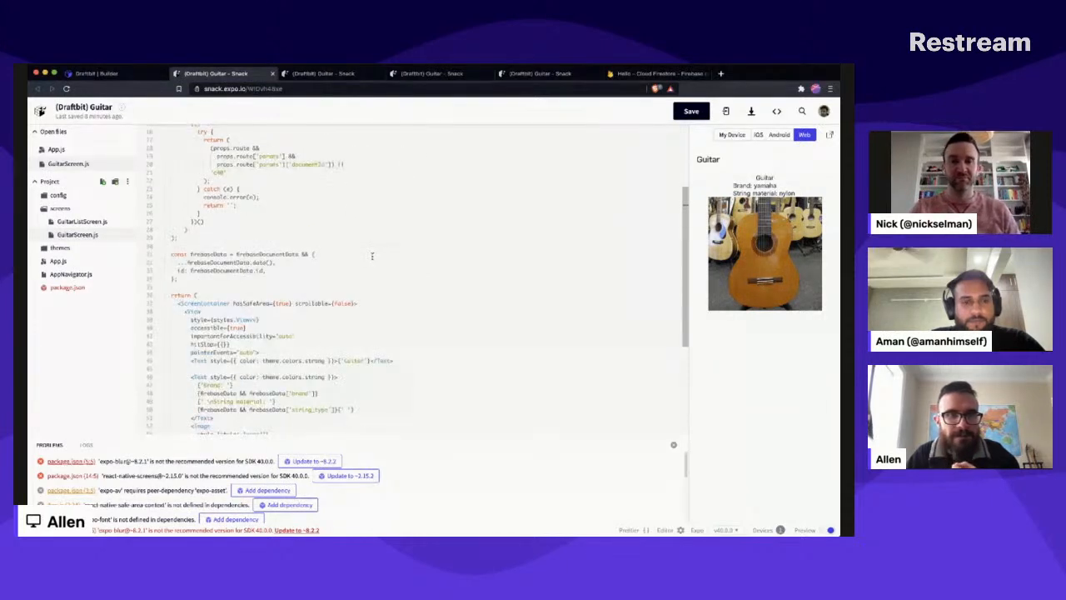
pyautogui.scroll(-4, 373, 256)
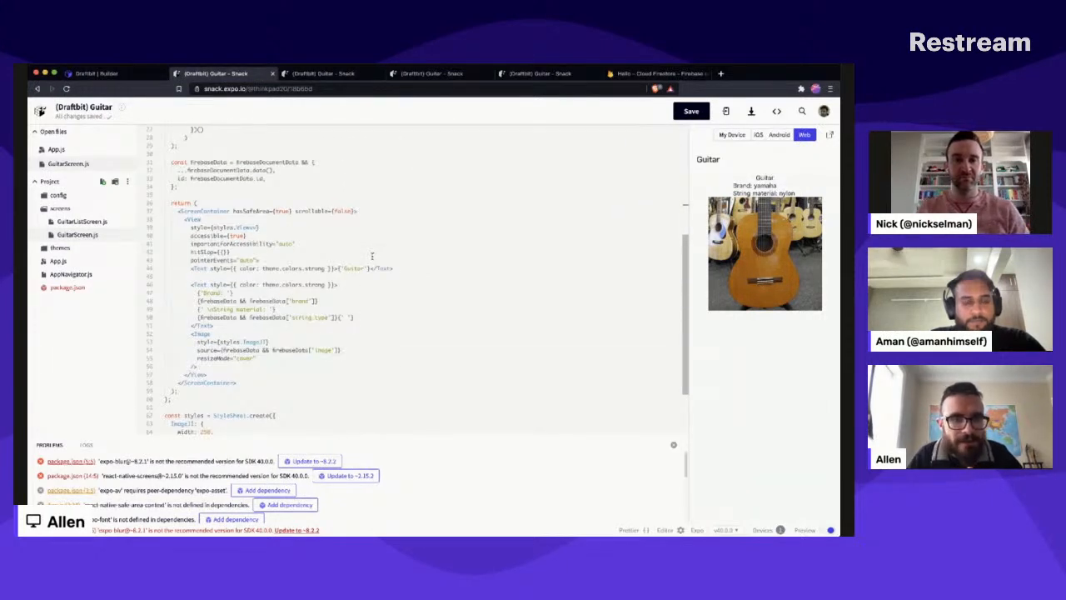
pyautogui.scroll(-2, 333, 266)
pyautogui.scroll(-1, 284, 317)
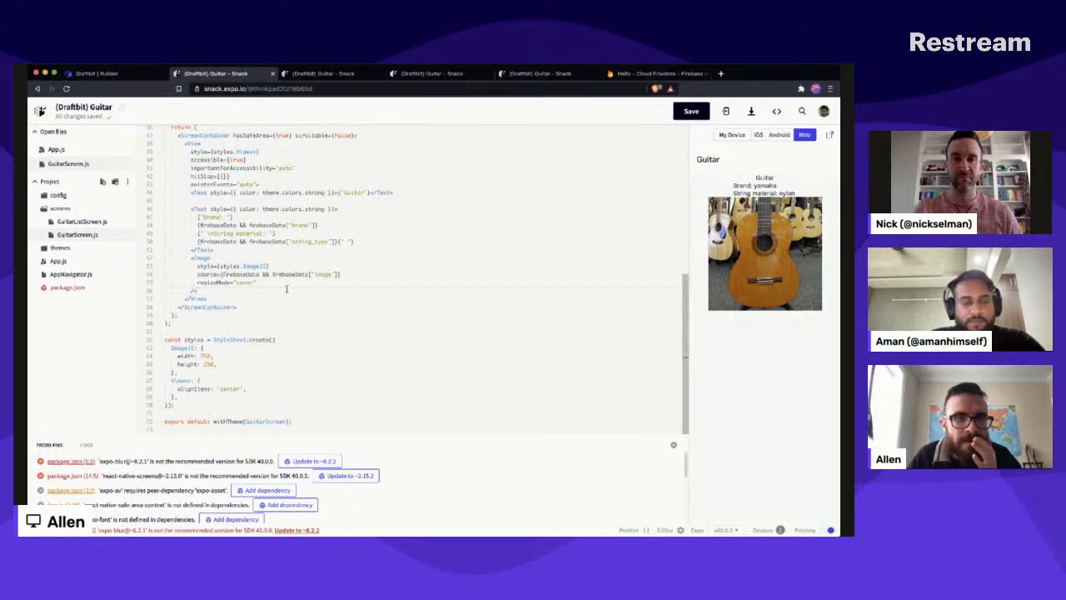
# - Switch to Draftbit, remove the Update Firebase Document action from the Update comment button's On Tap trigger and look over the available action types
pyautogui.click(126, 74)
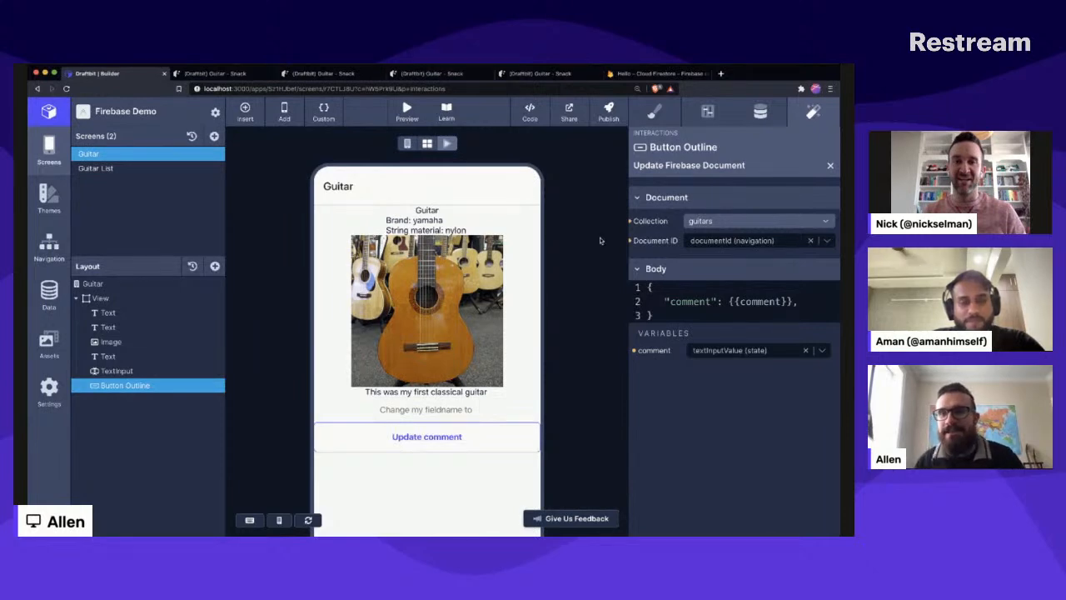
pyautogui.click(830, 168)
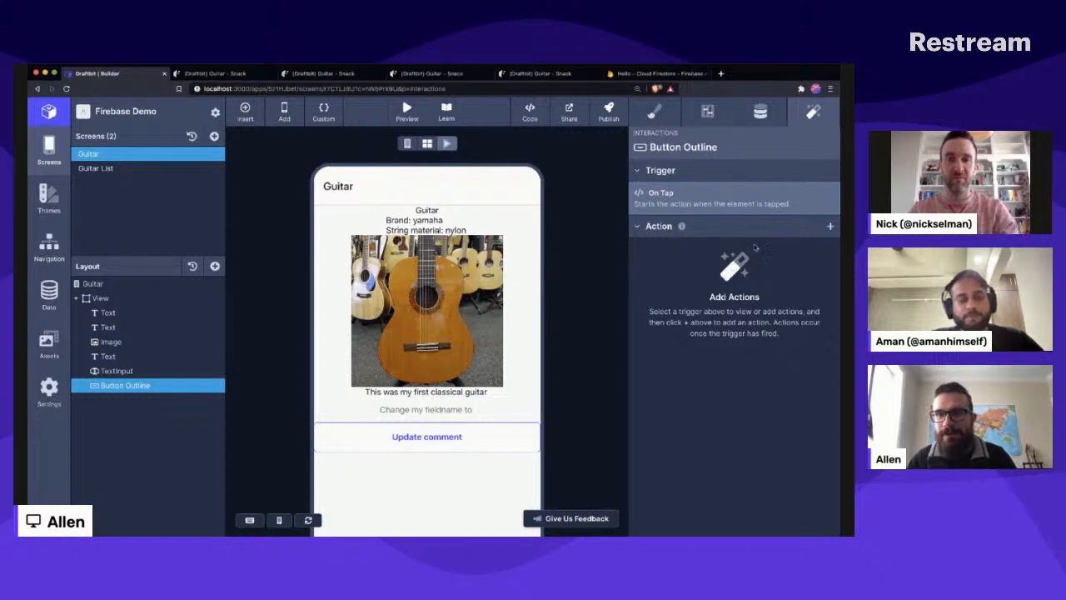
pyautogui.click(829, 226)
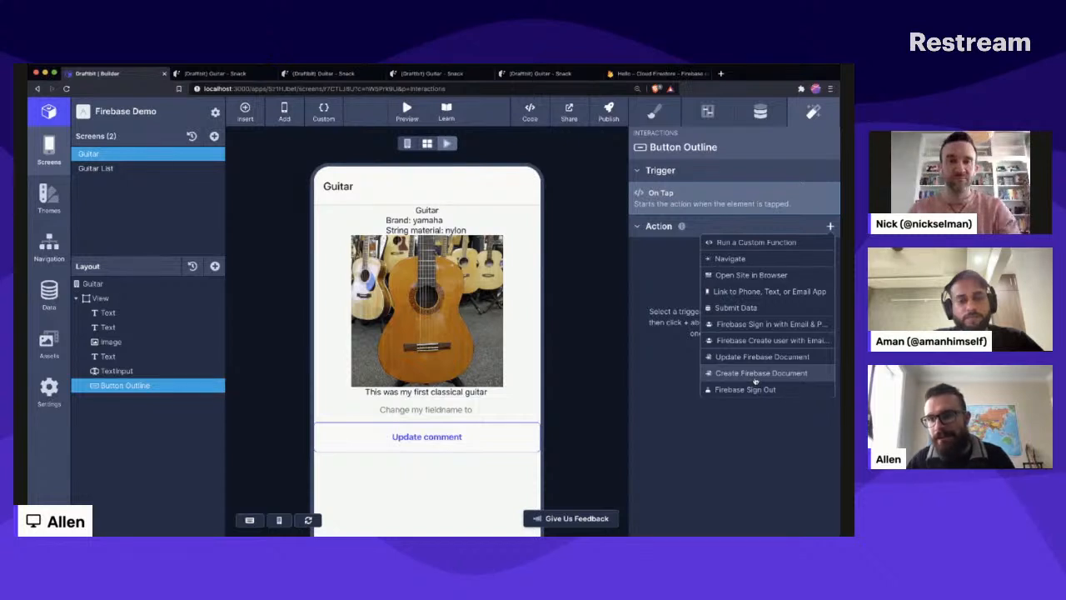
pyautogui.click(730, 463)
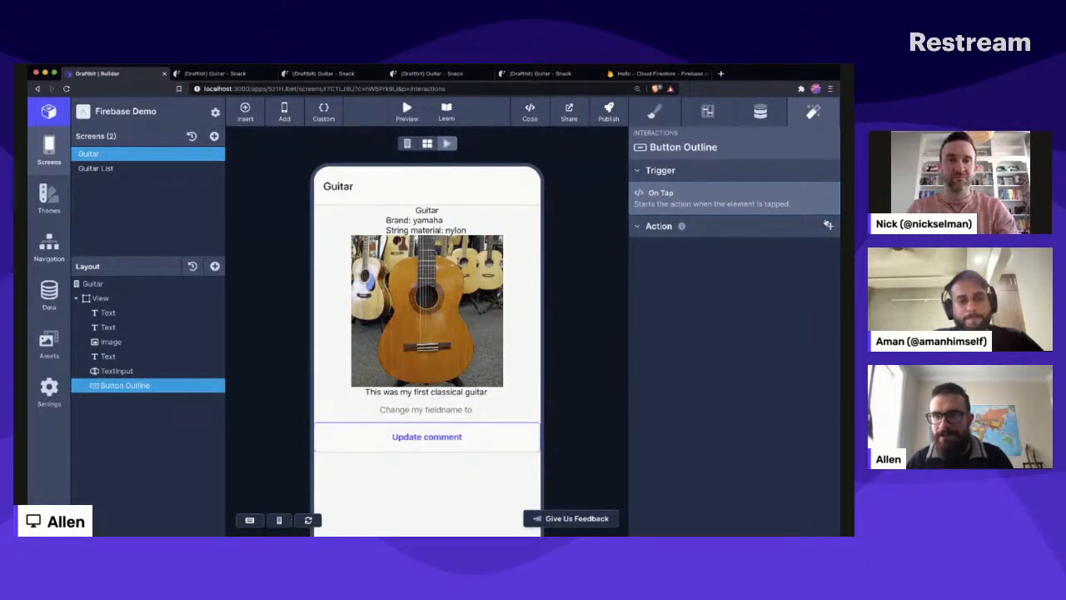
# - Try a Create Firebase Document action on the button's On Tap trigger, examining its body fields and variables before removing it
pyautogui.click(827, 225)
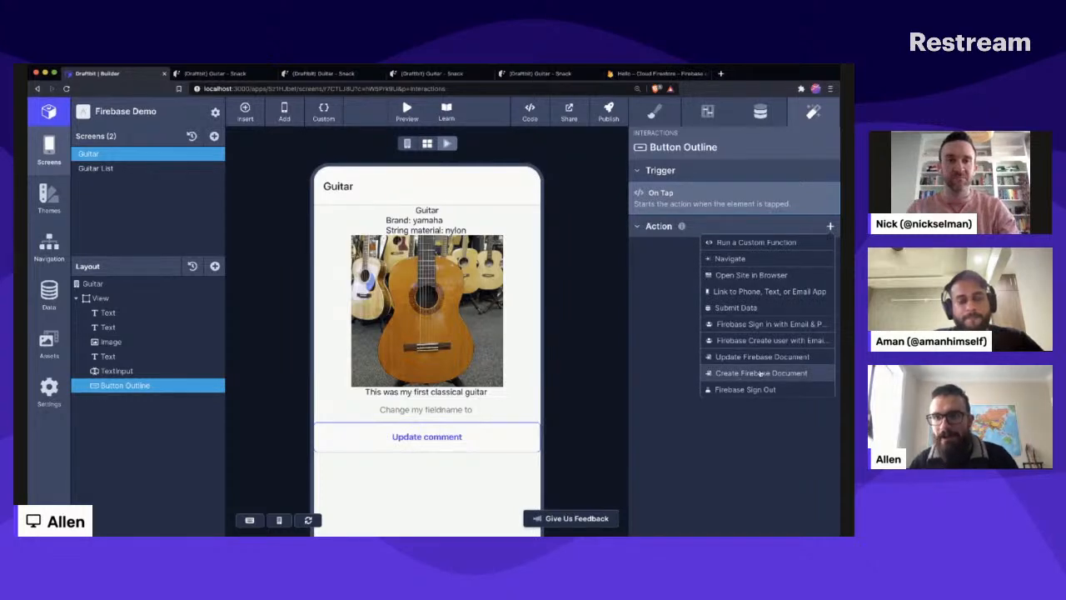
pyautogui.click(759, 373)
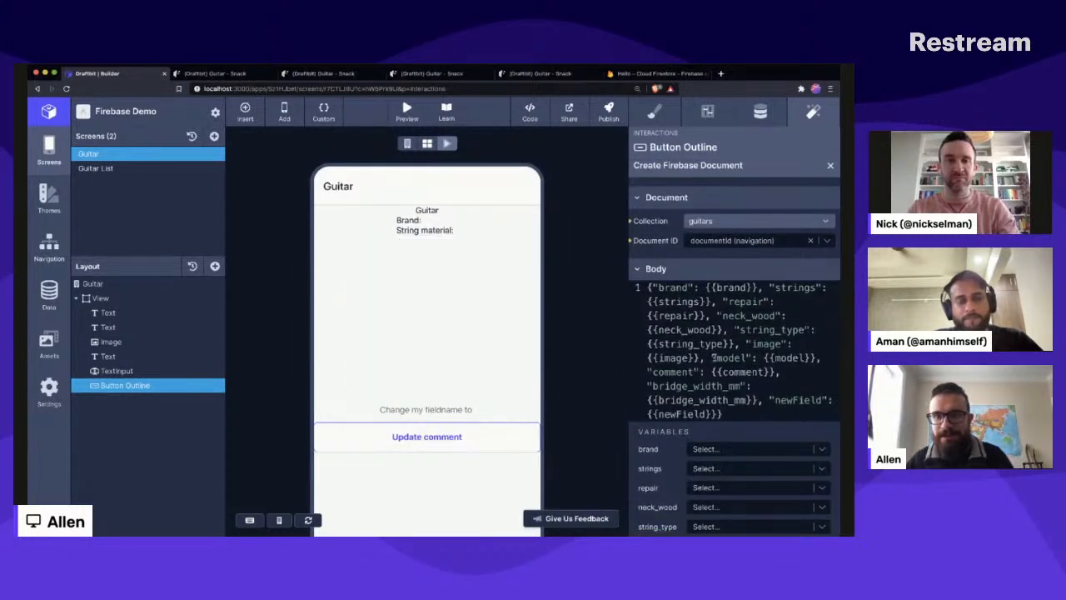
pyautogui.scroll(-1, 712, 357)
pyautogui.scroll(-2, 712, 357)
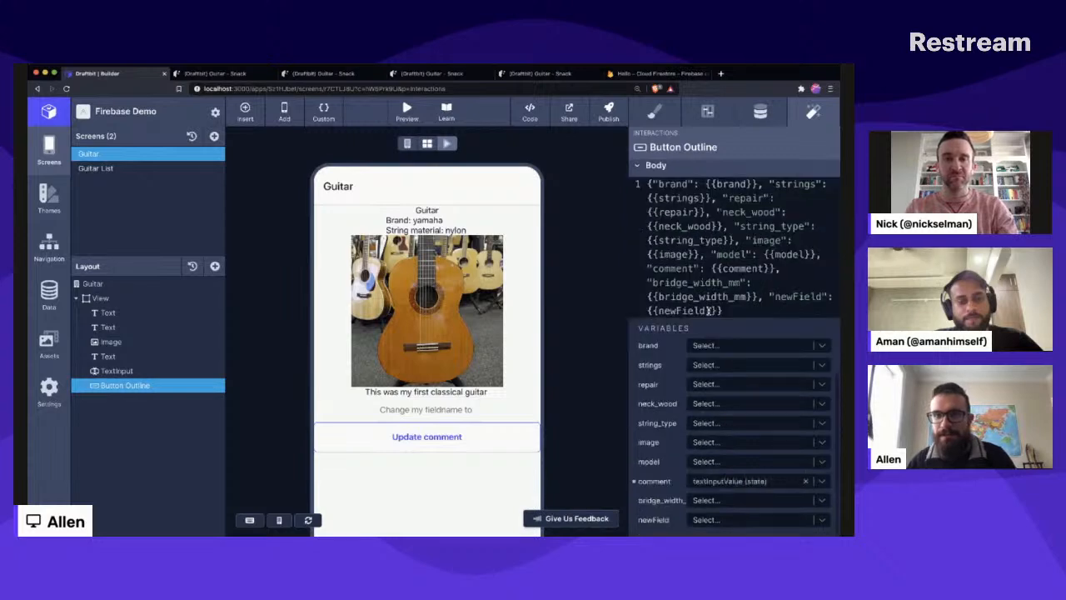
pyautogui.scroll(3, 710, 361)
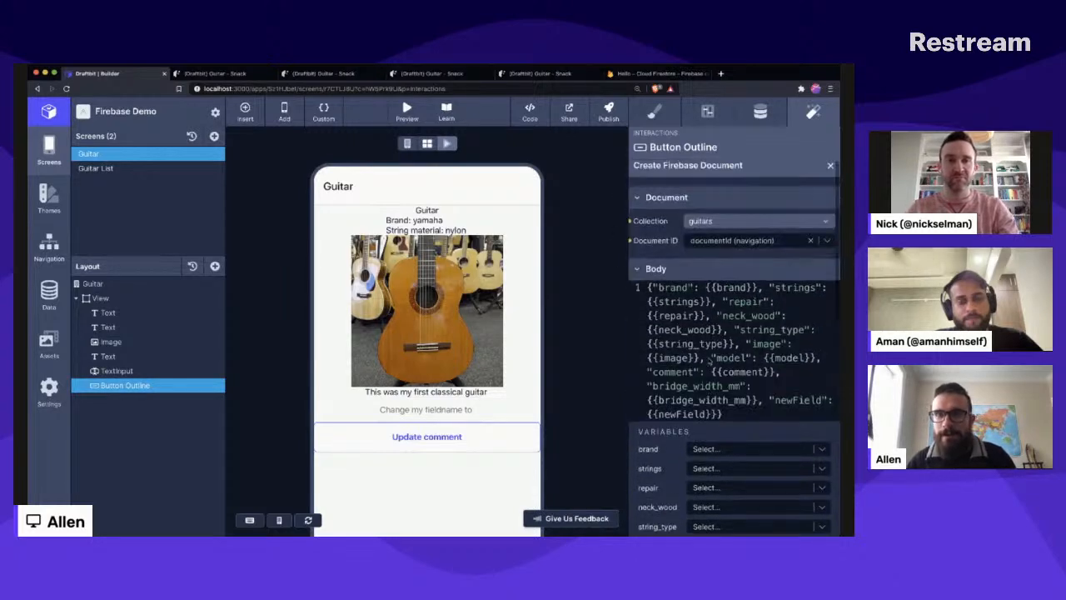
pyautogui.scroll(-2, 682, 204)
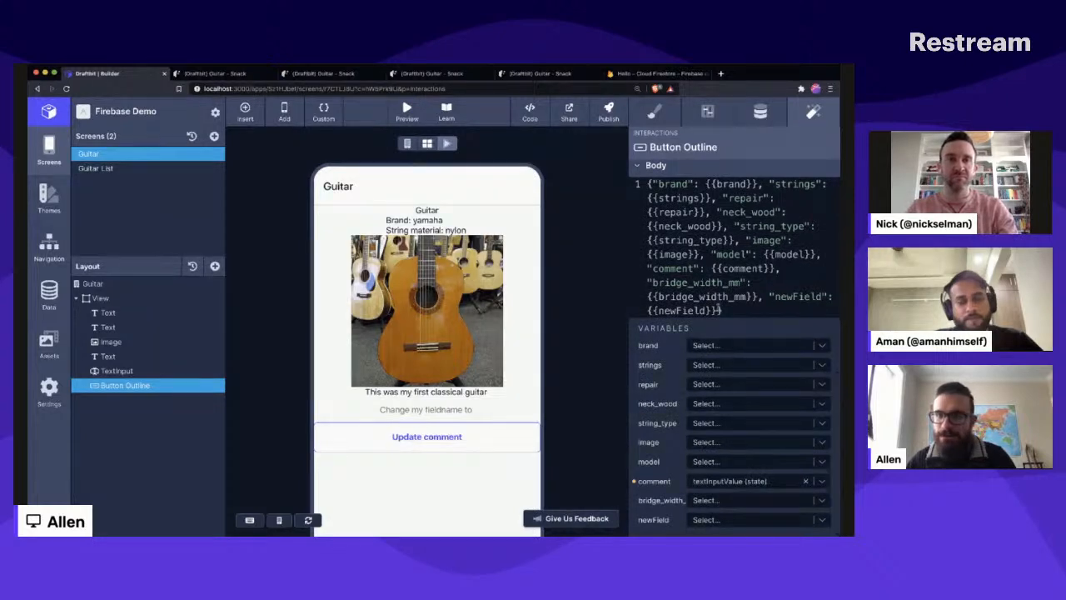
pyautogui.moveTo(820, 256); pyautogui.dragTo(752, 212)
pyautogui.click(751, 211)
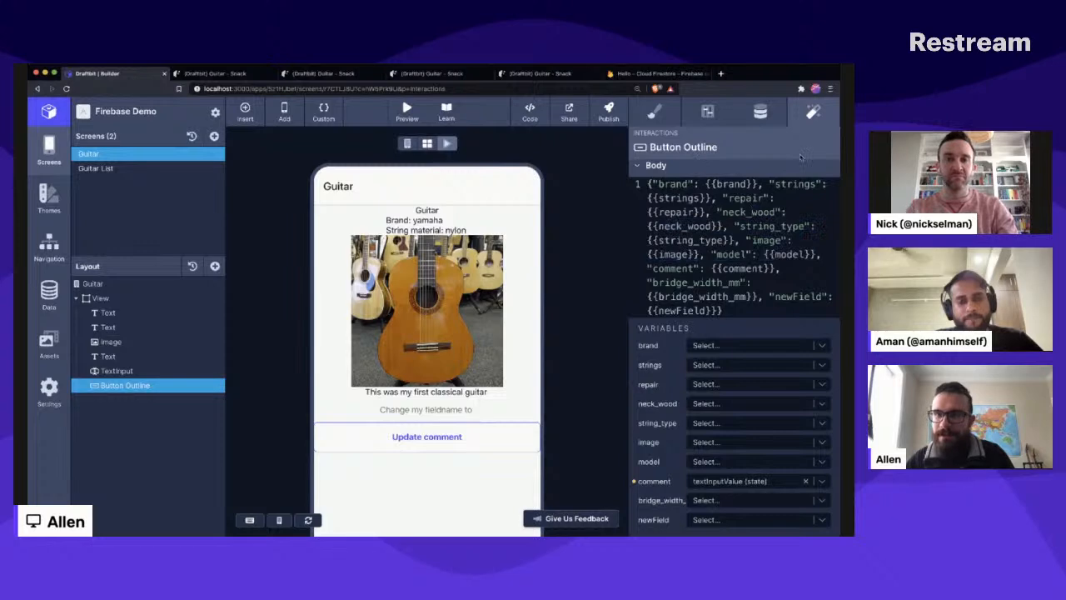
pyautogui.scroll(3, 740, 275)
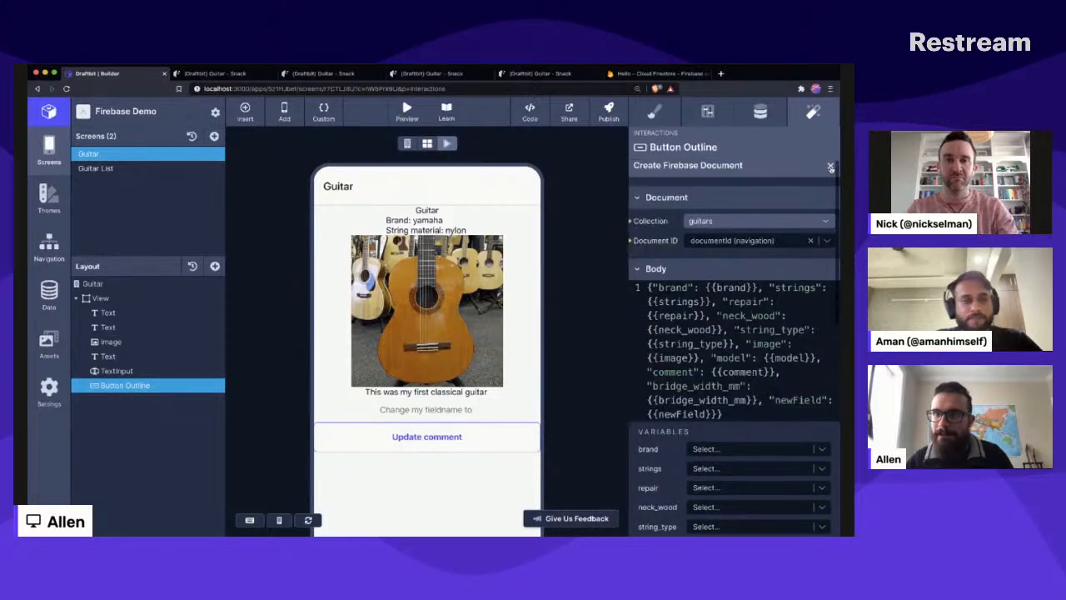
pyautogui.click(830, 165)
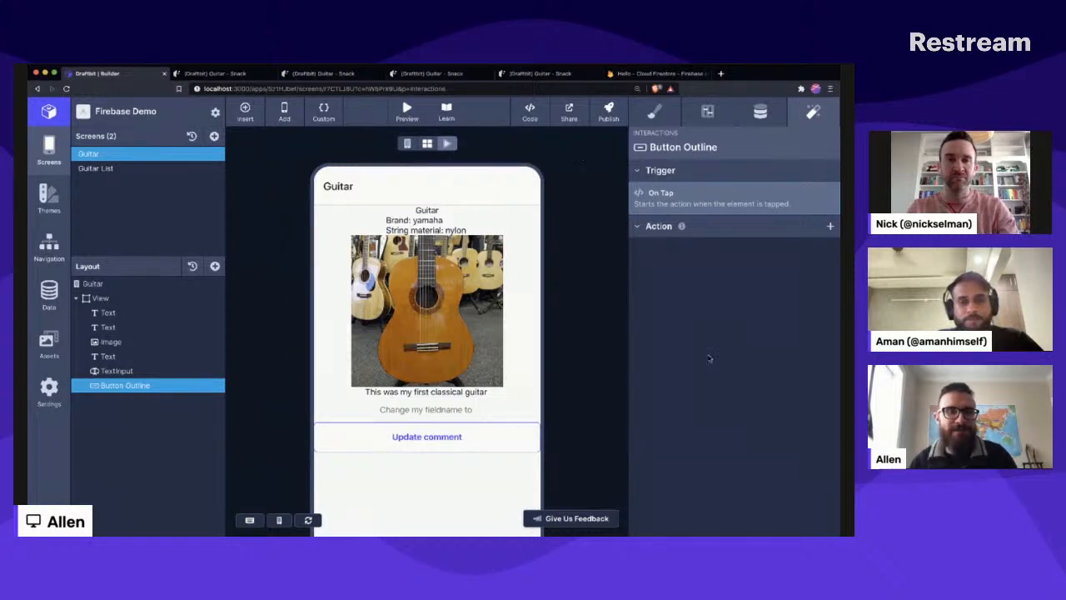
pyautogui.press('super+Tab')
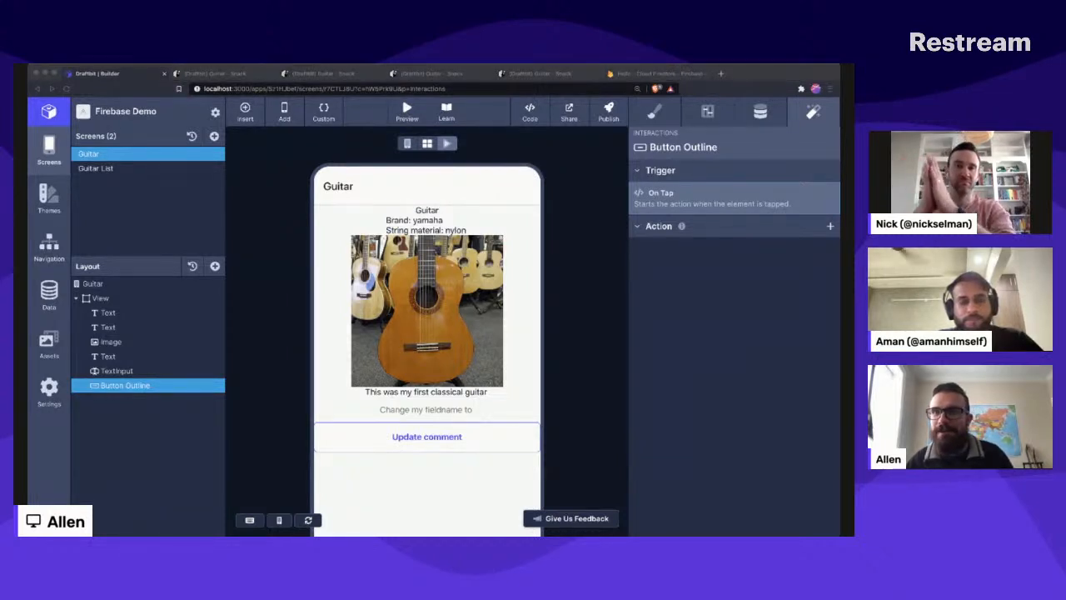